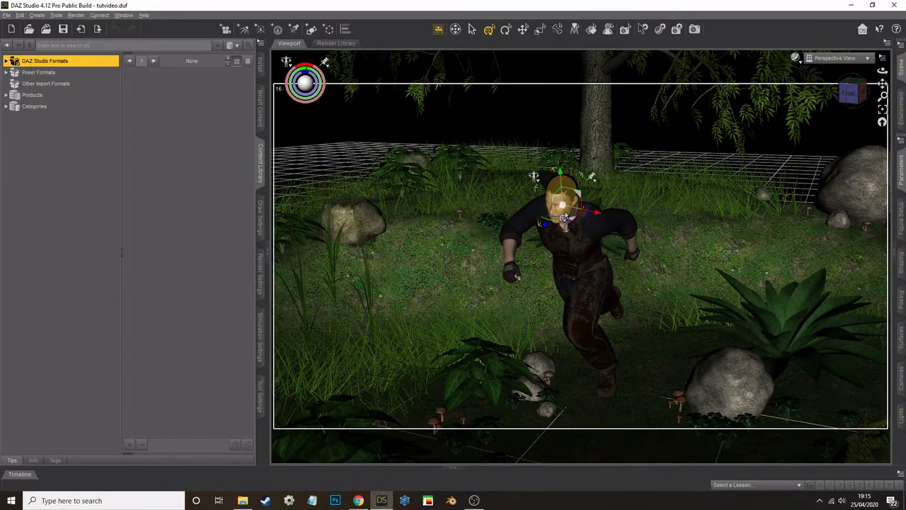
Expand the People folder of My DAZ 3D Library within the DAZ Studio Formats content
click(7, 61)
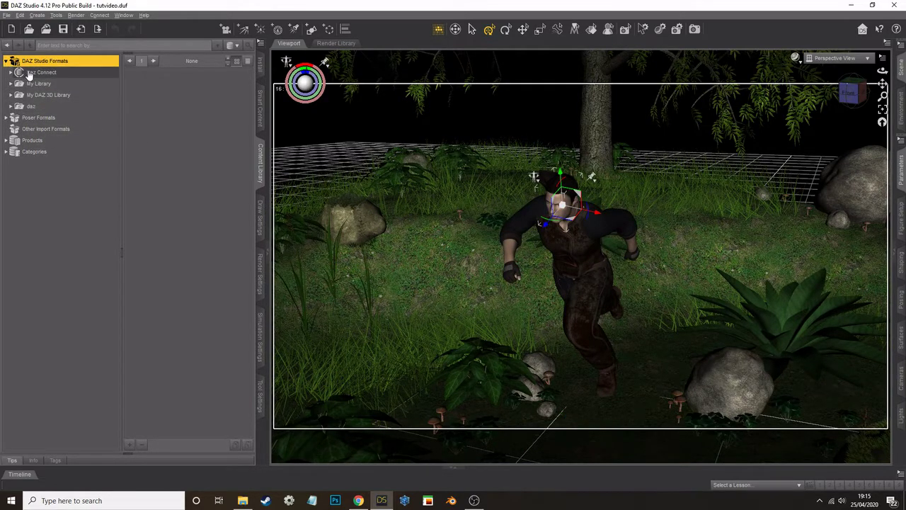
click(10, 95)
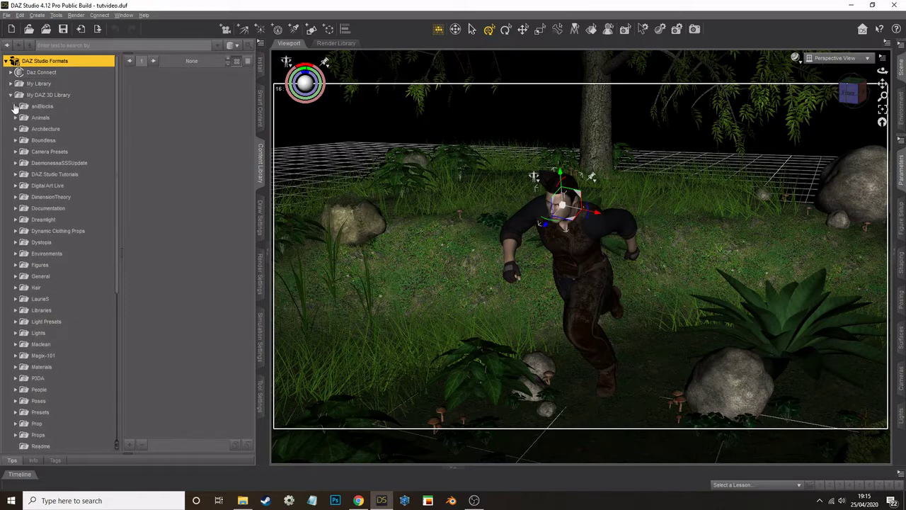
scroll(66, 186, down, 5)
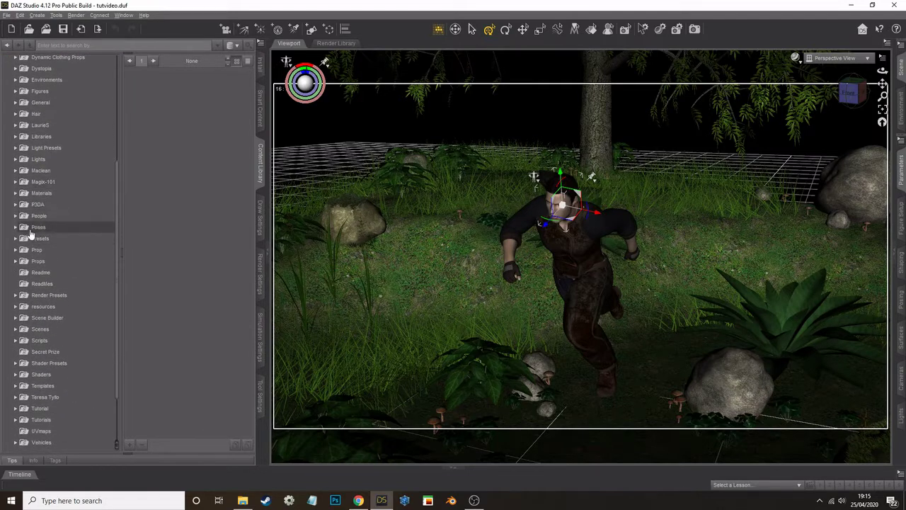
click(13, 221)
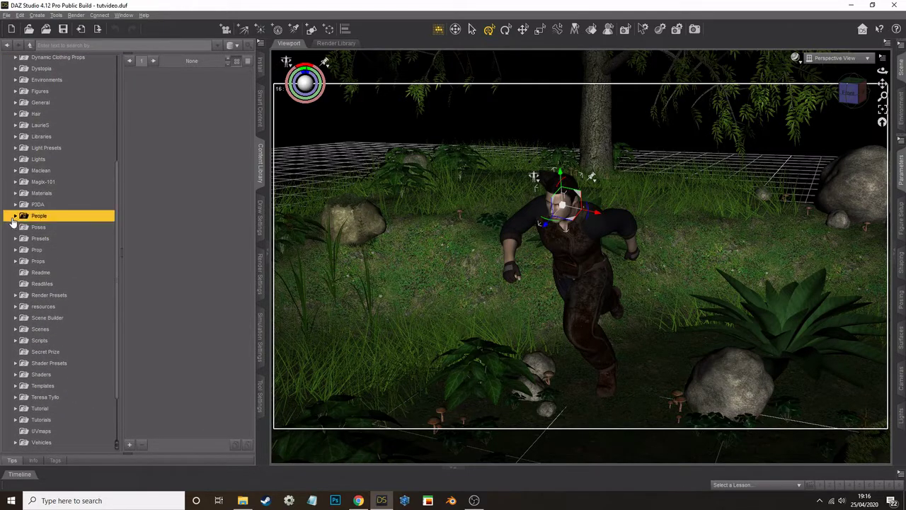
click(15, 216)
scroll(21, 234, down, 3)
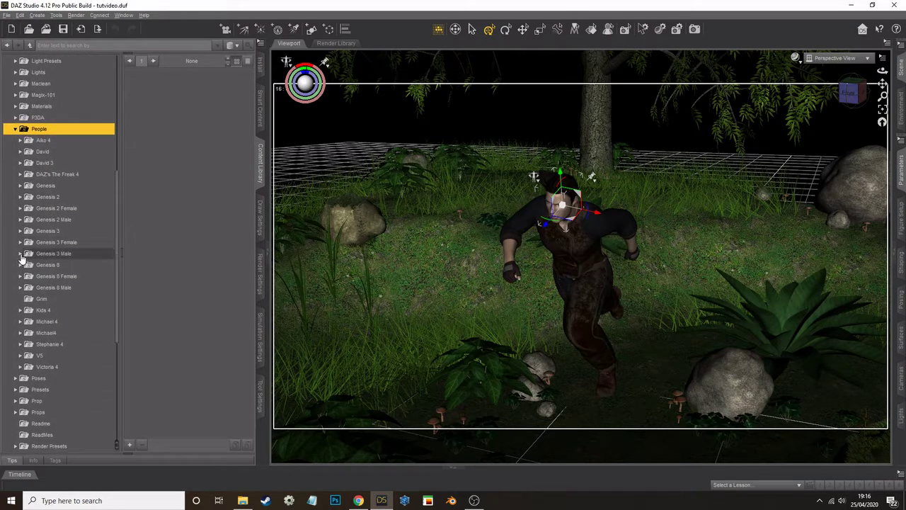
click(21, 254)
click(40, 256)
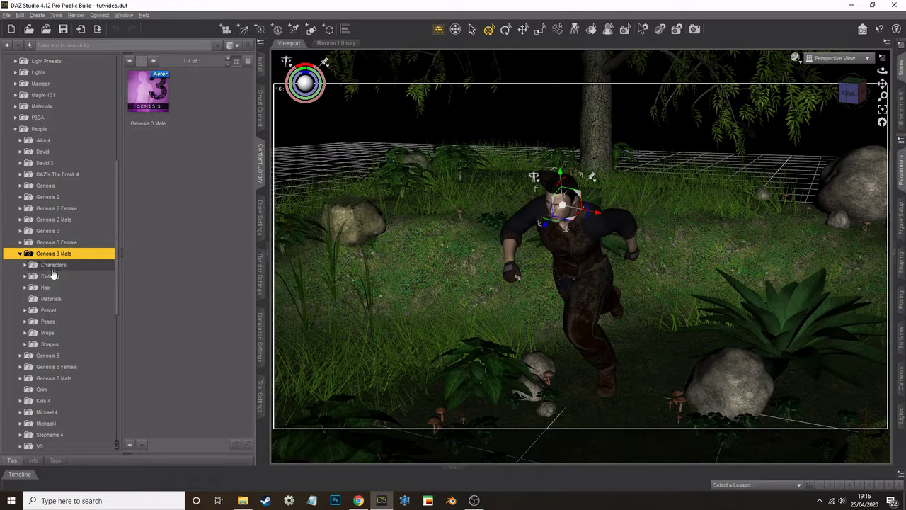
click(25, 276)
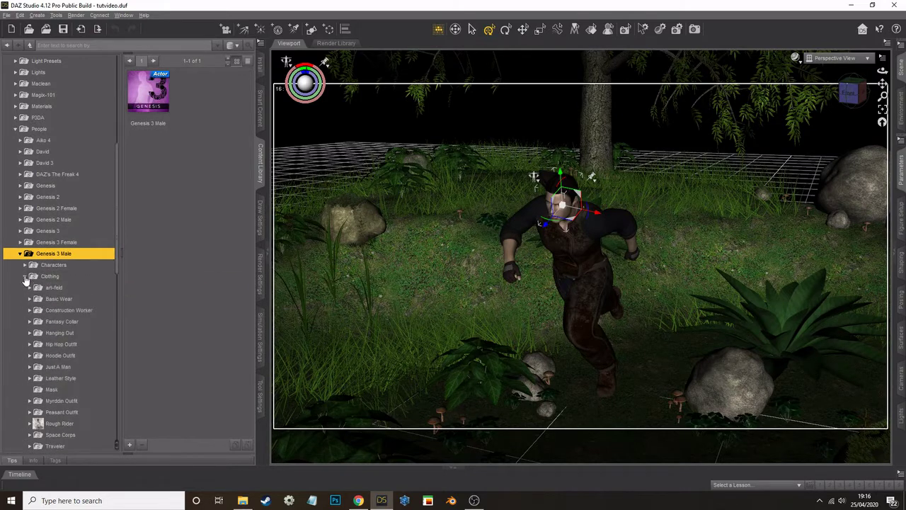
scroll(43, 308, down, 2)
scroll(42, 308, down, 3)
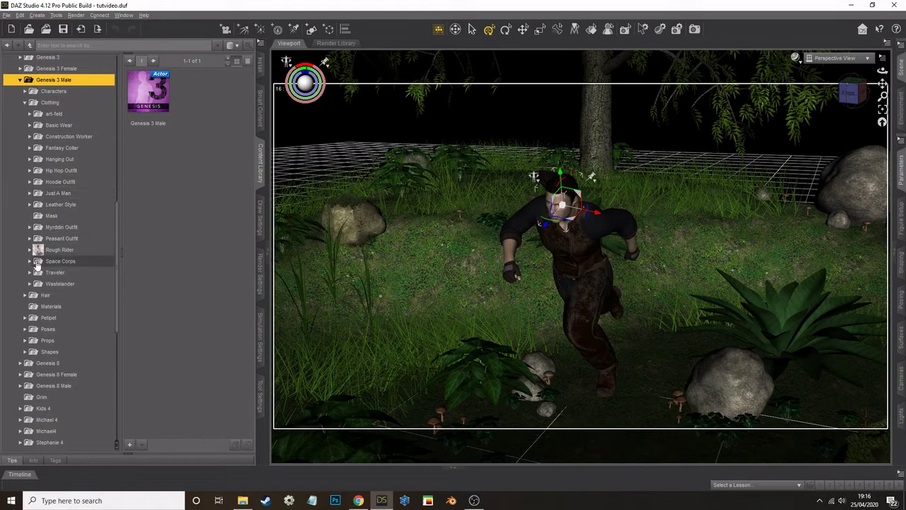
click(20, 80)
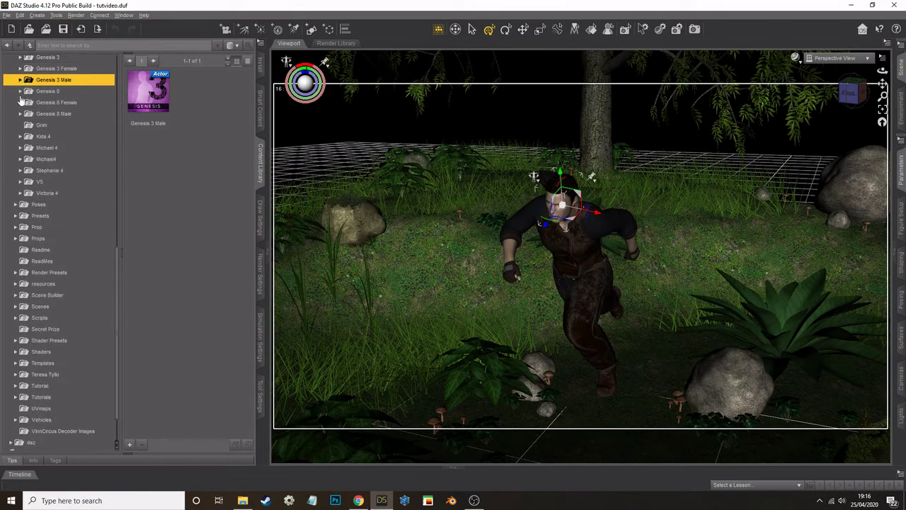
Open the Iray materials of the Sci-Fi Settler outfit in the Genesis 8 Male clothing content
click(20, 113)
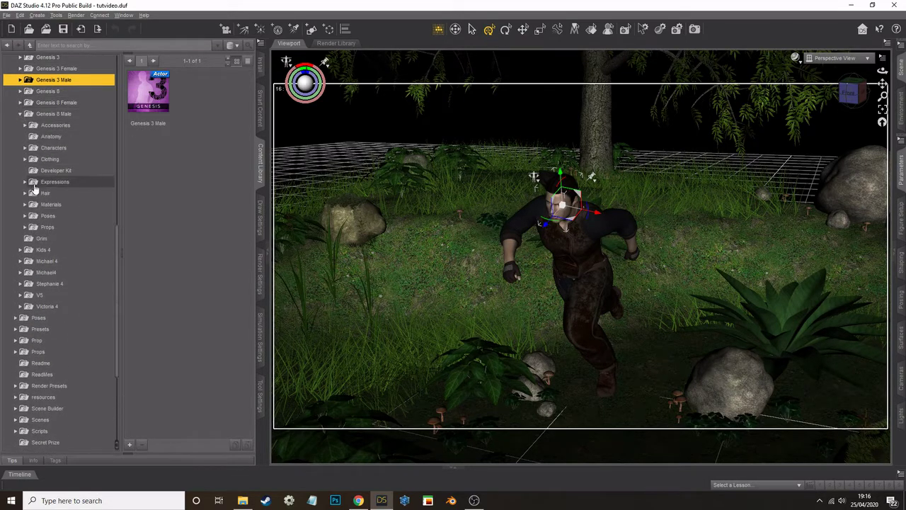
click(26, 148)
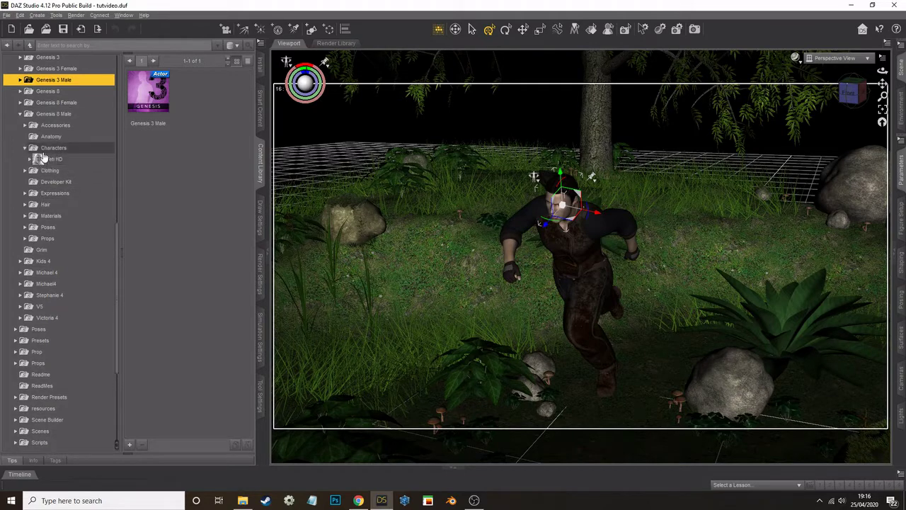
click(26, 148)
click(25, 159)
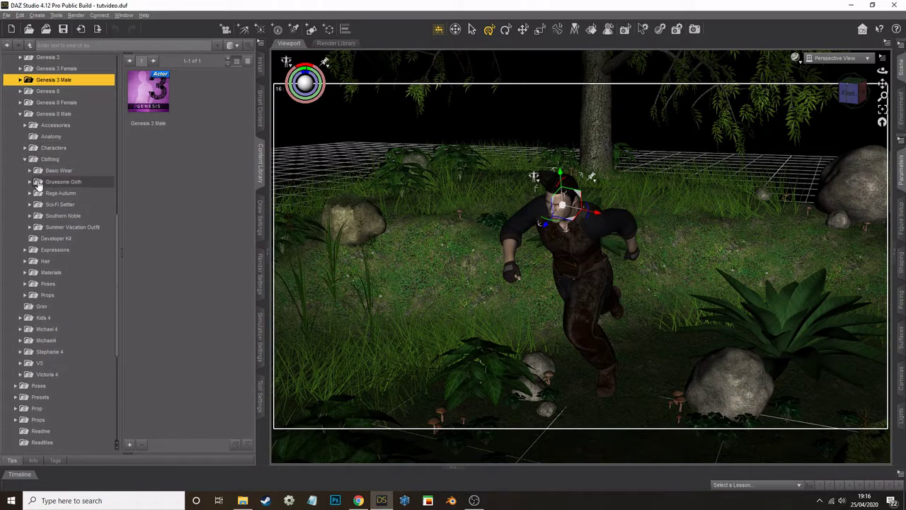
click(42, 205)
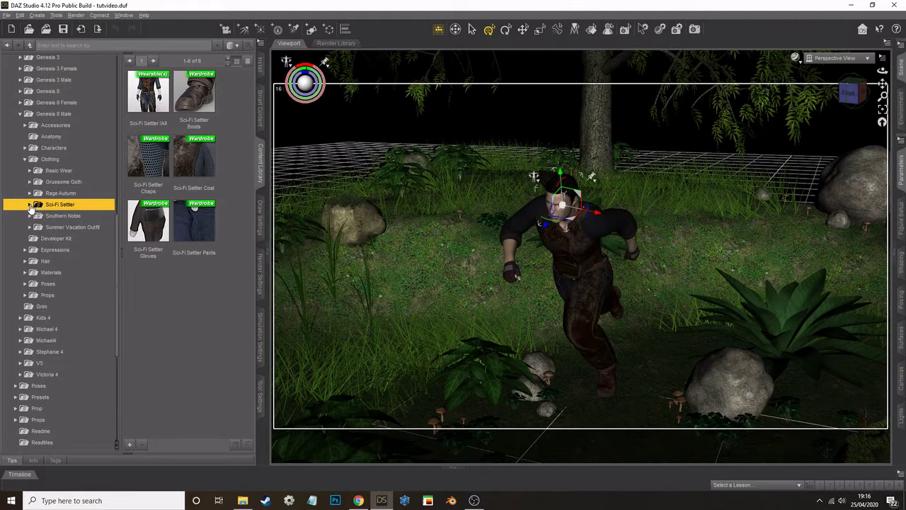
click(30, 205)
click(59, 215)
click(57, 226)
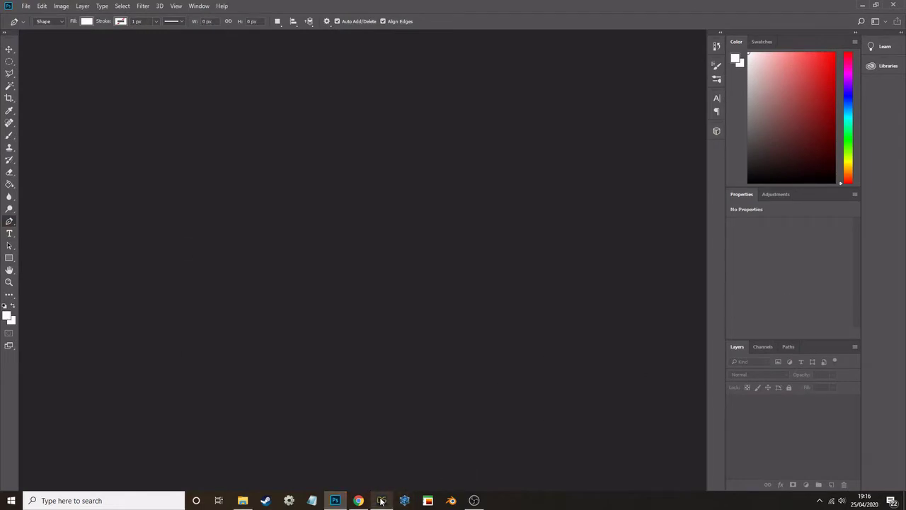
Switch back to DAZ Studio and select the Body surface of the Sci-Fi Settler Coat to show its material properties
click(382, 501)
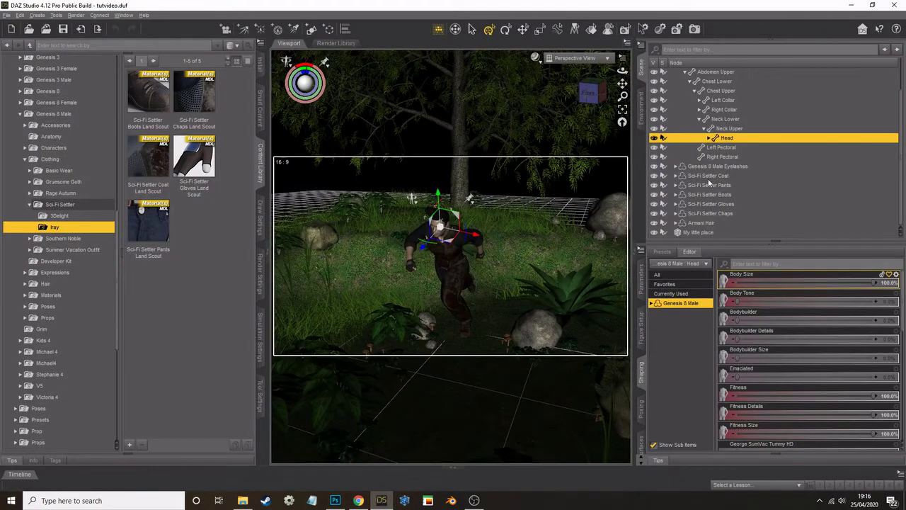
click(710, 177)
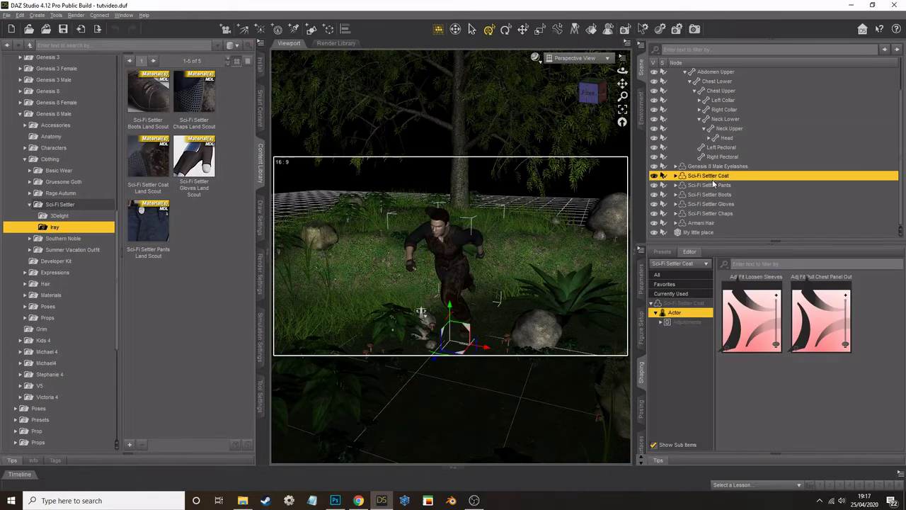
click(641, 445)
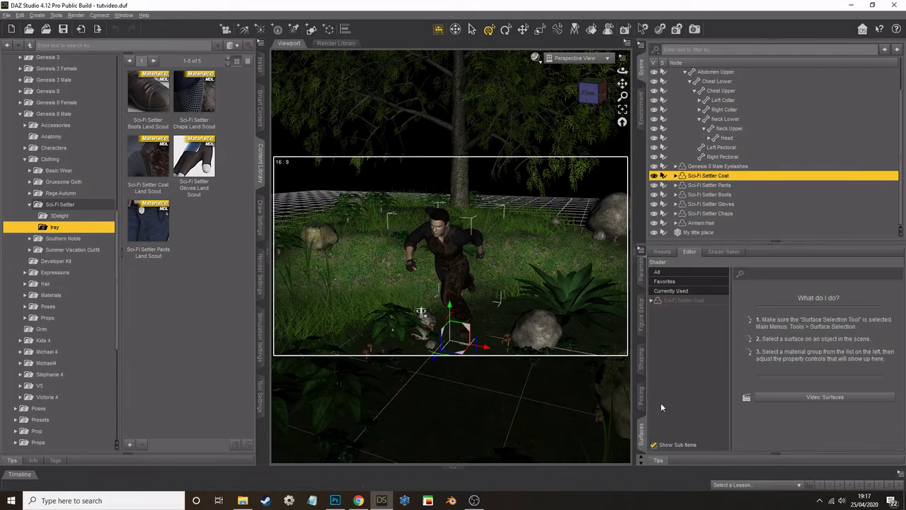
click(652, 302)
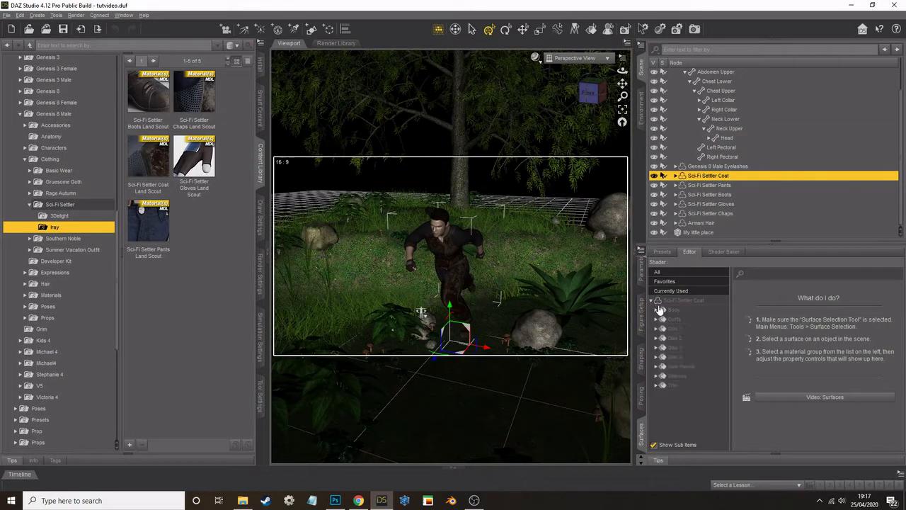
click(676, 313)
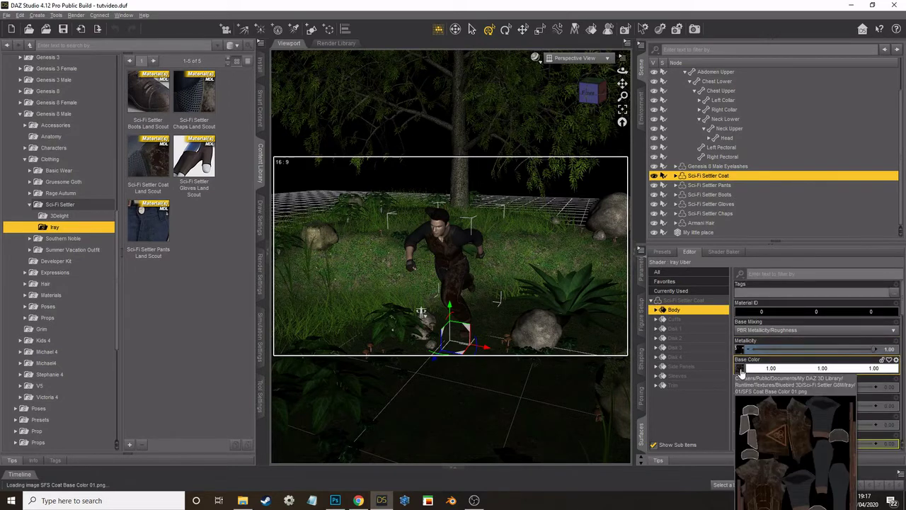
Open the coat's base color image, SFS Coat Base Color 01, in Photoshop and cancel the image selection back in DAZ Studio
click(741, 373)
click(724, 4)
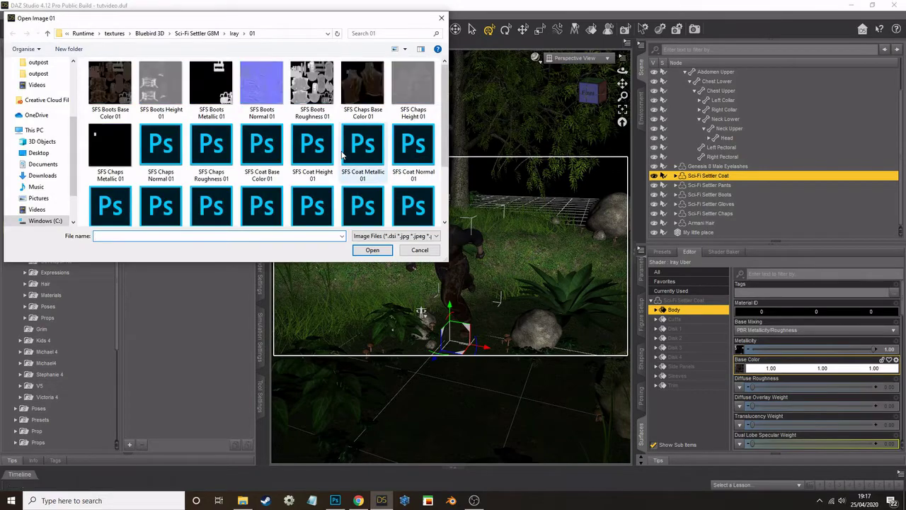
right_click(262, 151)
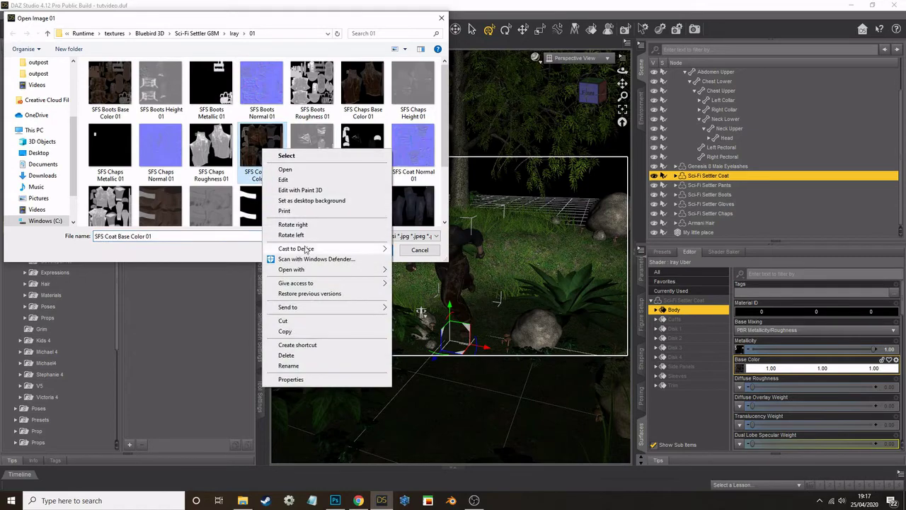
mouse_move(306, 270)
click(407, 272)
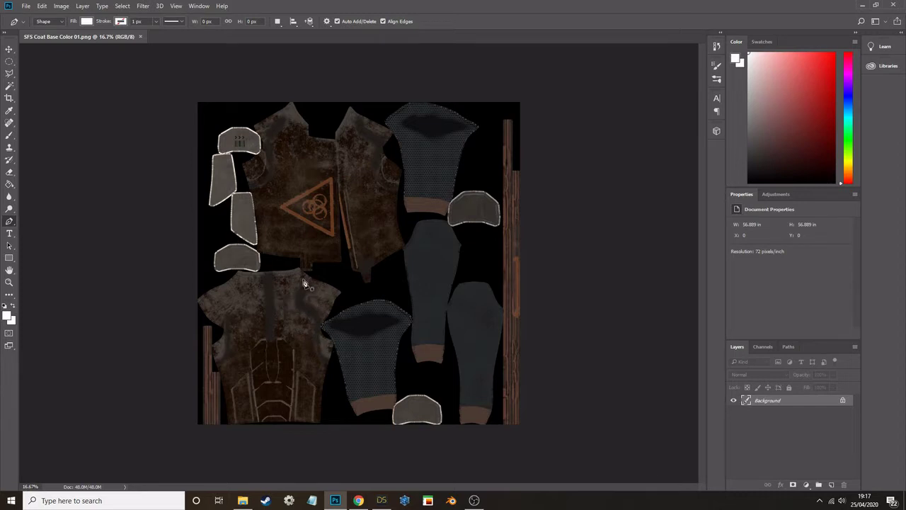
click(382, 500)
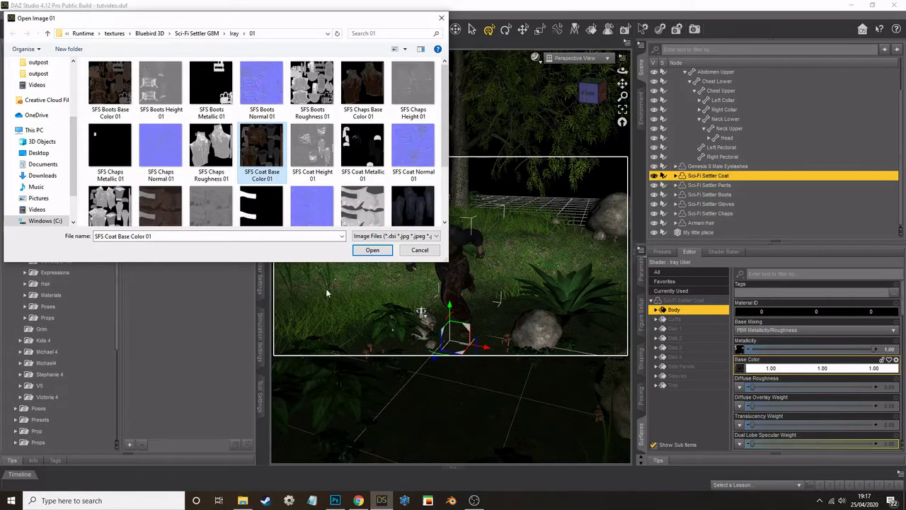
click(406, 252)
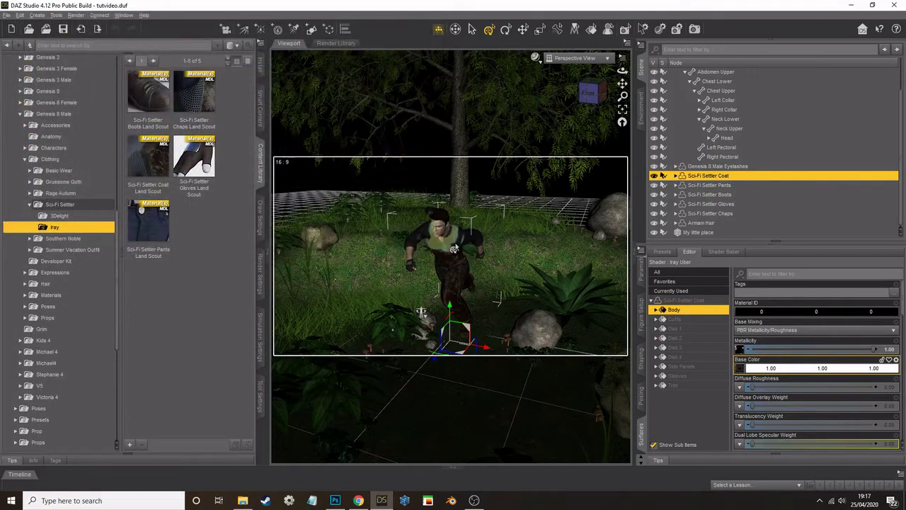
Select the figure's head and display the scene in the Wire Shaded draw style to inspect the clothing mesh
click(438, 224)
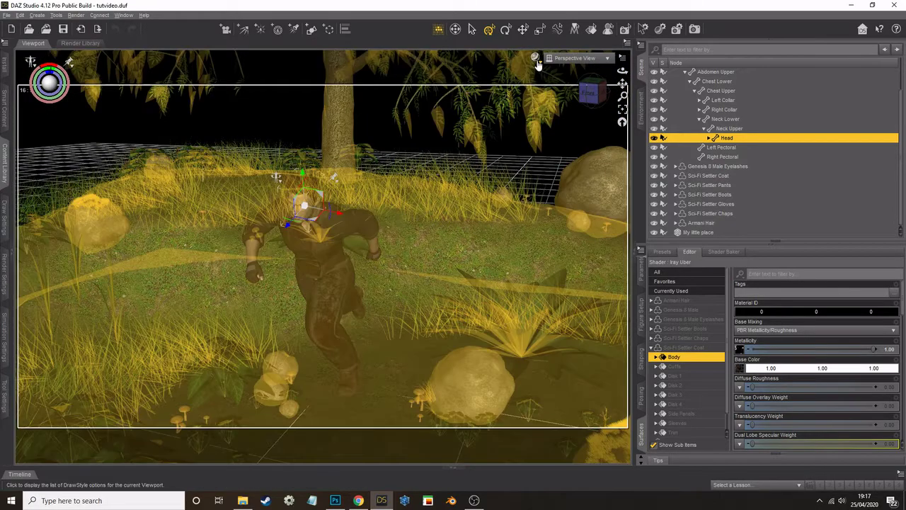
click(536, 58)
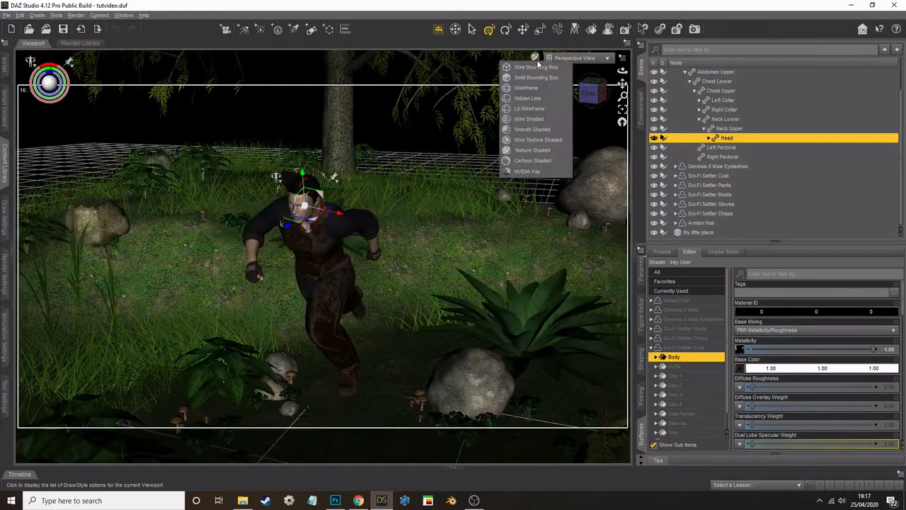
click(532, 119)
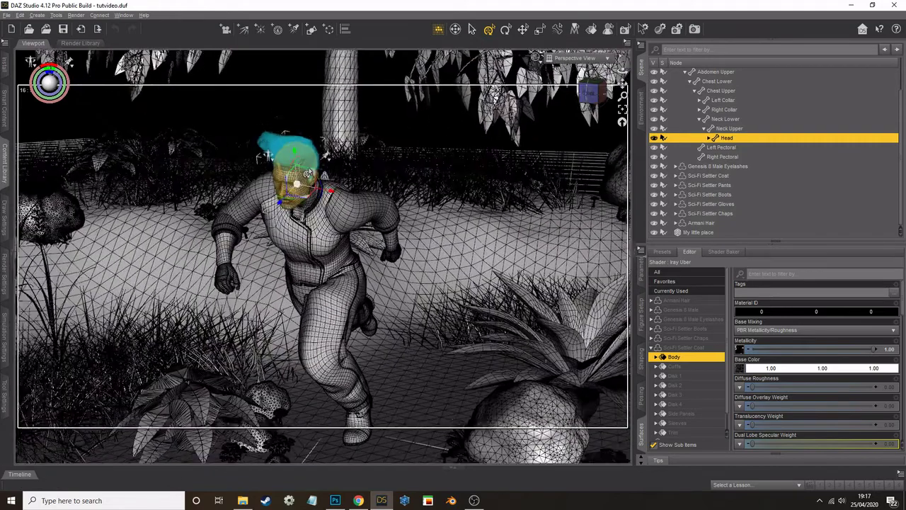
scroll(308, 174, up, 5)
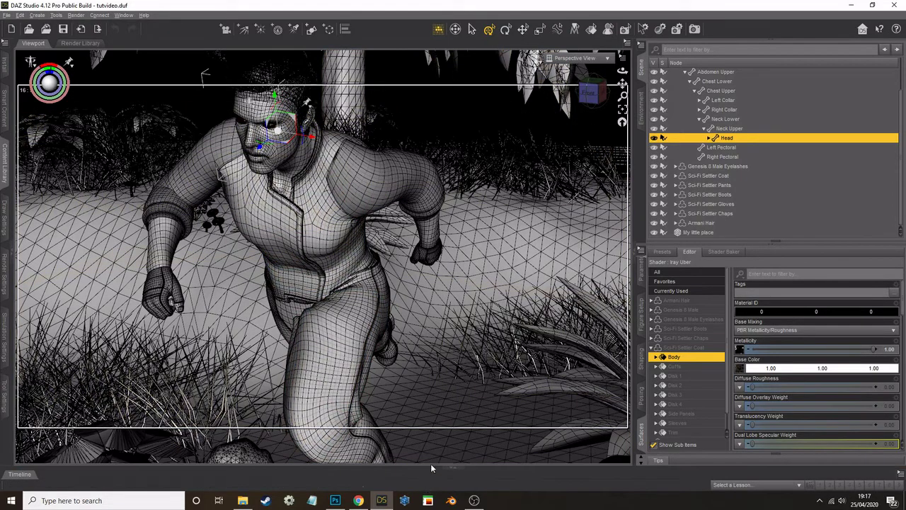
Switch to Photoshop and duplicate the coat texture's Background layer as Background copy
click(336, 499)
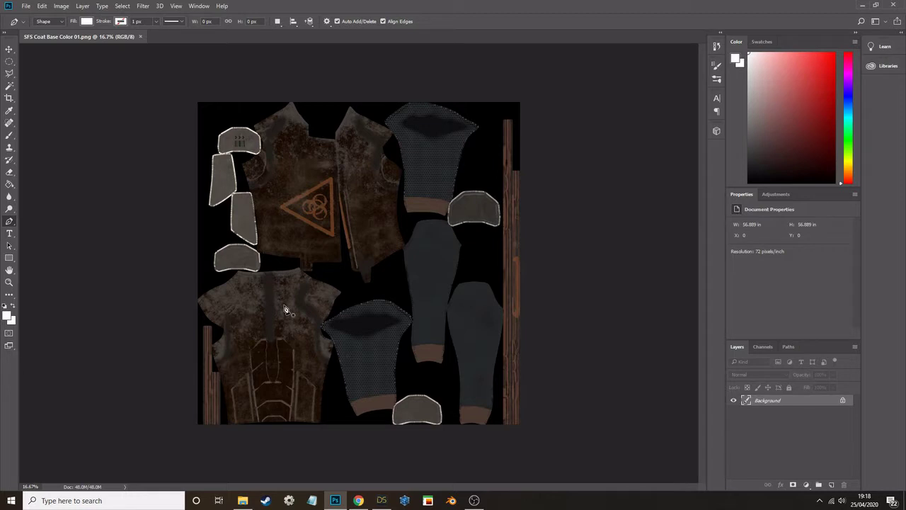
right_click(774, 403)
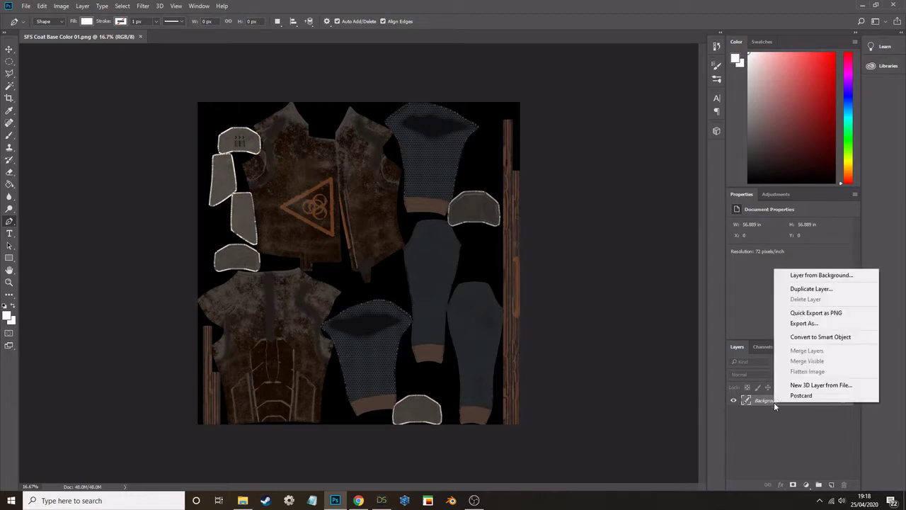
click(807, 292)
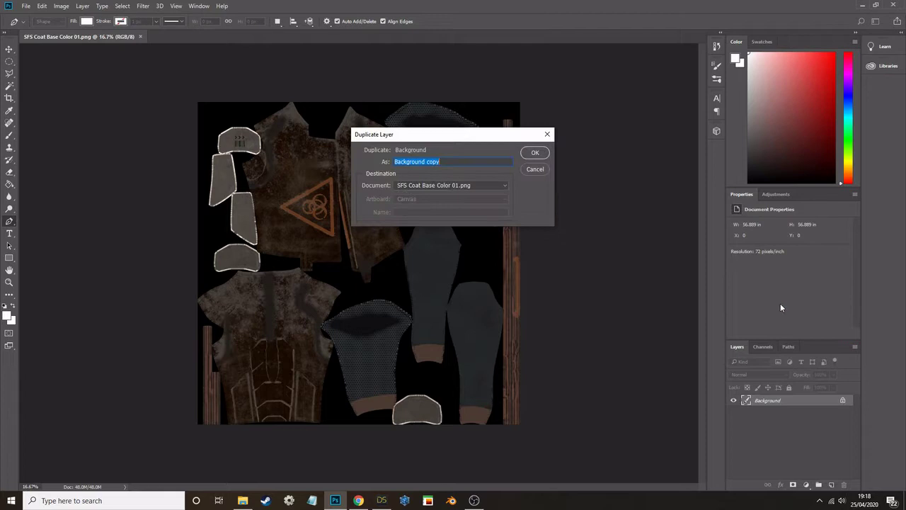
click(538, 157)
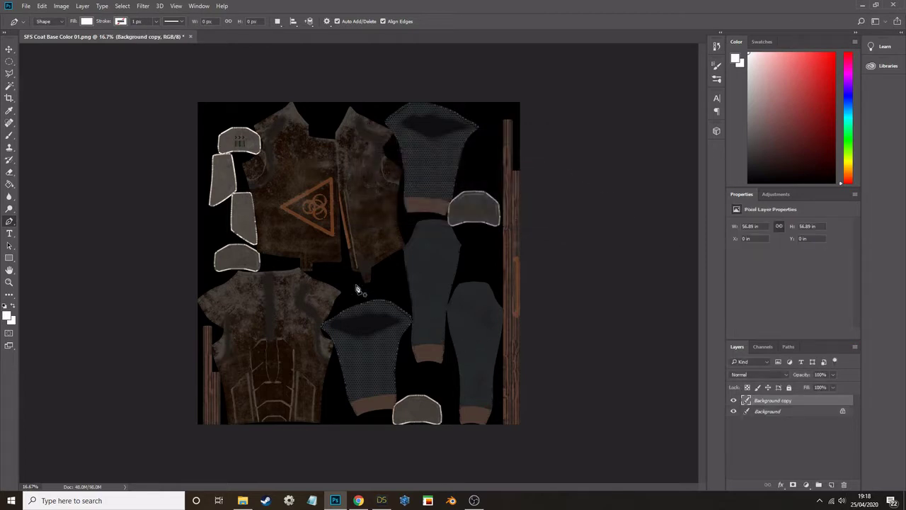
Zoom in on the orange triangle emblem of the coat texture at 66.67%
click(10, 281)
drag(319, 189, 286, 199)
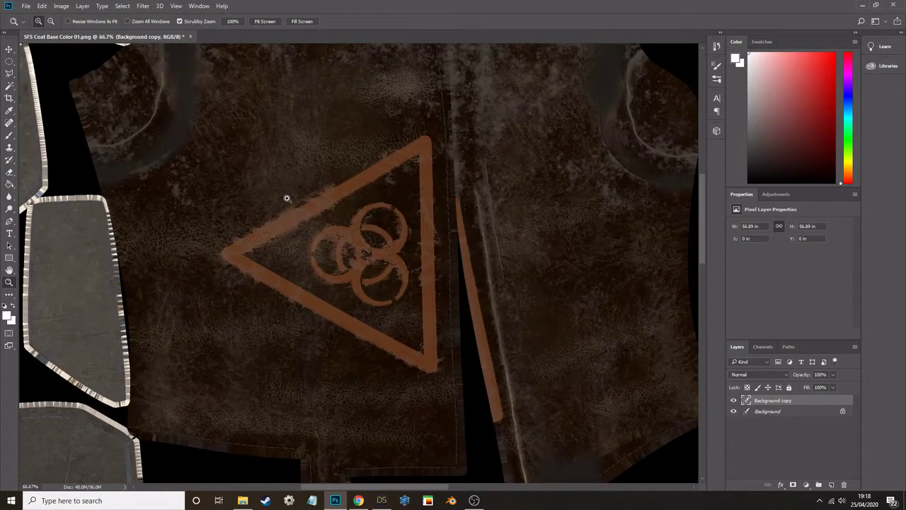
scroll(286, 198, up, 3)
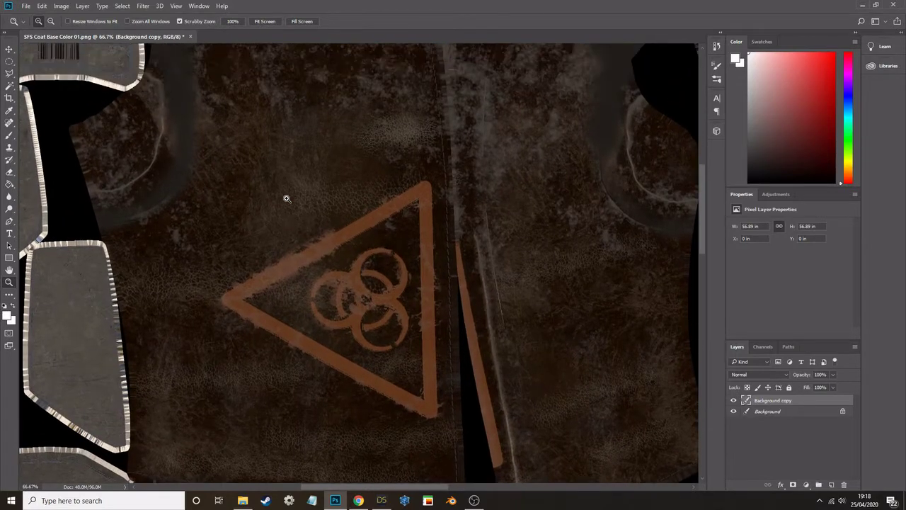
scroll(287, 198, down, 1)
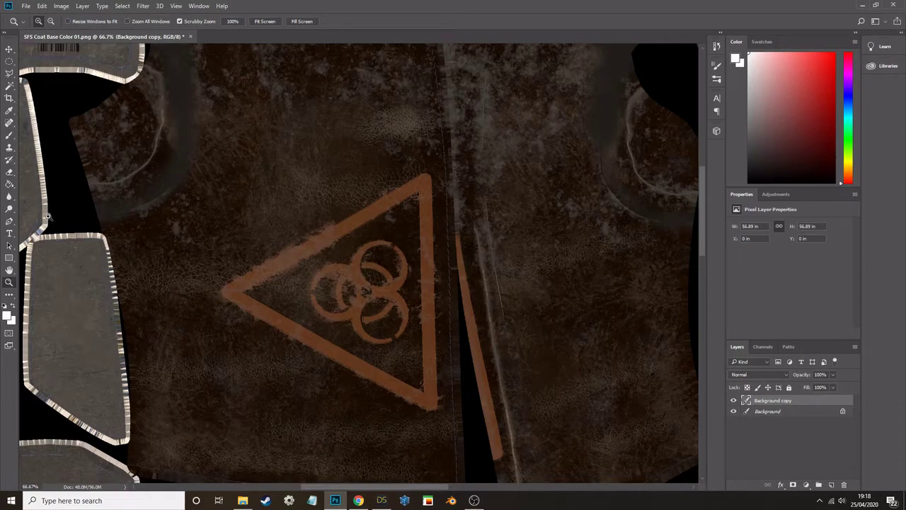
Colorize the whole Background copy layer with Hue/Saturation, using hue 252 and saturation 25
click(50, 21)
drag(224, 198, 223, 198)
click(224, 198)
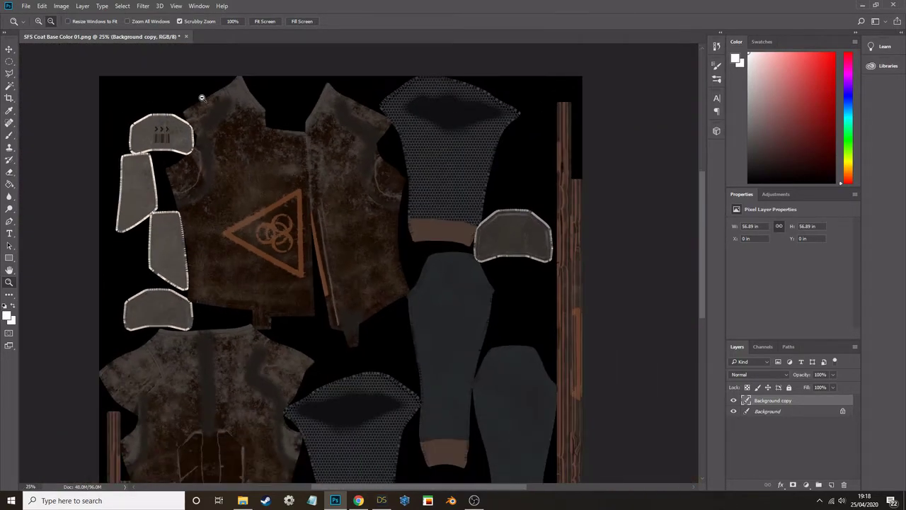
click(59, 7)
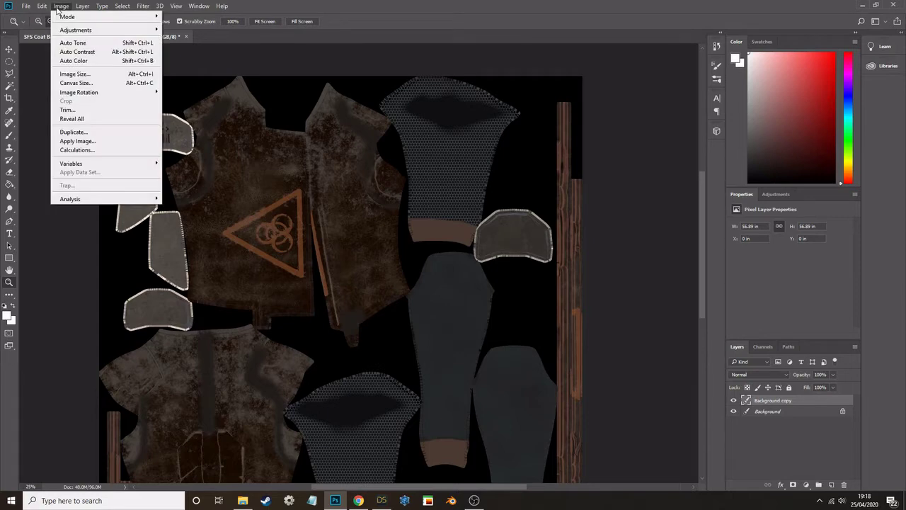
mouse_move(74, 31)
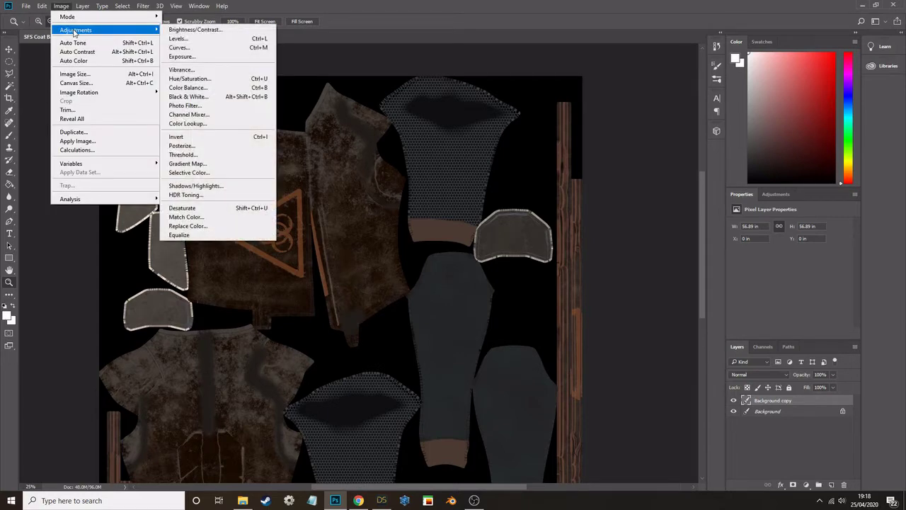
click(189, 79)
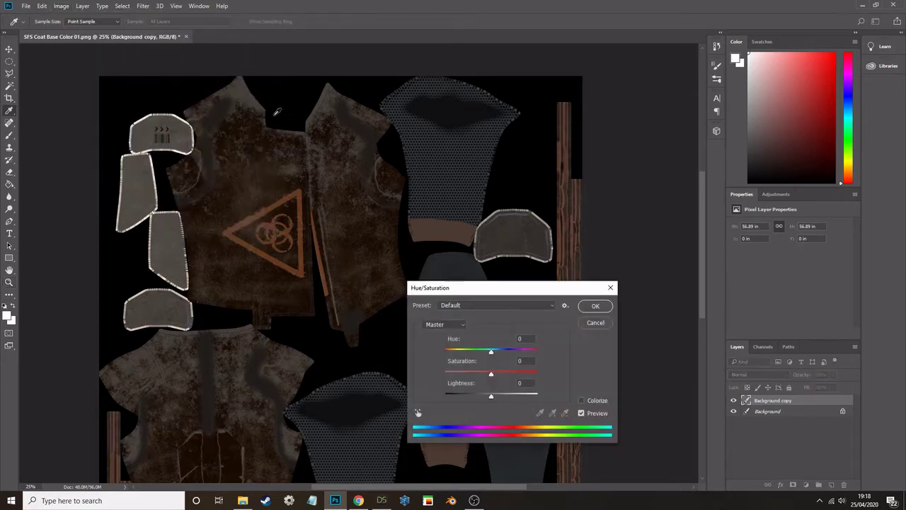
click(581, 400)
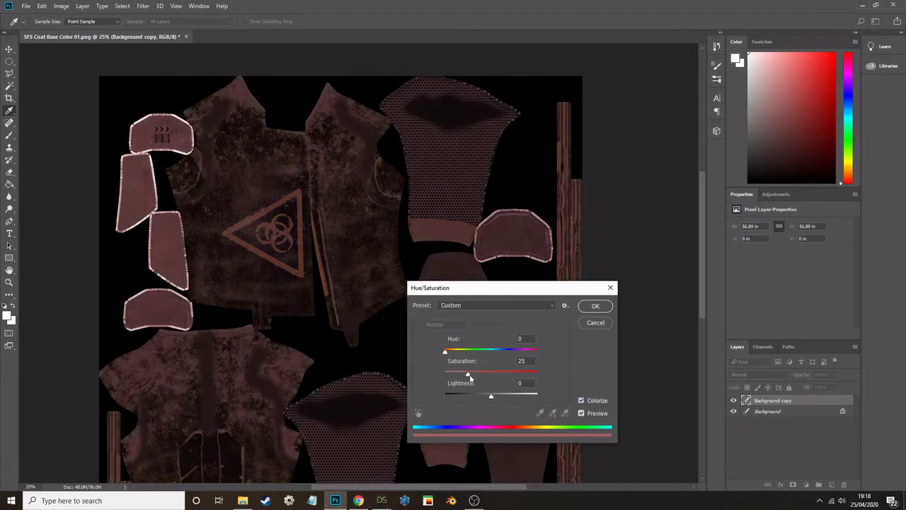
drag(448, 355, 510, 356)
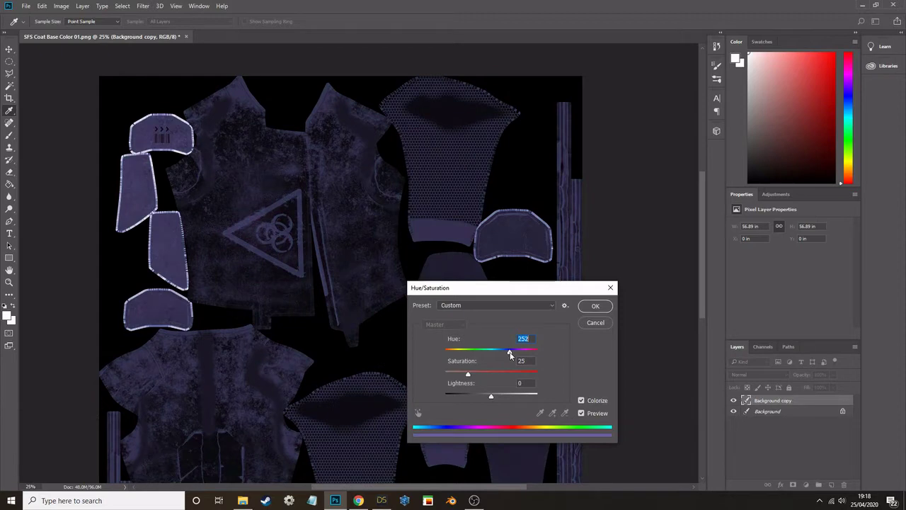
click(585, 305)
key(z)
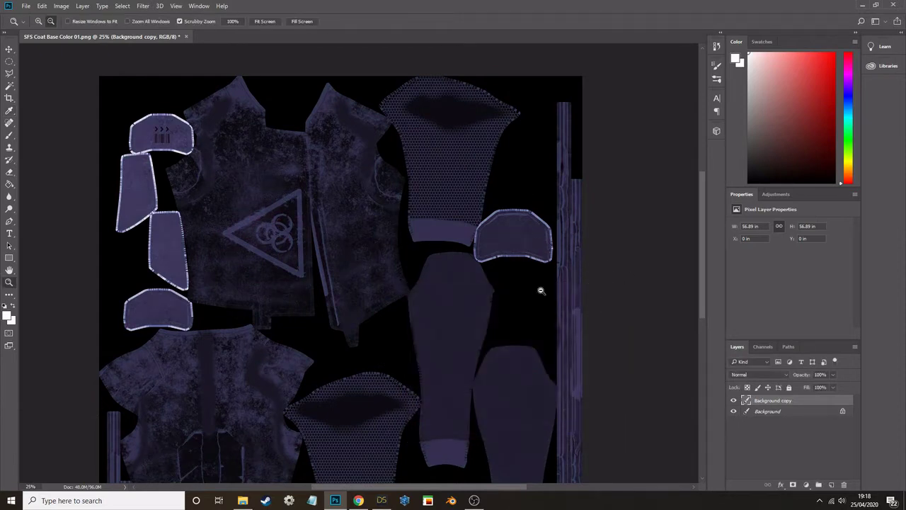
Try the Soft Light, Hue and Exclusion blend modes on the Background copy layer and settle on Difference
click(758, 375)
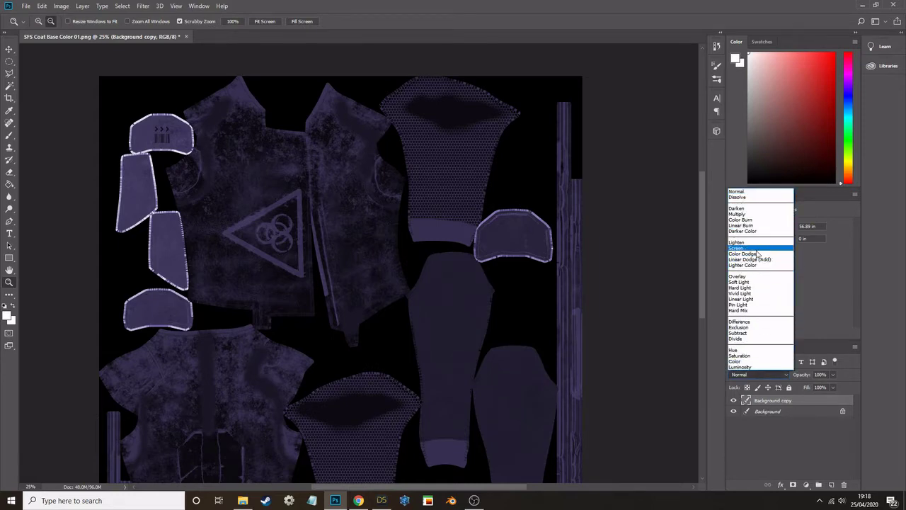
click(748, 287)
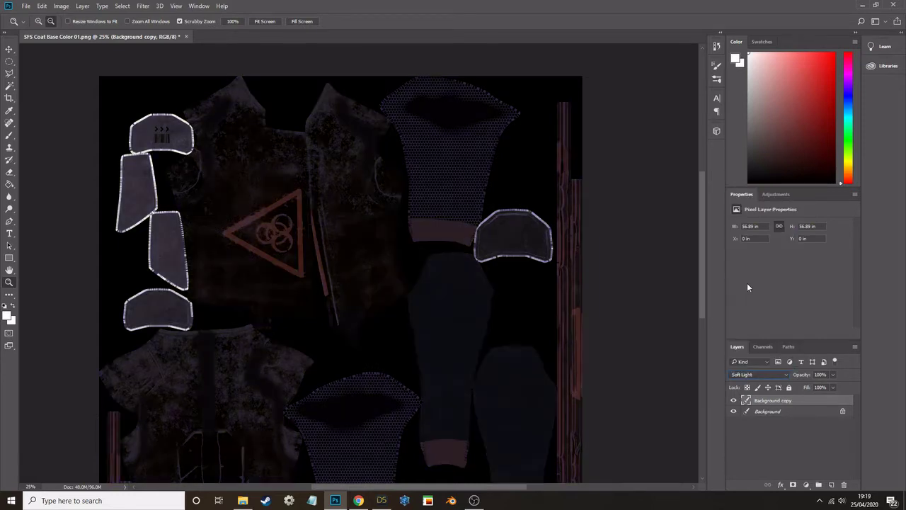
click(768, 373)
click(761, 369)
scroll(762, 370, up, 2)
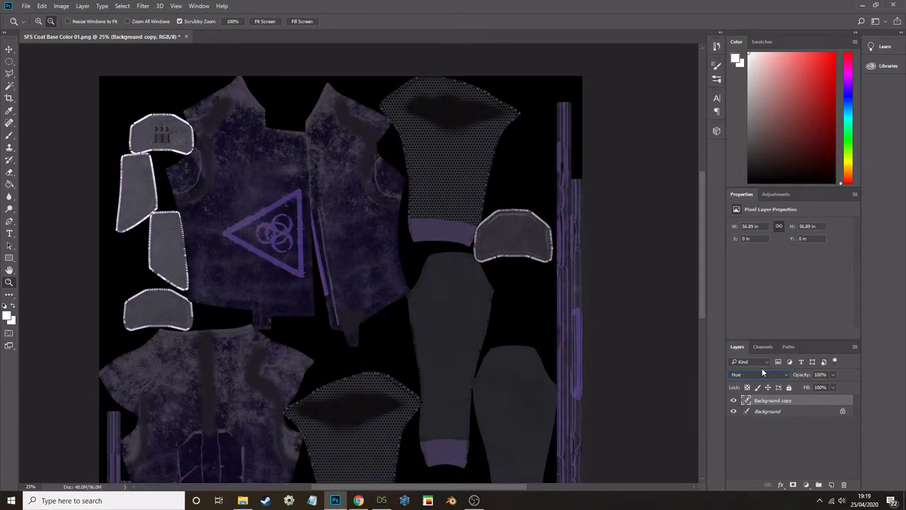
scroll(762, 369, up, 1)
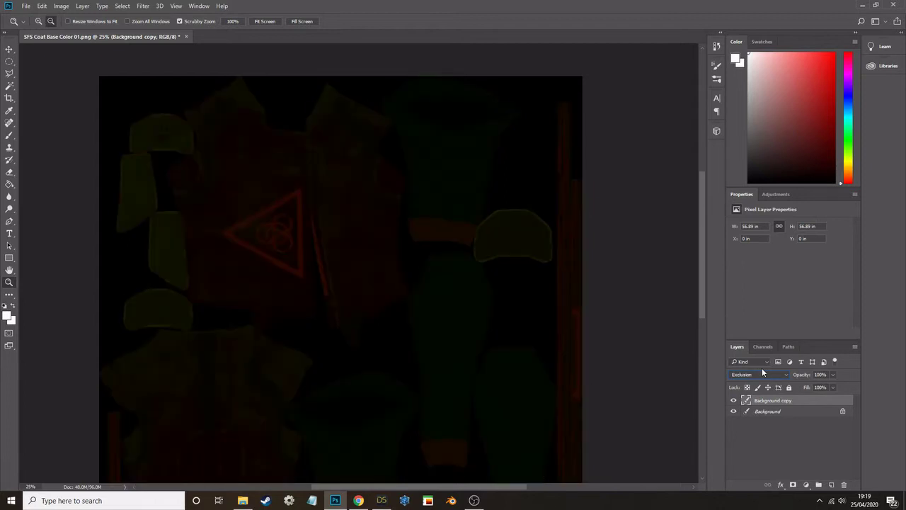
scroll(762, 372, up, 1)
Merge Background copy into Background and save the texture as a new PNG named SFS Coat Base Color 01a
right_click(770, 401)
click(709, 363)
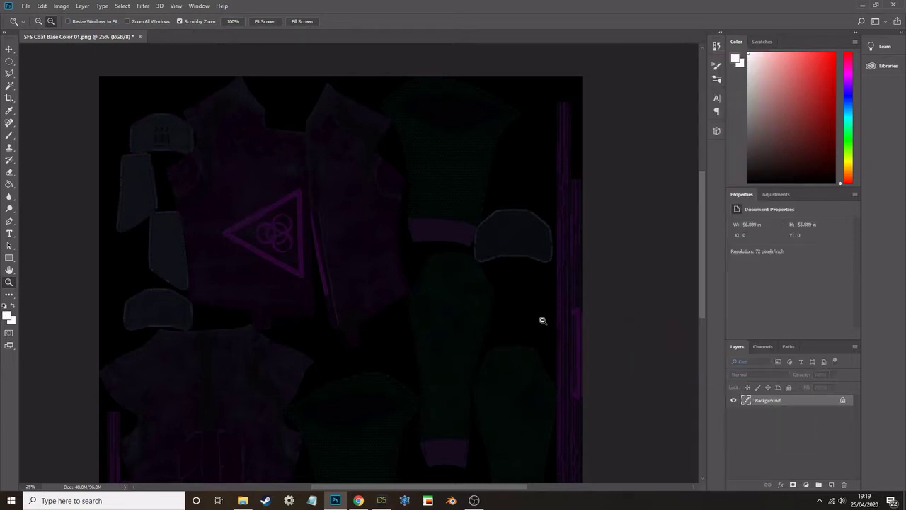
click(25, 7)
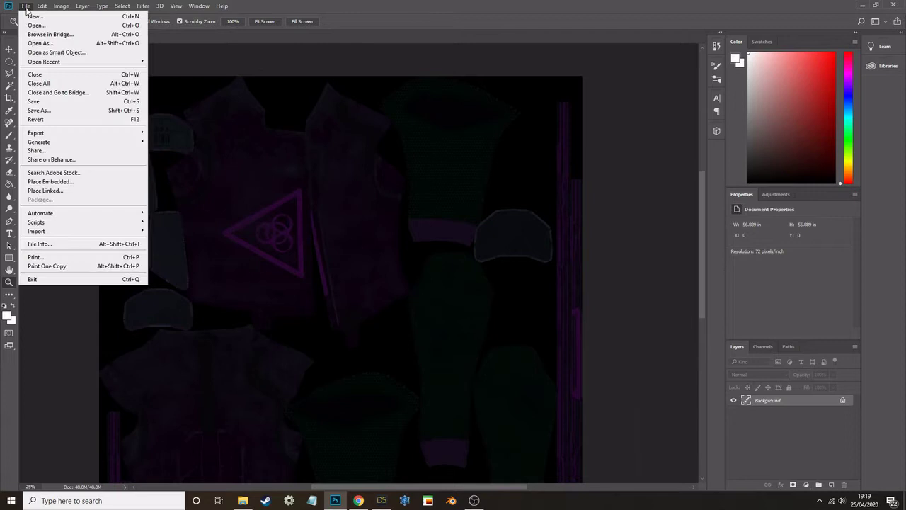
click(45, 111)
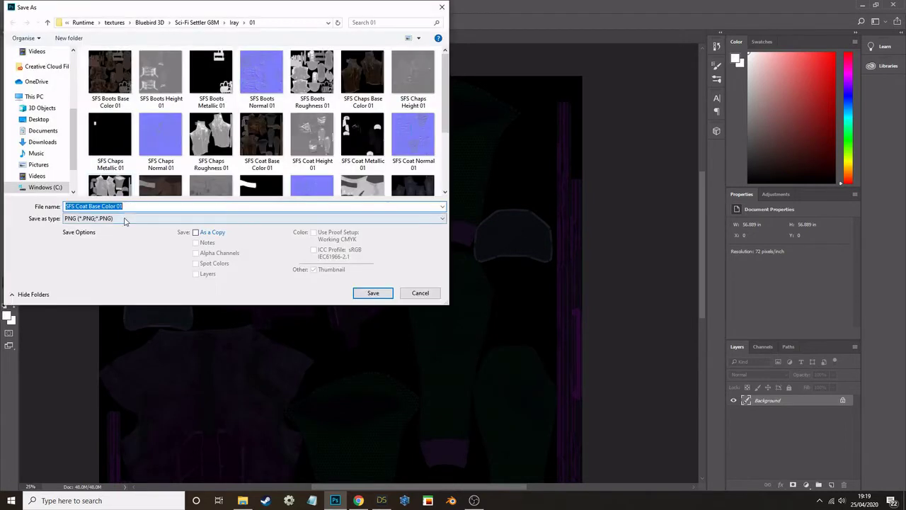
click(144, 205)
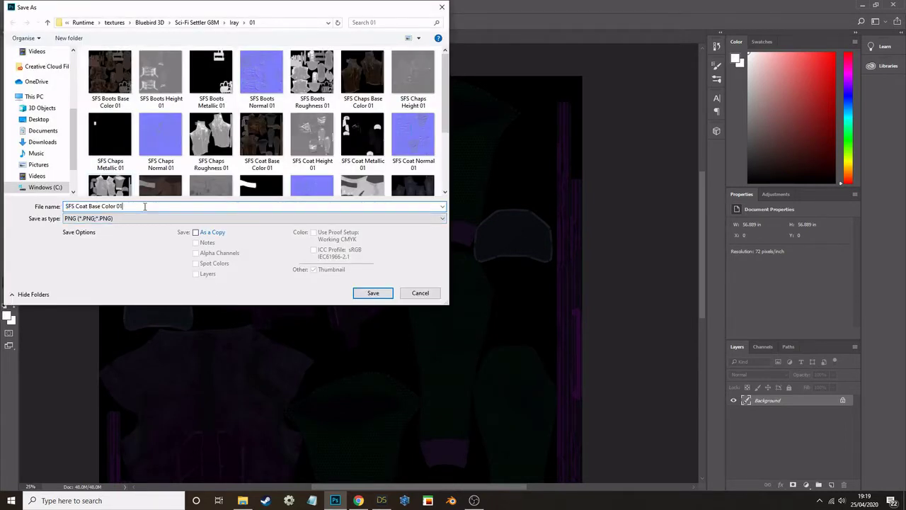
click(372, 292)
click(507, 160)
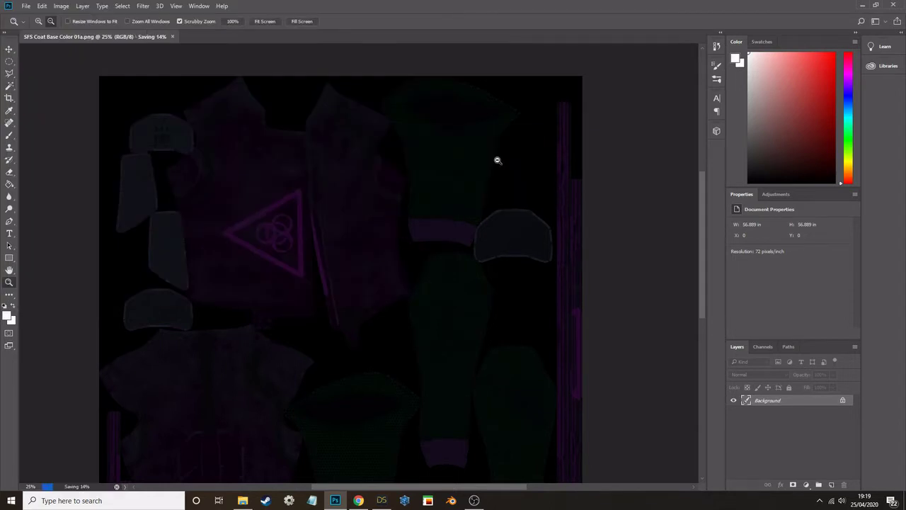
Switch to DAZ Studio and load the saved SFS Coat Base Color 01a image into the coat Body's Base Color, viewing the figure from the front
key(alt+Tab)
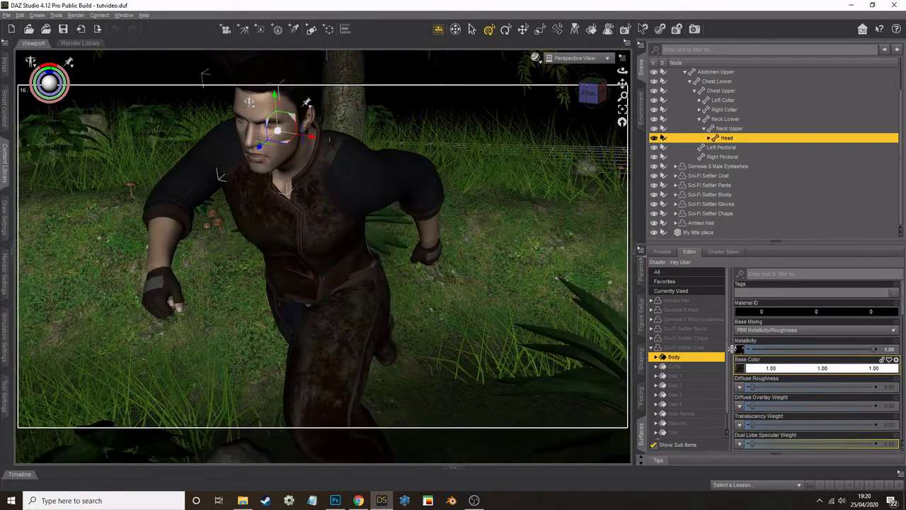
click(738, 371)
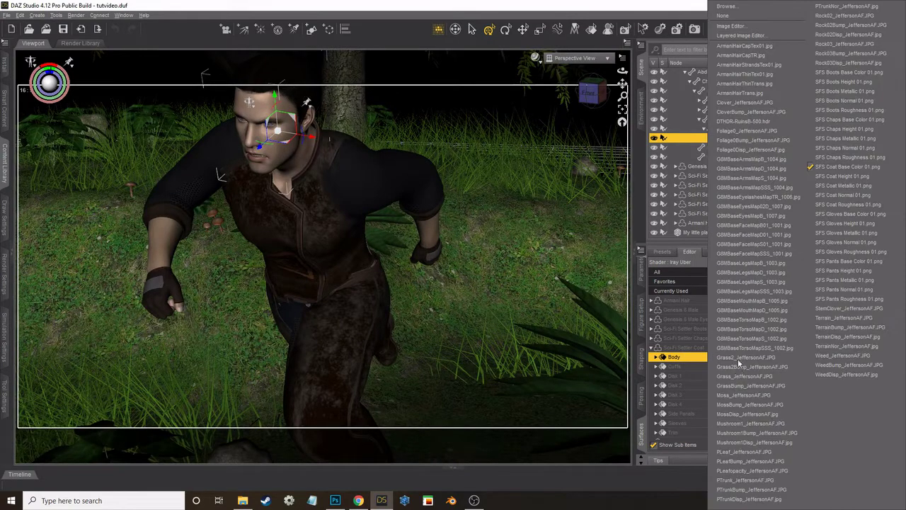
click(726, 15)
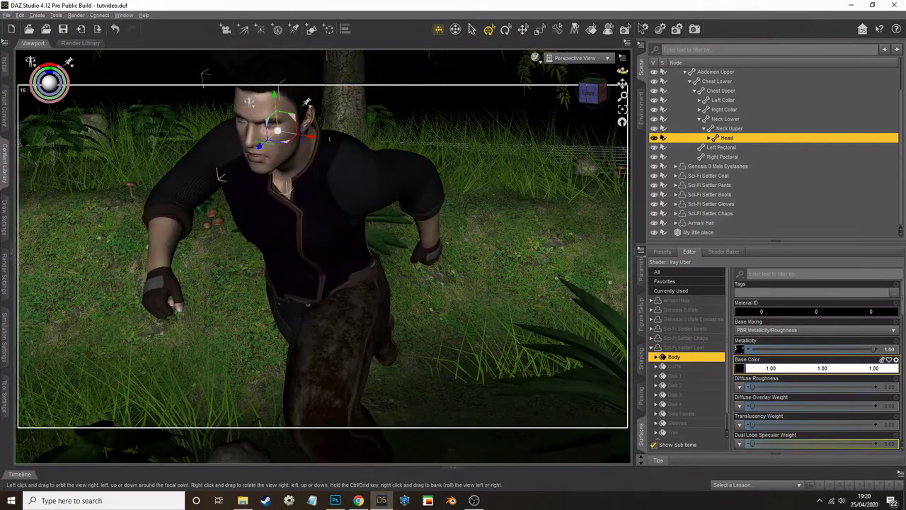
mouse_move(623, 70)
mouse_down()
mouse_move(648, 44)
mouse_move(627, 73)
mouse_up()
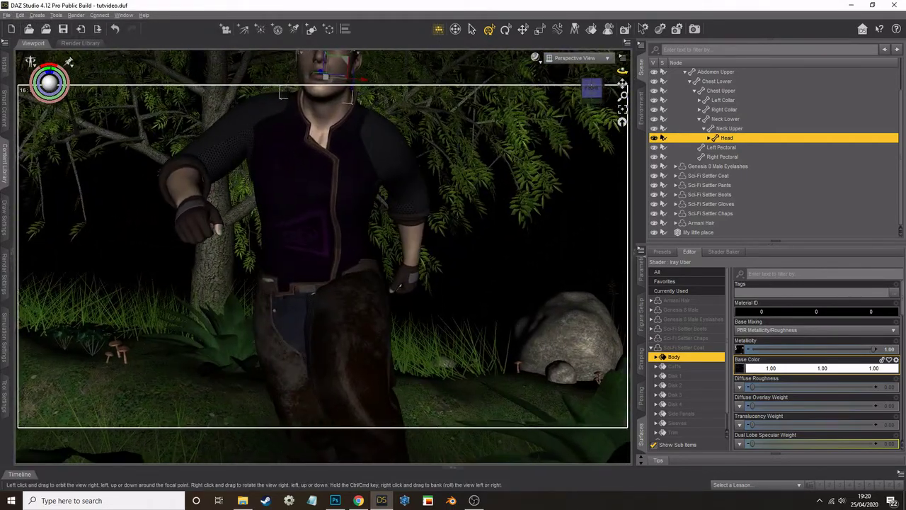
Select the coat's Cuffs surface and then its Disk 1 surface to inspect their material settings
click(675, 365)
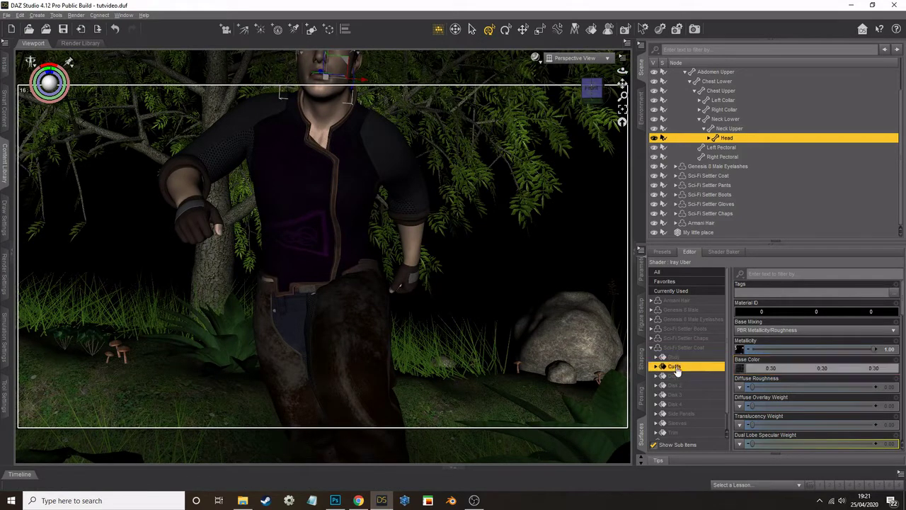
click(681, 376)
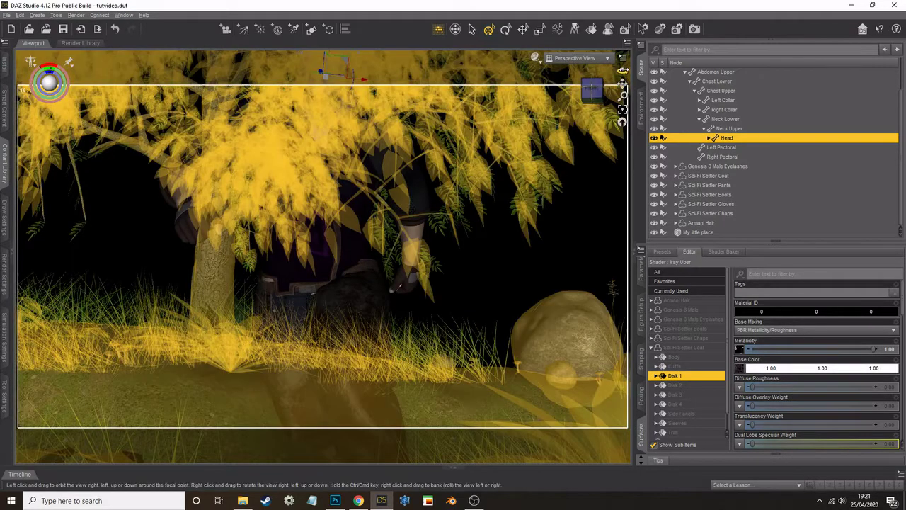
mouse_move(623, 71)
mouse_down()
mouse_move(607, 95)
mouse_move(620, 79)
mouse_move(623, 88)
mouse_up()
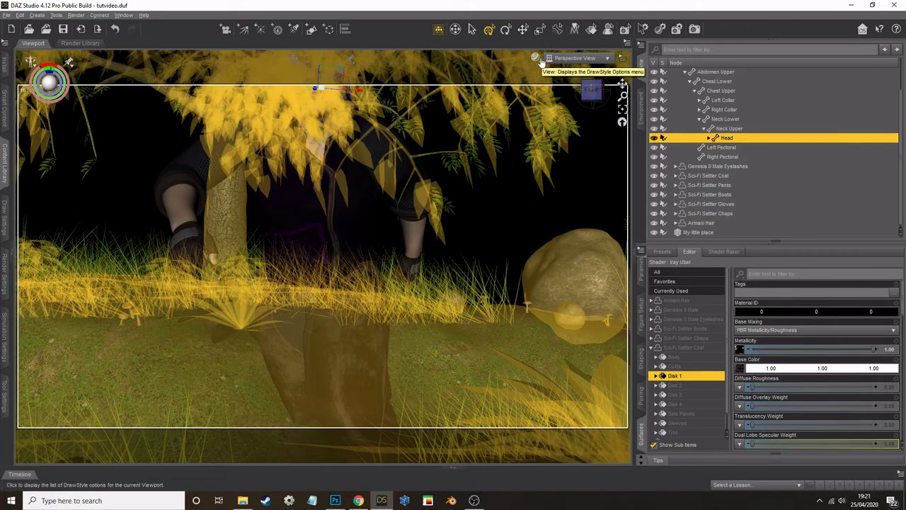
Preview the recoloured coat in the NVIDIA Iray draw style and return the viewport to Texture Shaded
click(536, 57)
click(535, 170)
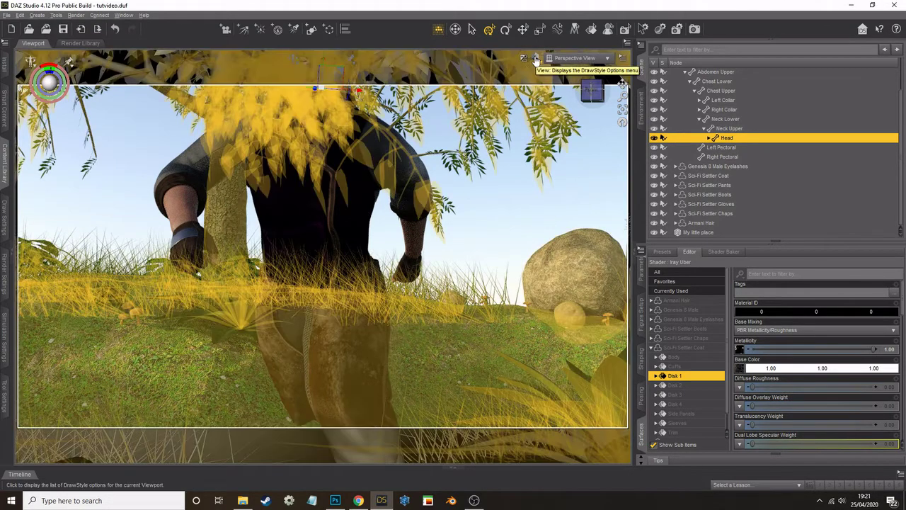
click(536, 60)
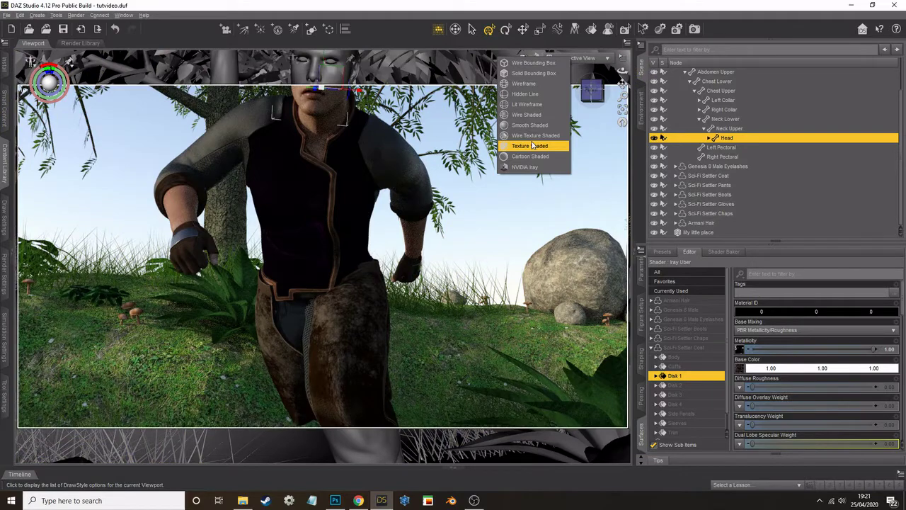
click(531, 145)
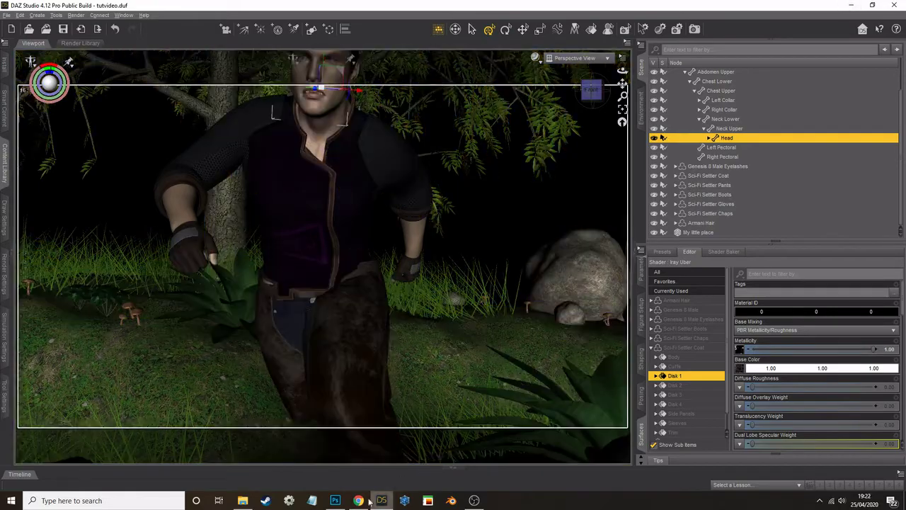
Switch to Chrome and look through the Daz 3D shop, Renderosity's Poser free stuff and ShareCG's Poser page for assets
click(358, 500)
scroll(259, 223, up, 2)
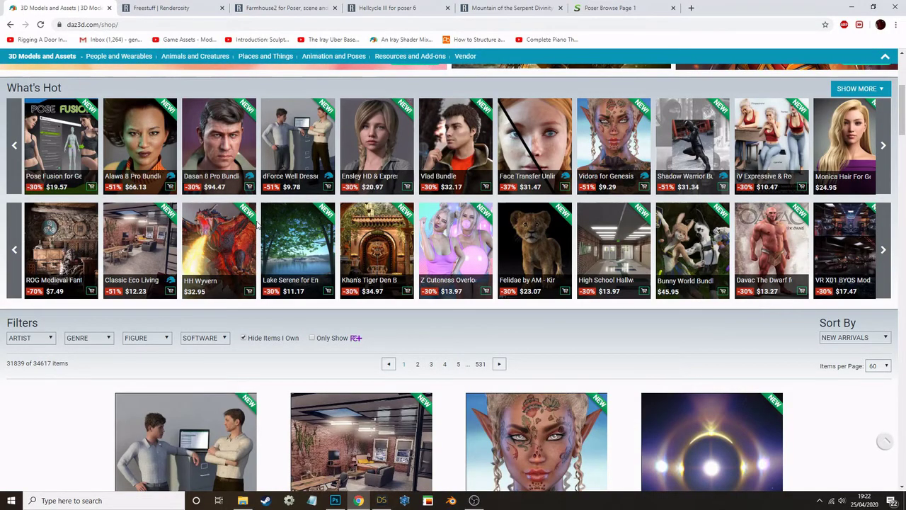
scroll(294, 184, up, 4)
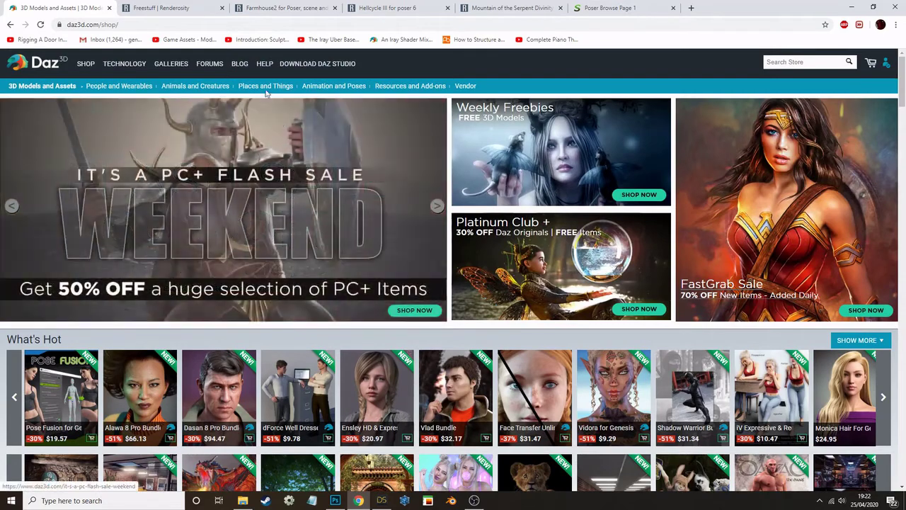
click(158, 9)
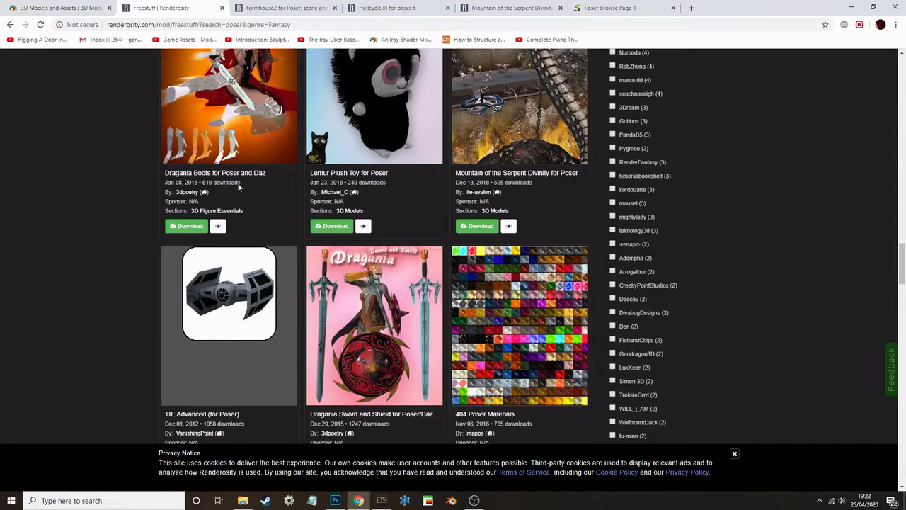
scroll(238, 185, up, 15)
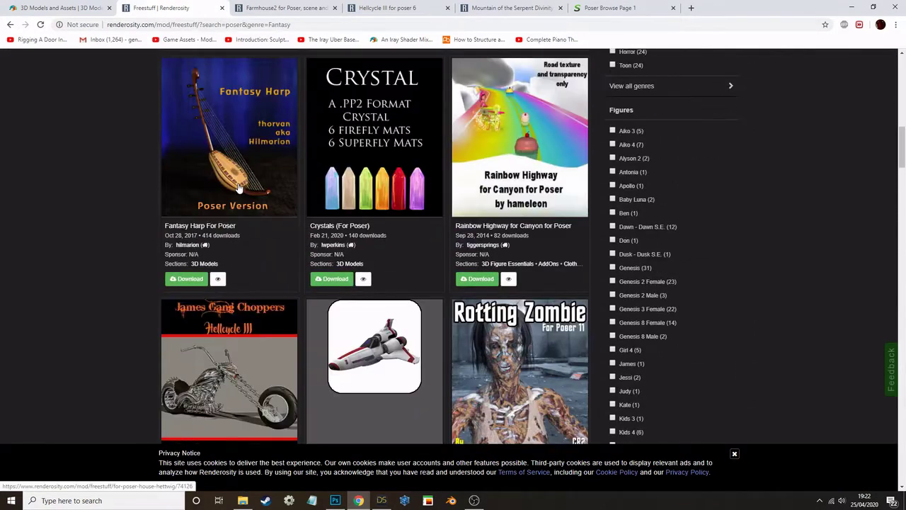
scroll(239, 187, up, 10)
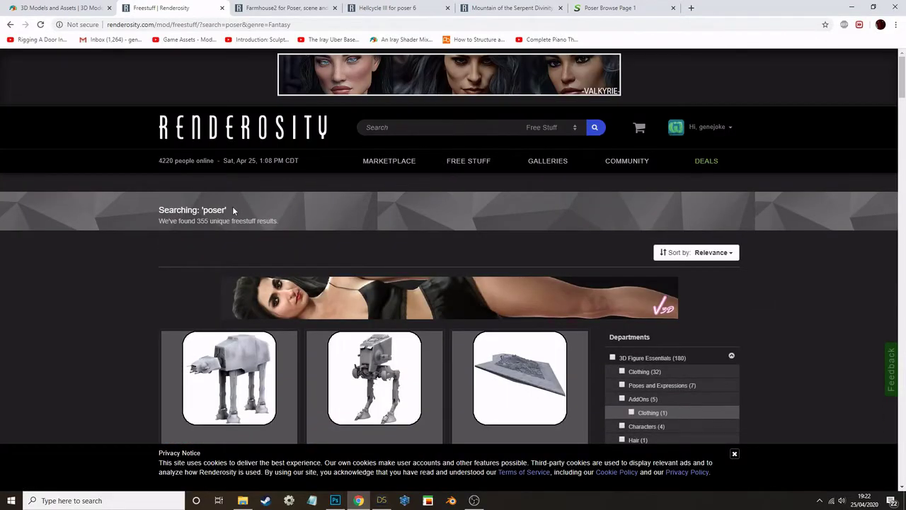
scroll(233, 209, down, 4)
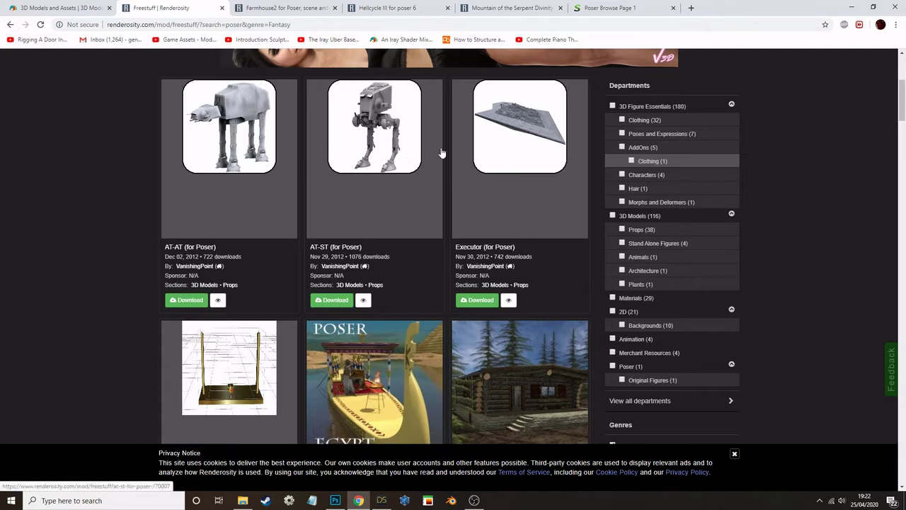
click(605, 8)
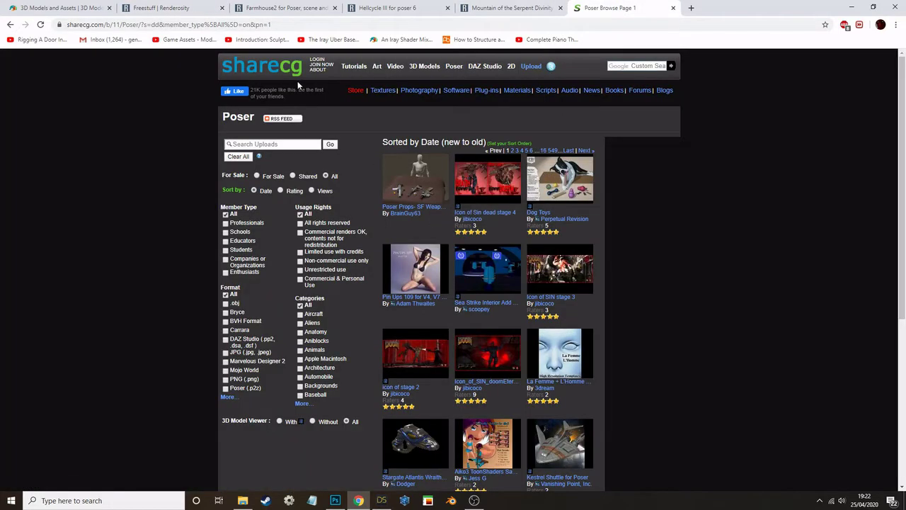
click(53, 8)
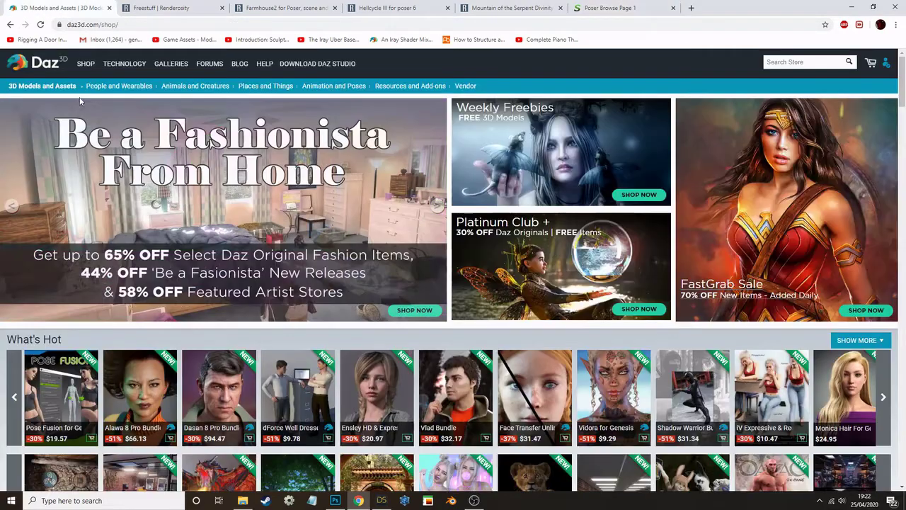
scroll(269, 198, down, 4)
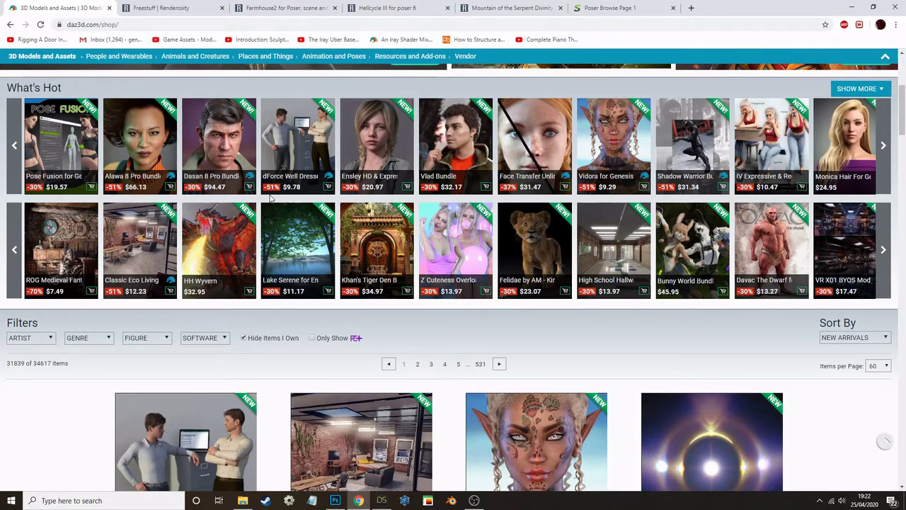
Open the dForce Well Dressed for Genesis 8 Male(s) product page and examine its compatible figures, details and included features
scroll(276, 210, down, 2)
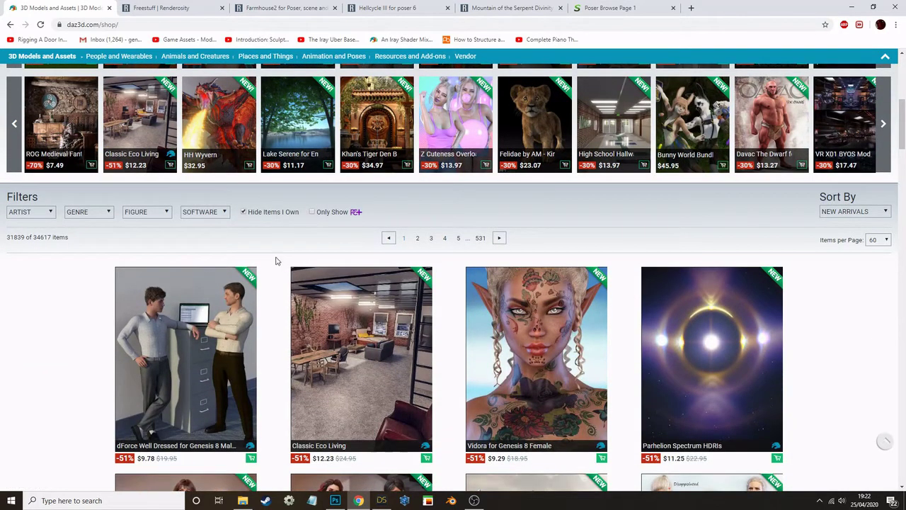
click(193, 298)
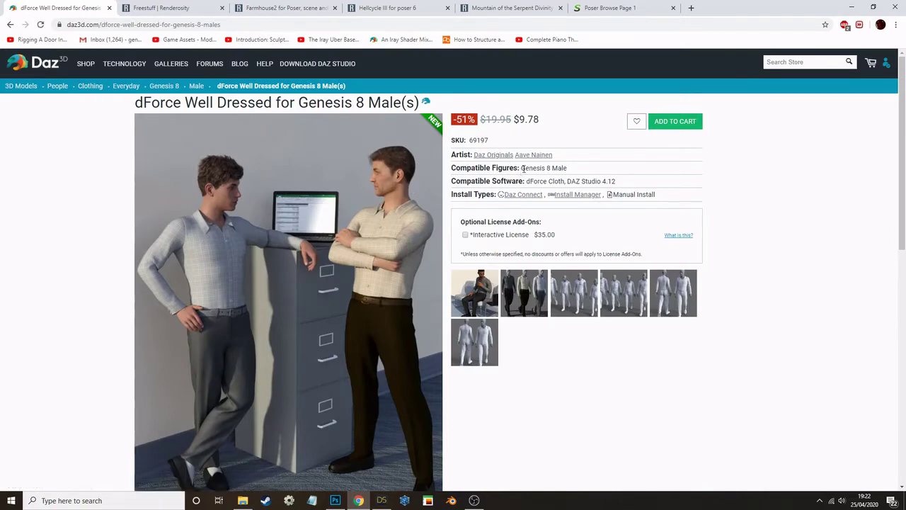
drag(520, 170, 569, 170)
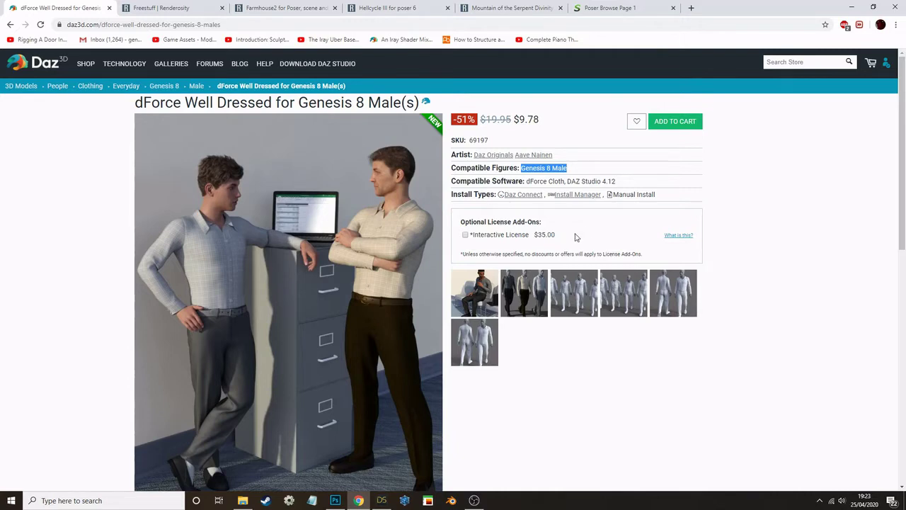
click(549, 170)
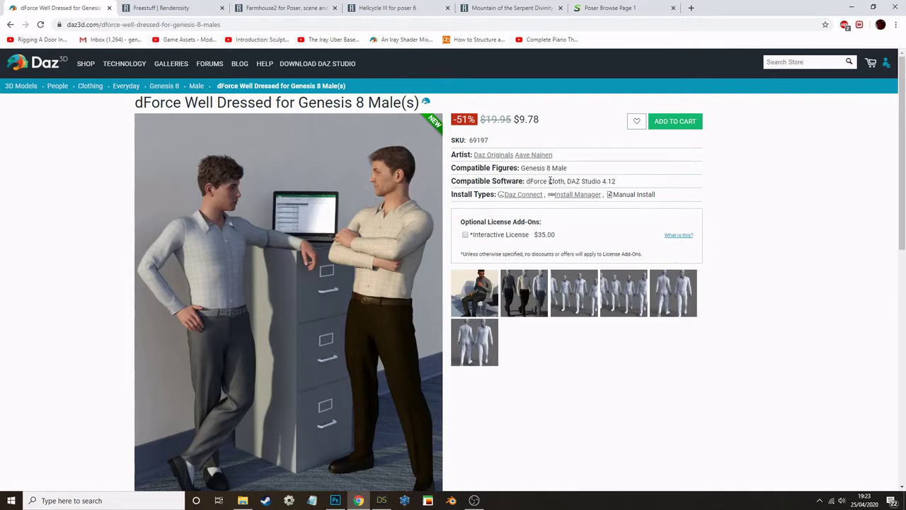
scroll(553, 291, down, 3)
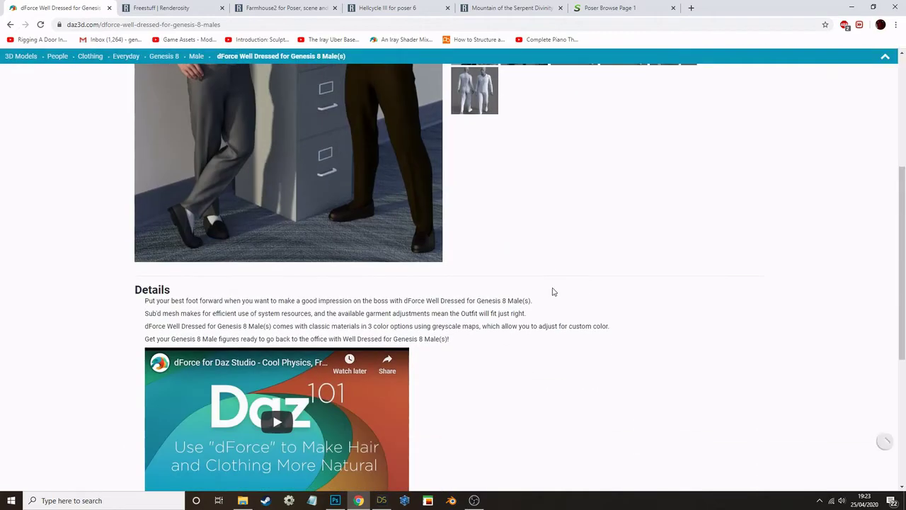
scroll(553, 291, down, 4)
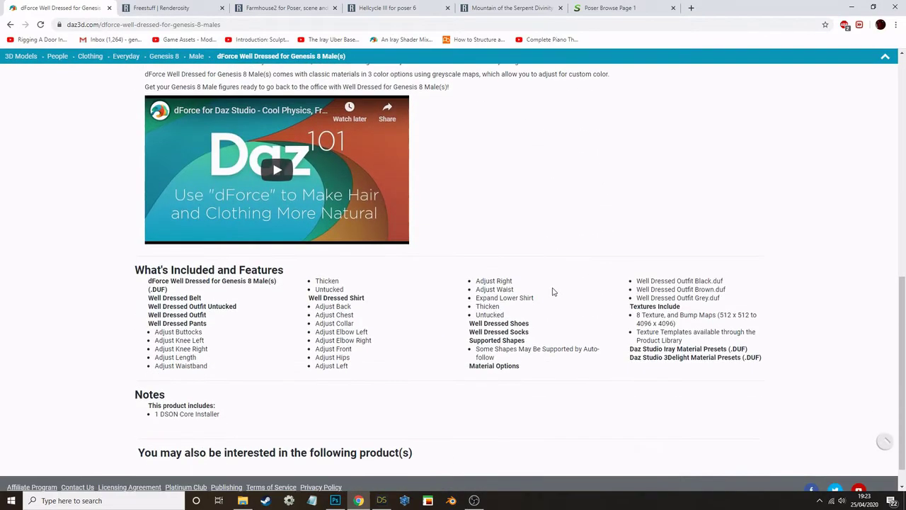
scroll(553, 291, up, 8)
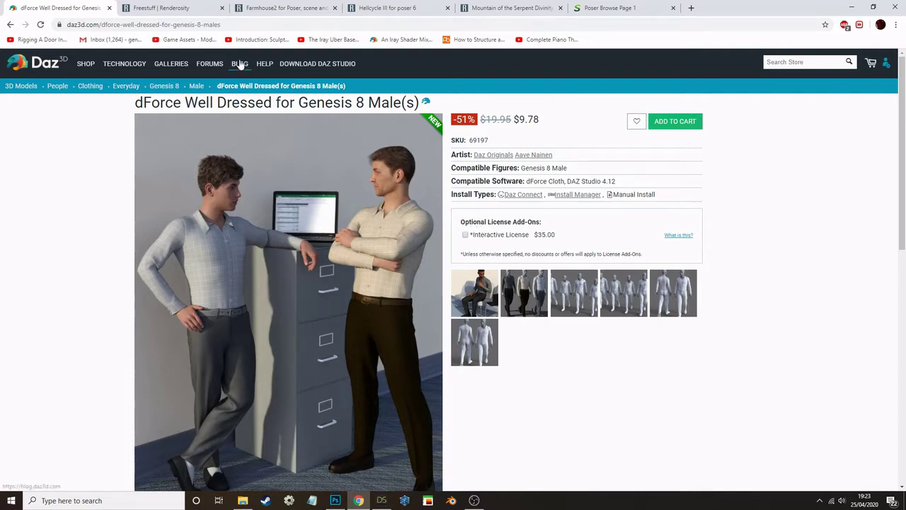
Return to the Daz 3D shop and examine the genre and figure options available for filtering the models
click(86, 64)
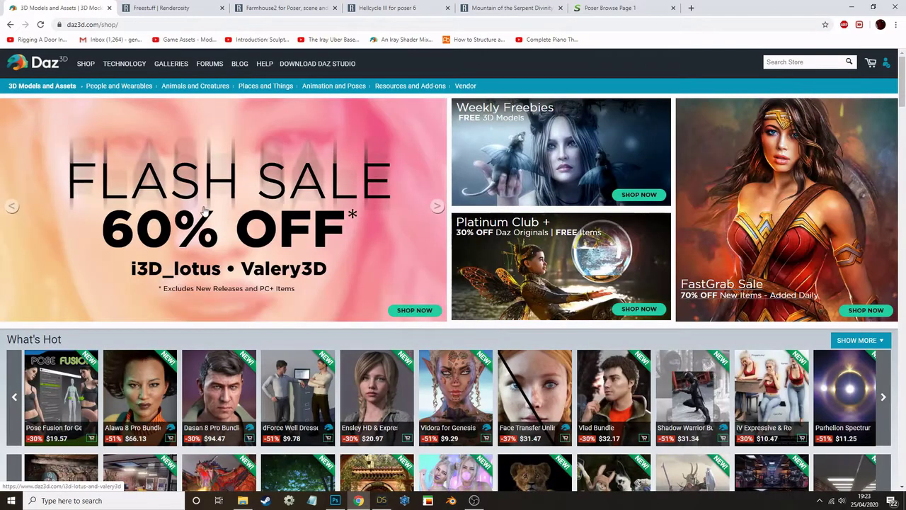
scroll(204, 210, down, 3)
click(88, 338)
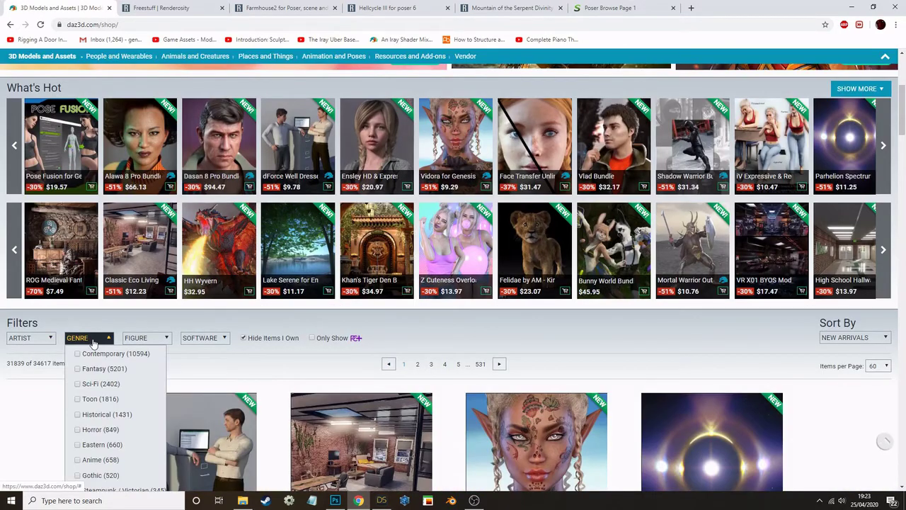
click(138, 338)
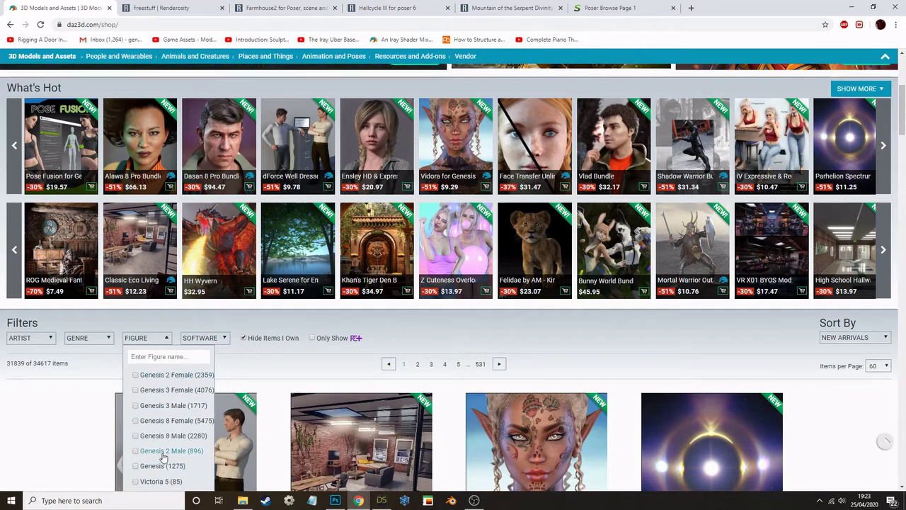
scroll(163, 460, down, 2)
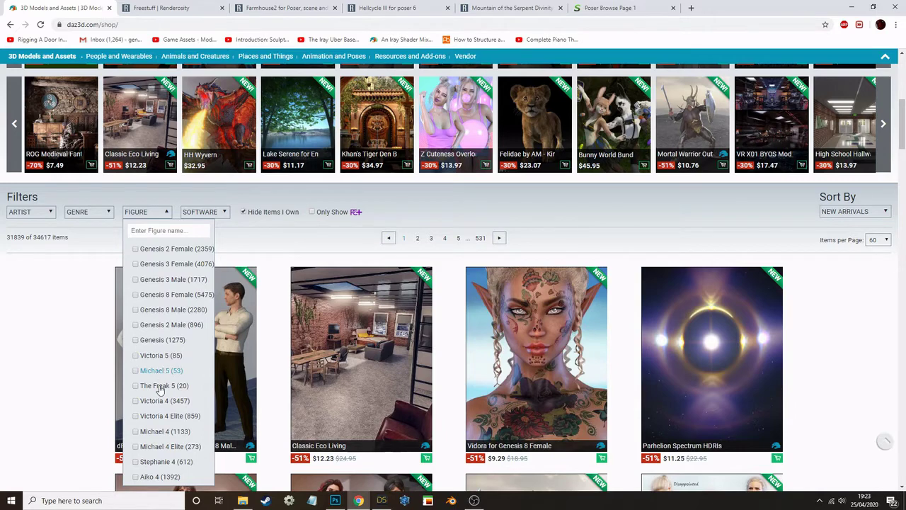
scroll(160, 370, down, 2)
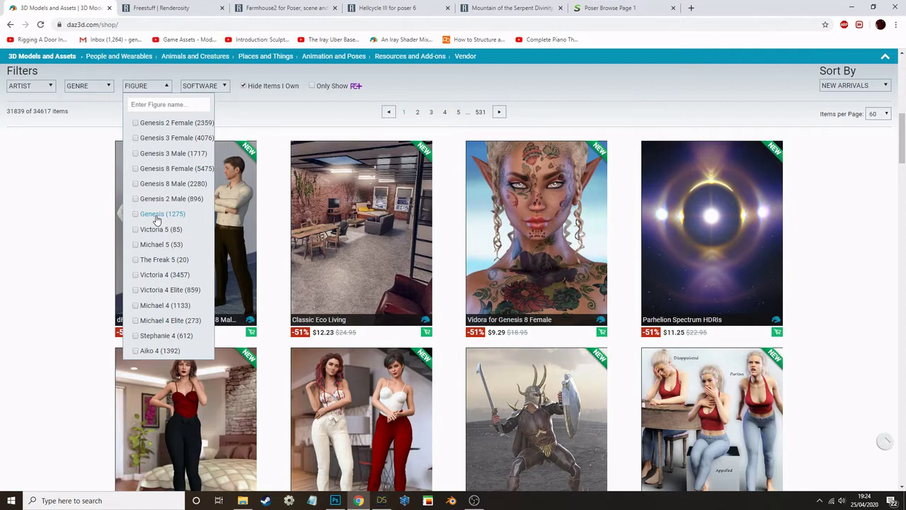
click(144, 88)
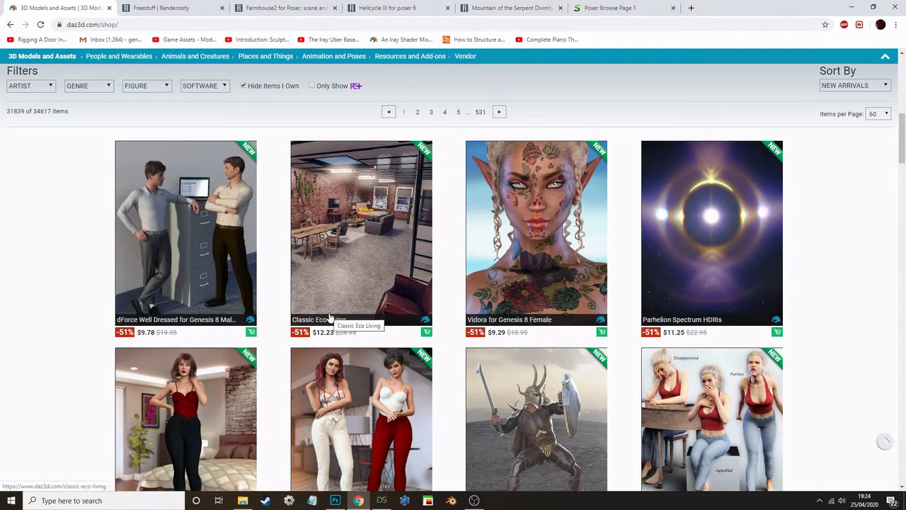
Switch to DAZ Studio and delete the Sci-Fi Settler coat, pants, boots, gloves and chaps from the scene
click(381, 500)
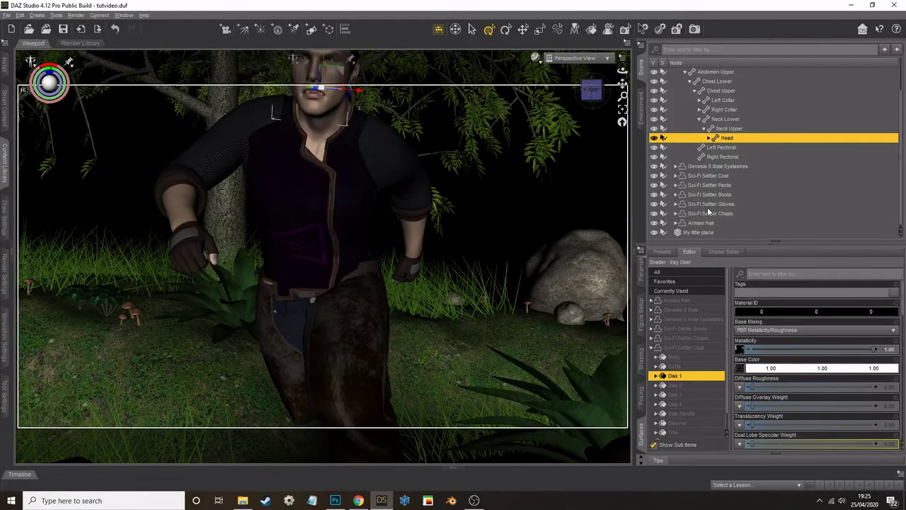
click(706, 176)
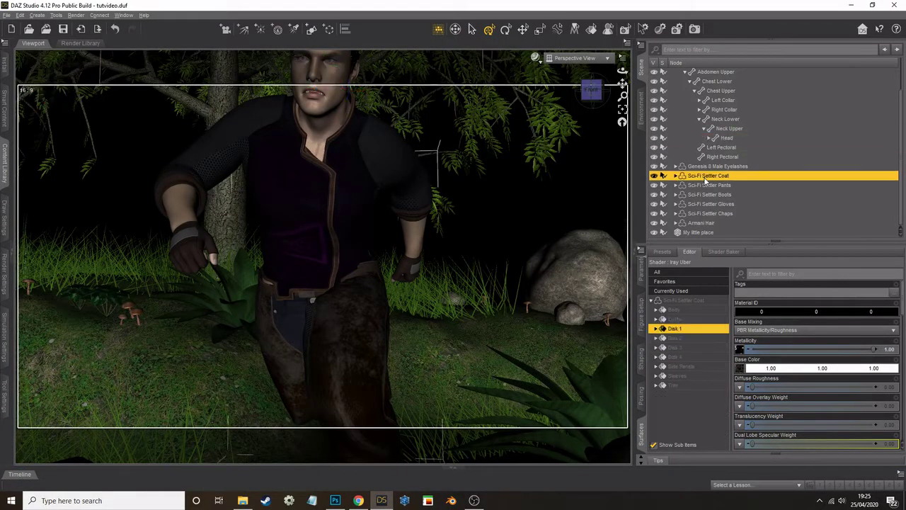
key(Delete)
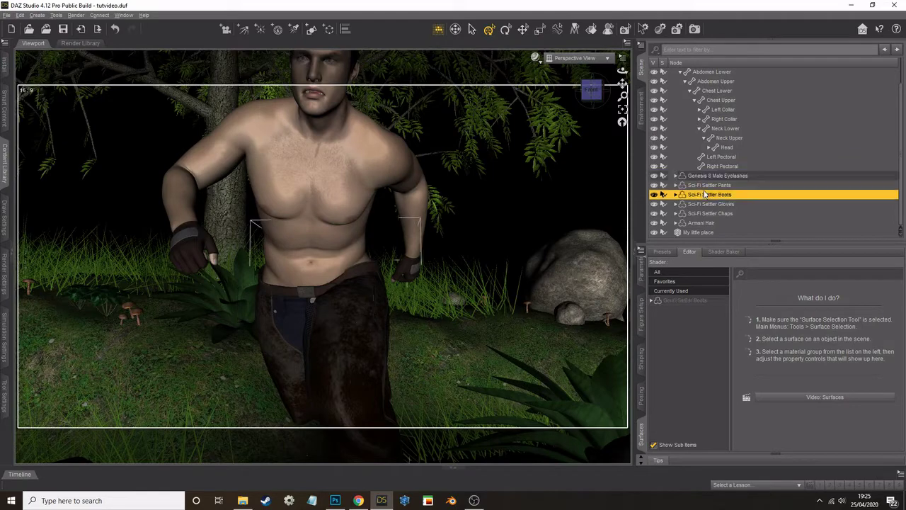
click(704, 192)
key(Delete)
click(704, 203)
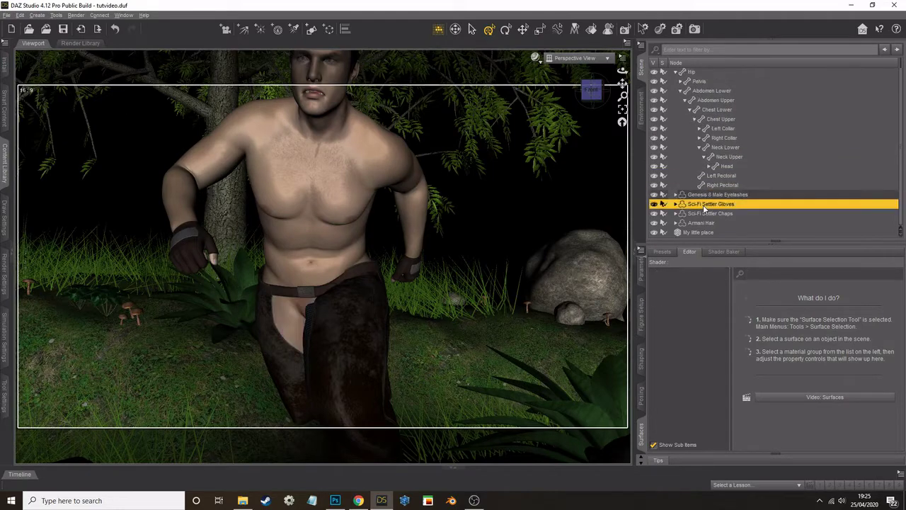
key(Delete)
click(704, 213)
key(Delete)
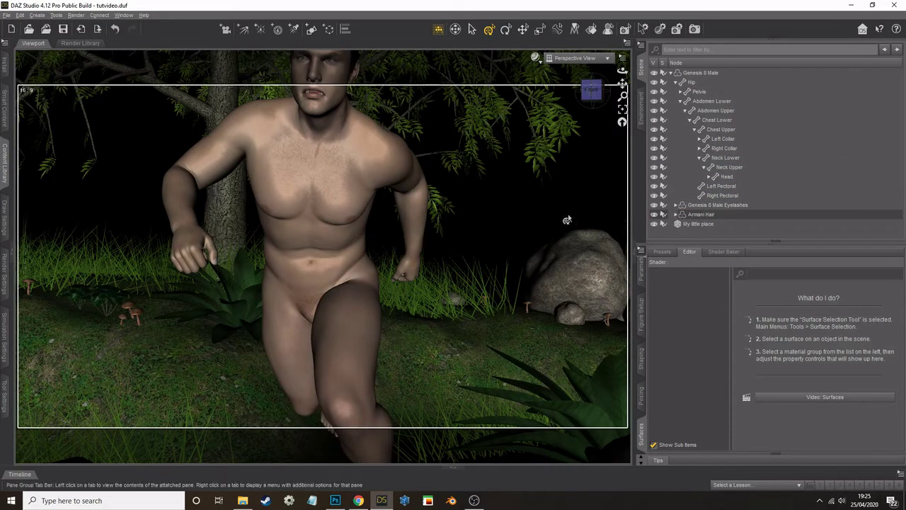
Collapse the Genesis 8 Male folder in the content library and expand Genesis 2 Male down to its Clothing subfolders
click(5, 163)
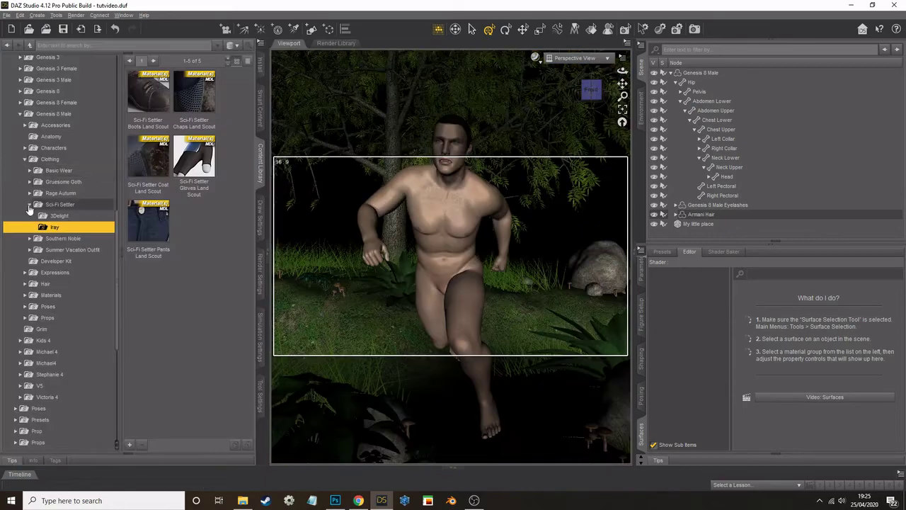
click(20, 113)
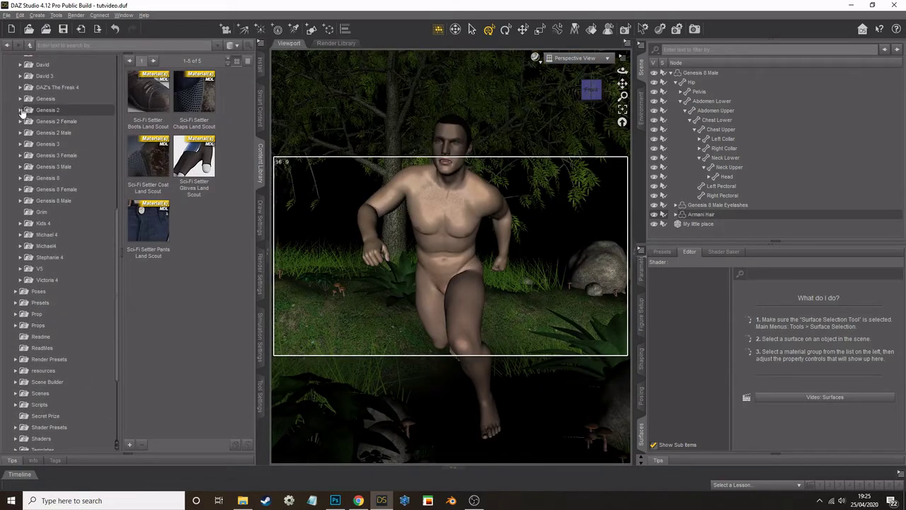
click(20, 133)
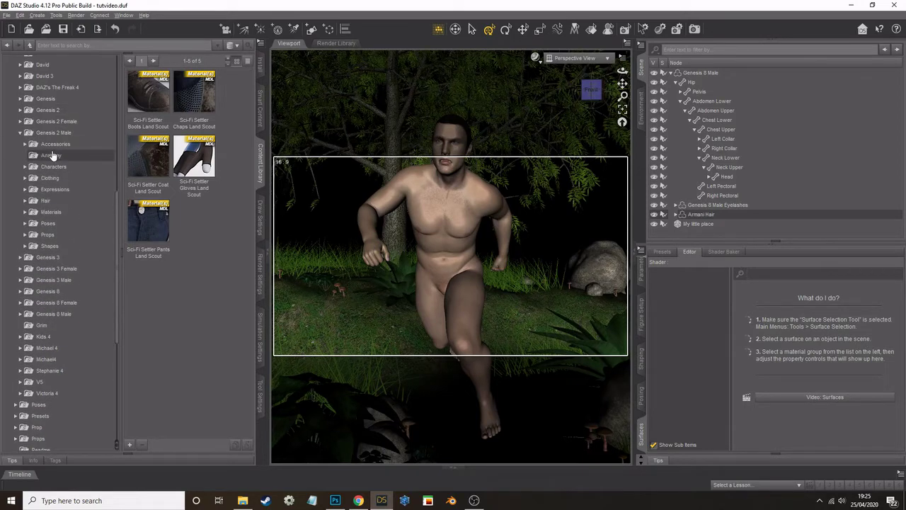
click(24, 178)
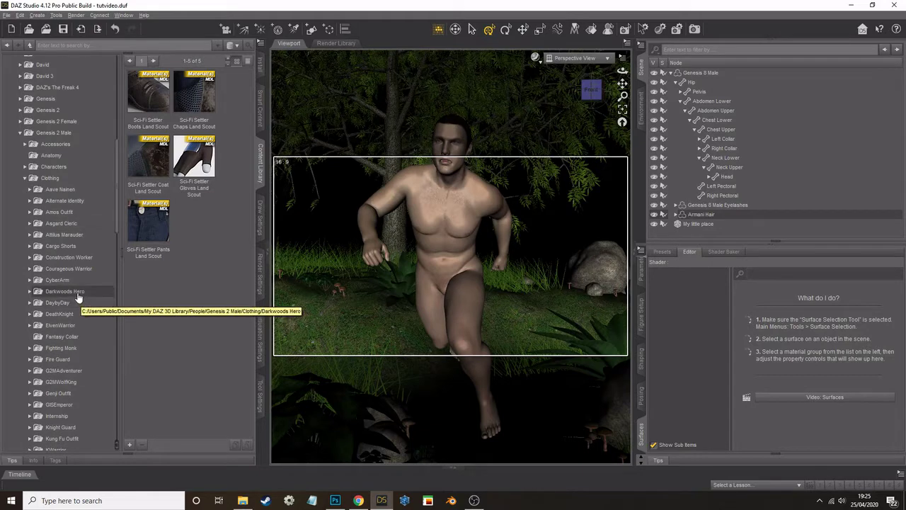
Look through the Courageous Warrior and DeathKnight clothing sets and open the G2MAdventurer set
click(75, 269)
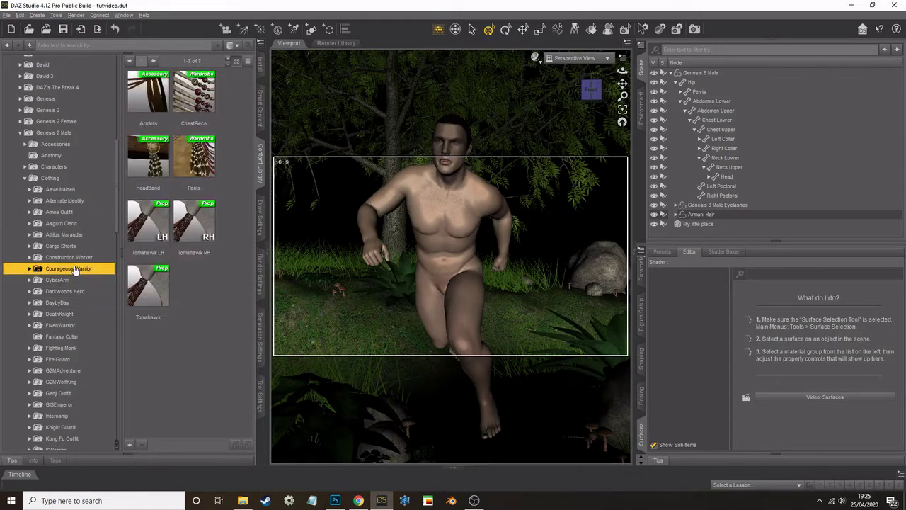
double_click(71, 272)
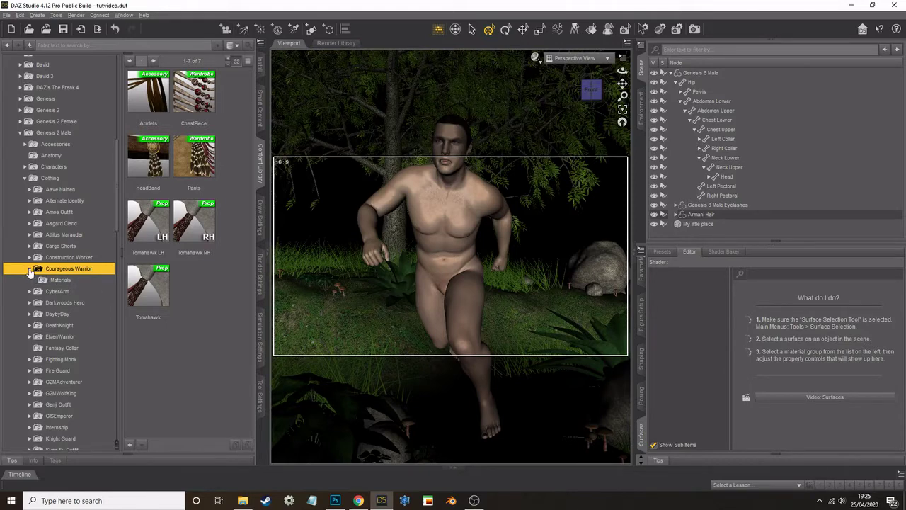
click(30, 269)
click(30, 314)
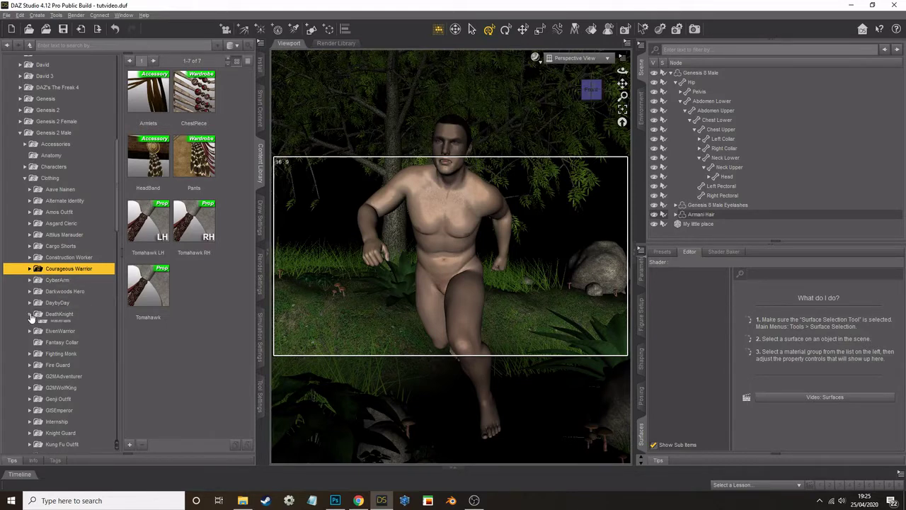
click(59, 314)
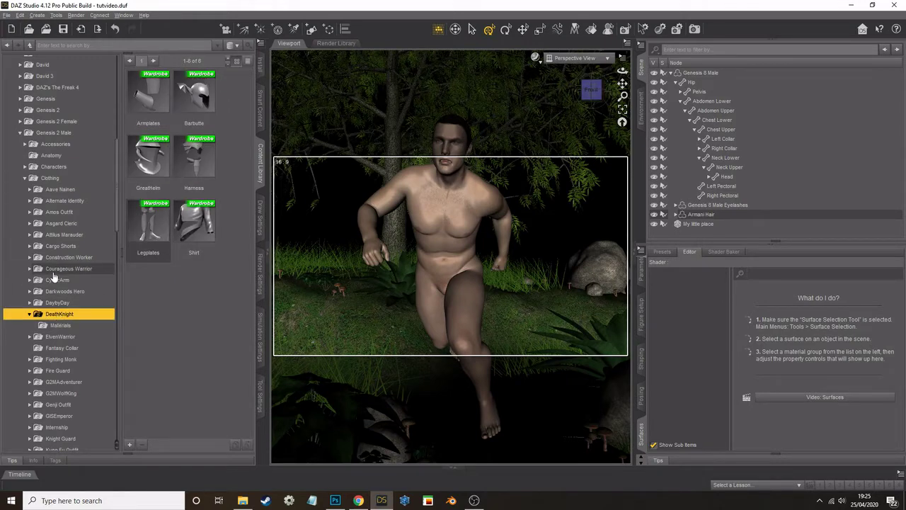
scroll(54, 276, down, 3)
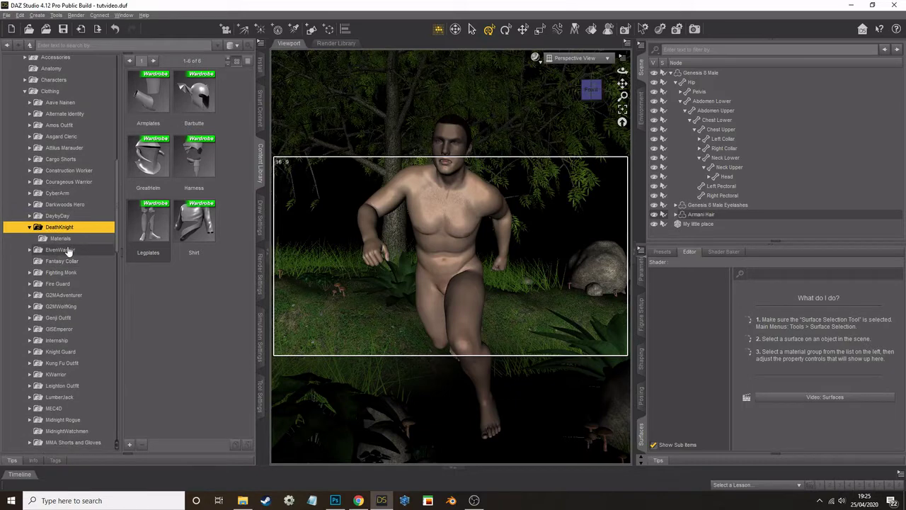
click(29, 295)
click(62, 294)
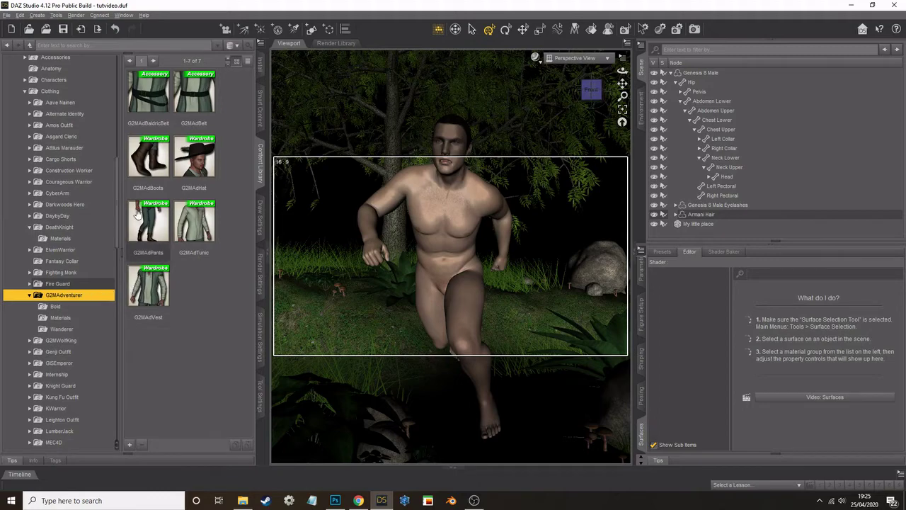
Load G2MAdPants onto the Genesis 8 Male and auto-fit them with Genesis 2 Male as the original figure and item type None
click(441, 213)
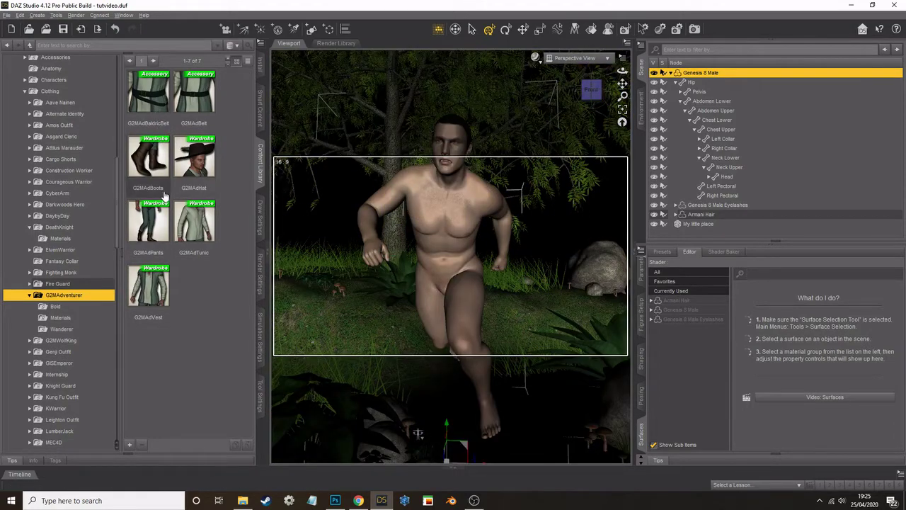
double_click(158, 226)
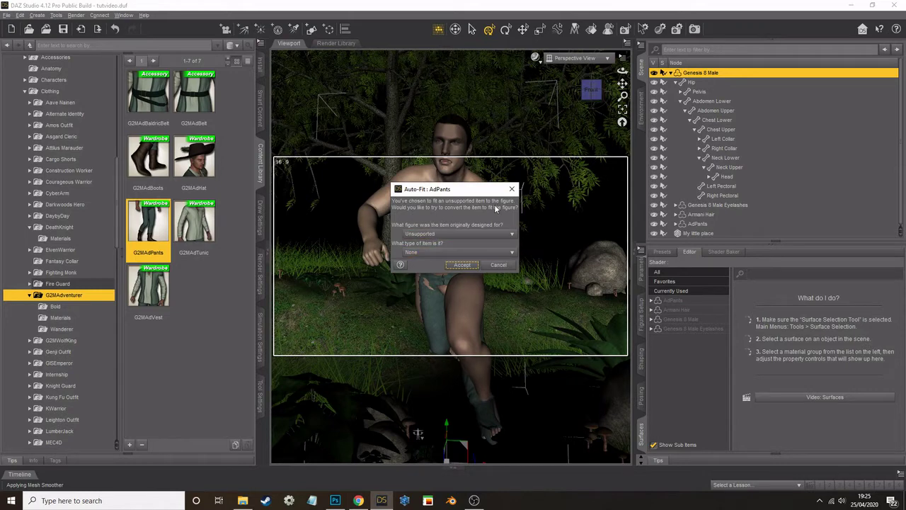
click(460, 235)
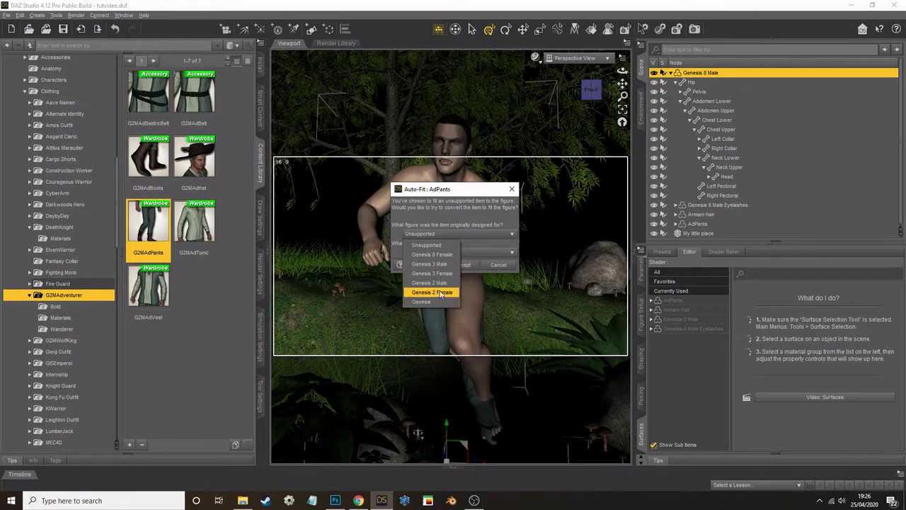
click(437, 283)
click(445, 252)
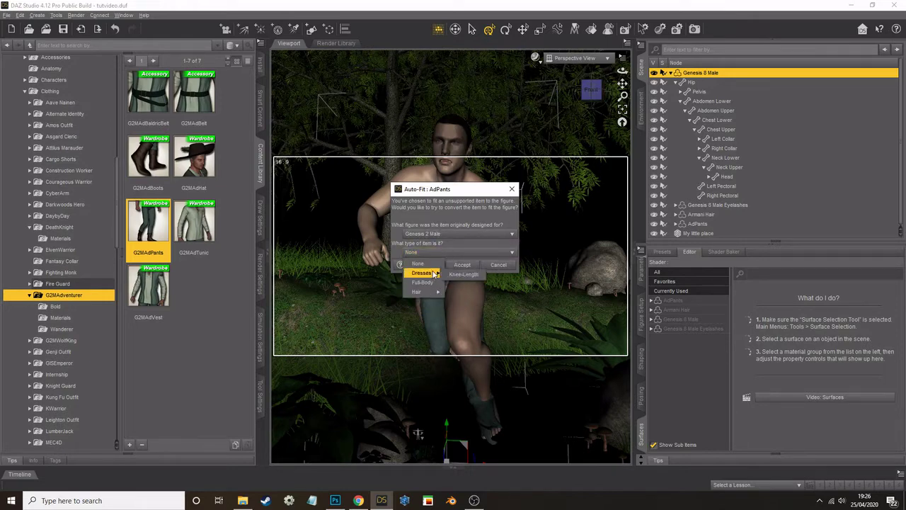
click(419, 263)
click(462, 264)
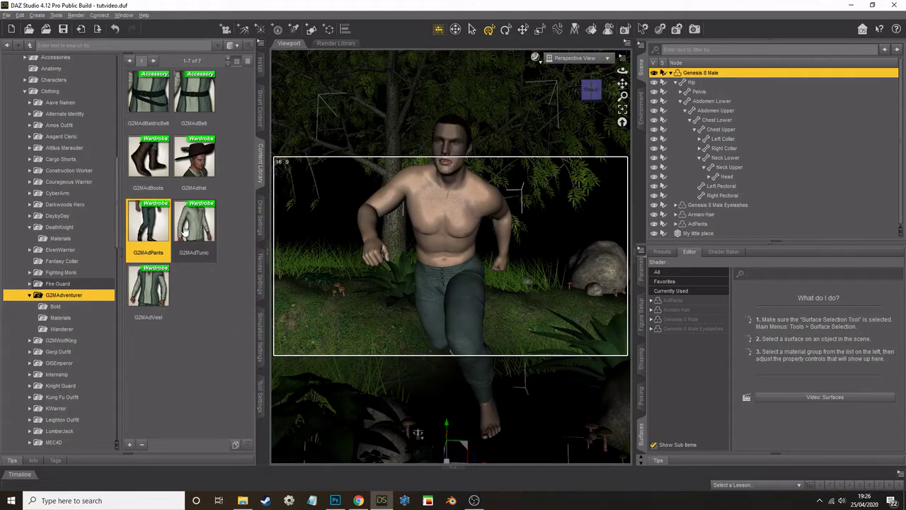
Load G2MAdTunic onto the Genesis 8 Male and auto-fit it with Genesis 2 Male as the original figure and item type None
click(448, 220)
click(198, 240)
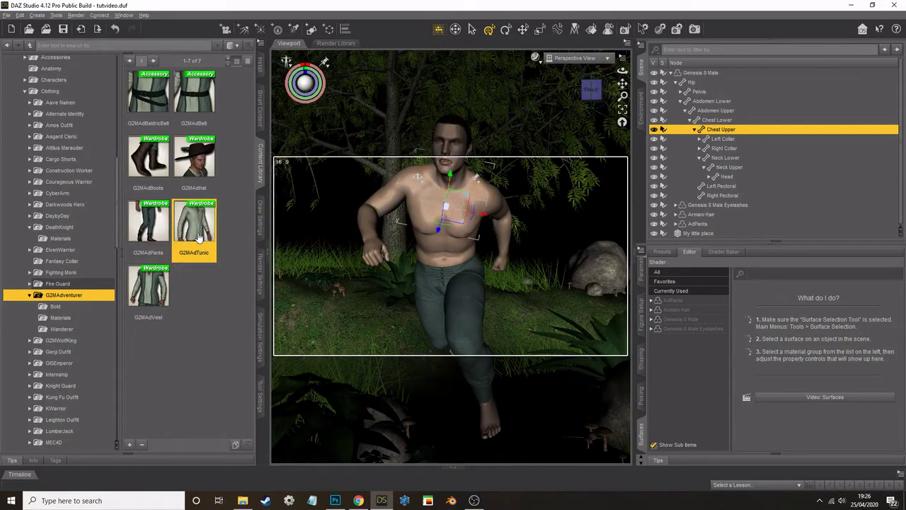
double_click(199, 240)
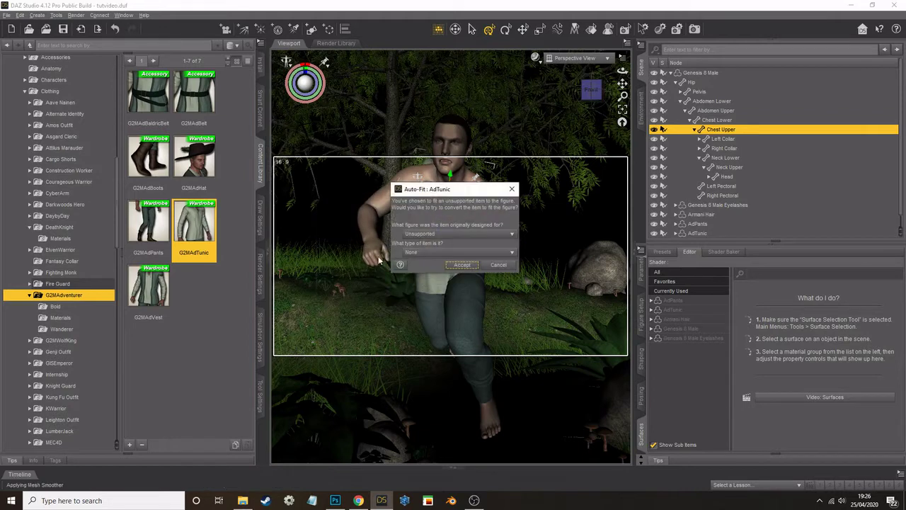
click(441, 234)
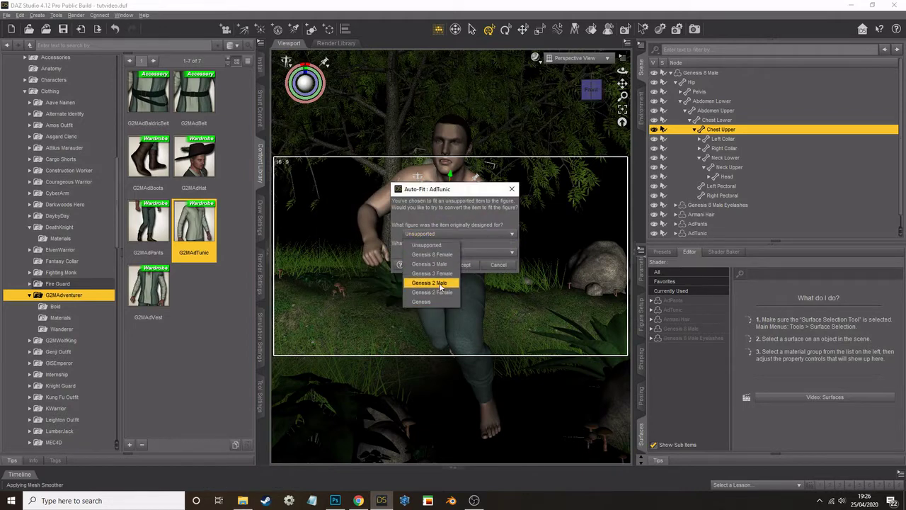
click(429, 283)
click(462, 267)
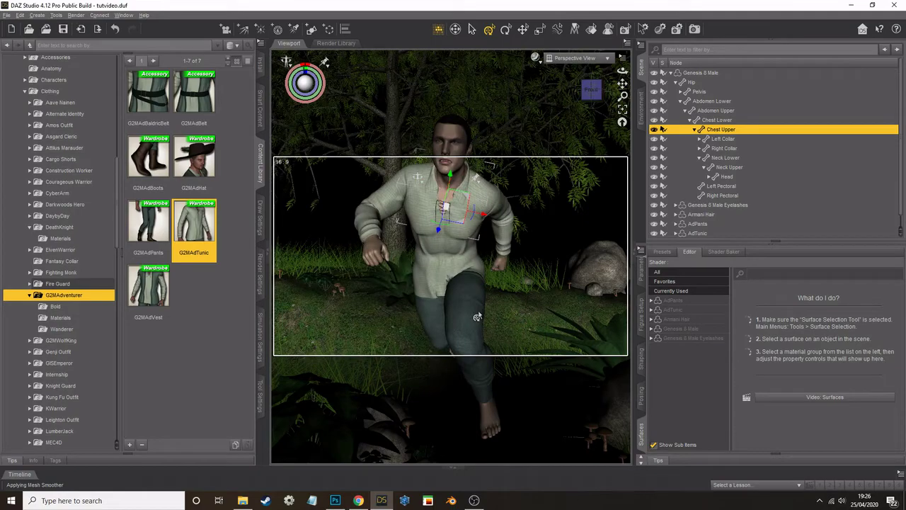
View the fitted tunic from the side and display the Armani Hair's Actor parameters
drag(622, 71, 626, 150)
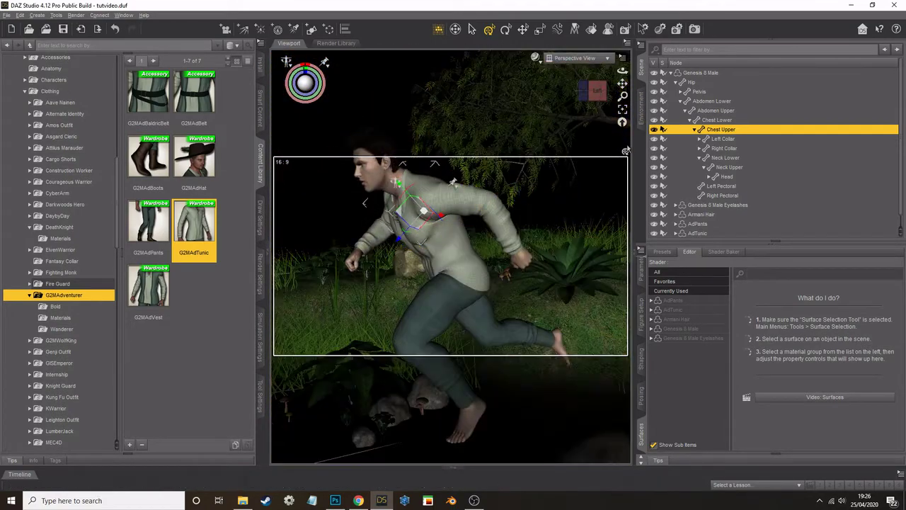
click(714, 215)
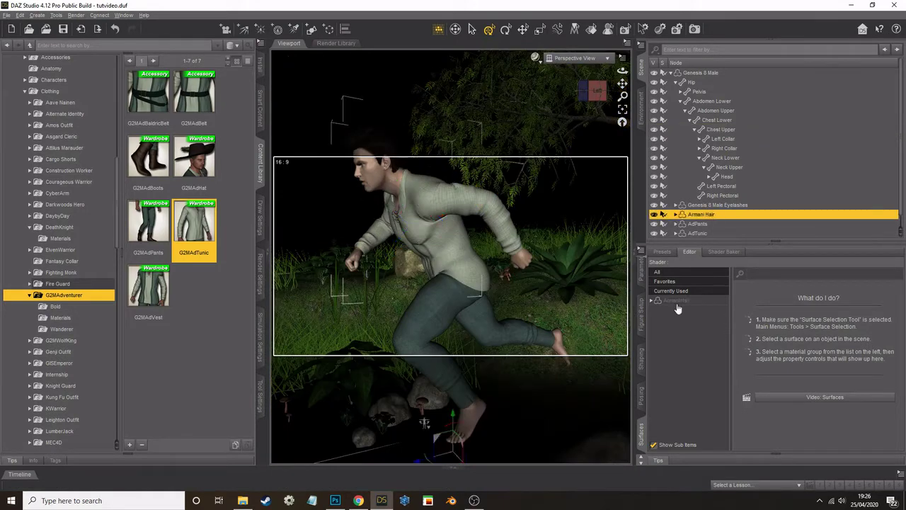
click(641, 268)
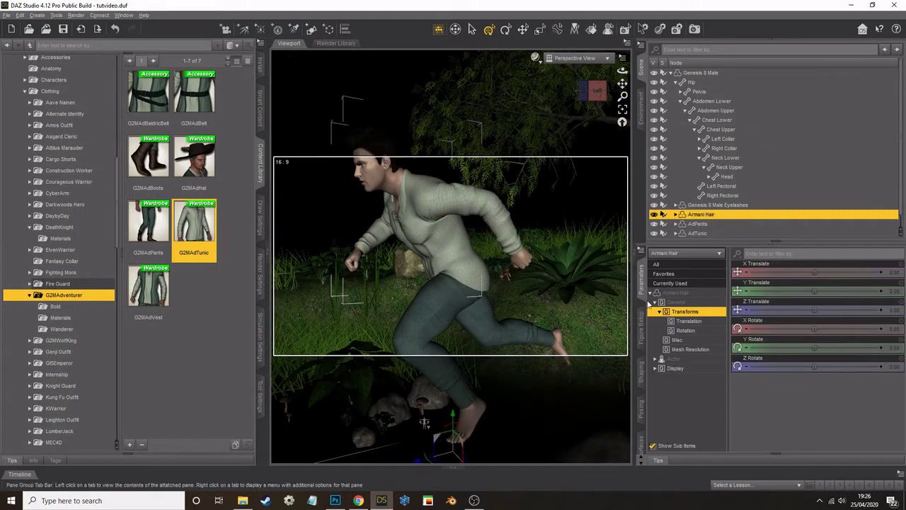
click(674, 359)
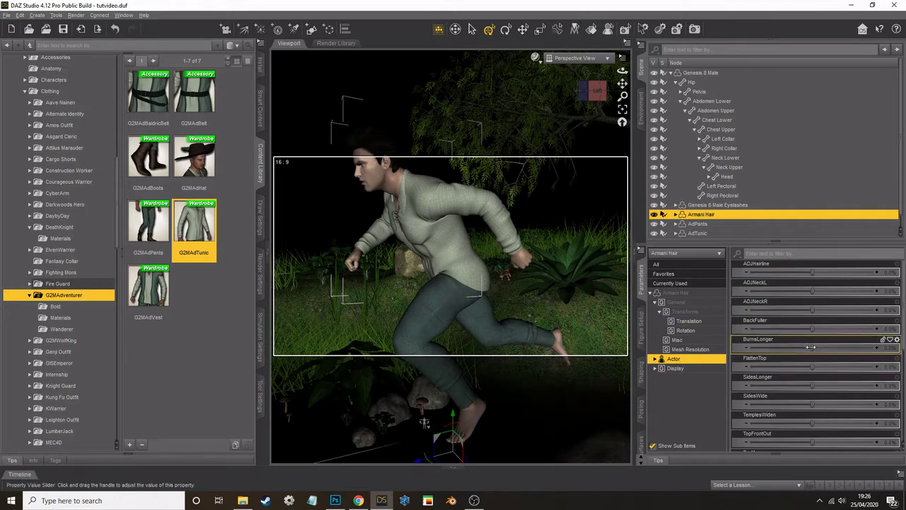
Adjust the AdPants fit by setting AdjWaist to -1.00, LThighAdj to 0.063 and RShinAdj to 0.73
click(701, 224)
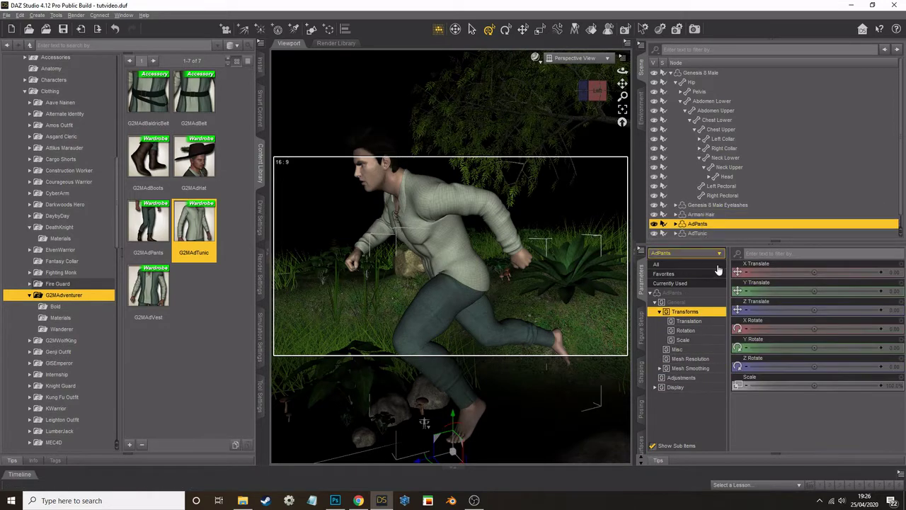
click(681, 378)
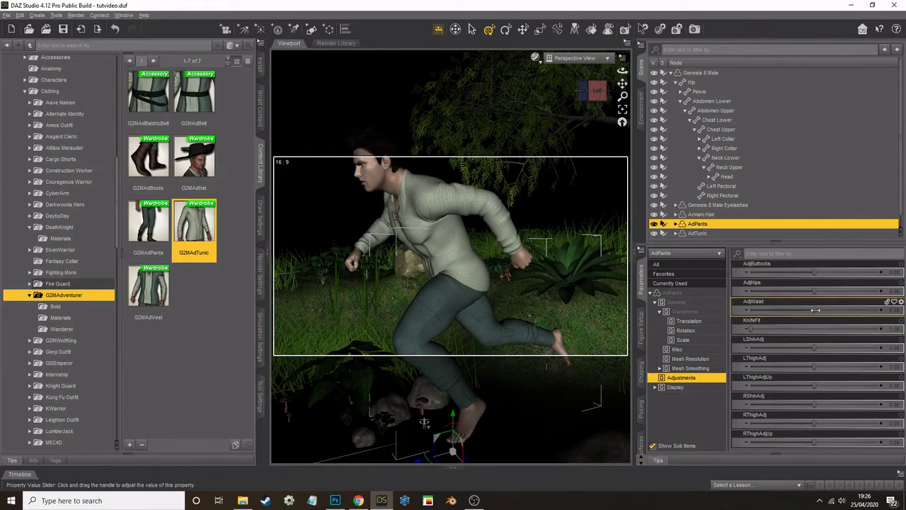
drag(815, 310, 749, 311)
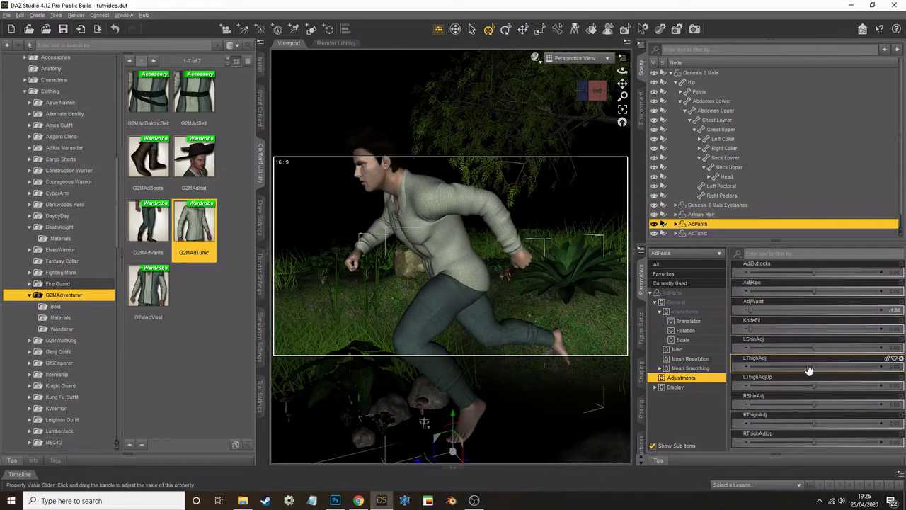
mouse_move(809, 369)
mouse_down()
mouse_move(899, 362)
mouse_move(800, 358)
mouse_move(819, 358)
mouse_up()
drag(815, 404, 860, 406)
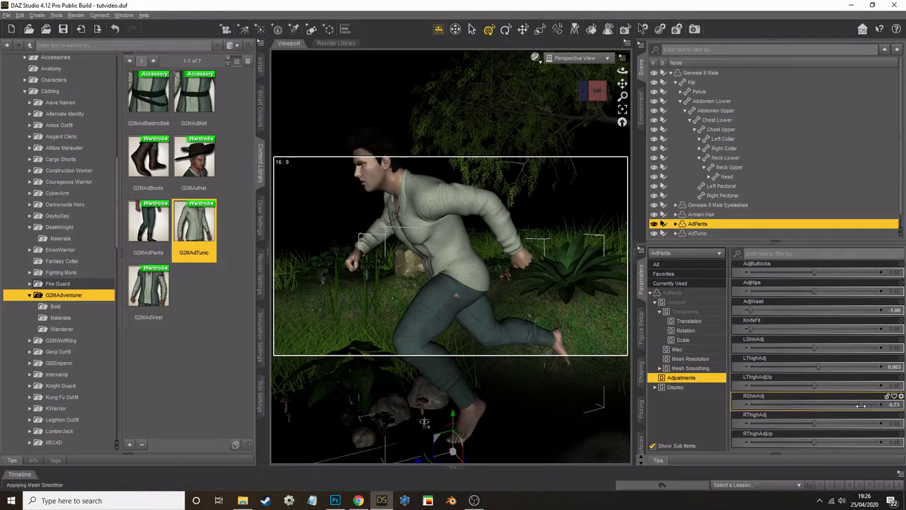
Refine the AdPants fit by setting RShinAdj to 0.55 and RThighAdjUp to 0.27, and inspect the outfit from several angles
drag(622, 71, 681, 74)
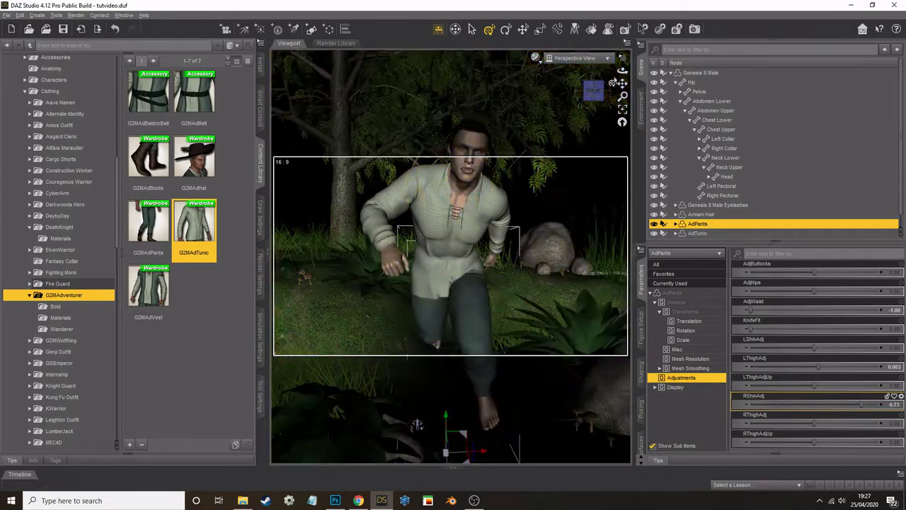
drag(622, 72, 575, 74)
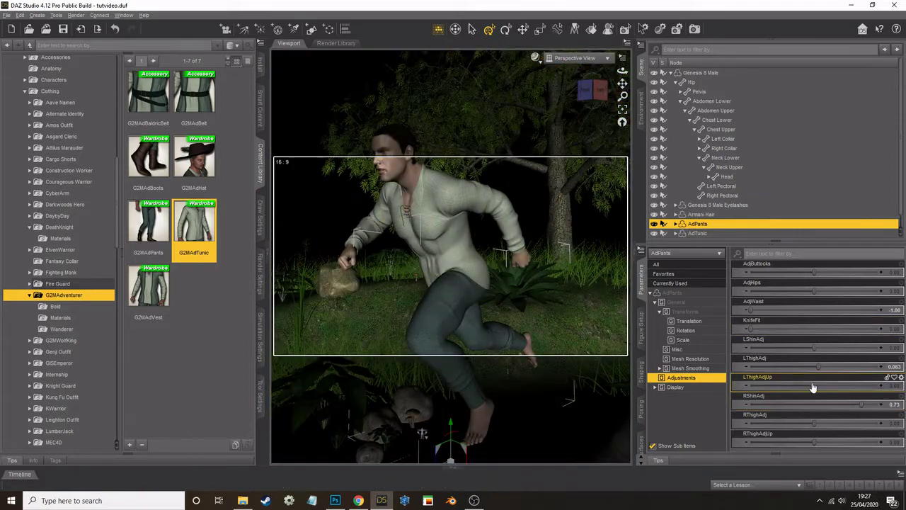
mouse_move(861, 404)
mouse_down()
mouse_move(829, 404)
mouse_move(849, 404)
mouse_up()
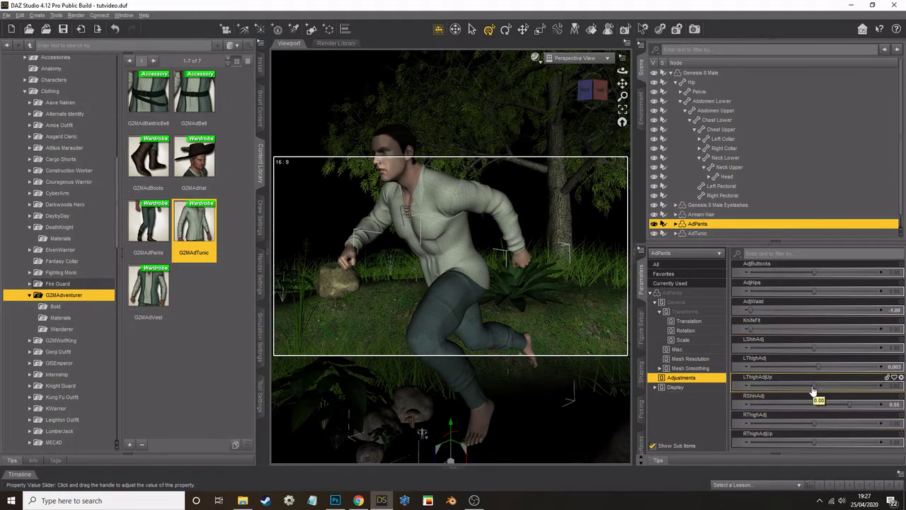
drag(814, 440, 831, 439)
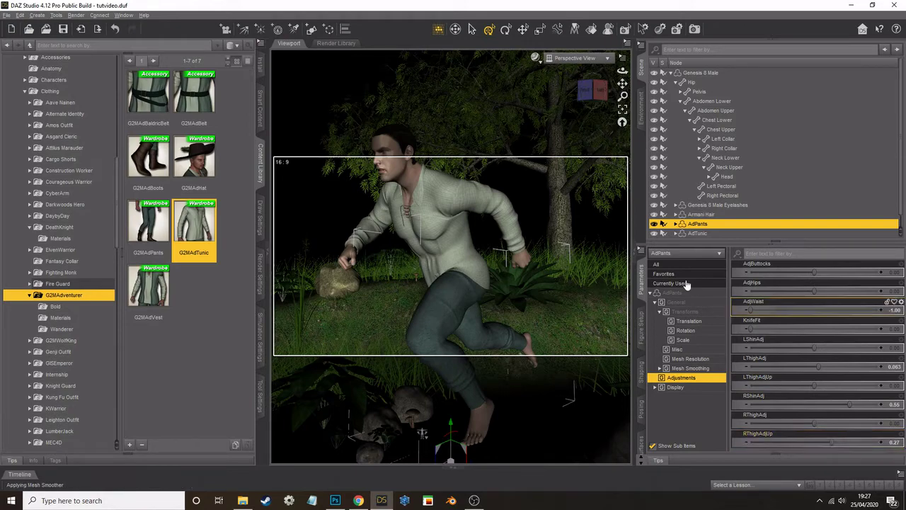
scroll(489, 246, down, 4)
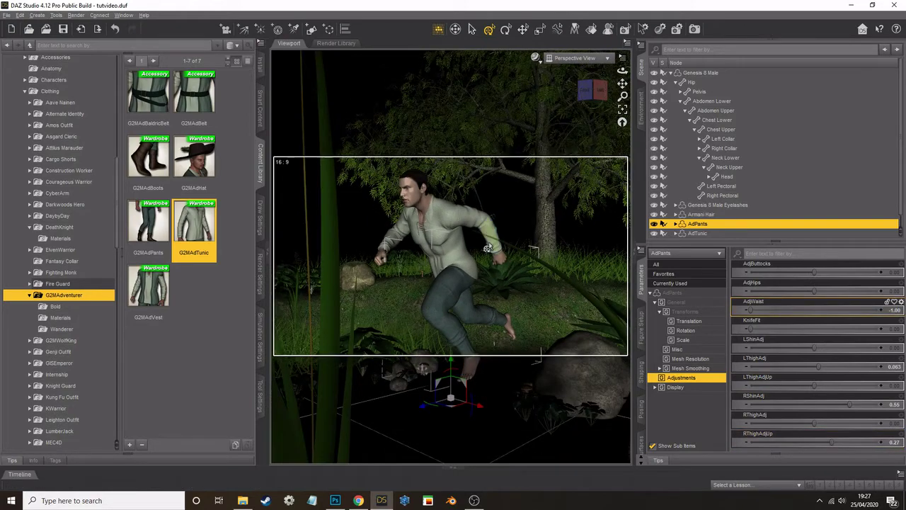
scroll(489, 246, up, 5)
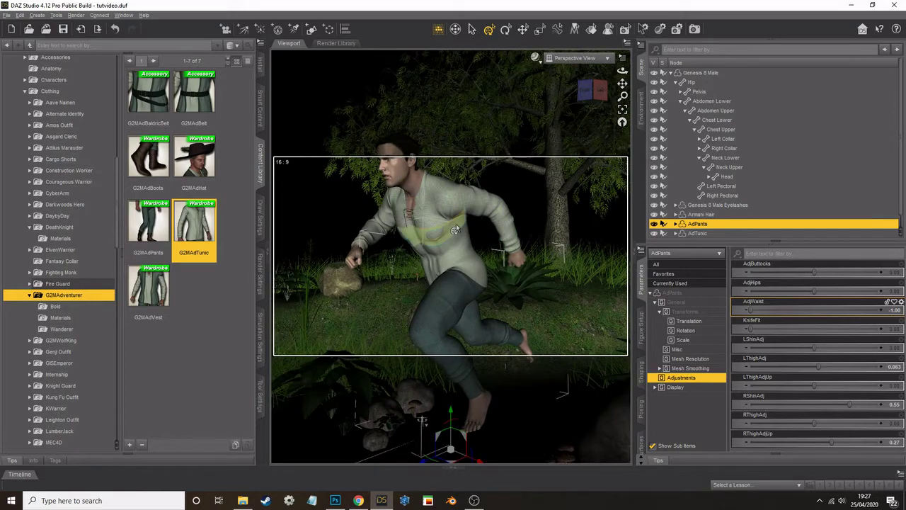
scroll(456, 223, up, 2)
drag(622, 83, 655, 120)
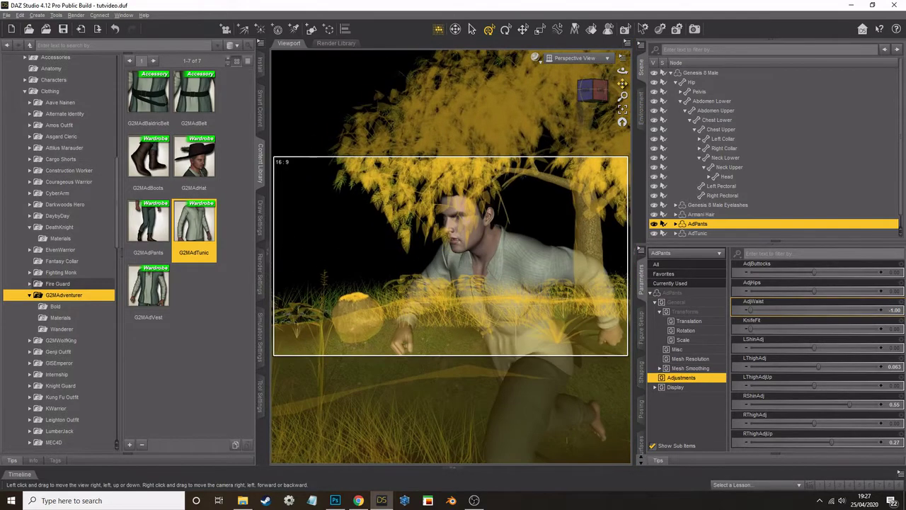
mouse_move(622, 71)
mouse_down()
mouse_move(676, 72)
mouse_move(573, 82)
mouse_move(563, 92)
mouse_move(614, 86)
mouse_move(621, 73)
mouse_up()
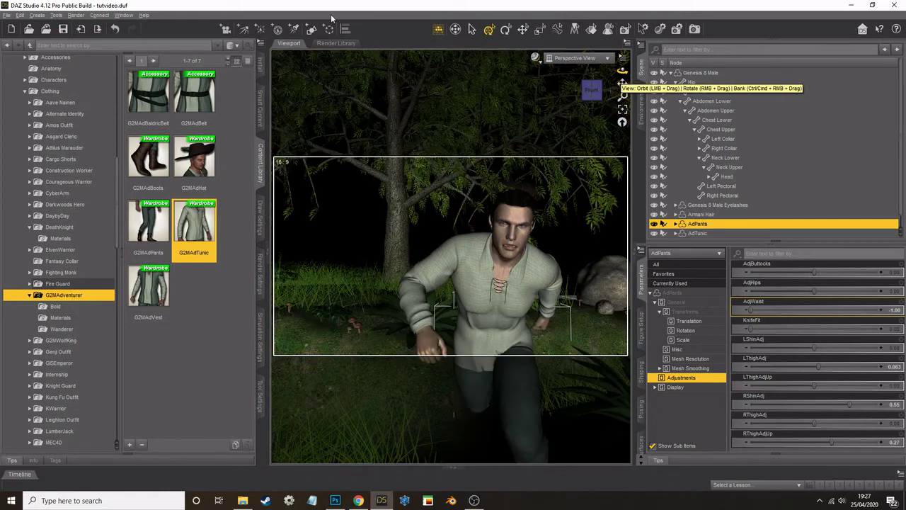
Collapse My DAZ 3D Library in the content library and delete AdPants and AdTunic from the scene
scroll(63, 123, up, 10)
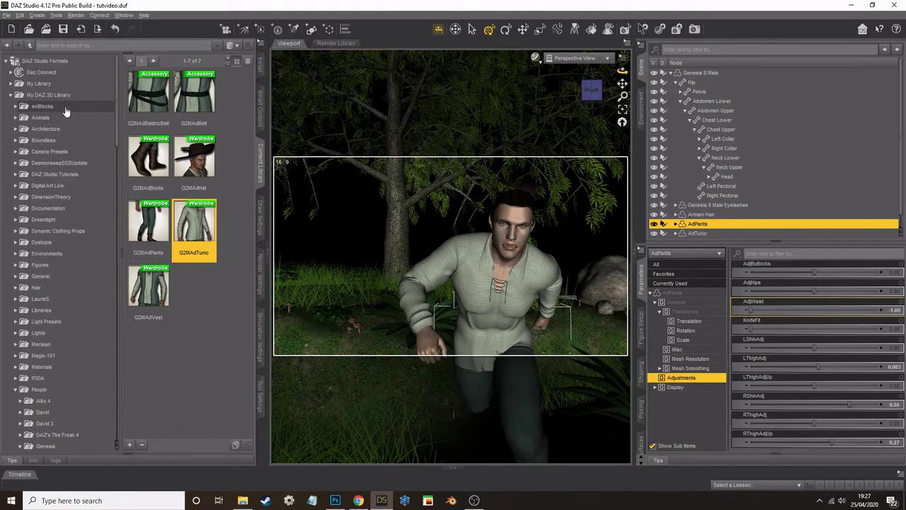
click(10, 95)
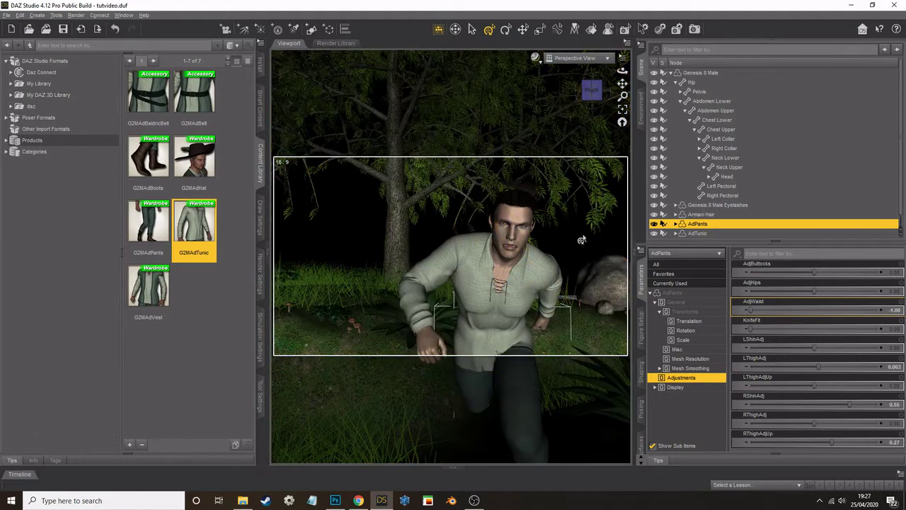
click(697, 214)
click(695, 223)
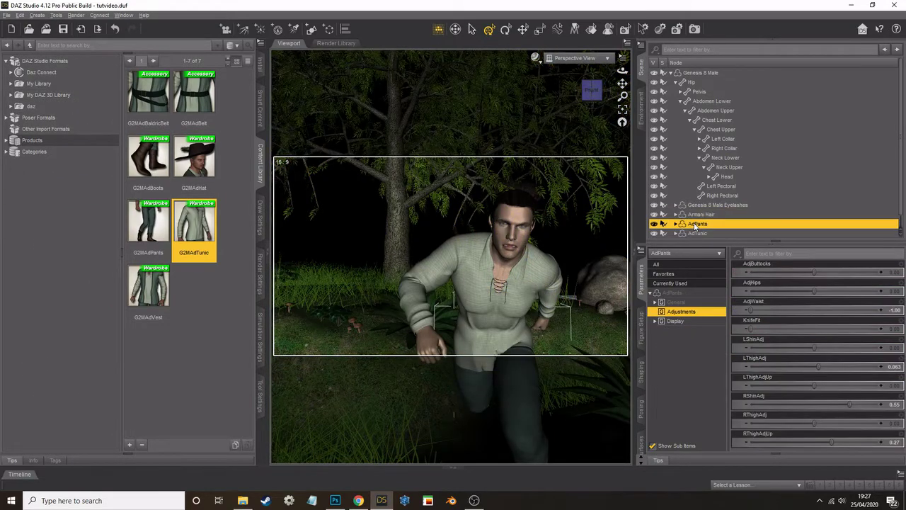
key(Delete)
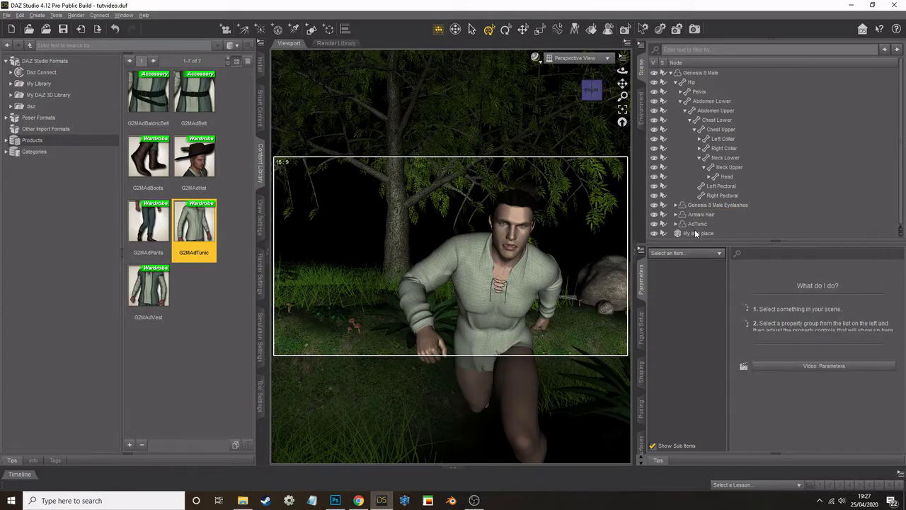
click(696, 234)
click(697, 224)
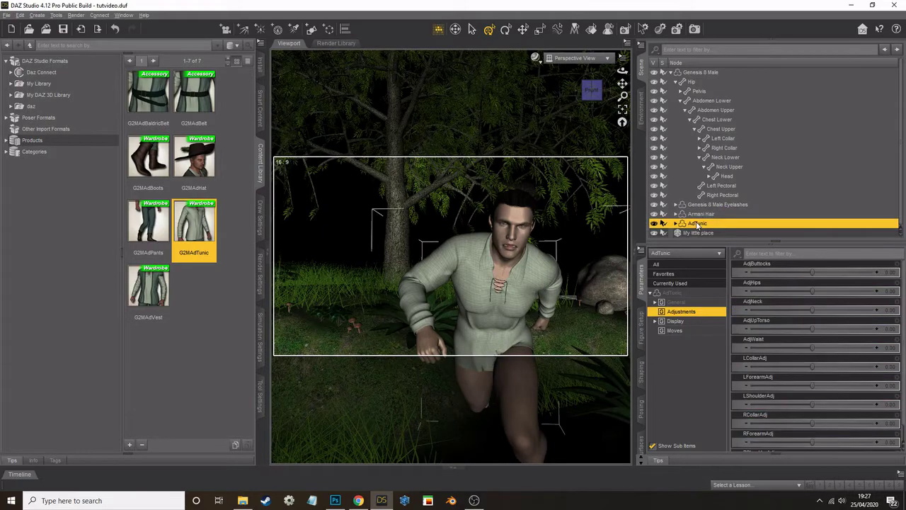
key(Delete)
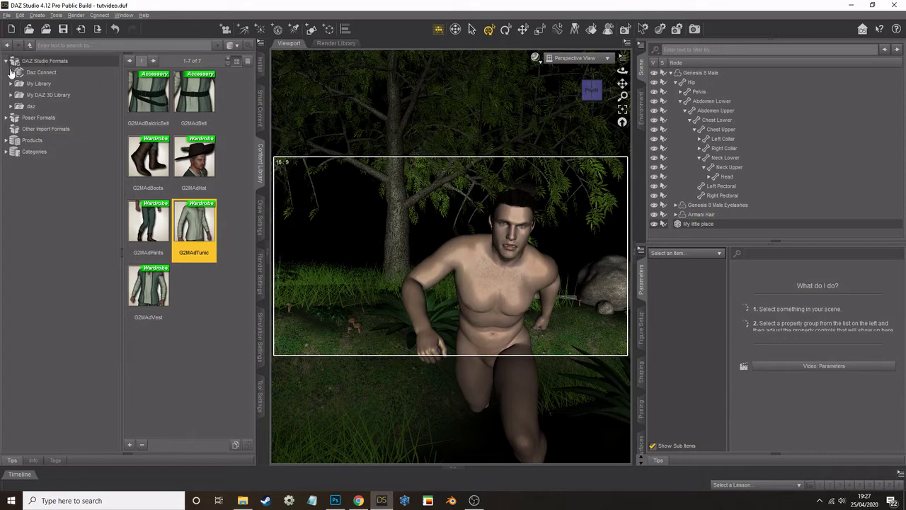
Expand My Library and open the DAZ's Michael 4 Clothing folder
click(11, 83)
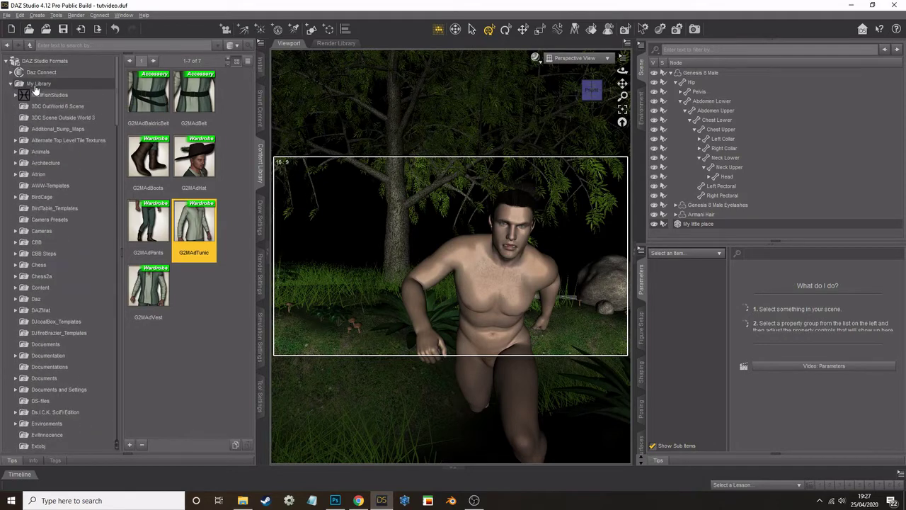
scroll(28, 234, down, 10)
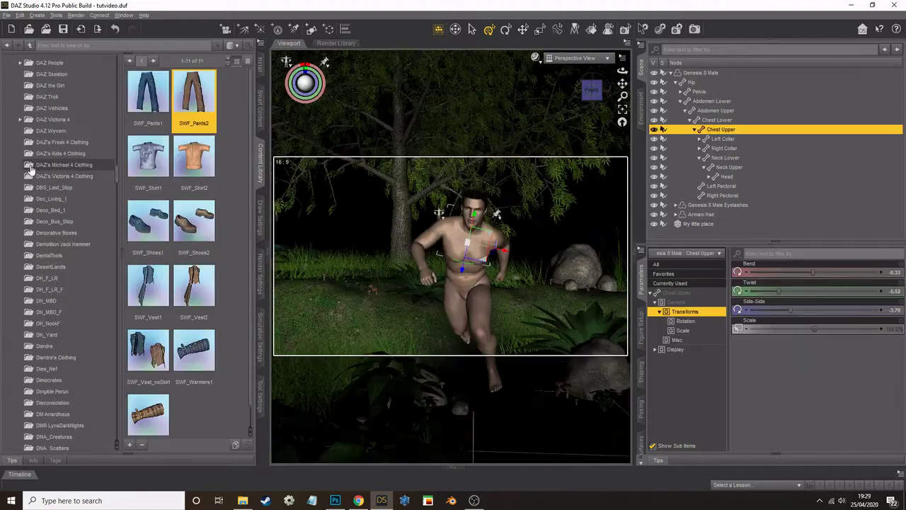
click(29, 166)
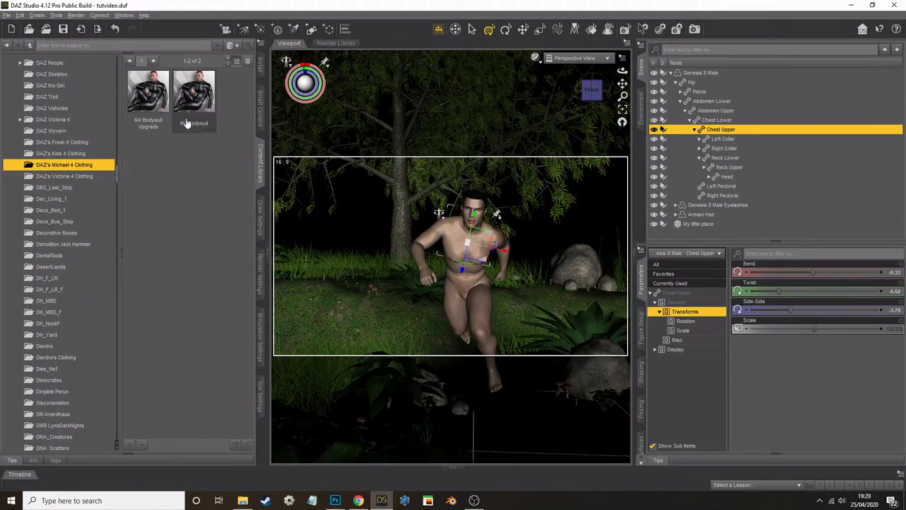
Load the M4 Bodysuit onto the Genesis 8 Male and try auto-fitting it with the original figure Unsupported and item type None
double_click(188, 97)
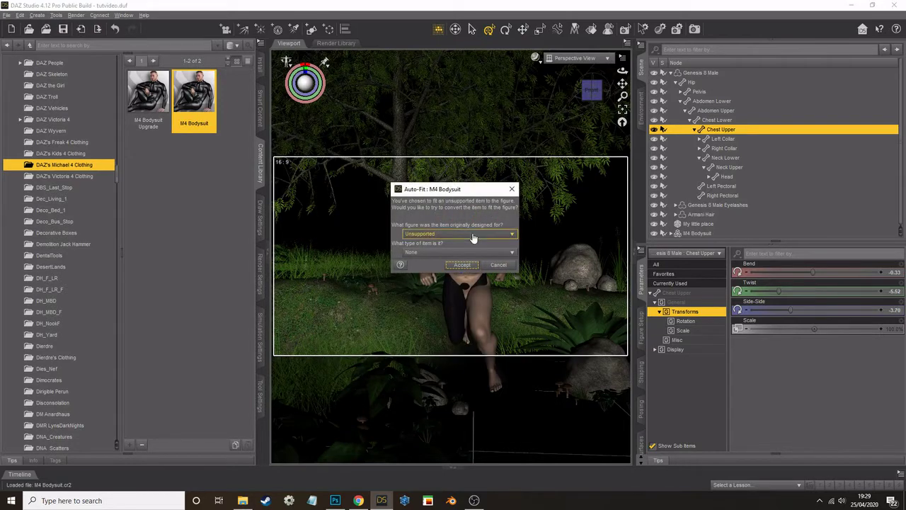
click(474, 238)
click(474, 238)
click(462, 252)
click(432, 282)
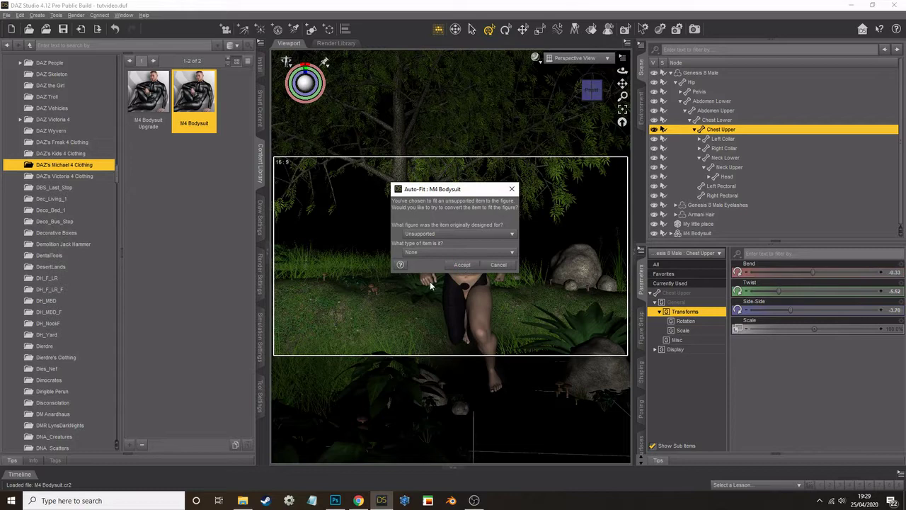
click(462, 264)
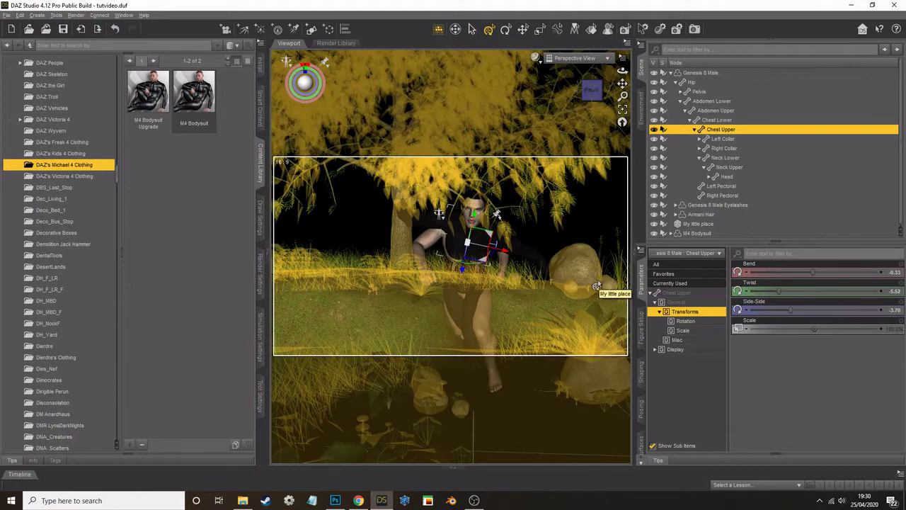
scroll(525, 273, up, 5)
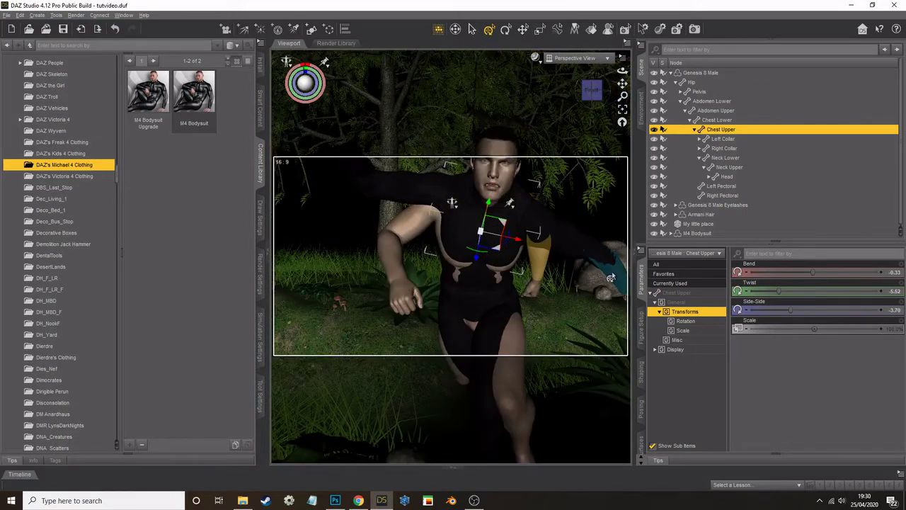
mouse_move(607, 280)
mouse_down()
mouse_move(579, 286)
mouse_move(614, 272)
mouse_up()
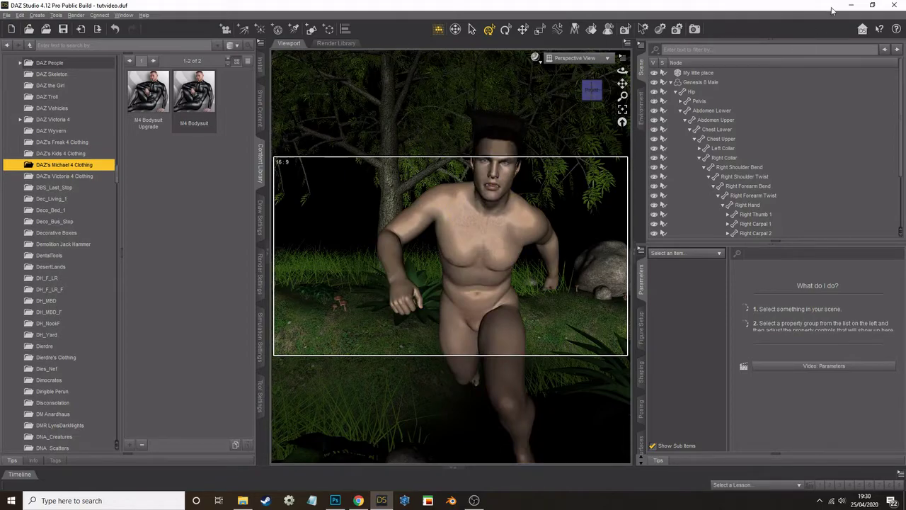
Switch to Chrome with the DAZ 3D shop page
click(359, 500)
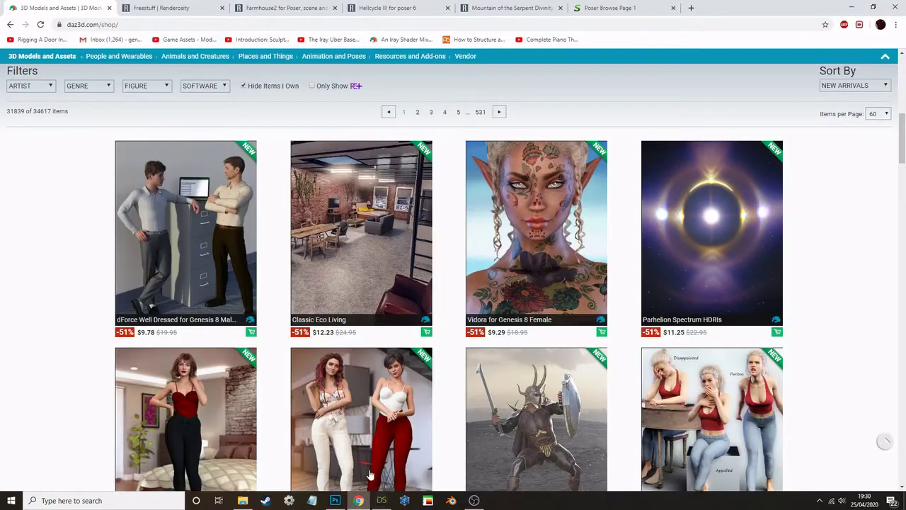
Look over Renderosity's free Genesis 8 clothing results and open the HipJeans for Genesis 8 Female page
click(140, 5)
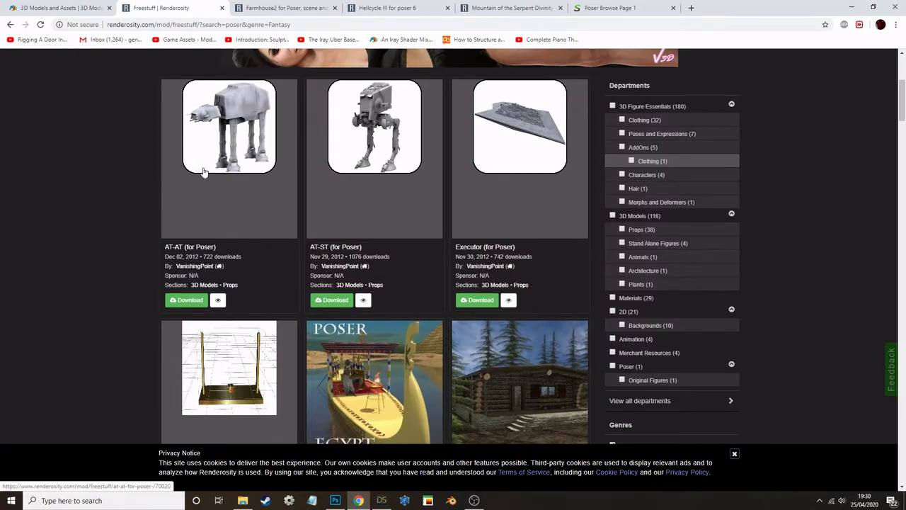
scroll(204, 171, up, 5)
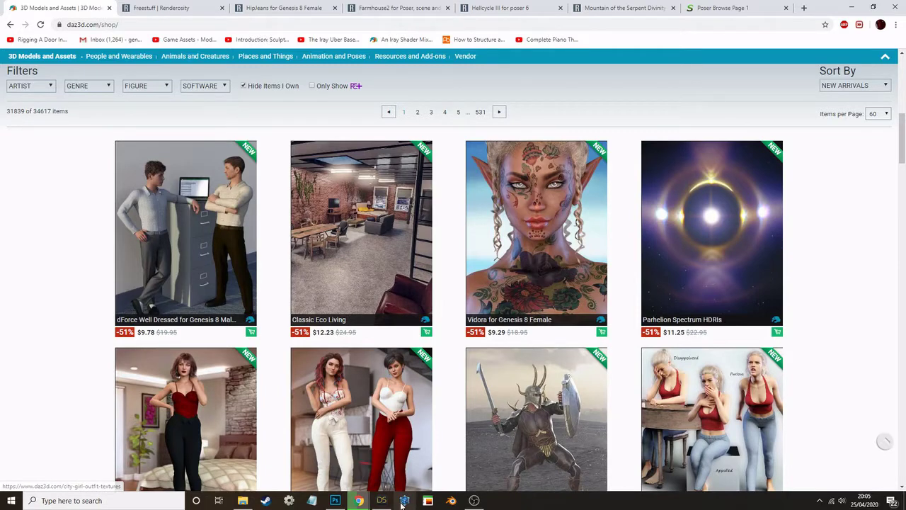
click(170, 8)
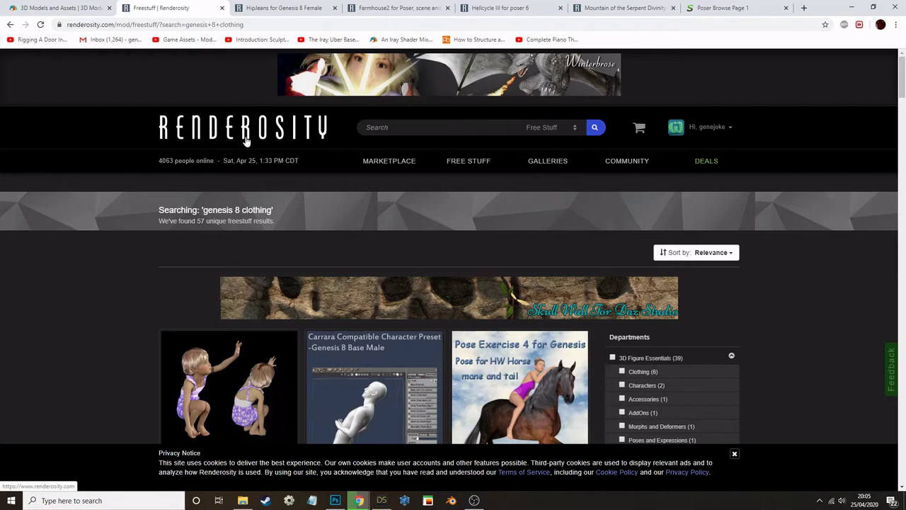
scroll(244, 140, down, 2)
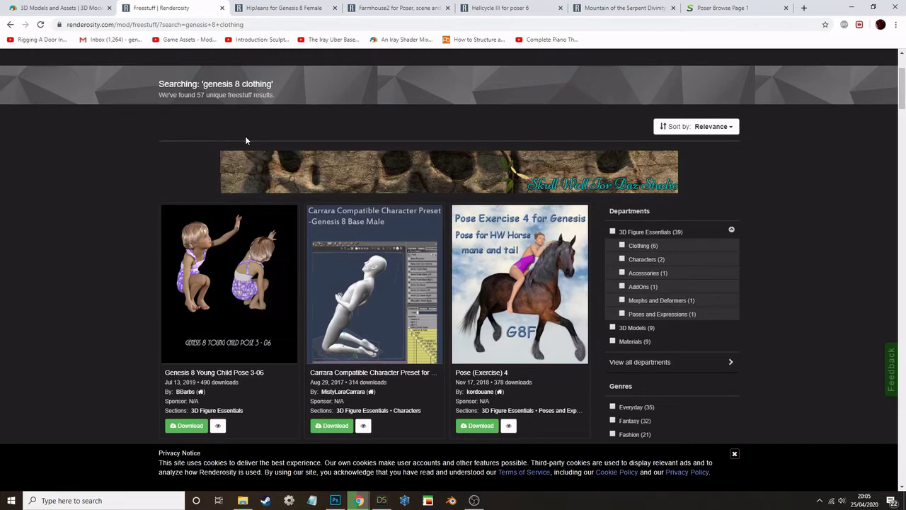
click(298, 12)
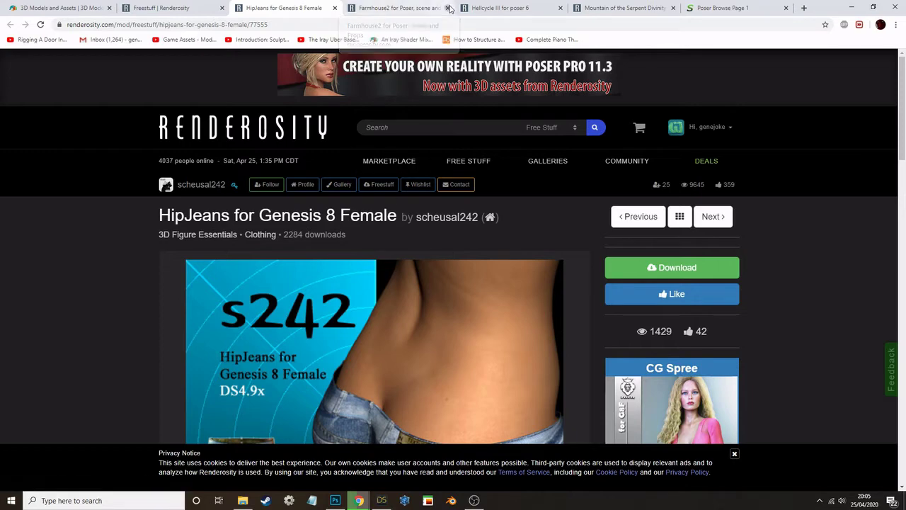
Close the Farmhouse2 page and view the Hellcycle III for poser 6 and Mountain of the Serpent Divinity pages
middle_click(388, 9)
click(386, 10)
scroll(389, 237, down, 4)
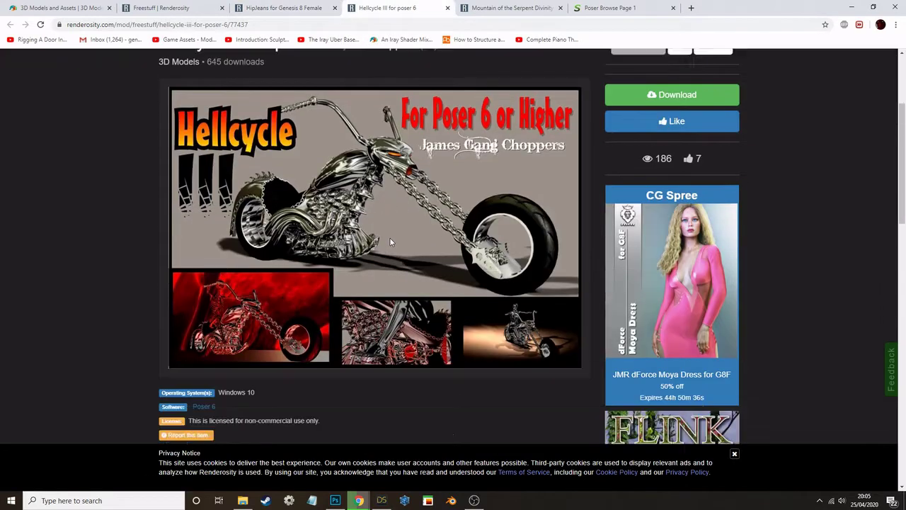
scroll(389, 237, up, 5)
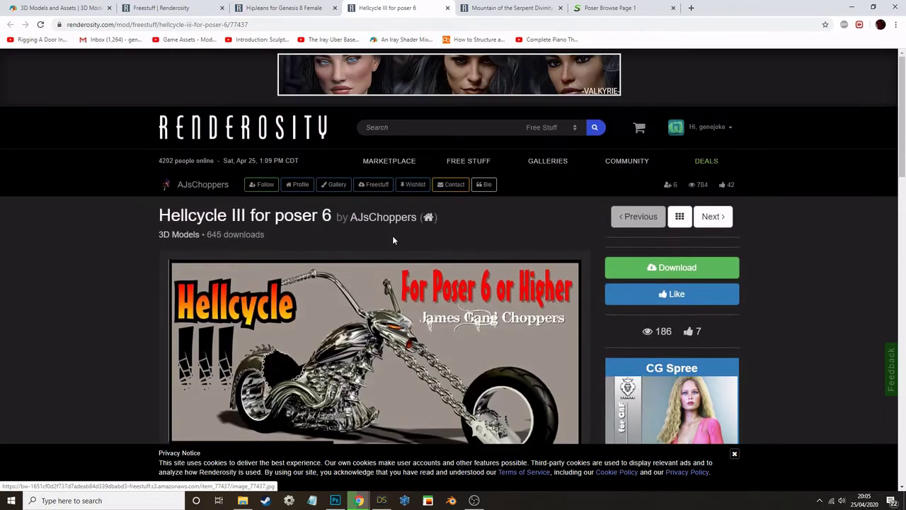
click(487, 10)
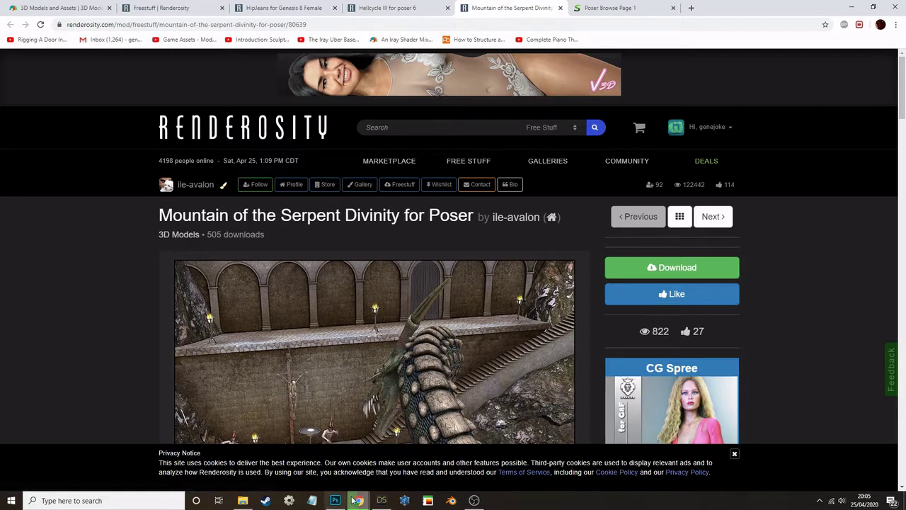
Open the downloaded Hellcycle III archive from its download window and copy its Runtime folder
mouse_move(359, 501)
click(306, 470)
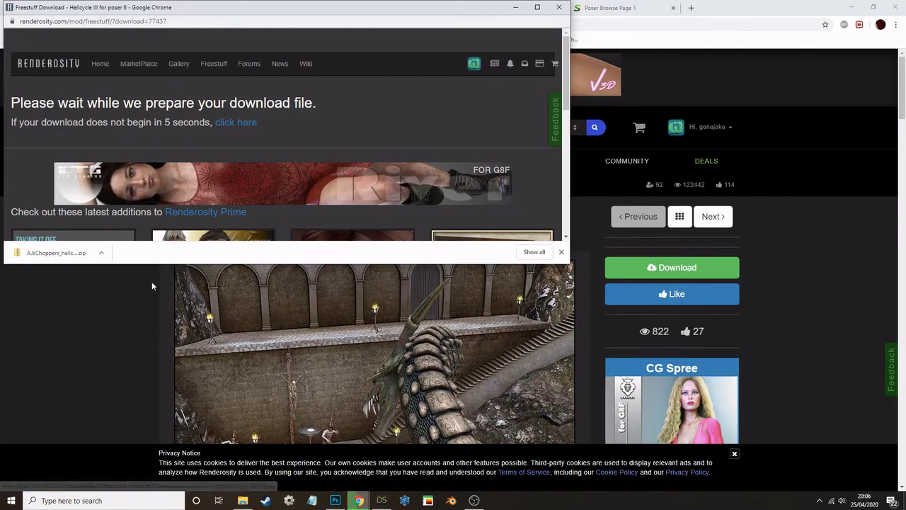
click(56, 254)
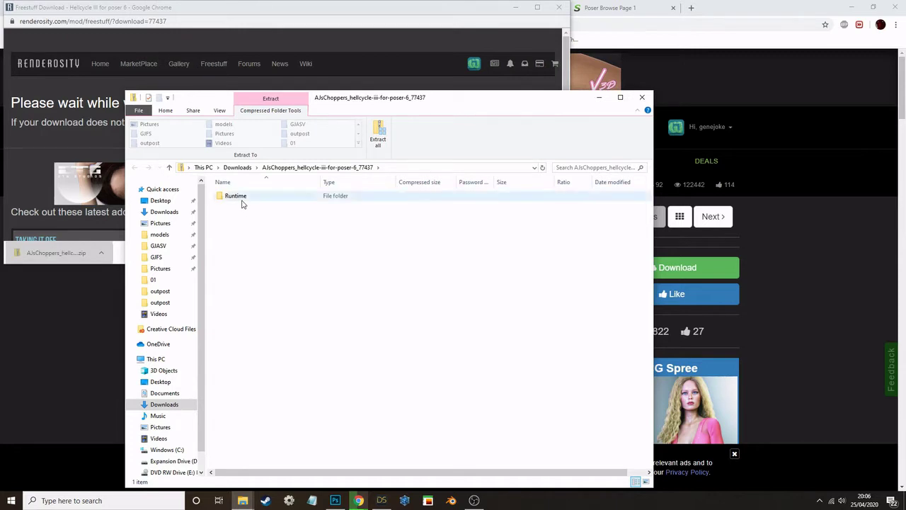
click(241, 202)
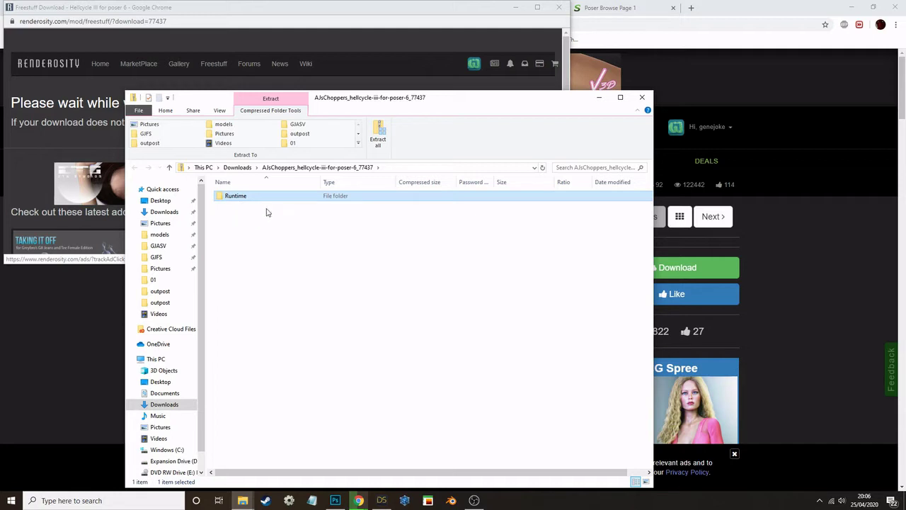
right_click(255, 202)
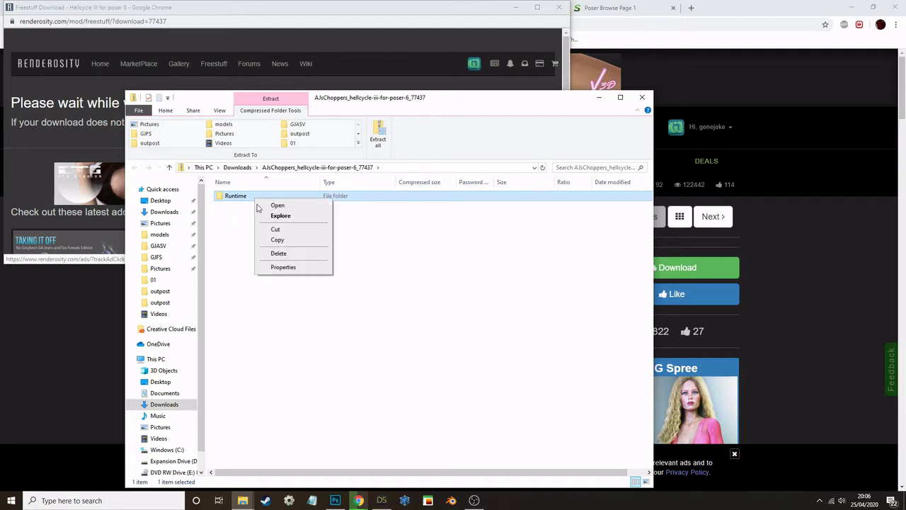
click(277, 240)
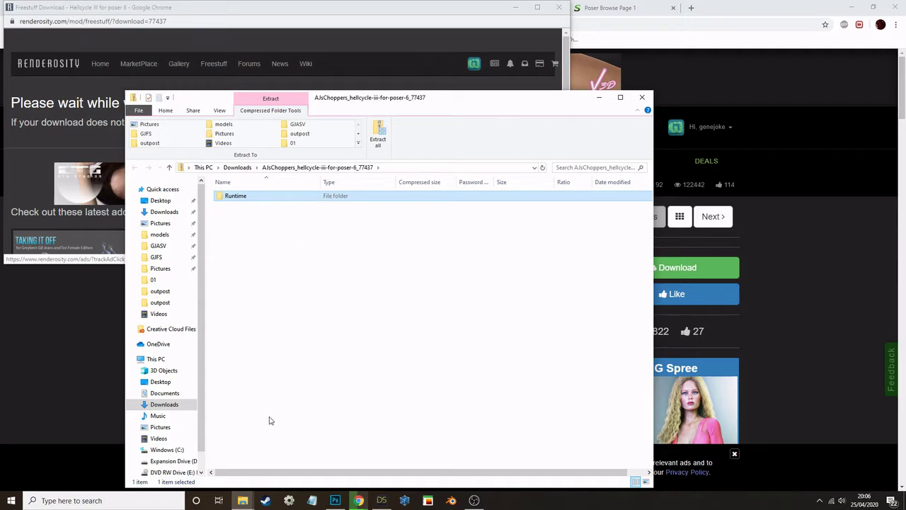
Paste the copied Runtime folder into My Library under Documents > DAZ 3D > Studio and close the Hellcycle download window
click(244, 498)
click(204, 459)
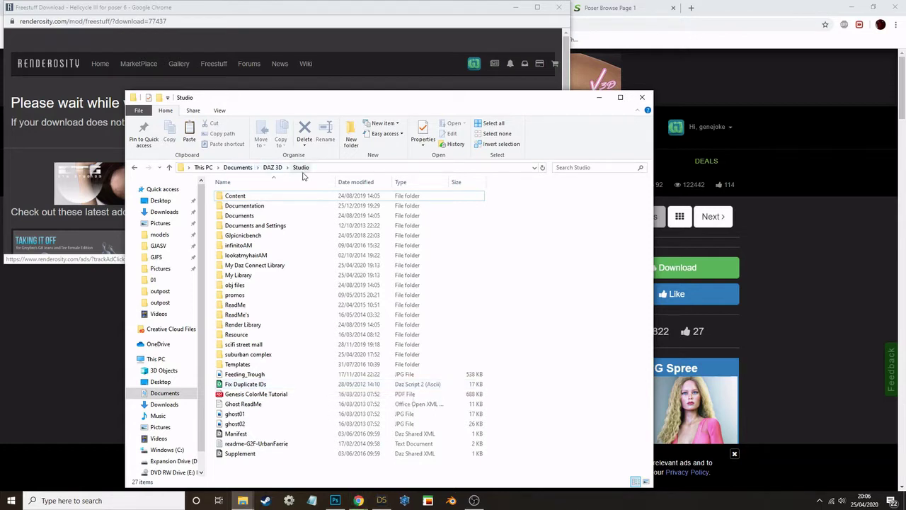
right_click(244, 277)
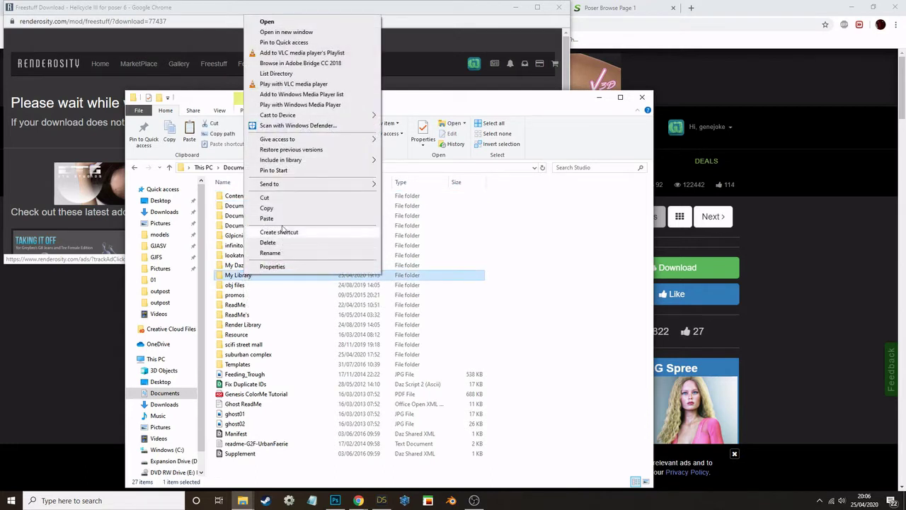
click(268, 218)
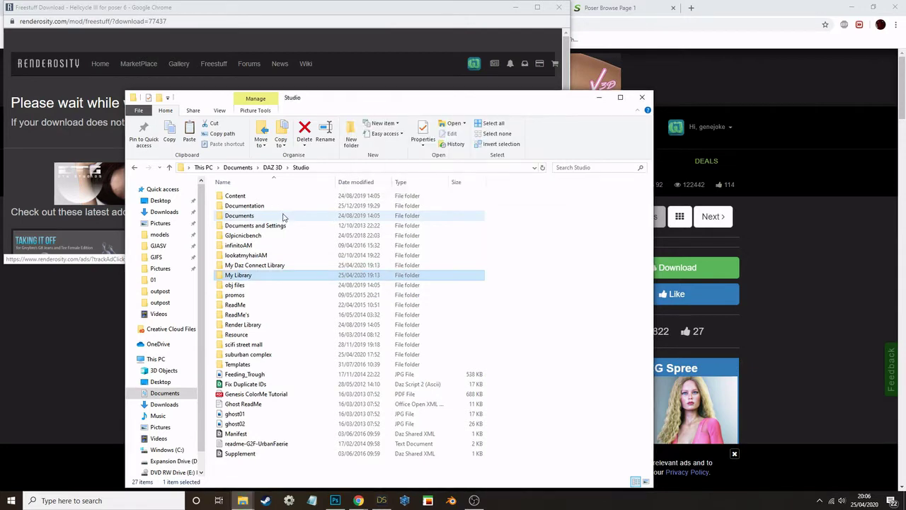
click(462, 12)
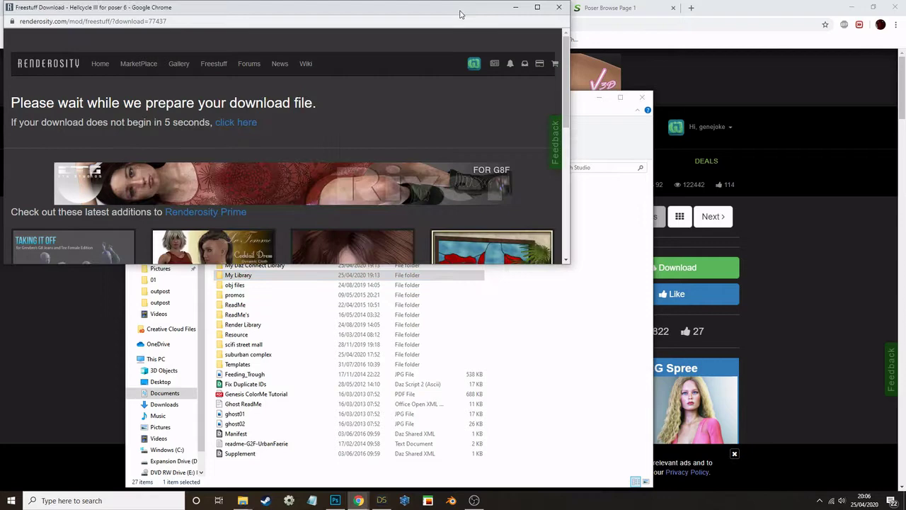
click(559, 9)
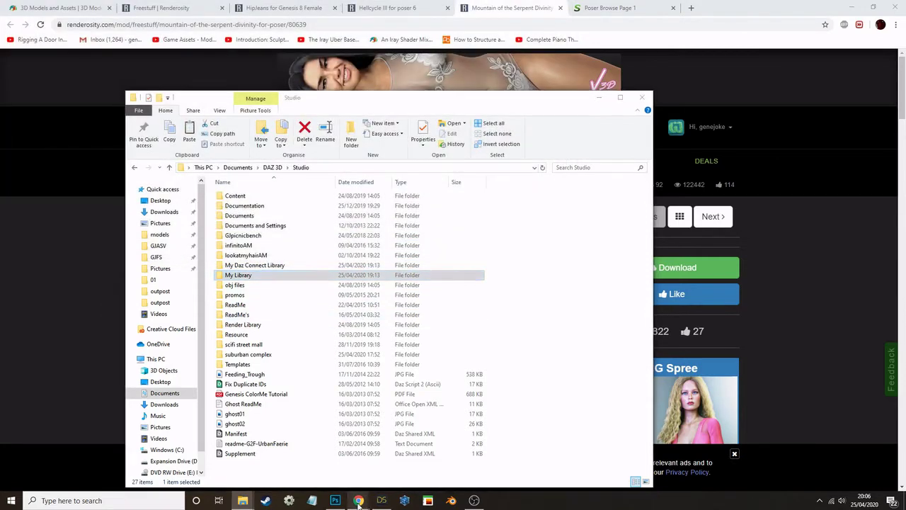
Check the download status of the Mountain of the Serpent Divinity archive, then switch to DAZ Studio
mouse_move(362, 496)
click(374, 464)
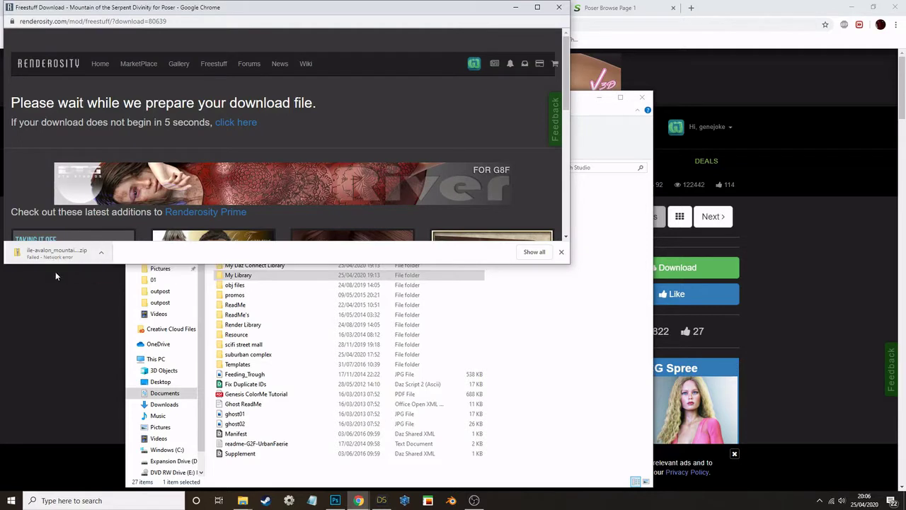
click(381, 500)
Open the downloaded HipJeans for Genesis 8 Female archive and copy its data, People and Runtime folders plus the text file
mouse_move(358, 501)
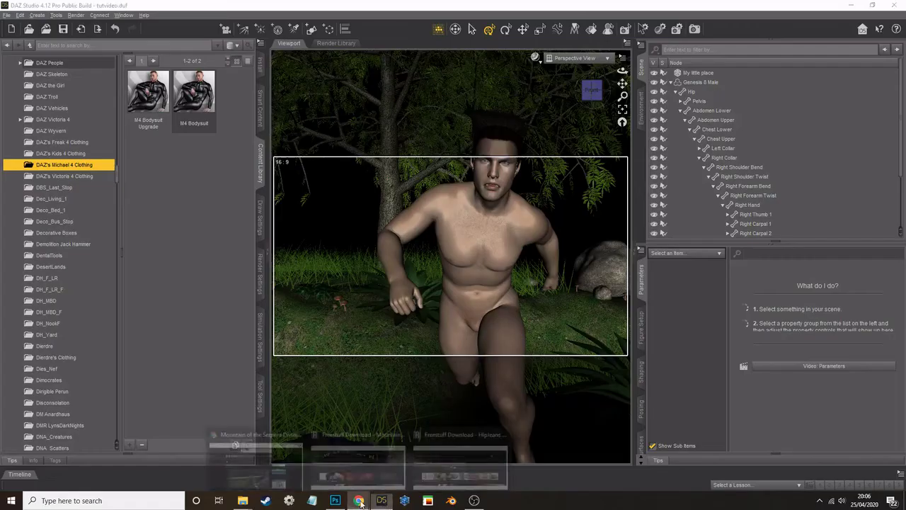
click(354, 463)
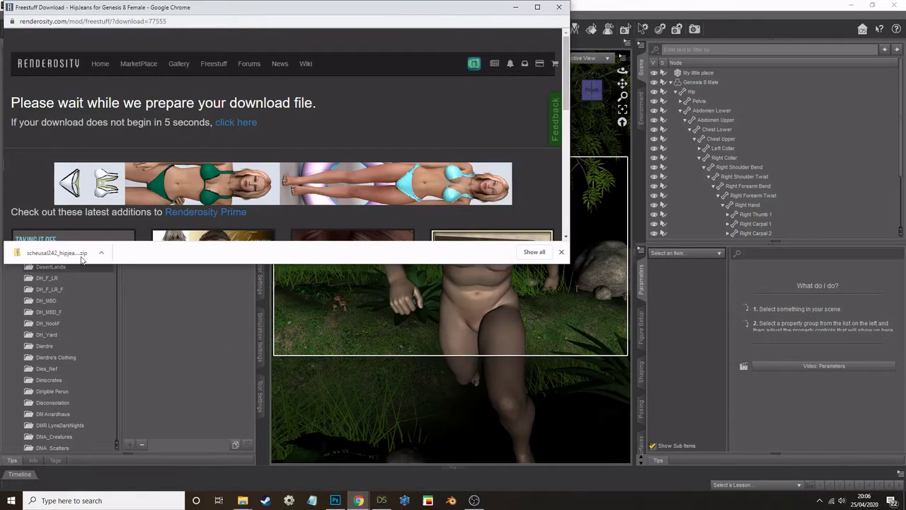
click(56, 253)
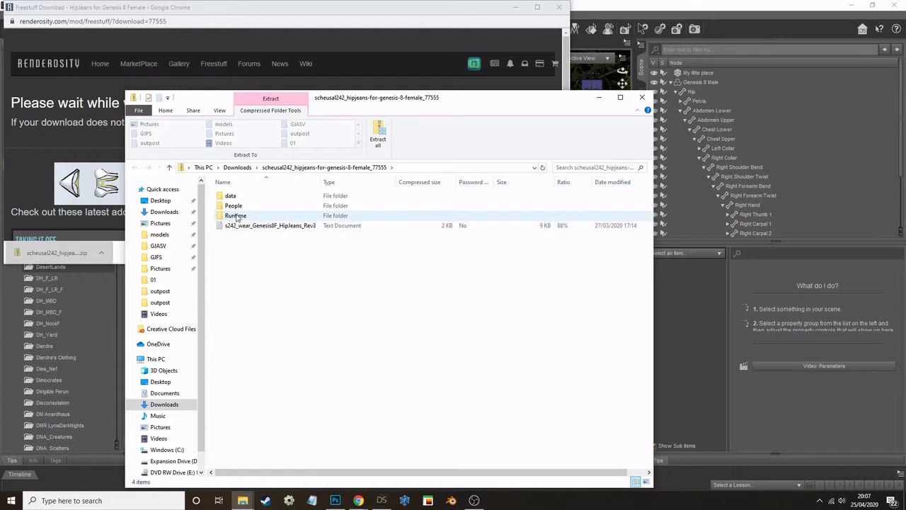
drag(283, 255, 235, 205)
right_click(252, 215)
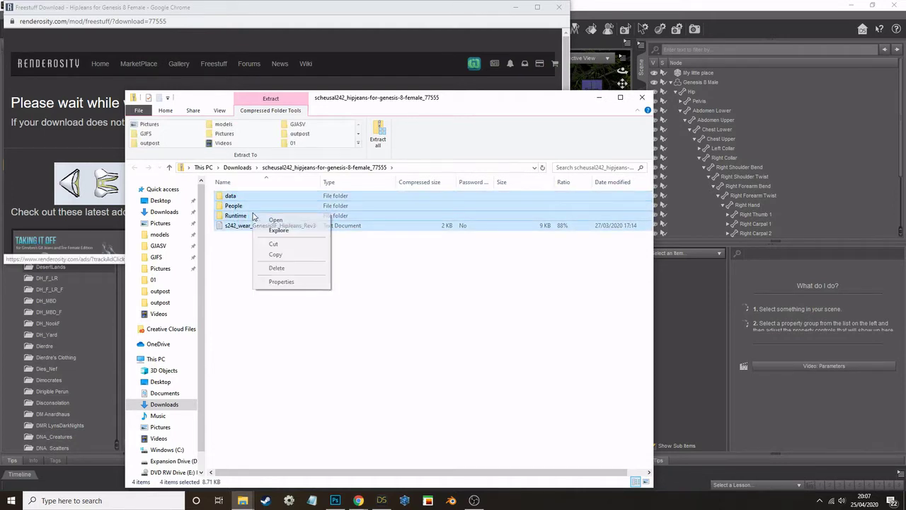
click(283, 255)
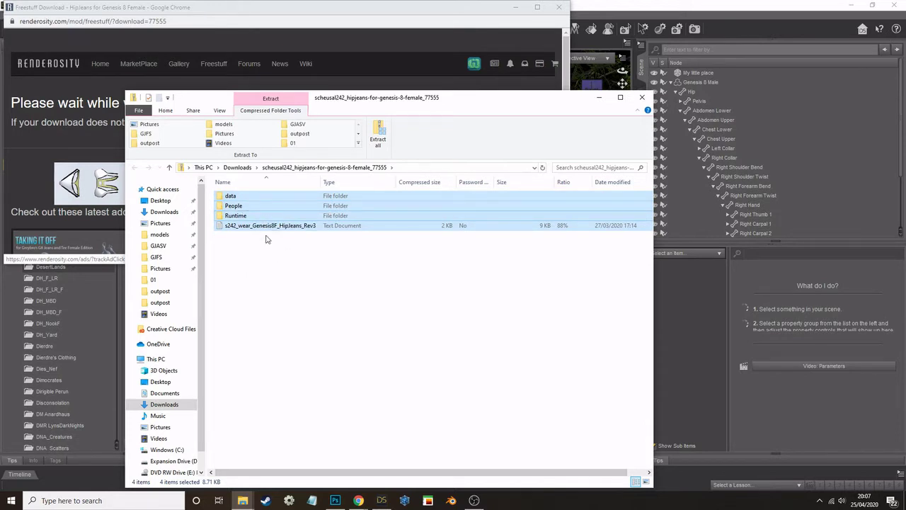
Paste the copied HipJeans files into the My Library folder in Studio, replacing the files with the same names
click(242, 499)
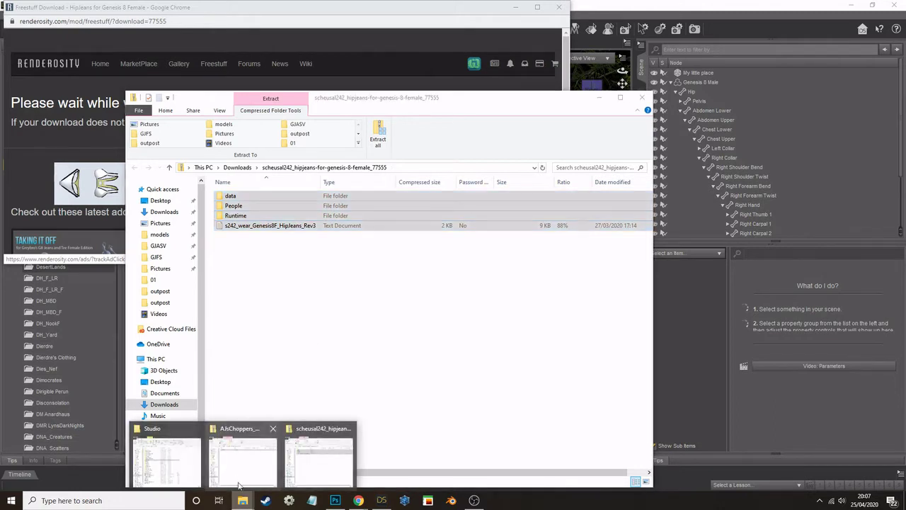
click(192, 464)
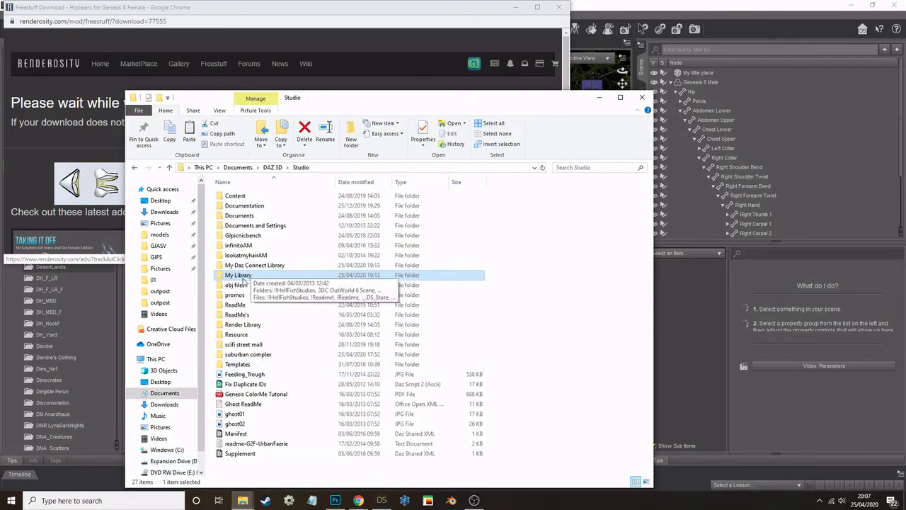
right_click(243, 277)
click(278, 222)
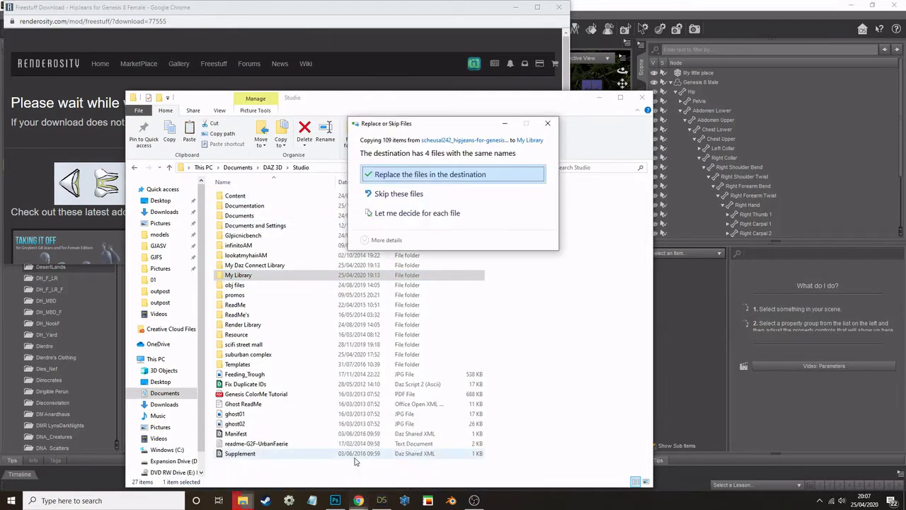
click(404, 177)
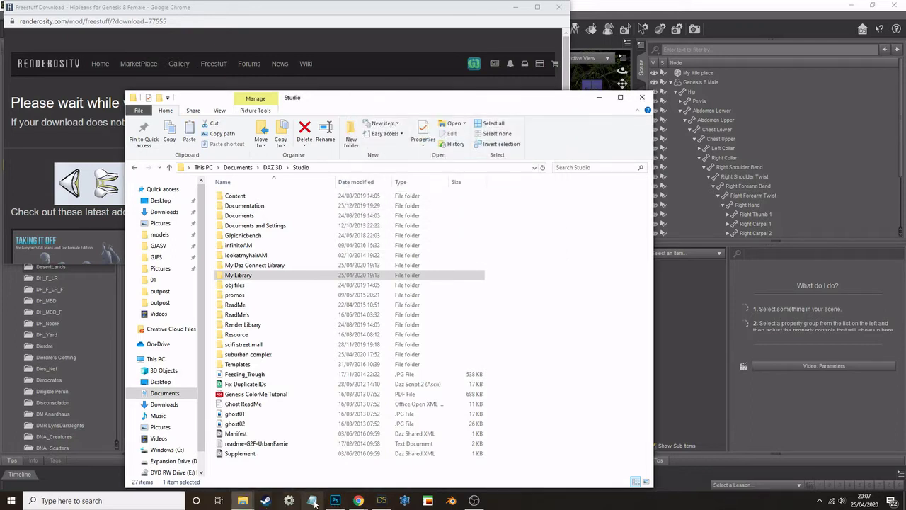
Switch to Chrome, request the Mountain of the Serpent Divinity download again and minimise its download window
click(258, 460)
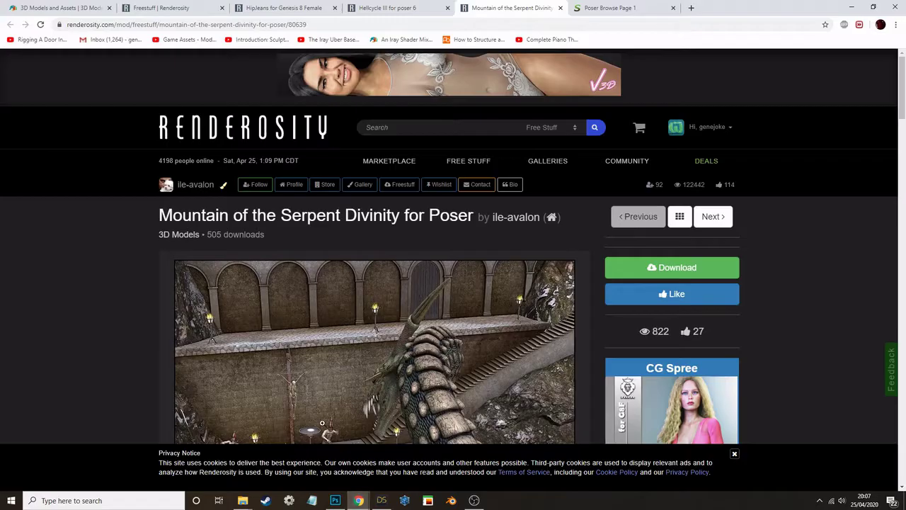
click(652, 271)
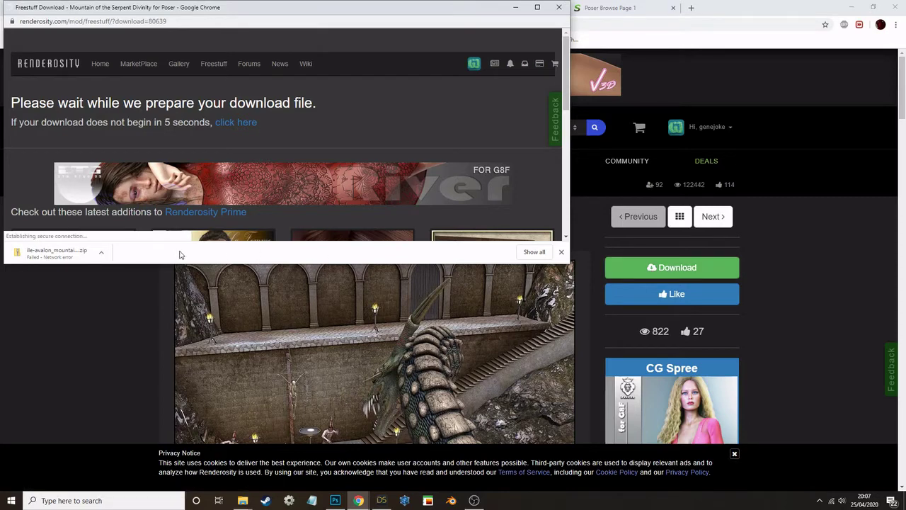
click(514, 10)
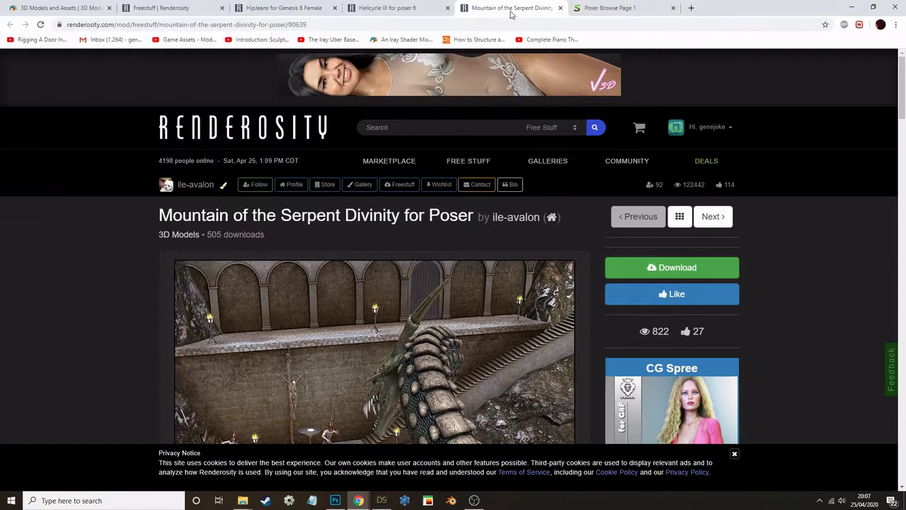
Switch to DAZ Studio and start a new scene without saving changes to the current one
click(384, 502)
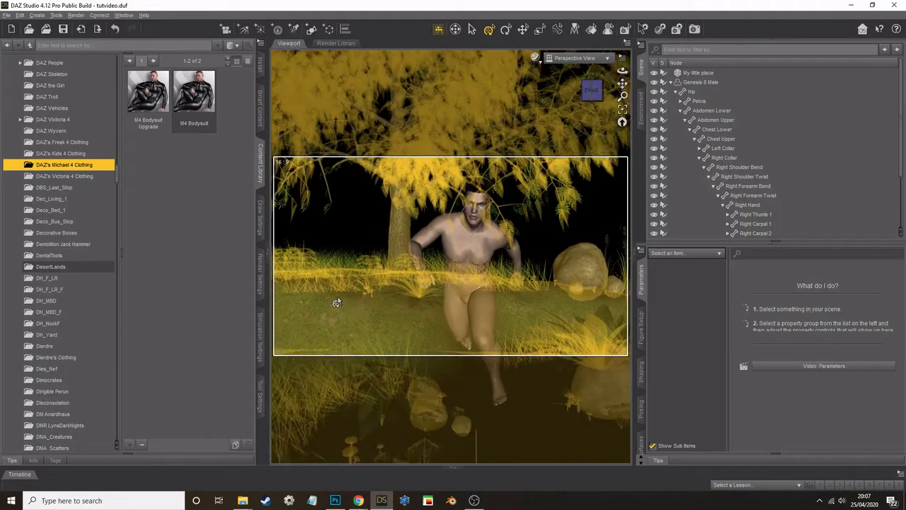
click(7, 16)
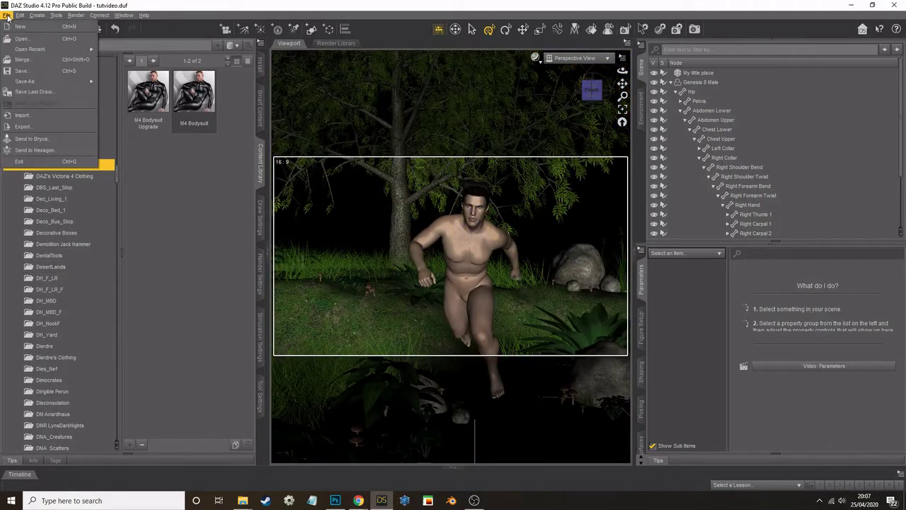
click(16, 26)
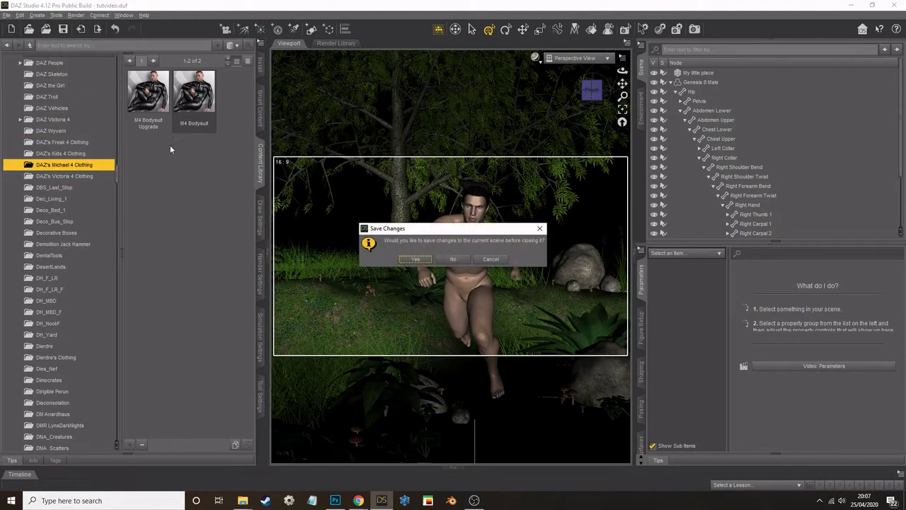
click(453, 259)
scroll(39, 152, up, 15)
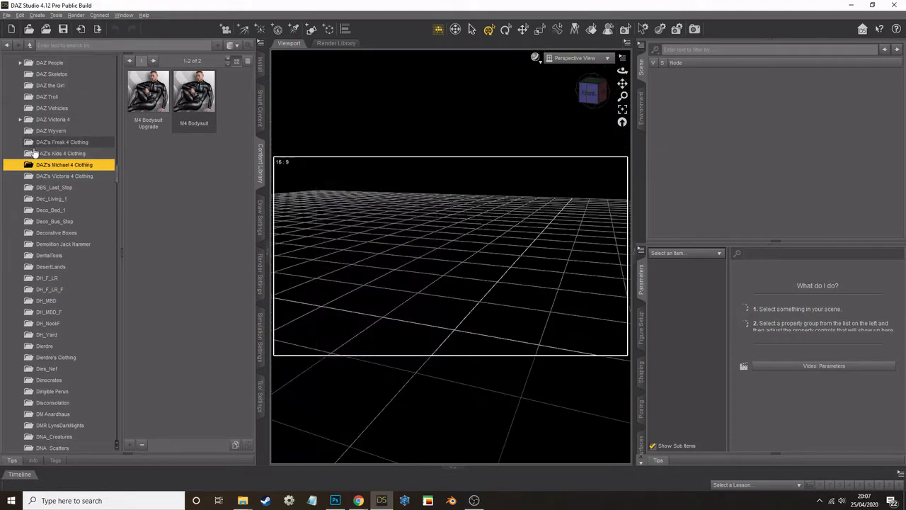
Collapse the Poser Formats folders and refresh the DAZ Studio Formats content listing
scroll(39, 153, up, 10)
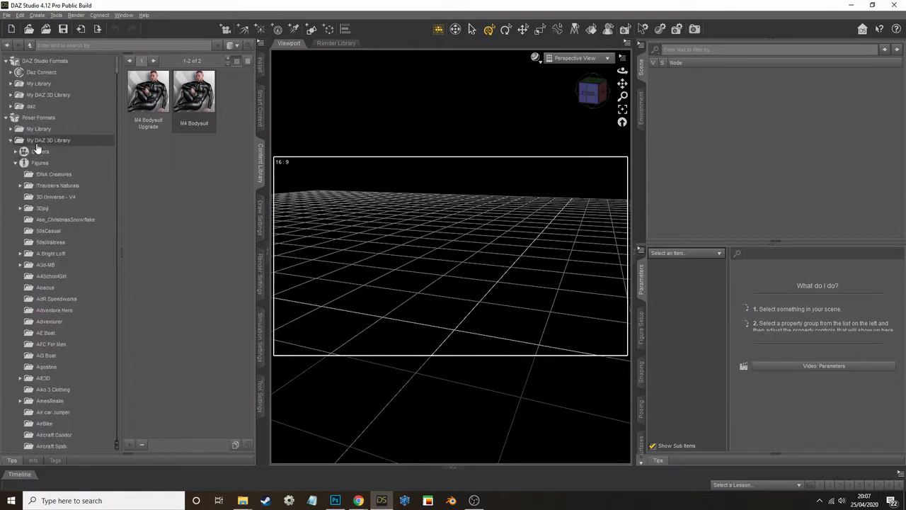
click(6, 118)
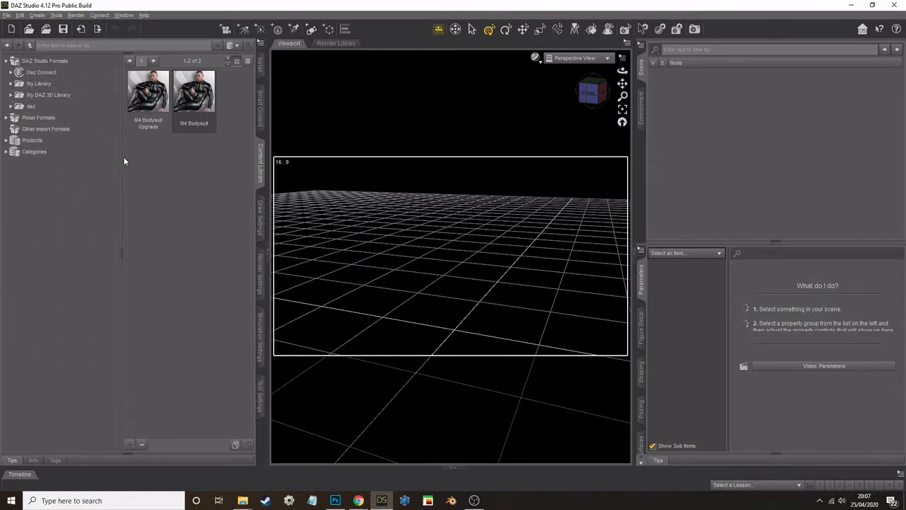
right_click(49, 62)
click(69, 87)
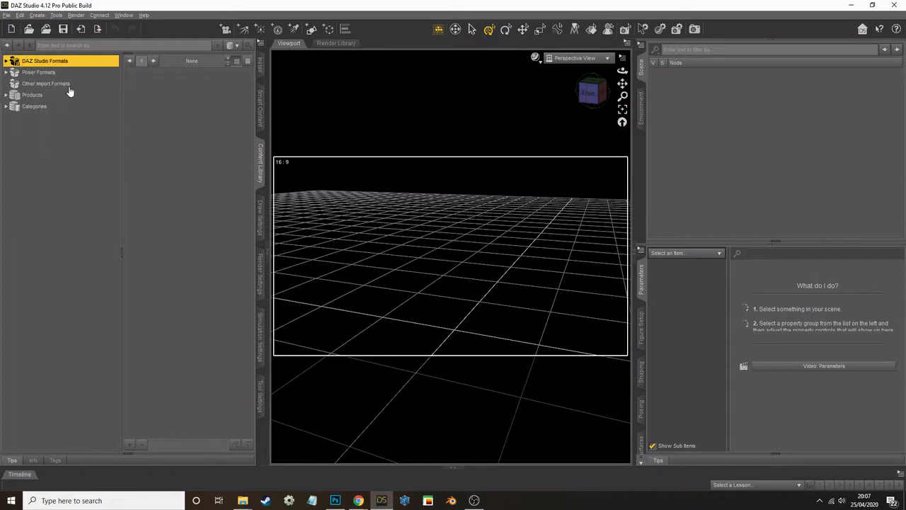
Load the Genesis 8 Basic Female figure into the scene from My DAZ 3D Library's People > Genesis 8 Female folder
click(6, 63)
click(10, 95)
scroll(44, 188, down, 1)
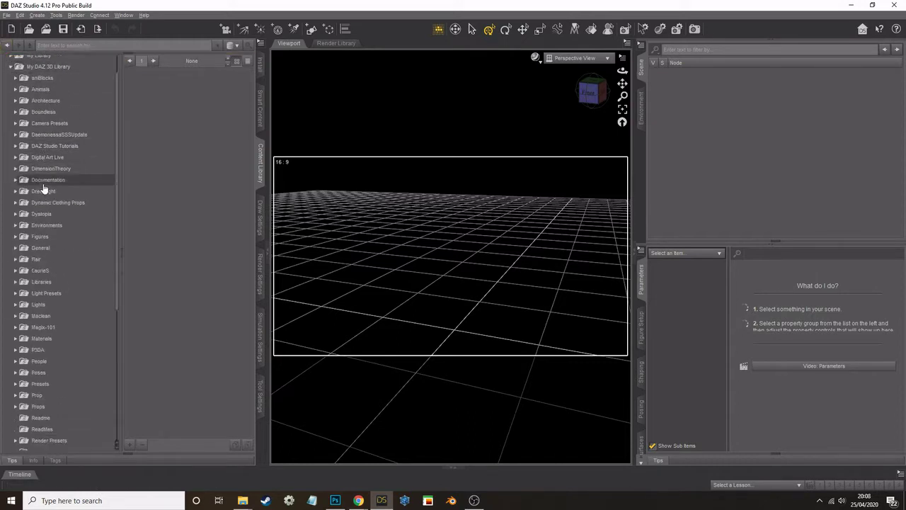
scroll(44, 188, down, 6)
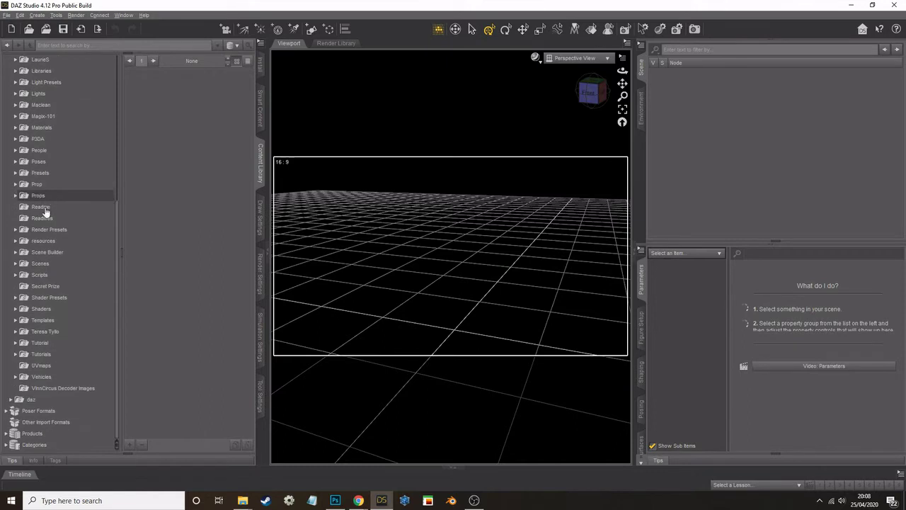
click(16, 150)
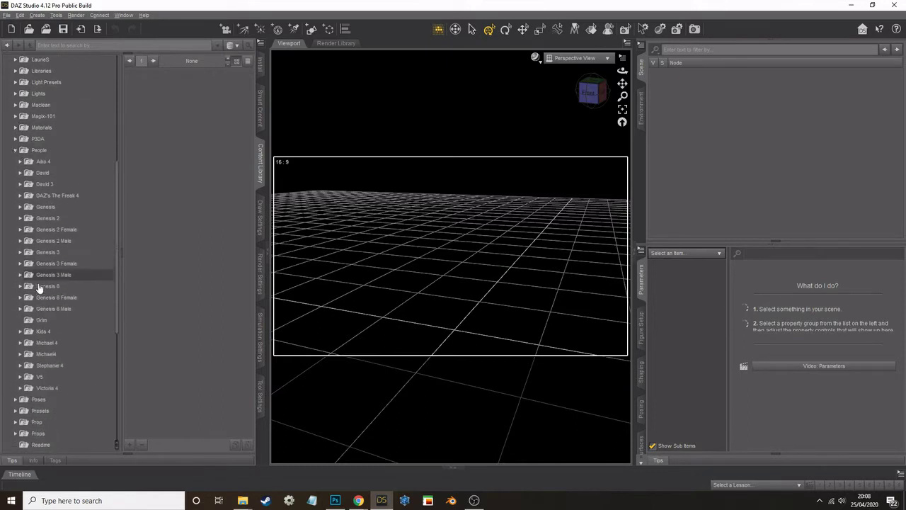
click(20, 297)
click(29, 297)
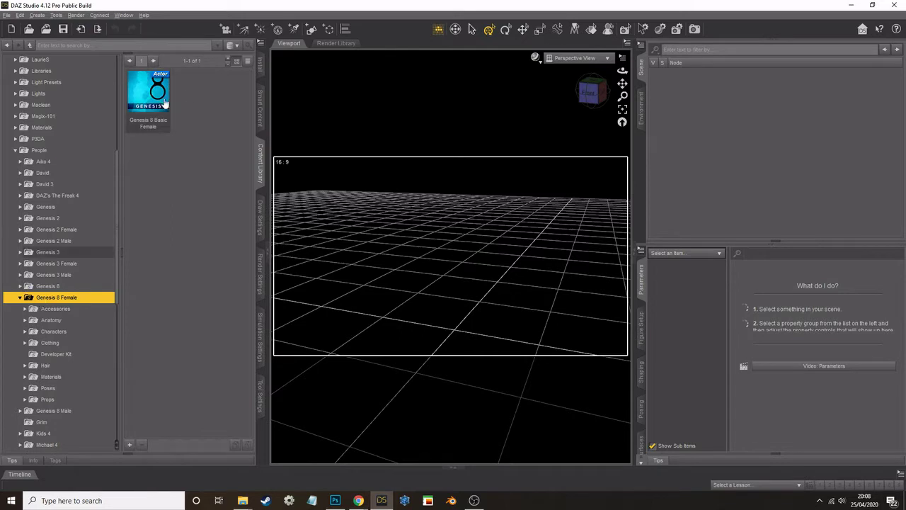
double_click(164, 103)
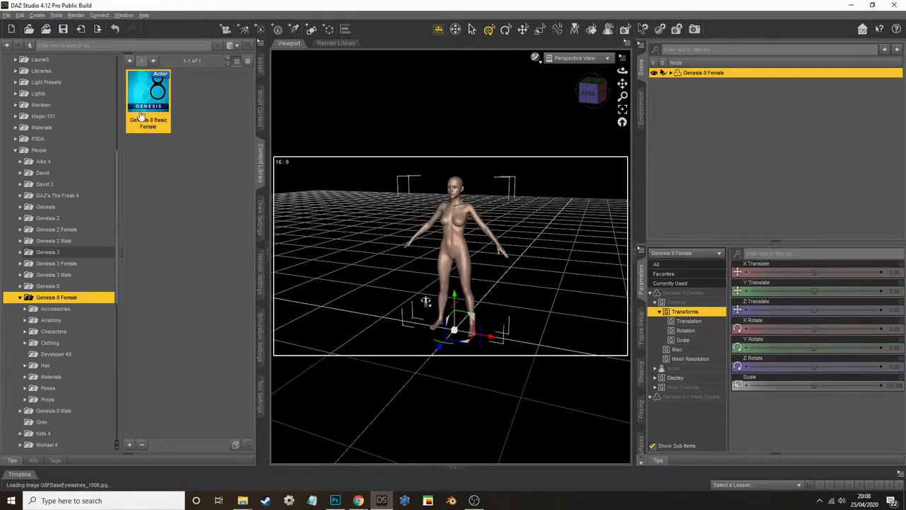
Dress the figure in the Basic Wear Tank Top from the Genesis 8 Female Clothing > Basic Wear folder
click(26, 332)
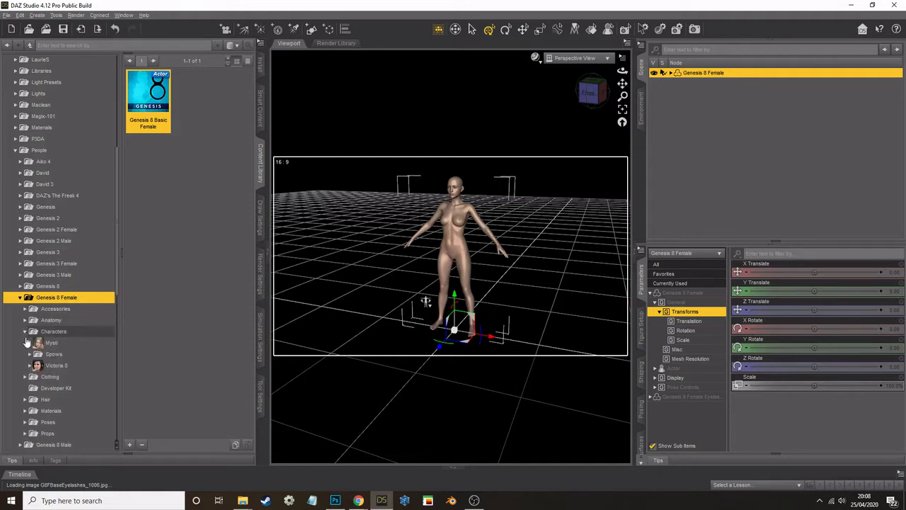
click(25, 333)
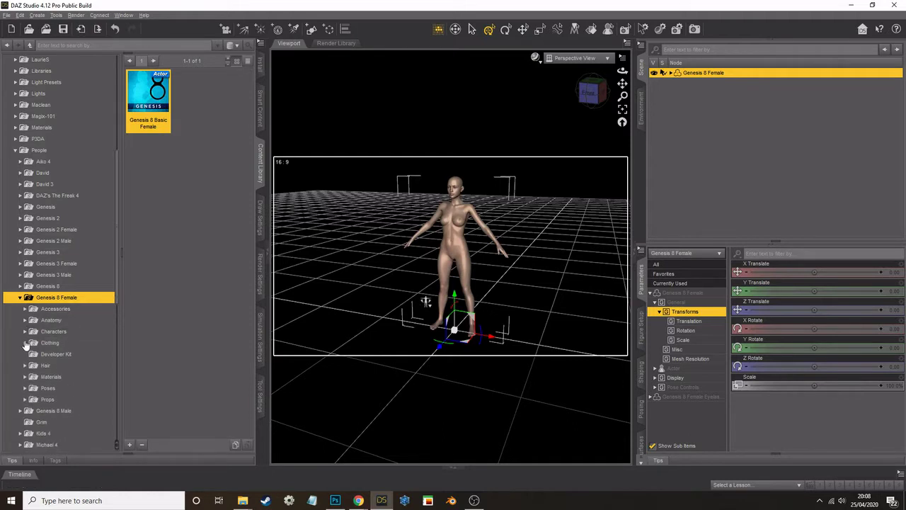
click(25, 343)
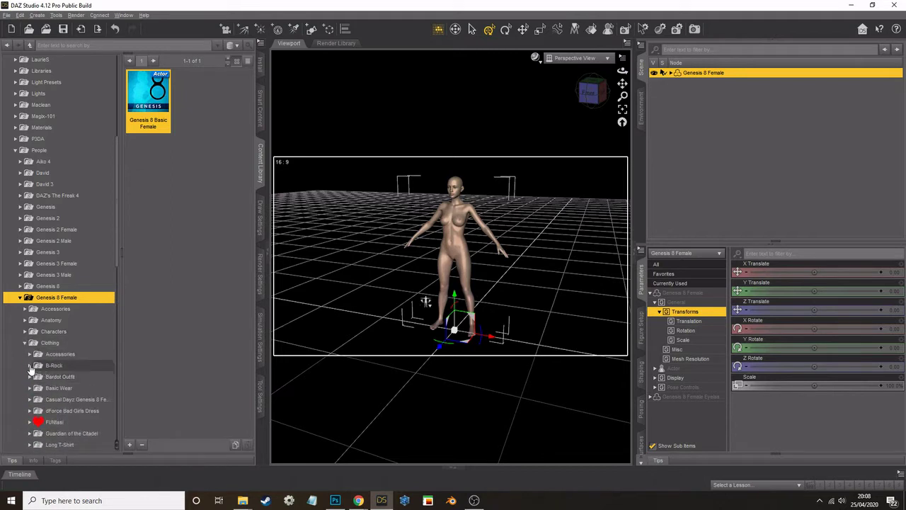
click(30, 366)
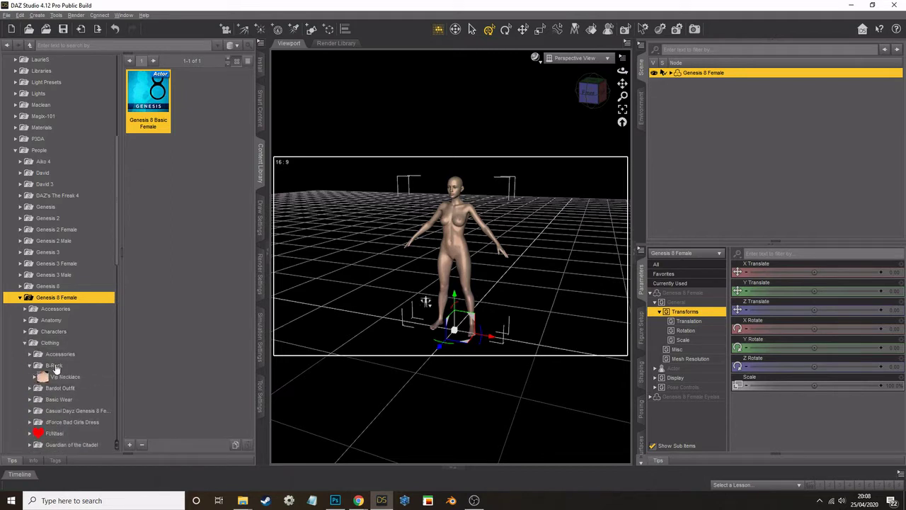
click(58, 400)
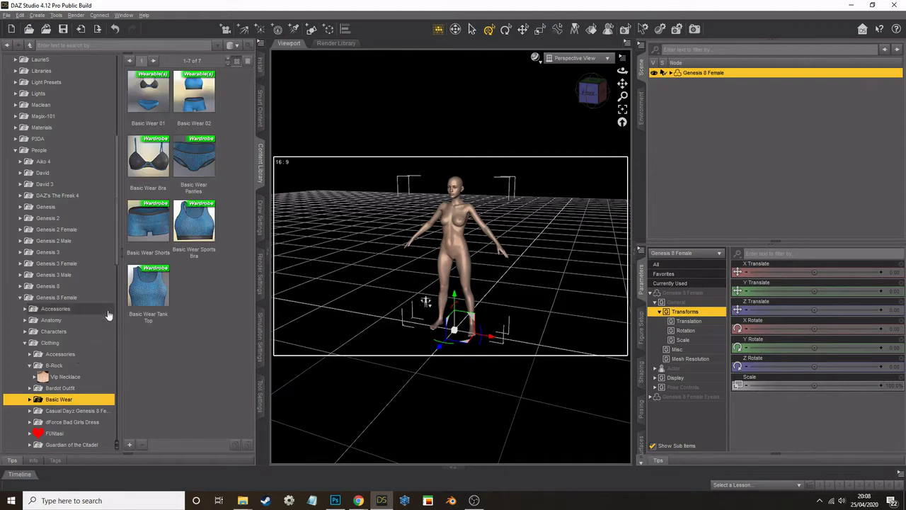
double_click(157, 290)
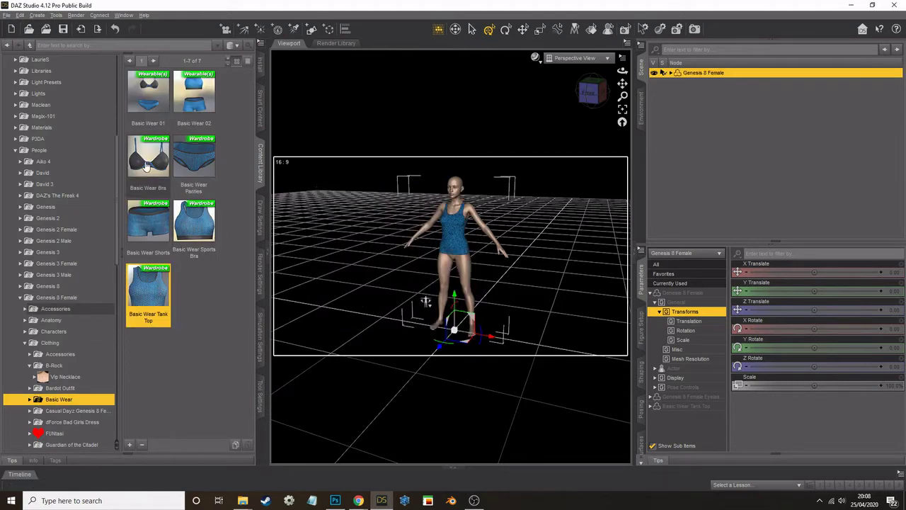
Expand the People > Genesis 8 Female > Clothing folder in My Library under DAZ Studio Formats
scroll(42, 99, up, 7)
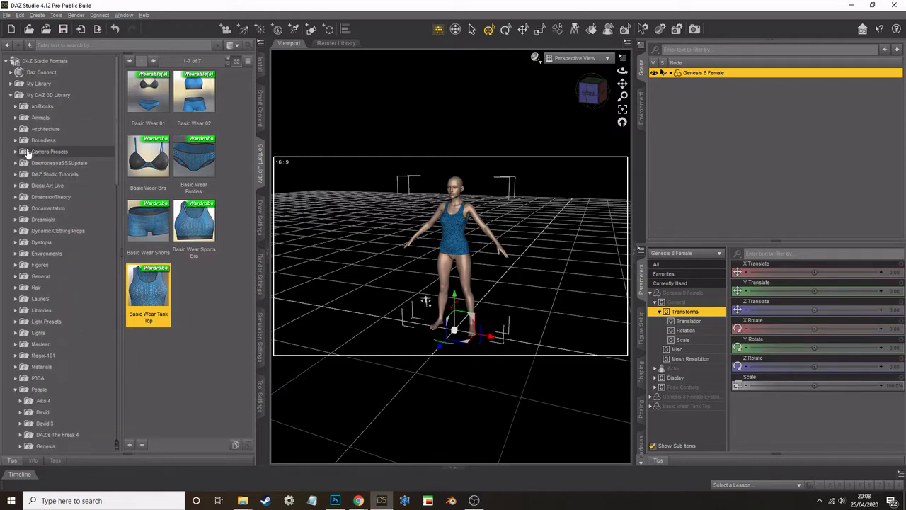
click(11, 95)
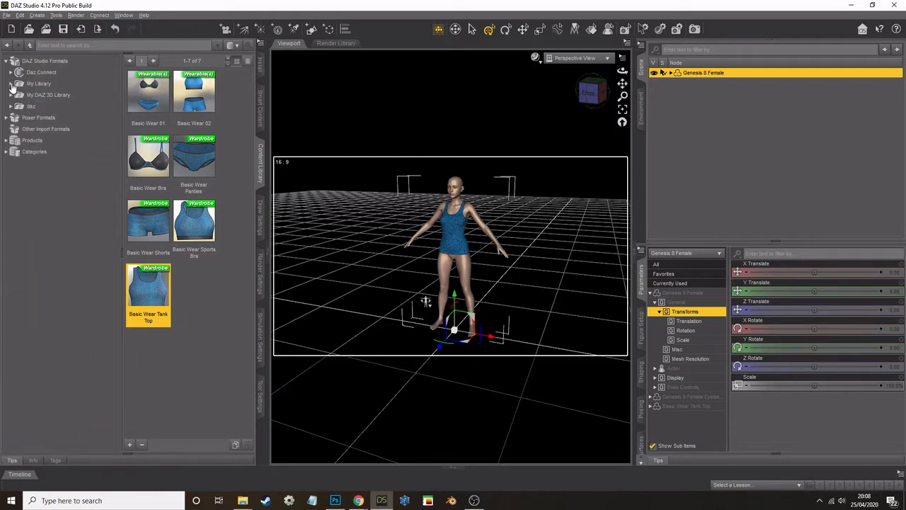
click(10, 83)
scroll(37, 188, down, 3)
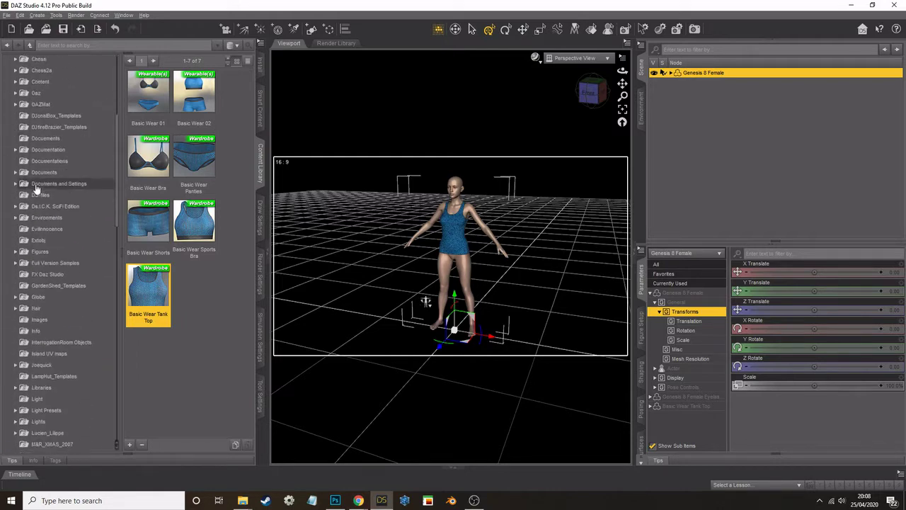
scroll(35, 191, down, 9)
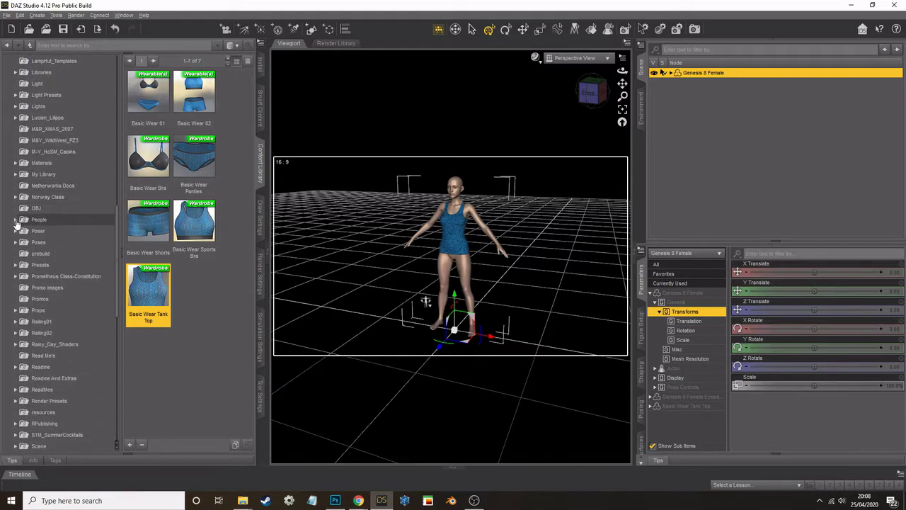
click(16, 220)
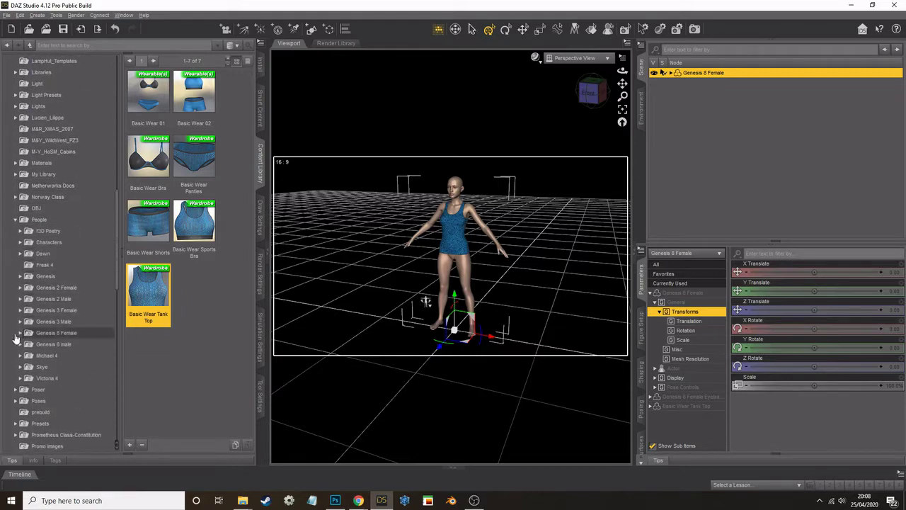
click(18, 333)
click(25, 355)
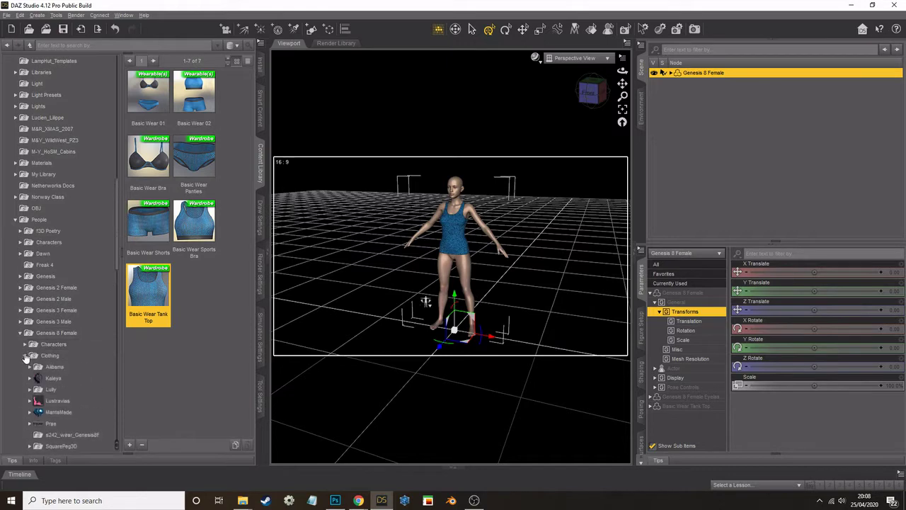
Look through the MantaMade, Lustravias, Lully, Kaleya and Alibama clothing folders for the installed jeans
scroll(43, 340, down, 3)
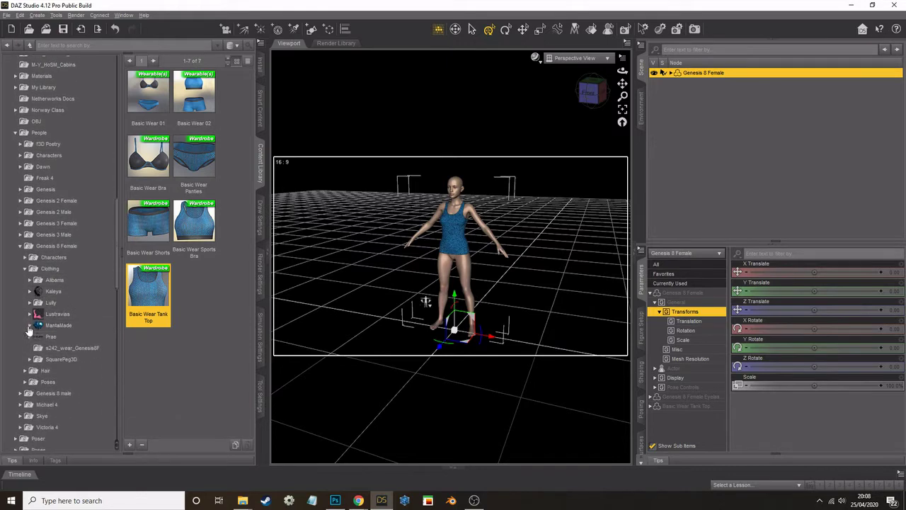
click(30, 325)
click(40, 325)
click(29, 314)
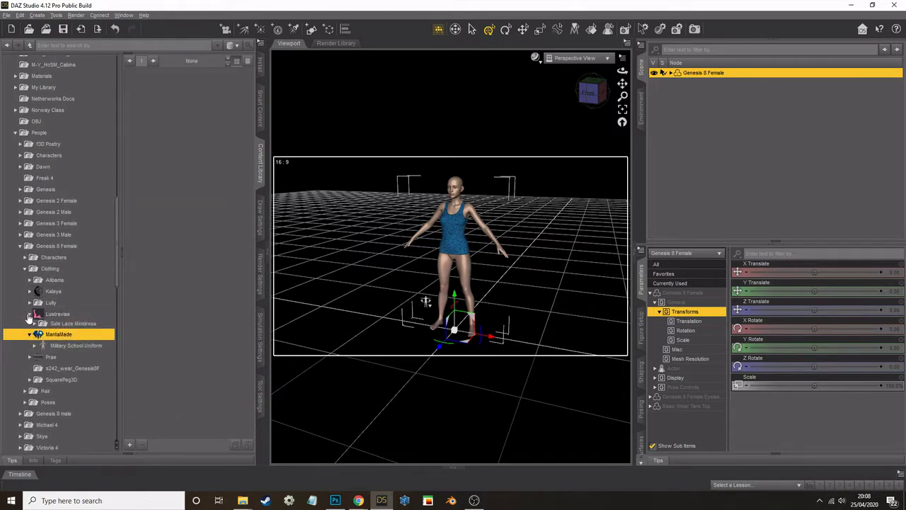
click(29, 302)
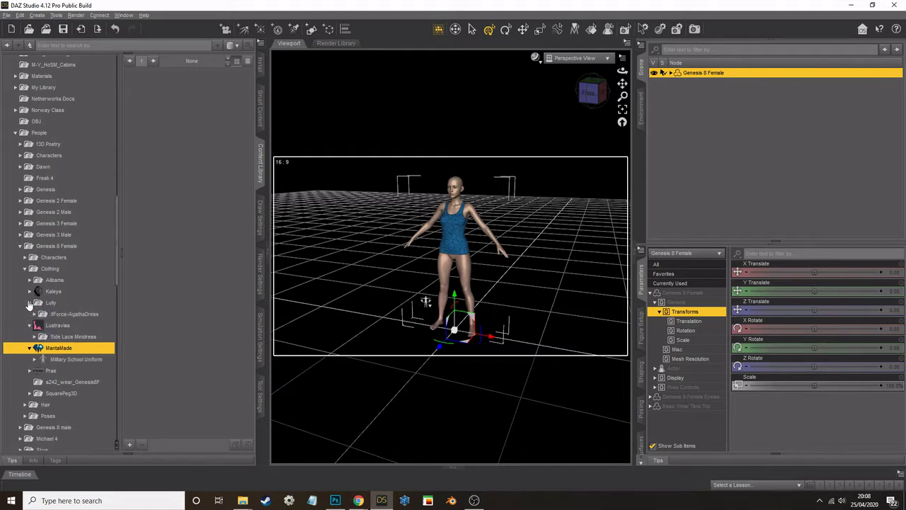
click(30, 291)
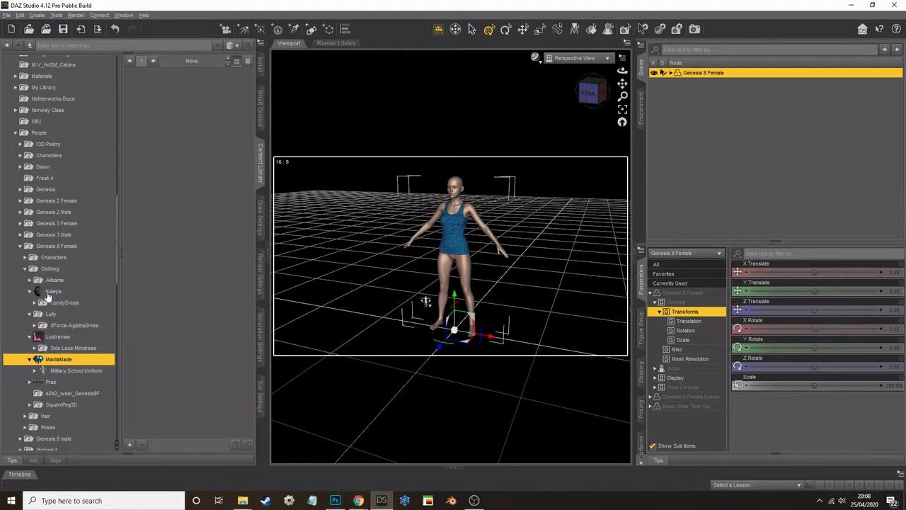
click(49, 281)
click(31, 280)
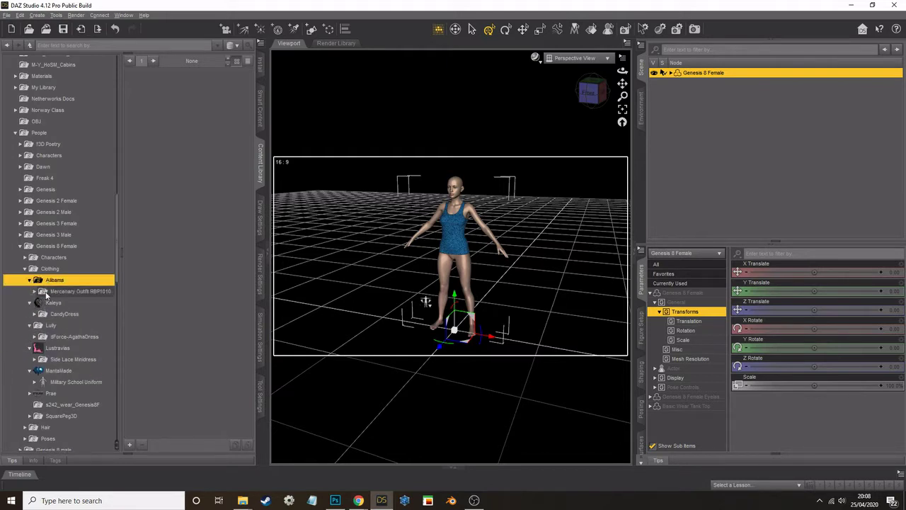
click(71, 291)
Load the HipJeans from the s242_wear_Genesis8F folder onto the figure and inspect where they meet the tank top
click(61, 405)
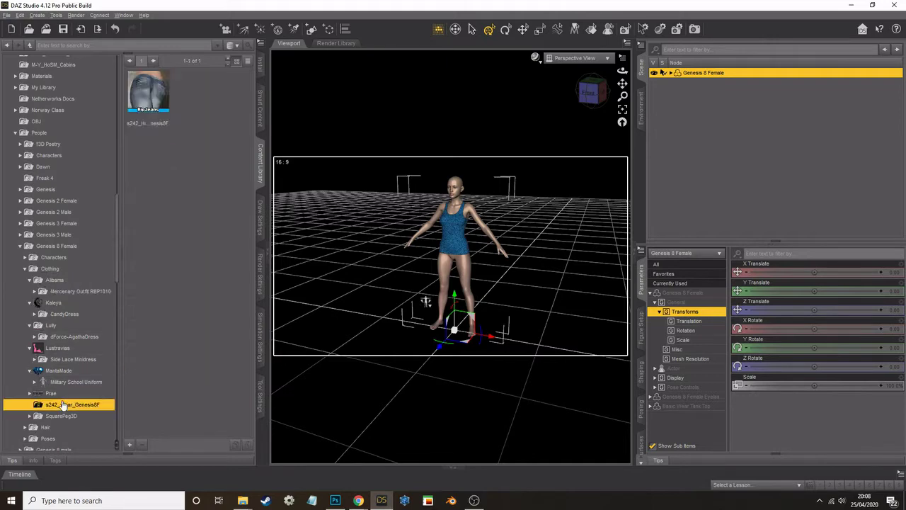
double_click(149, 101)
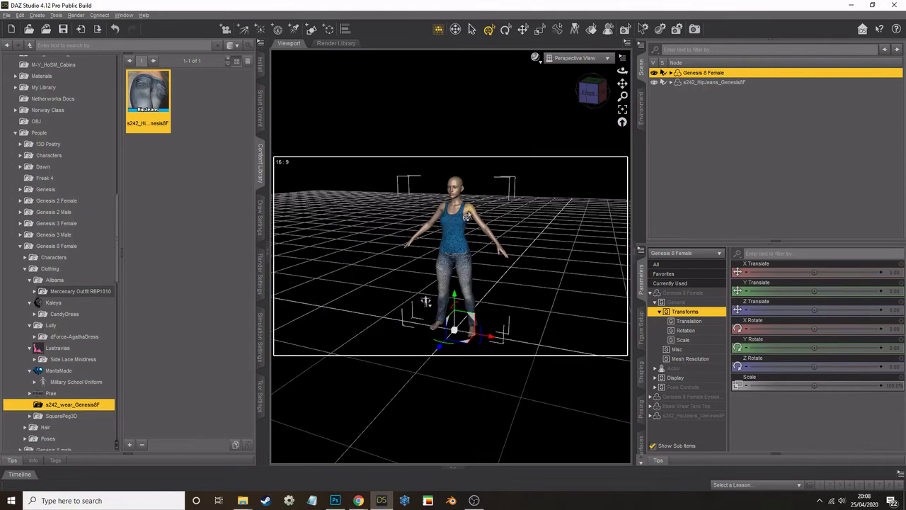
scroll(531, 174, up, 6)
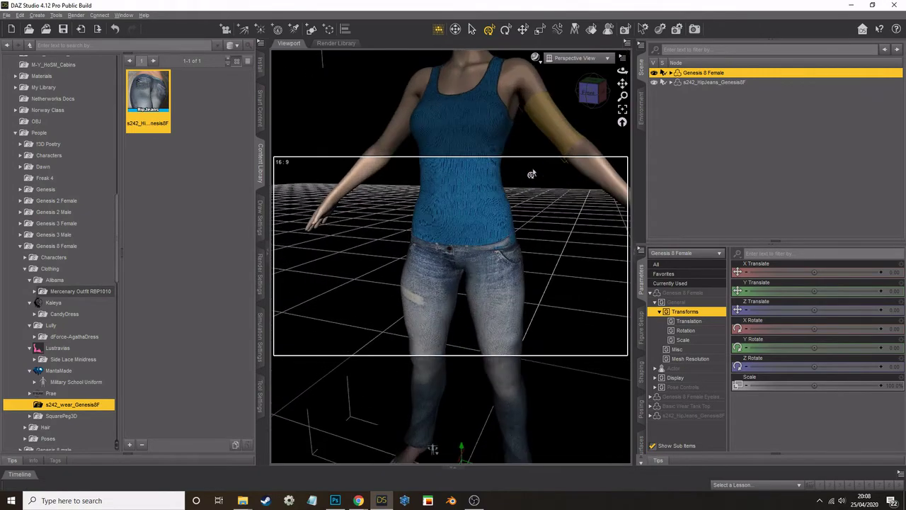
drag(622, 72, 613, 94)
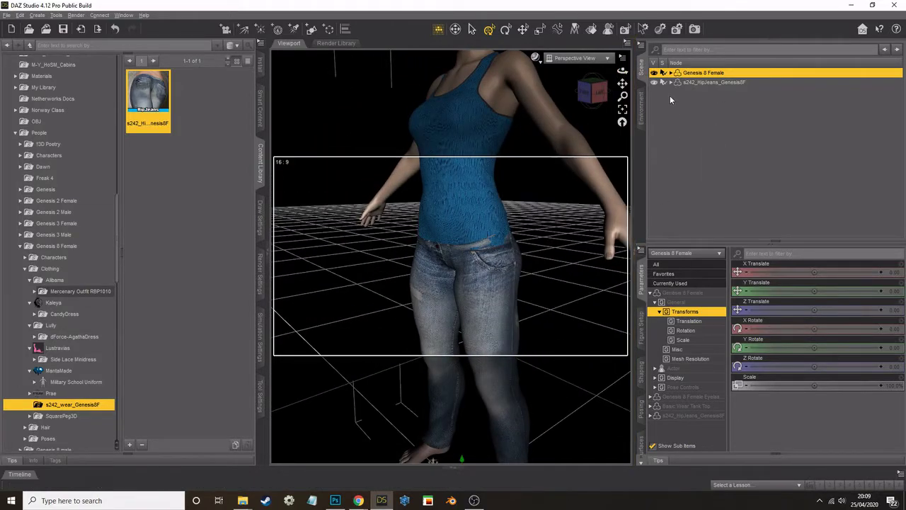
Select the Basic Wear Tank Top under Genesis 8 Female and set its Tank Top Widen Bum morph to -100%
click(670, 73)
click(695, 101)
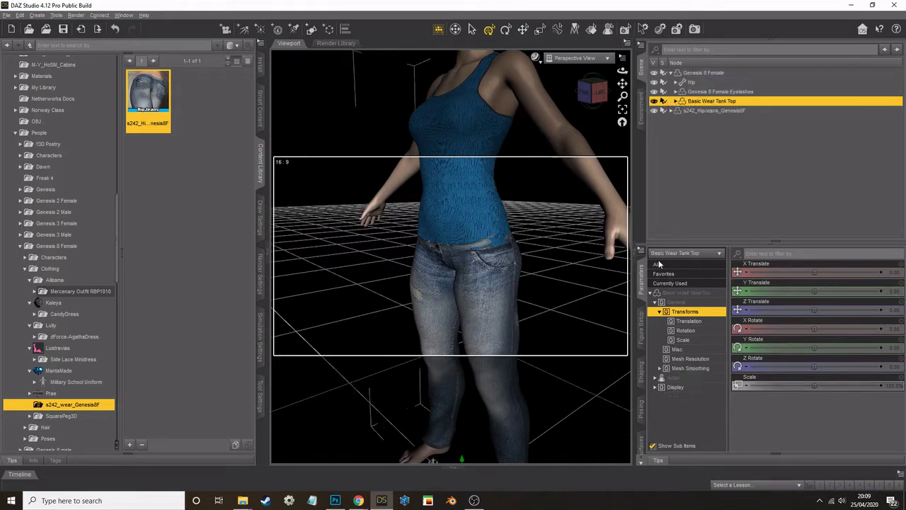
click(679, 388)
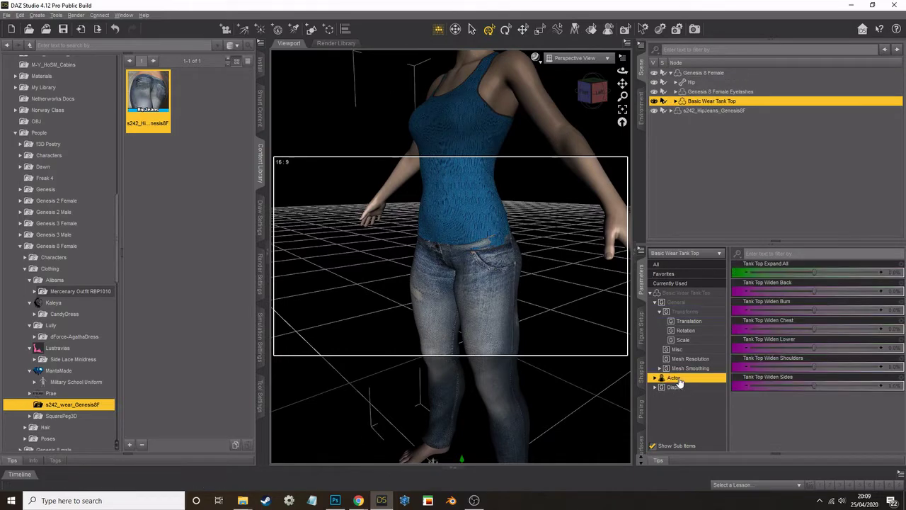
click(679, 378)
click(813, 310)
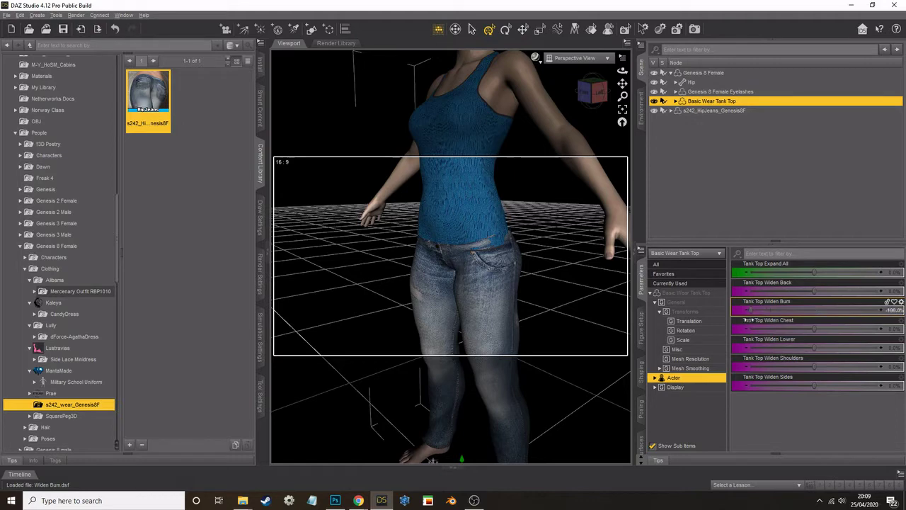
Set the tank top's Widen Lower morph to -13.7% and Widen Sides to -4.8%, and check the fit from behind
drag(813, 346, 811, 345)
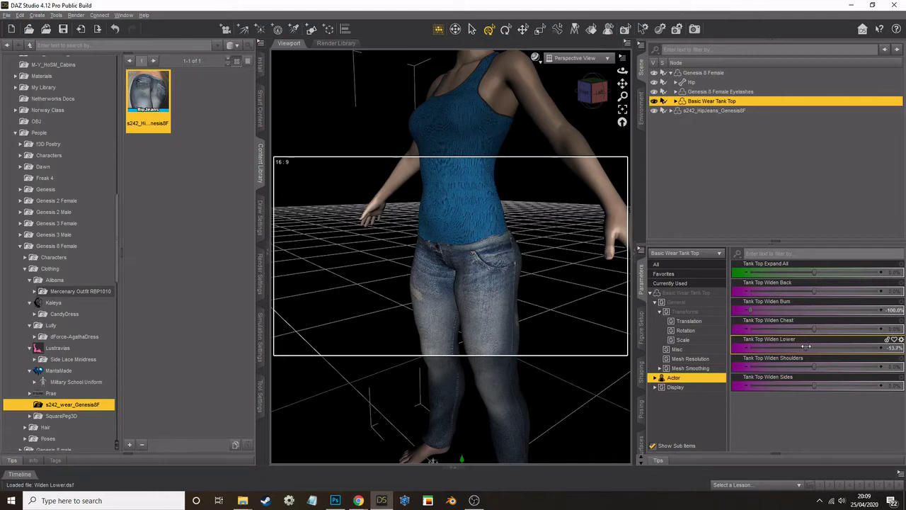
click(815, 386)
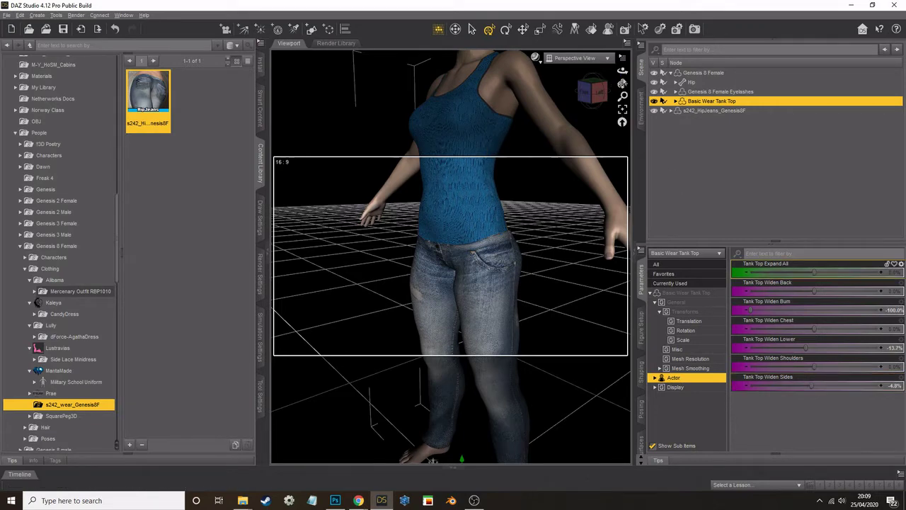
drag(622, 71, 517, 75)
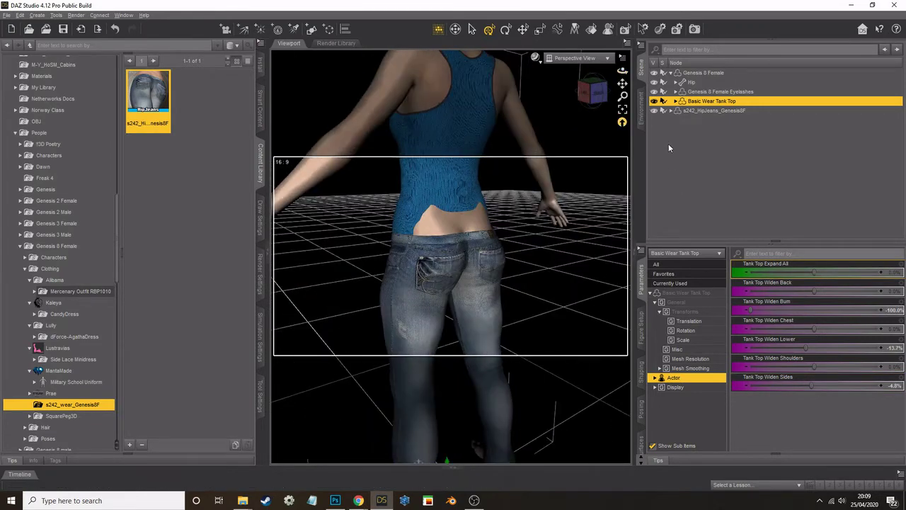
Set the tank top's Widen Bum morph to 61.6%, Expand All to 58.7% and Widen Lower to 53.5%, and check the fit from the front
drag(750, 310, 813, 310)
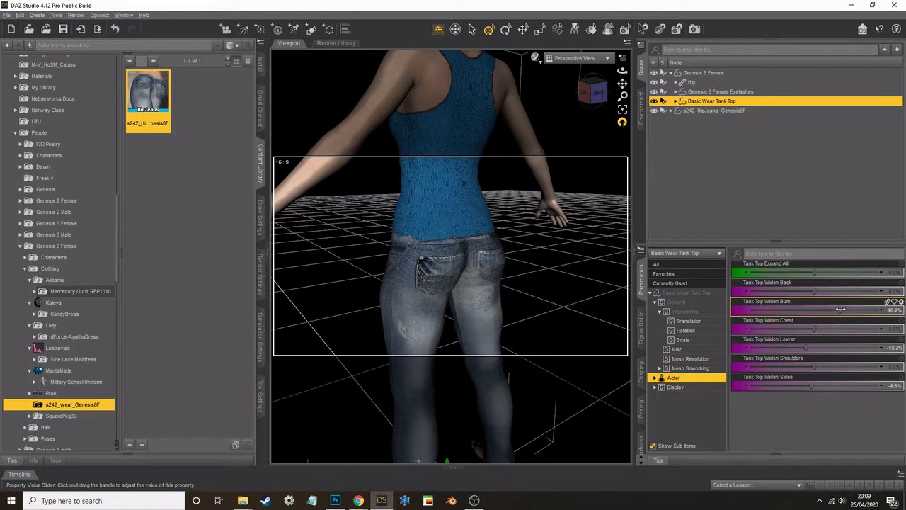
drag(840, 309, 853, 309)
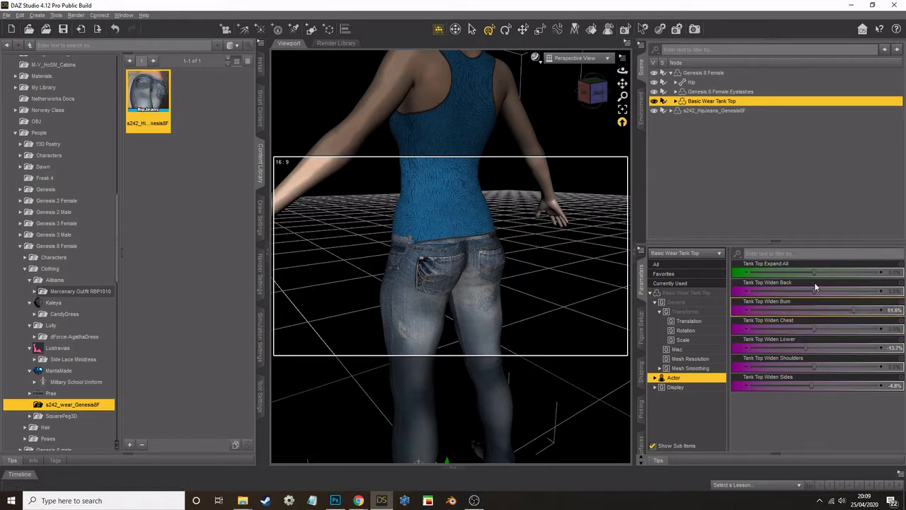
drag(814, 272, 823, 271)
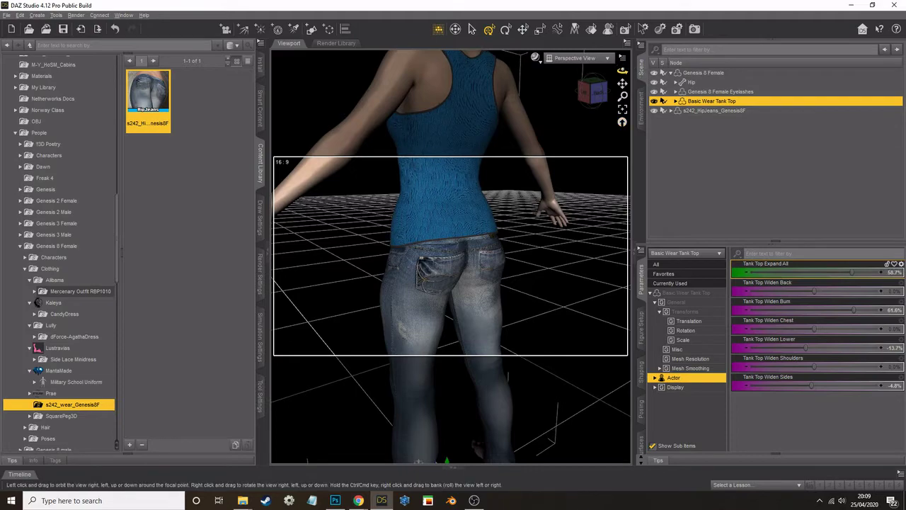
drag(623, 71, 538, 74)
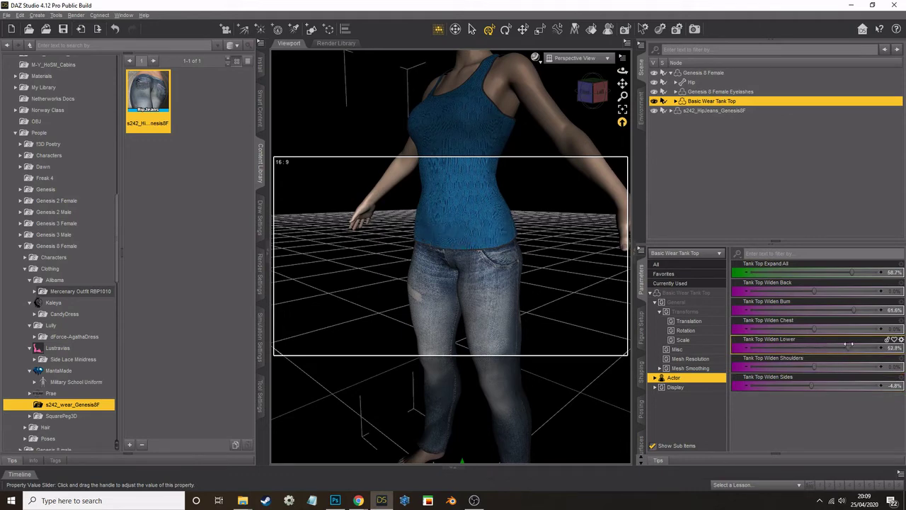
scroll(550, 285, down, 5)
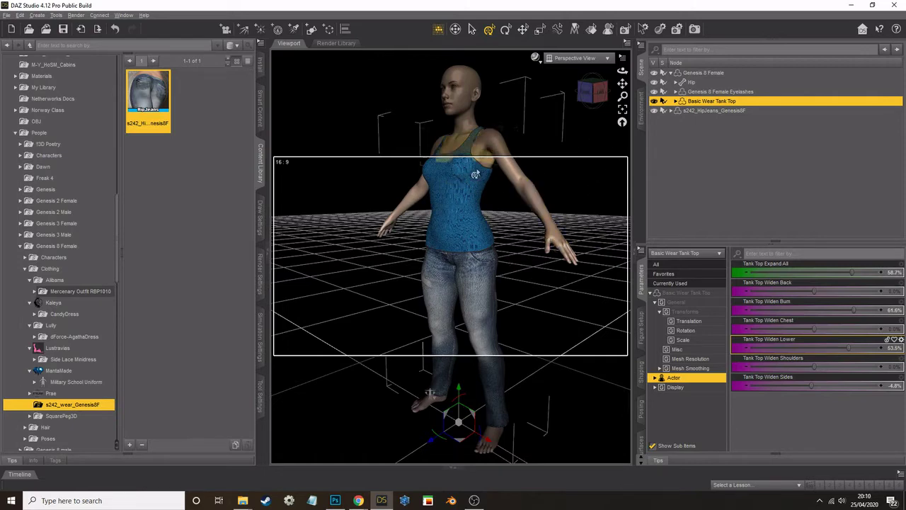
Collapse My Library under DAZ Studio Formats and expand the Figures folder of My Library under Poser Formats
scroll(20, 141, up, 13)
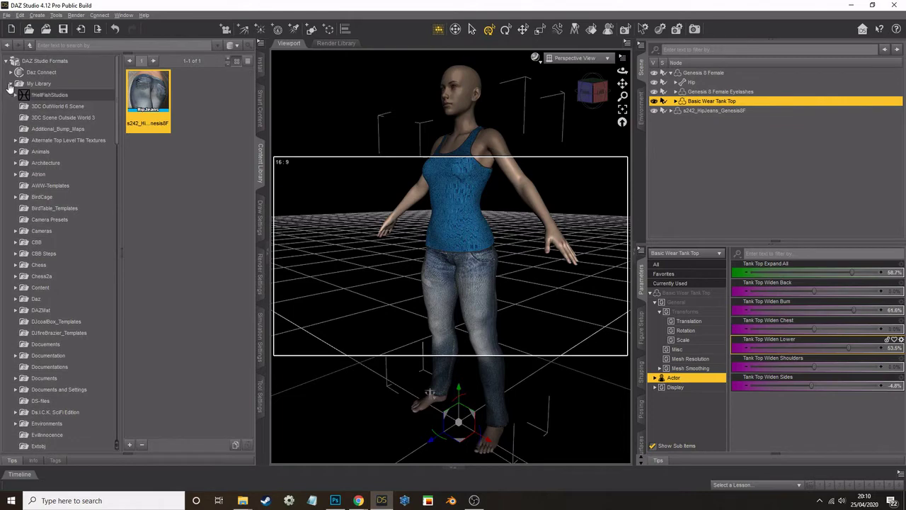
click(10, 83)
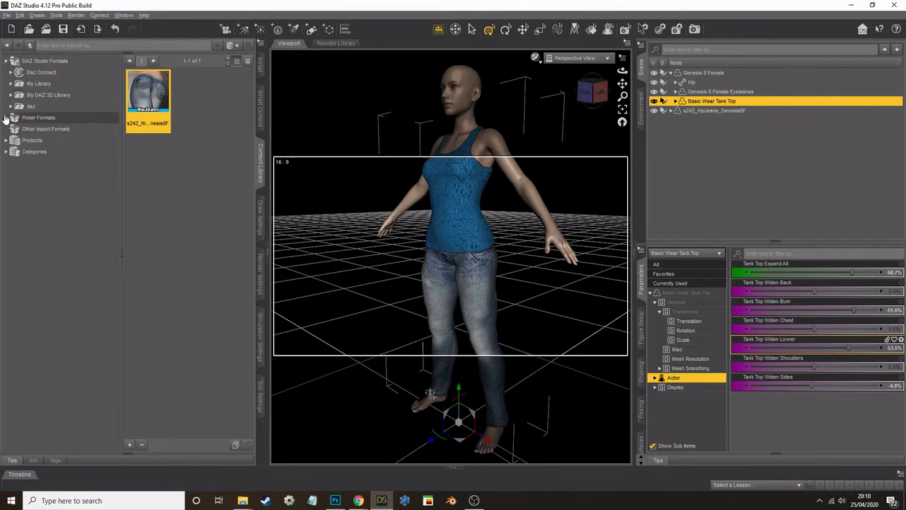
click(7, 117)
click(10, 129)
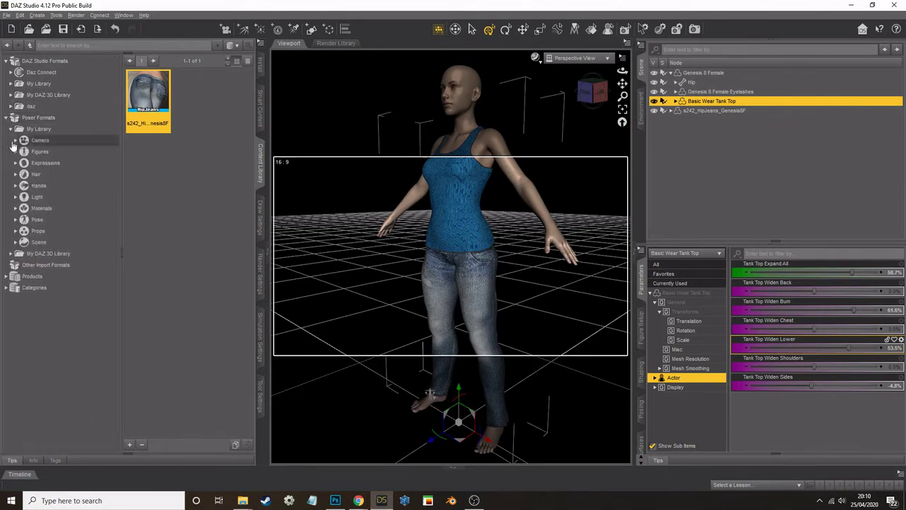
click(15, 152)
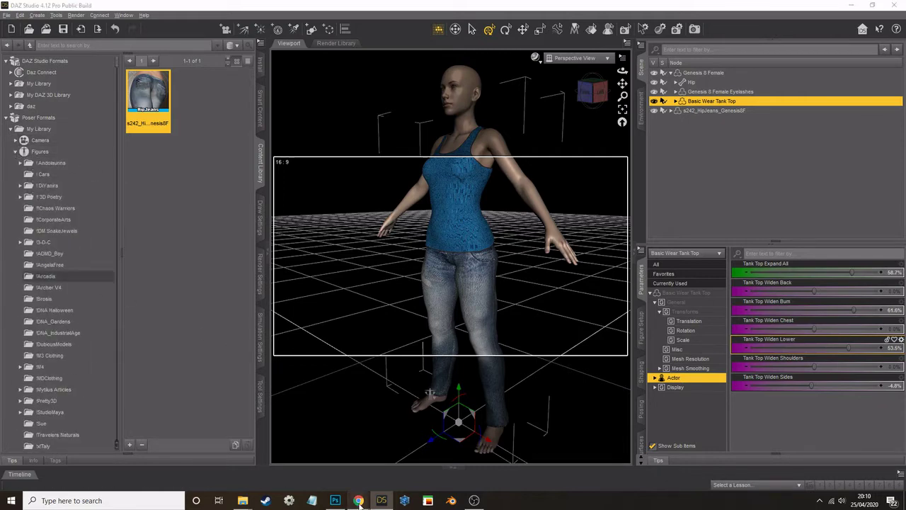
Switch to Chrome, look over the Hellcycle III for poser 6 page on Renderosity, and return to DAZ Studio
mouse_move(359, 500)
click(292, 436)
click(375, 8)
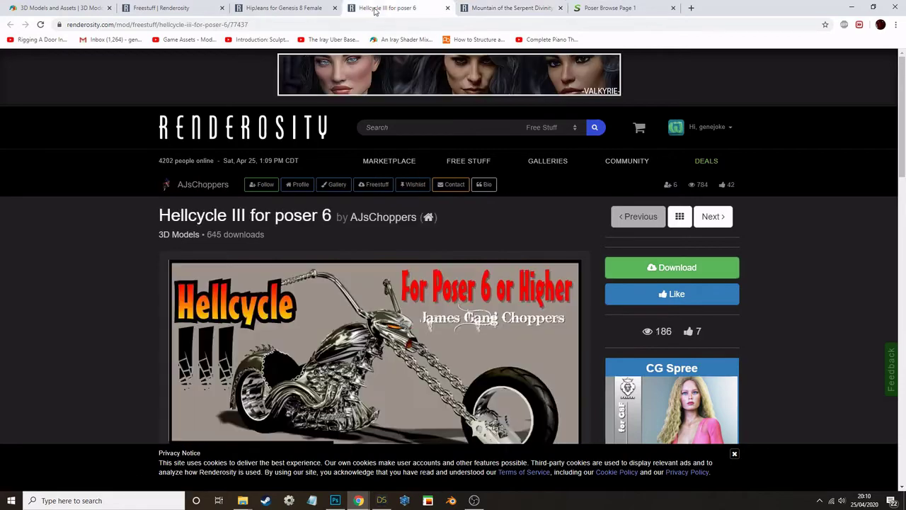
scroll(437, 238, down, 2)
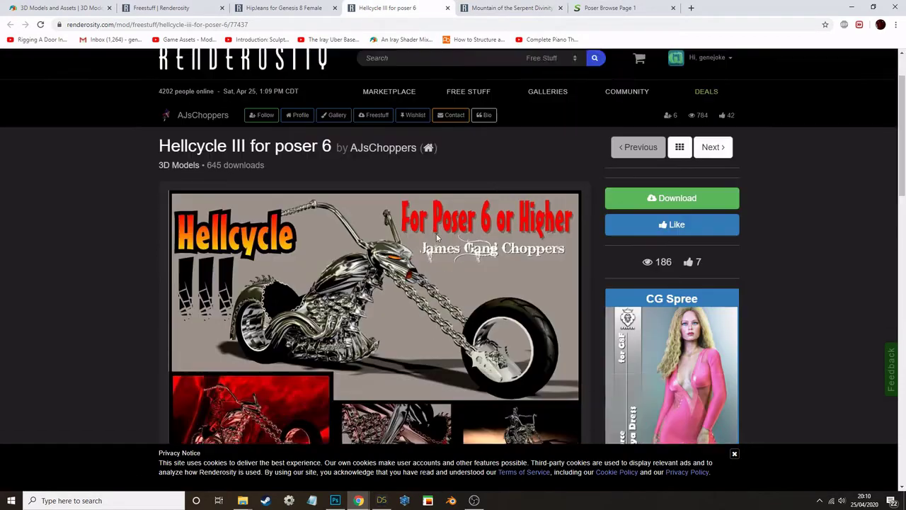
scroll(457, 247, up, 2)
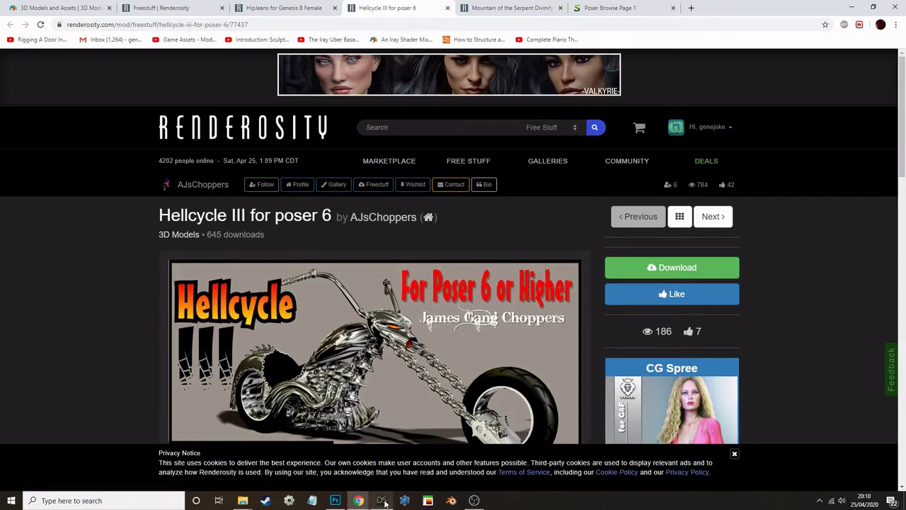
mouse_move(384, 502)
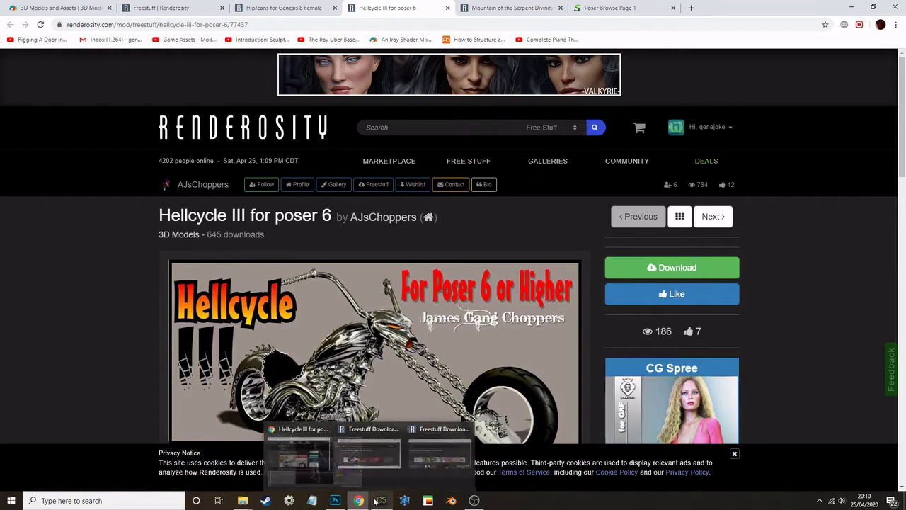
click(382, 500)
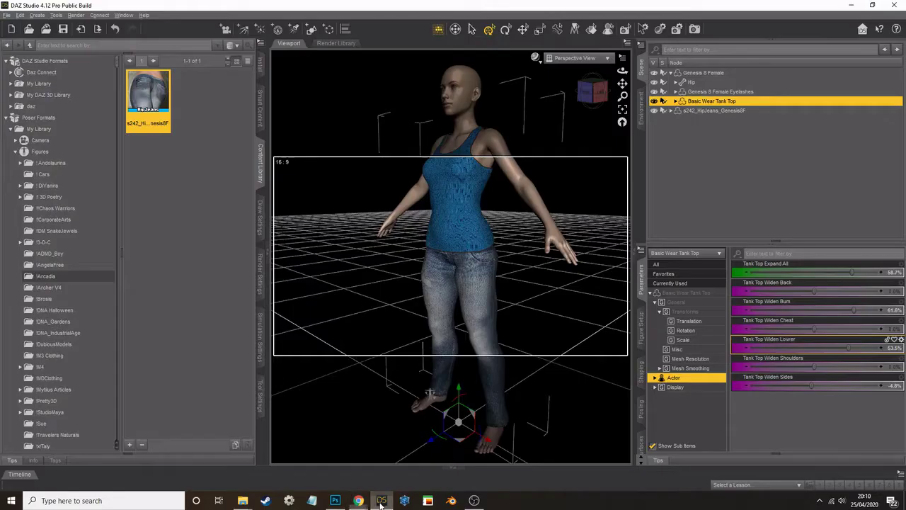
Look through the Poser Figures folders, including ! Cars, for content to add to the scene
click(42, 176)
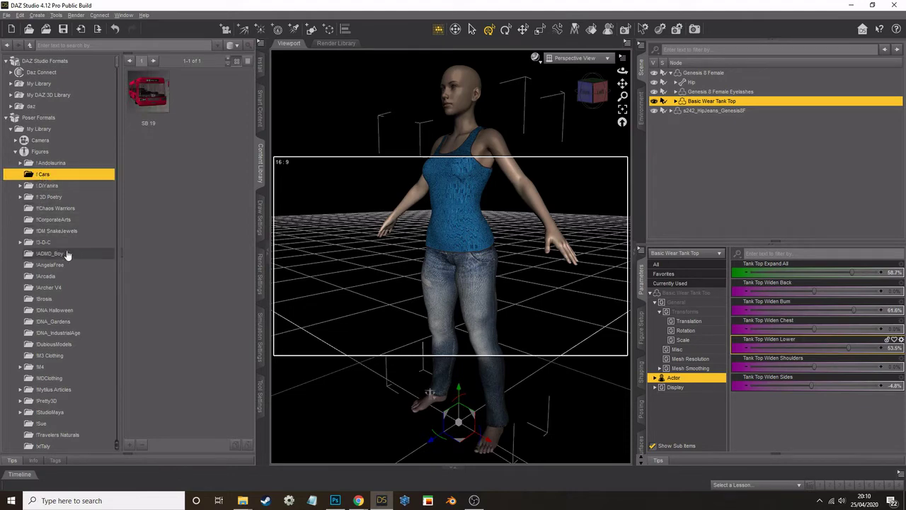
scroll(67, 254, down, 3)
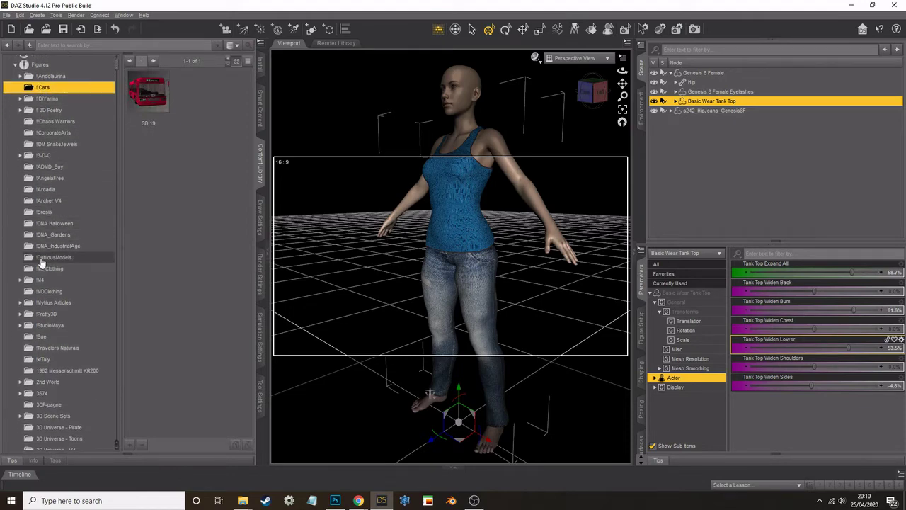
scroll(41, 263, down, 3)
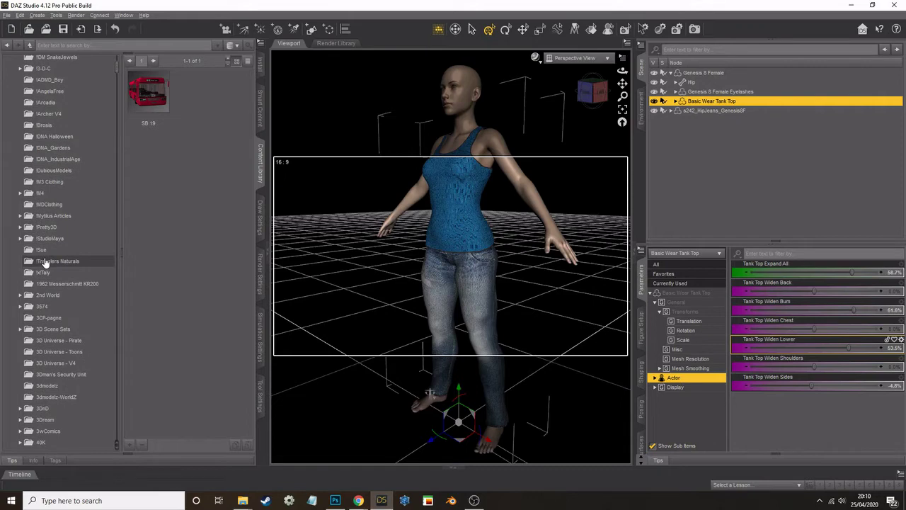
scroll(44, 261, down, 12)
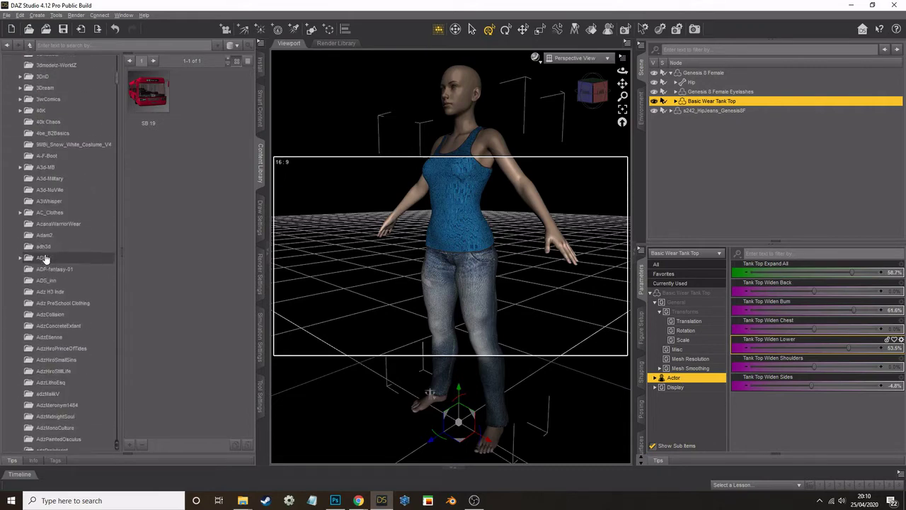
scroll(46, 259, down, 1)
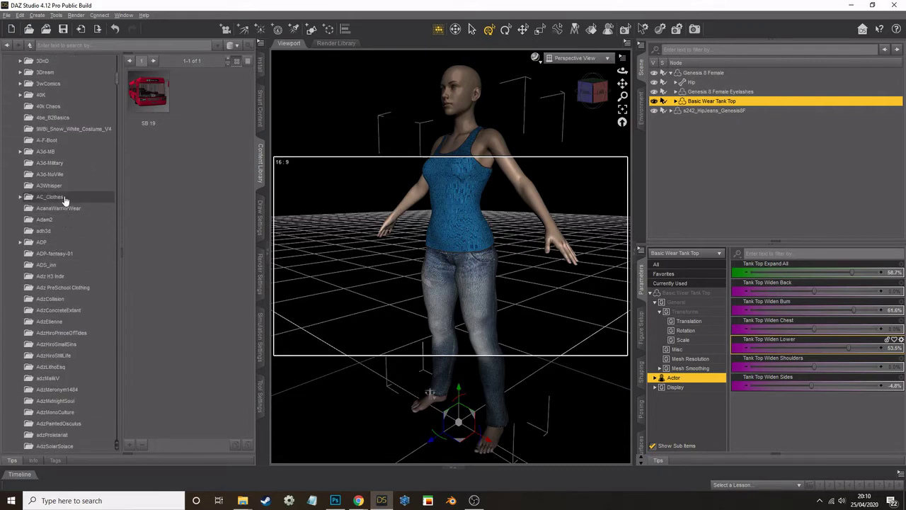
scroll(67, 202, down, 15)
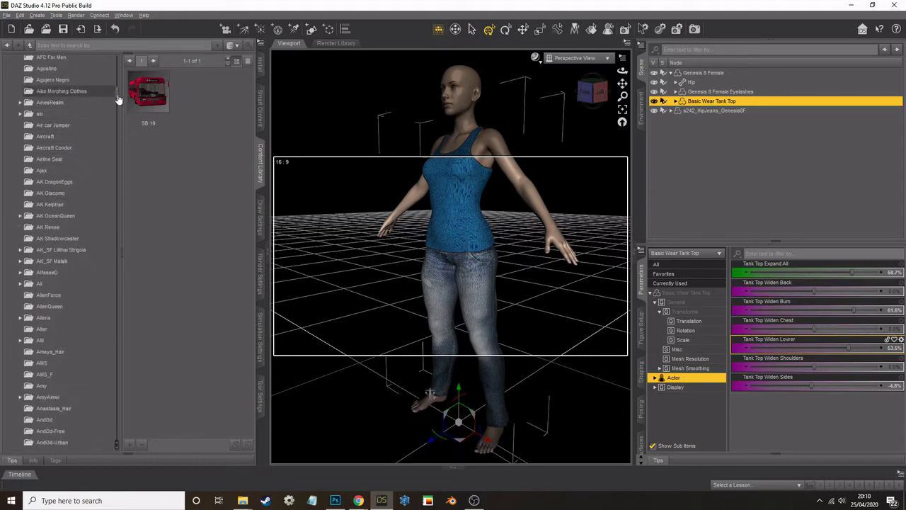
drag(119, 99, 110, 236)
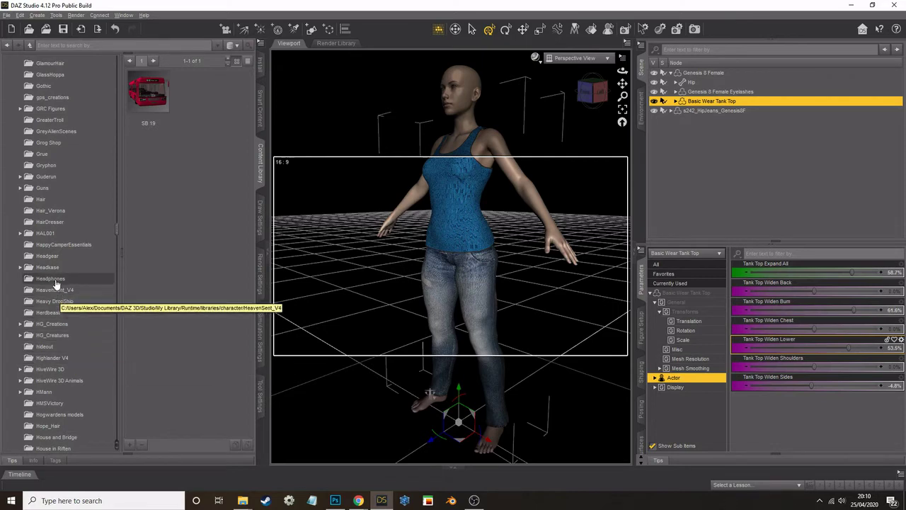
scroll(56, 244, up, 10)
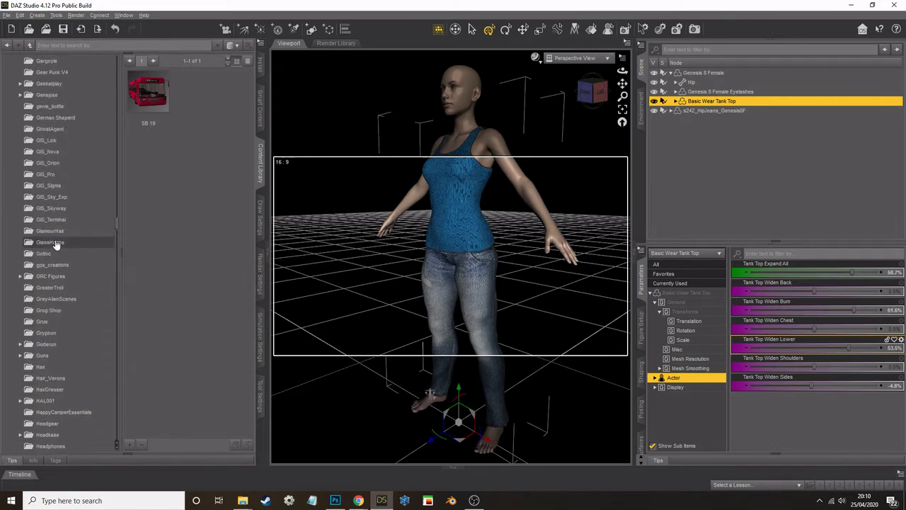
scroll(56, 244, up, 15)
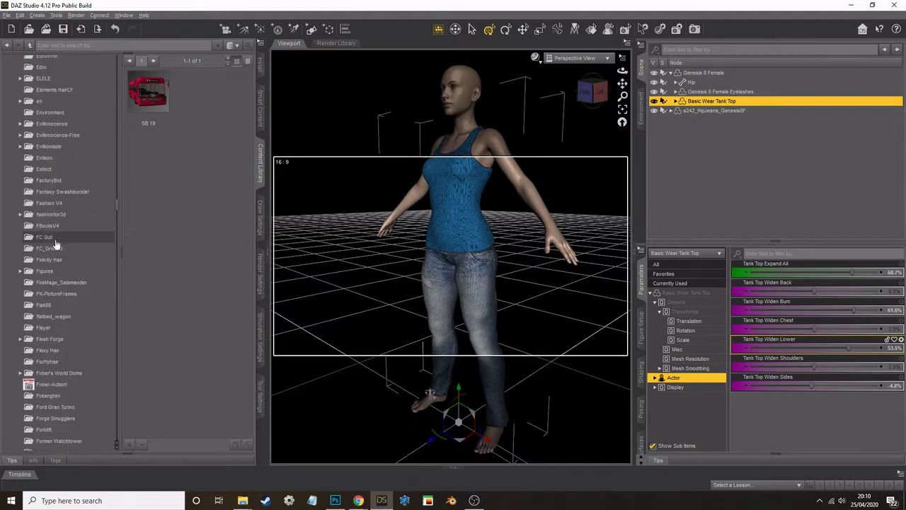
click(381, 500)
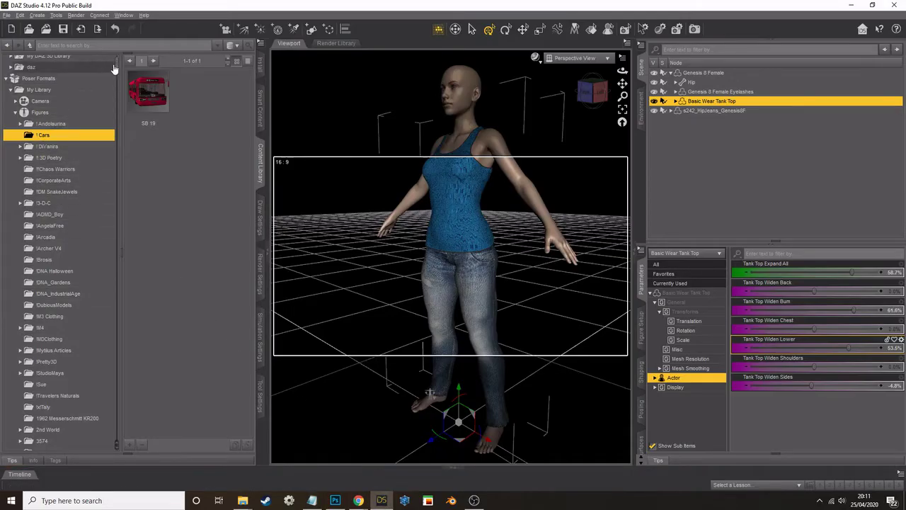
Load the Hellcycle III motorcycle into the scene from the James Gang folder of the Poser Props library
drag(116, 67, 110, 248)
scroll(83, 290, down, 10)
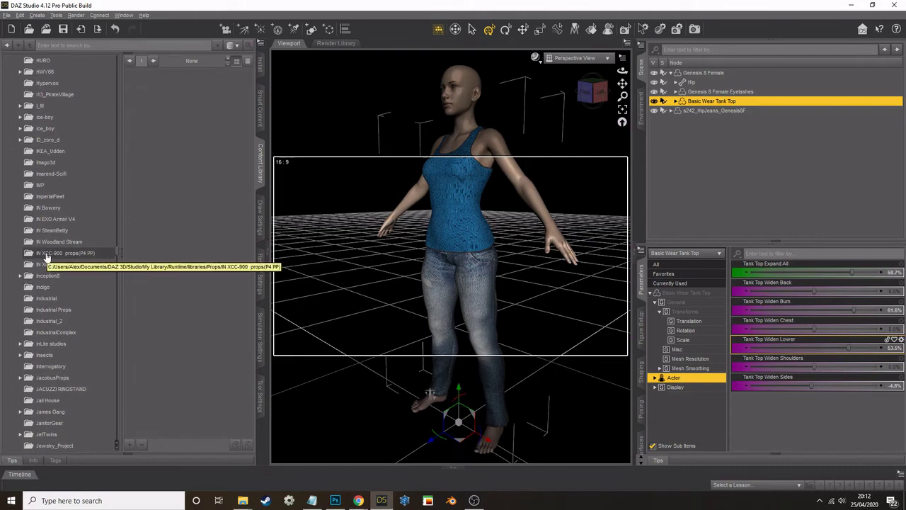
scroll(49, 283, down, 3)
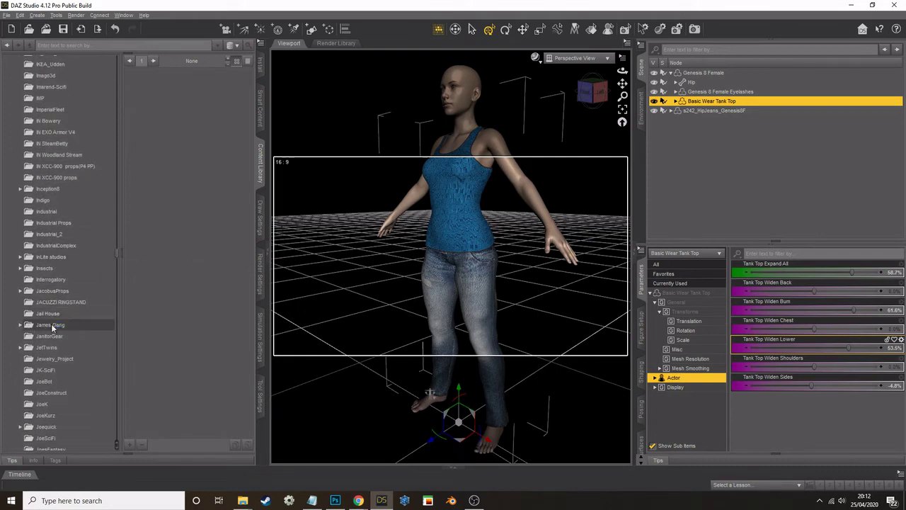
click(52, 326)
click(20, 324)
click(45, 336)
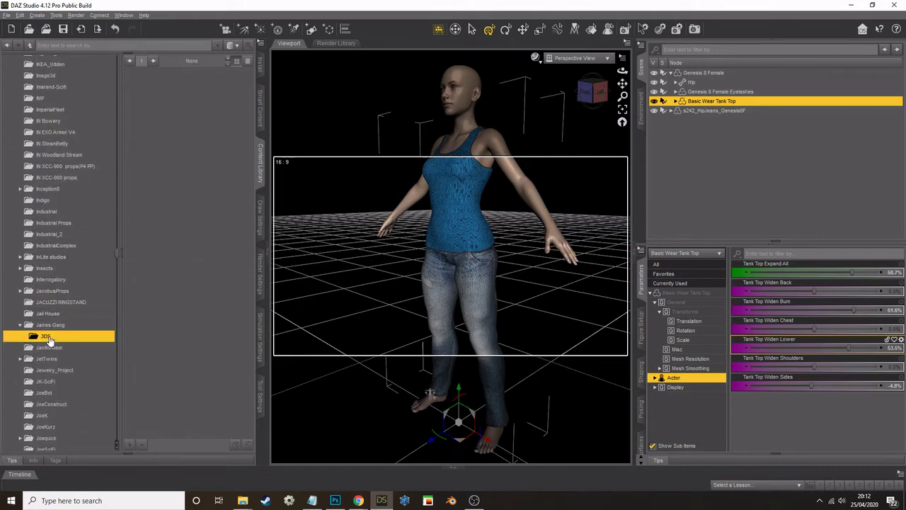
click(49, 324)
double_click(162, 113)
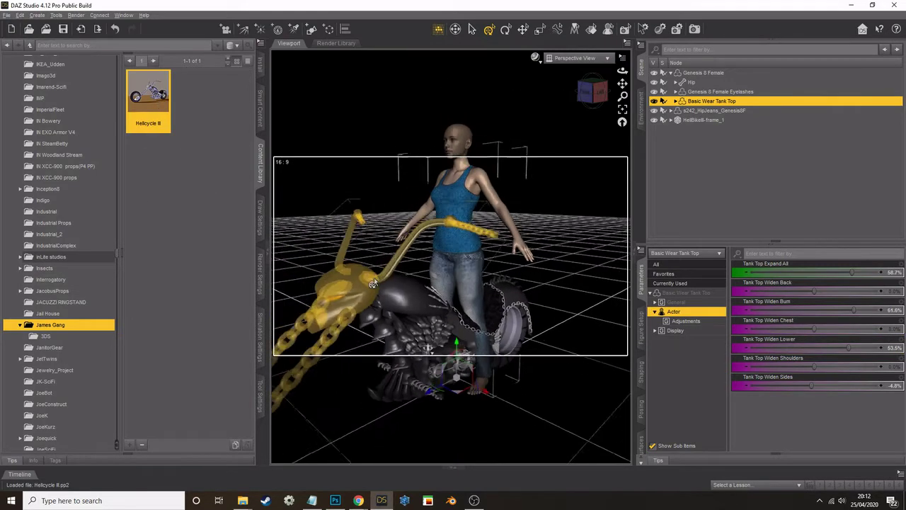
Try rotating the motorcycle's front forks, and undo the rotation
click(368, 289)
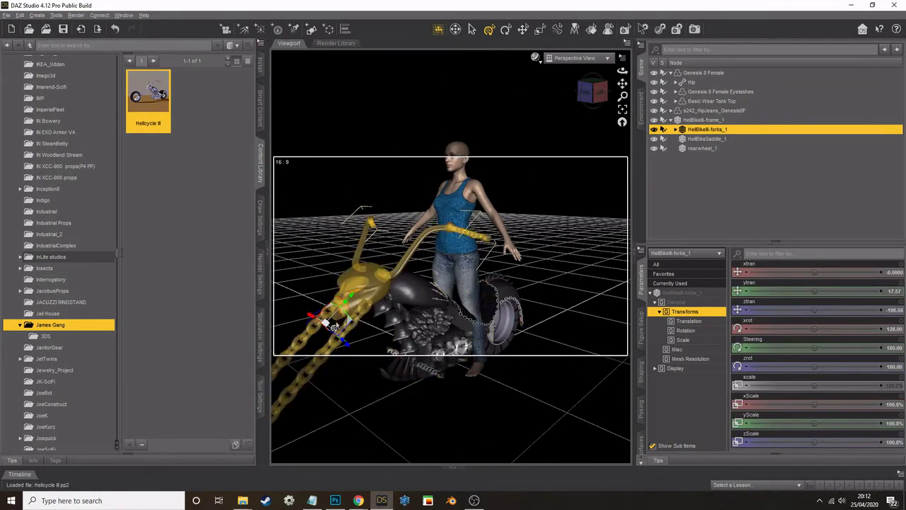
drag(333, 325, 284, 306)
click(19, 15)
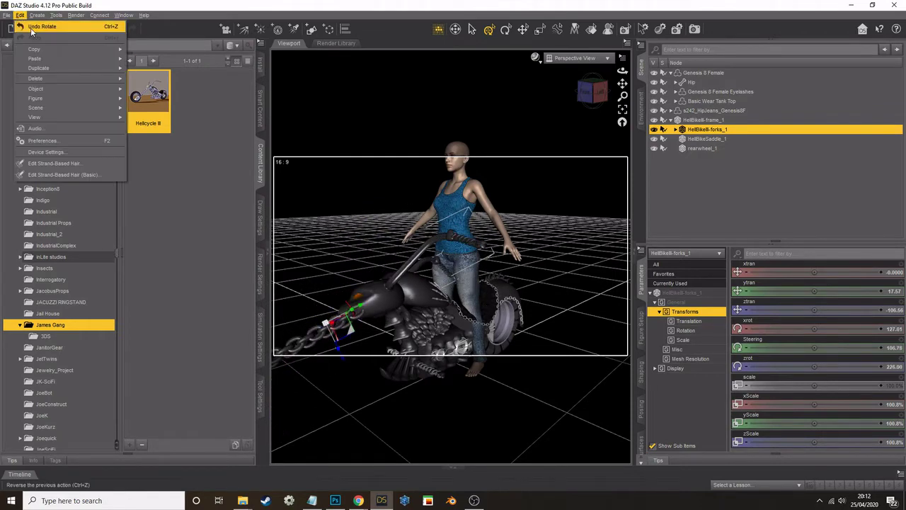
click(31, 28)
Examine the Mesh Resolution and Display parameters of the motorcycle frame
drag(591, 90, 568, 114)
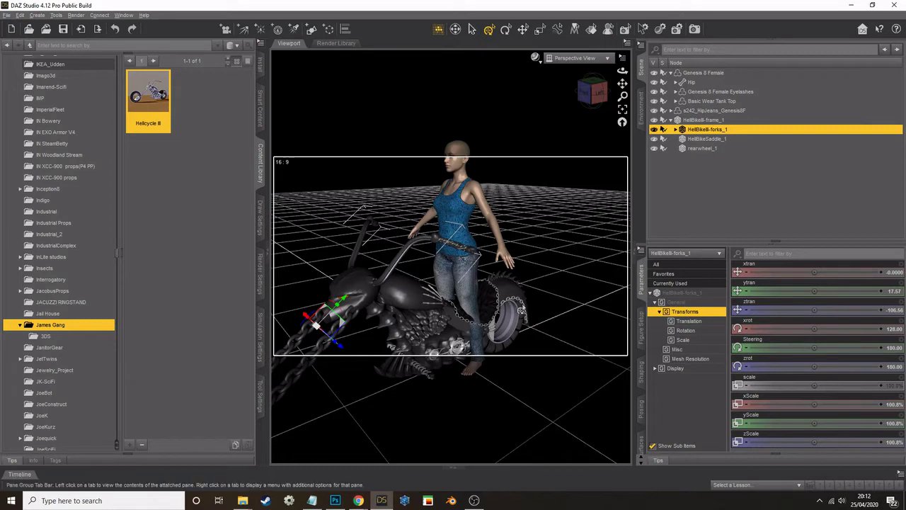
click(416, 311)
click(688, 359)
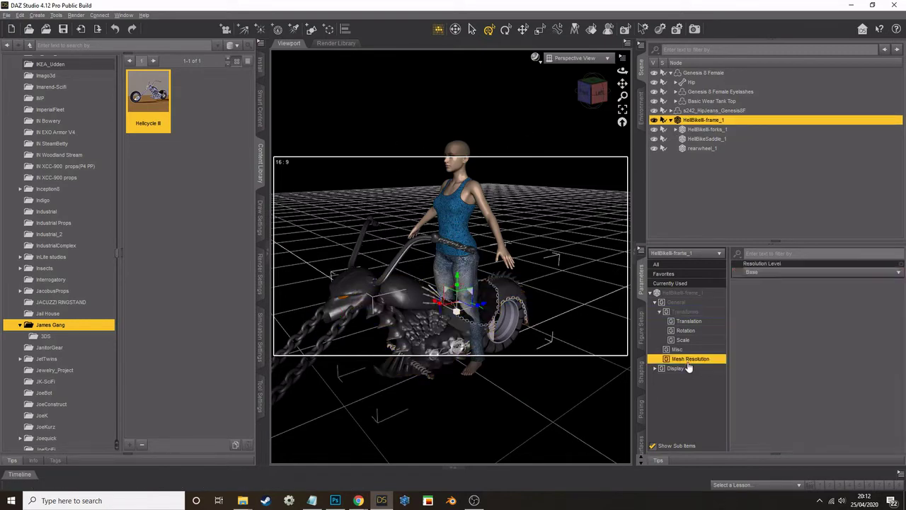
click(683, 371)
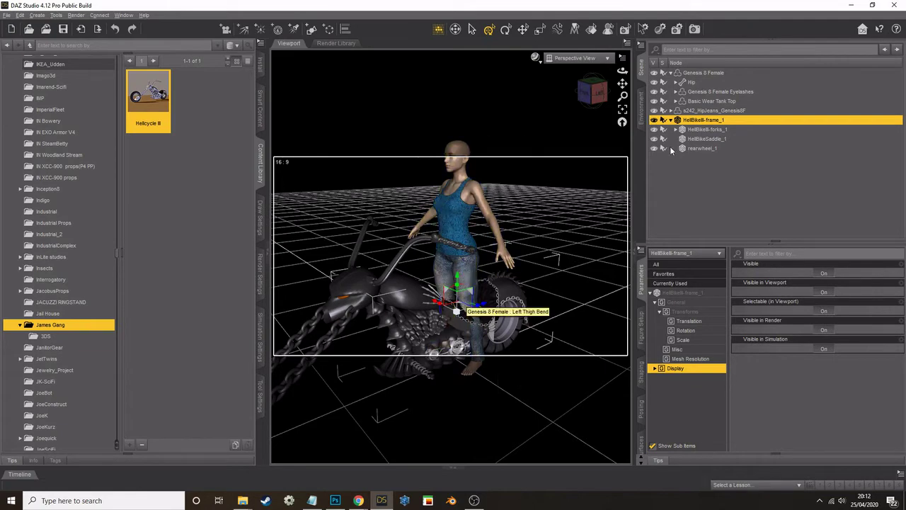
Select the whole Genesis 8 Female figure and lower it vertically toward the motorcycle's saddle
scroll(453, 249, down, 2)
scroll(453, 249, down, 1)
click(458, 216)
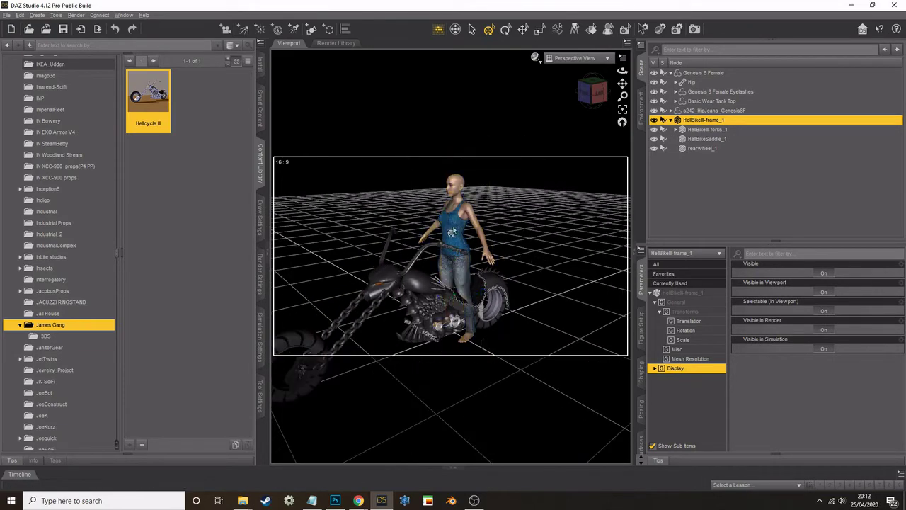
click(641, 412)
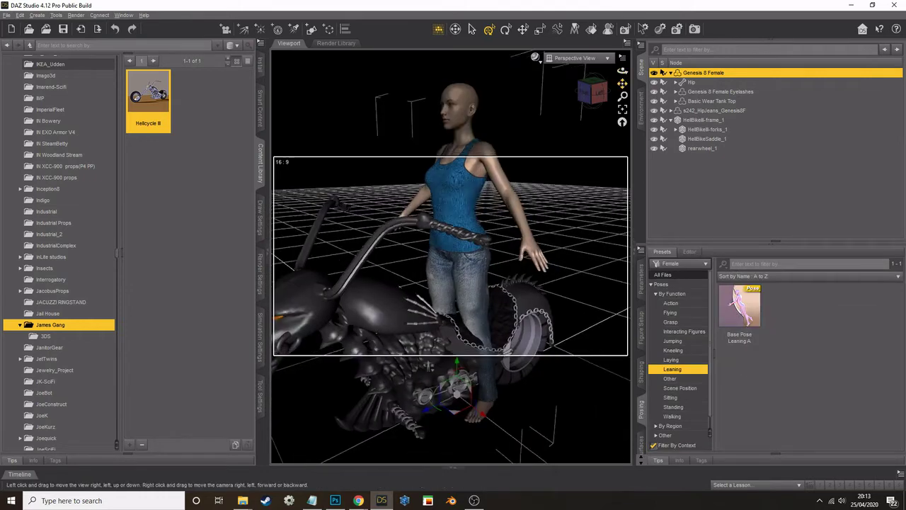
scroll(454, 249, up, 3)
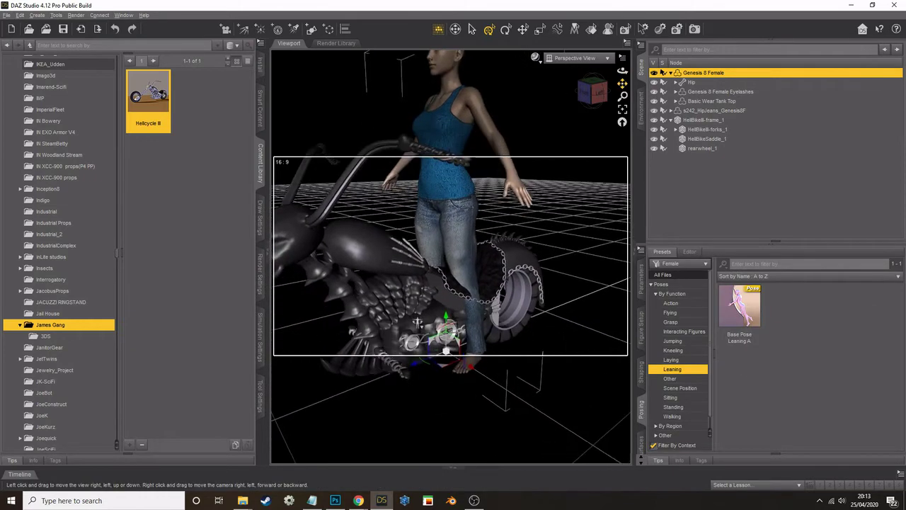
drag(445, 319, 450, 340)
Pose the figure's legs astride the motorcycle by rotating the left thigh, bending the left shin back and rotating the right thigh
click(461, 288)
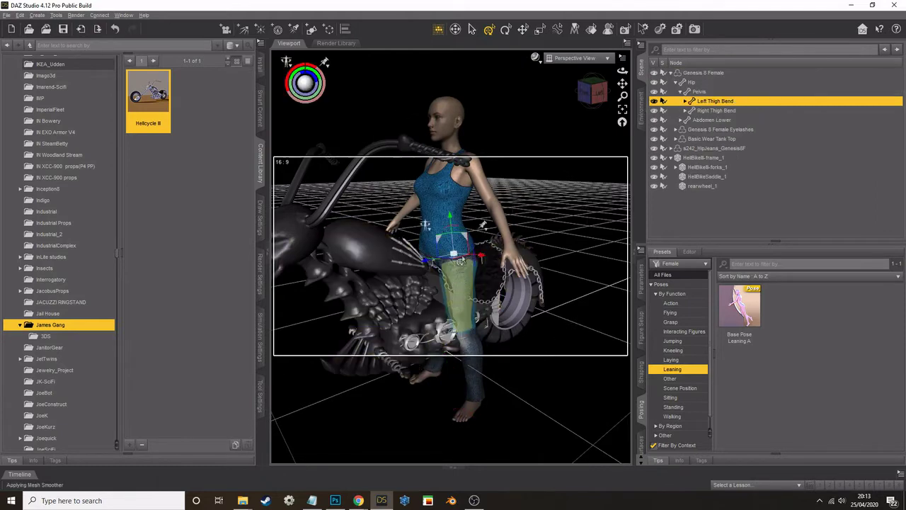
drag(460, 254, 473, 259)
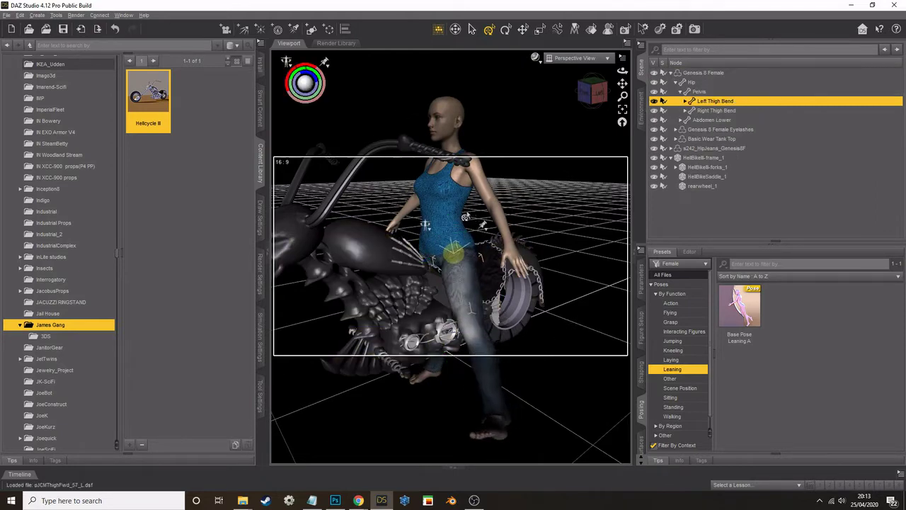
click(479, 368)
drag(470, 340, 477, 392)
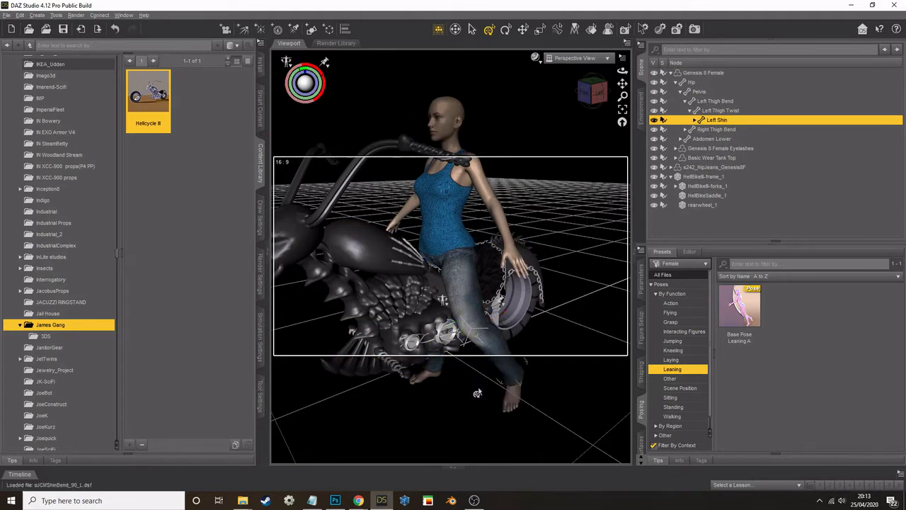
click(429, 261)
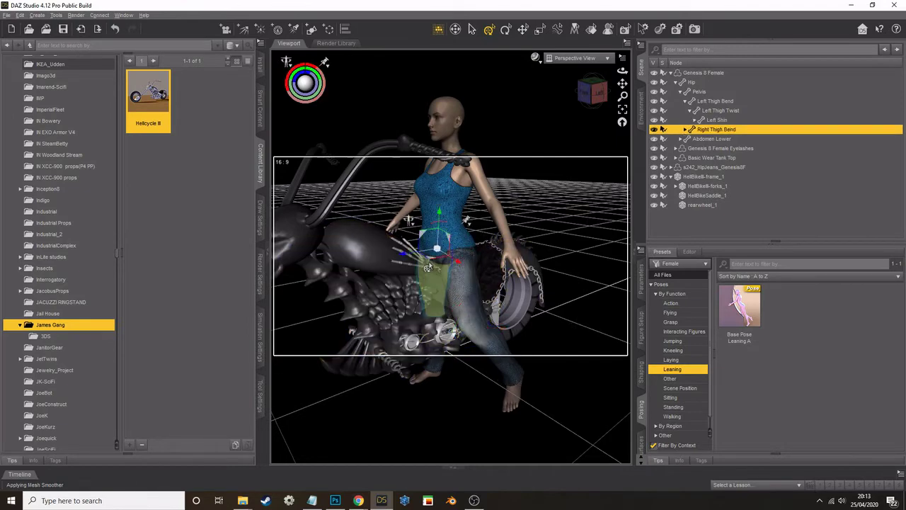
drag(441, 257, 444, 270)
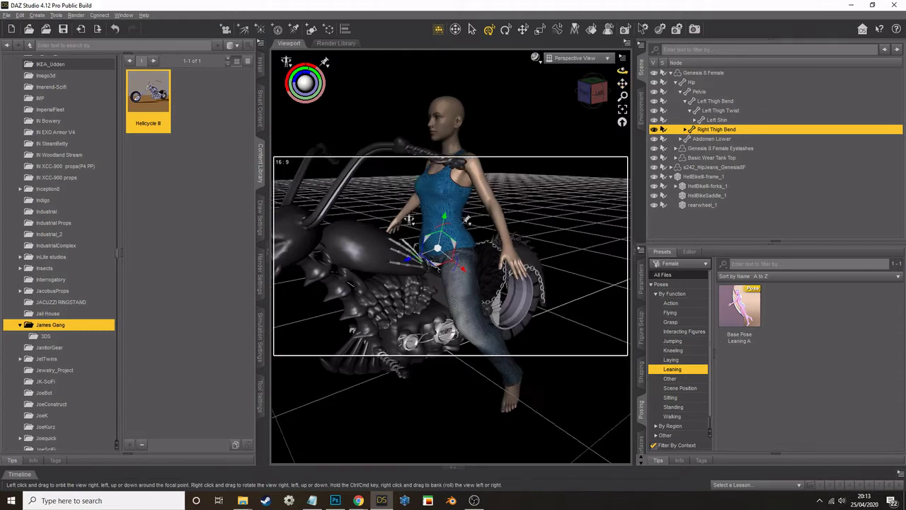
Shift the figure's upper body slightly and raise the left arm forward to the motorcycle's handlebar
drag(286, 61, 493, 187)
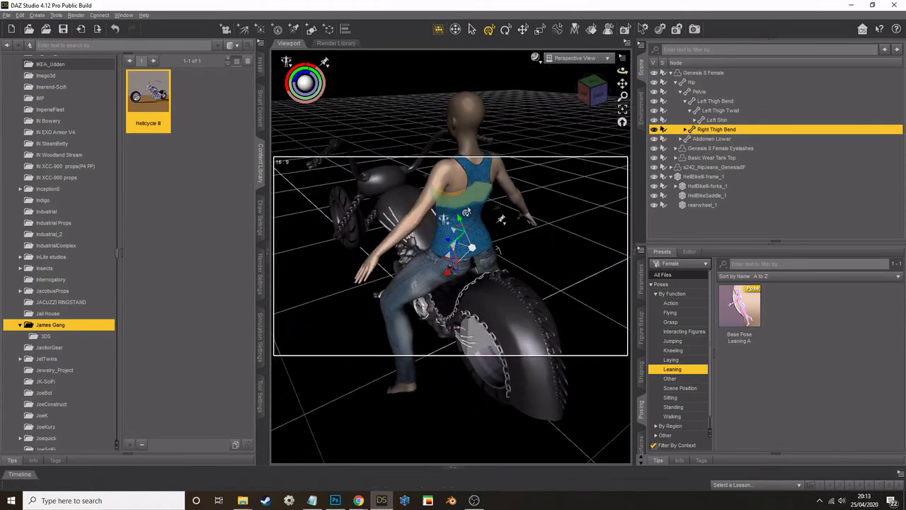
click(496, 207)
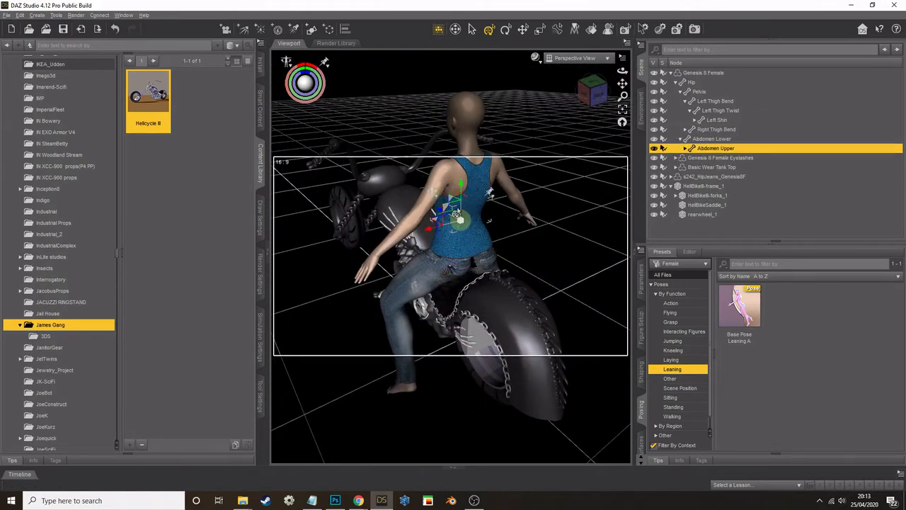
click(427, 183)
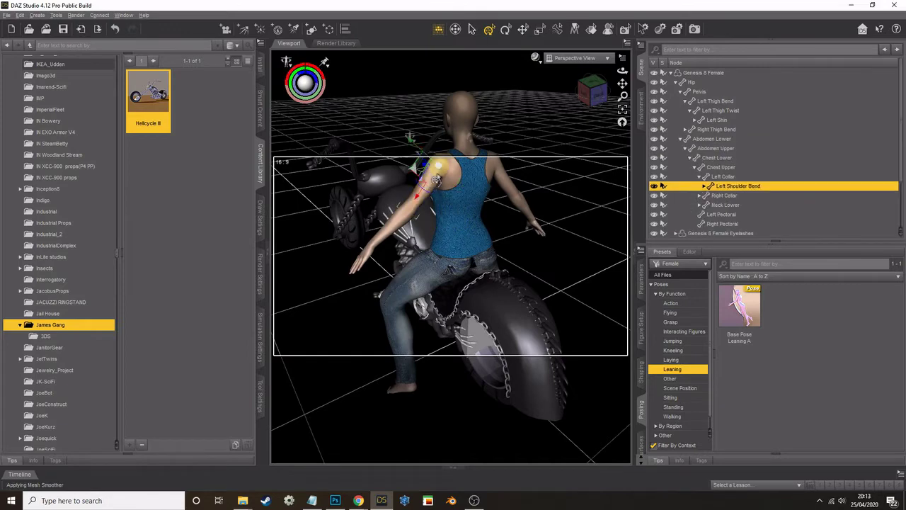
drag(415, 179, 326, 147)
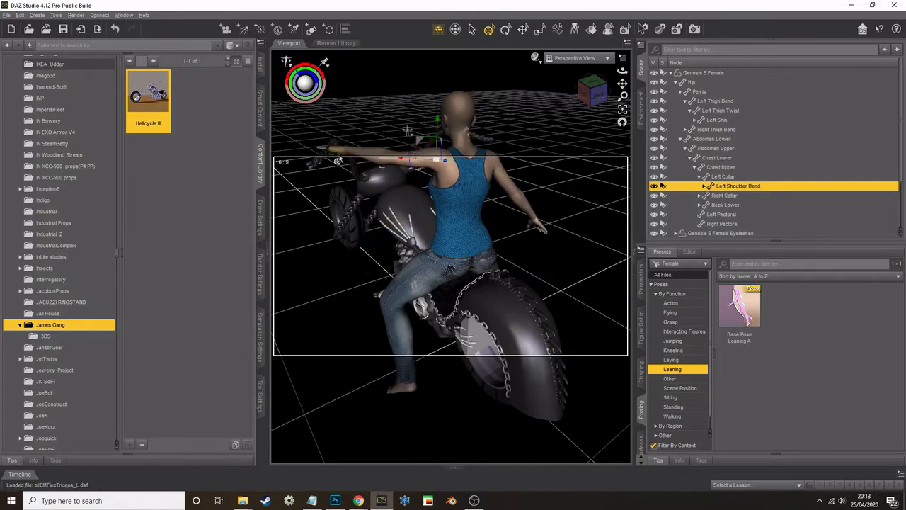
Bring the figure's right arm forward over the motorcycle's tank and rotate the right hand at the wrist
mouse_move(621, 71)
mouse_down()
mouse_move(594, 72)
mouse_move(614, 71)
mouse_up()
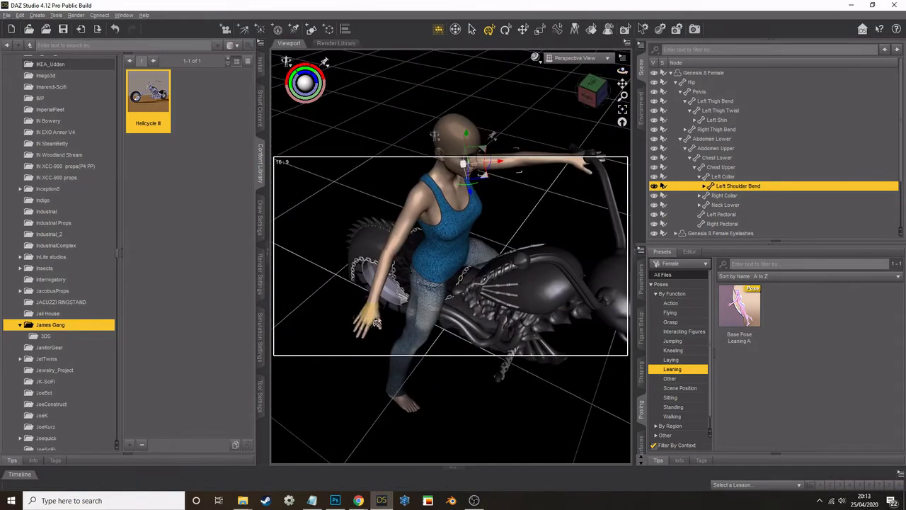
drag(377, 322, 499, 286)
click(507, 289)
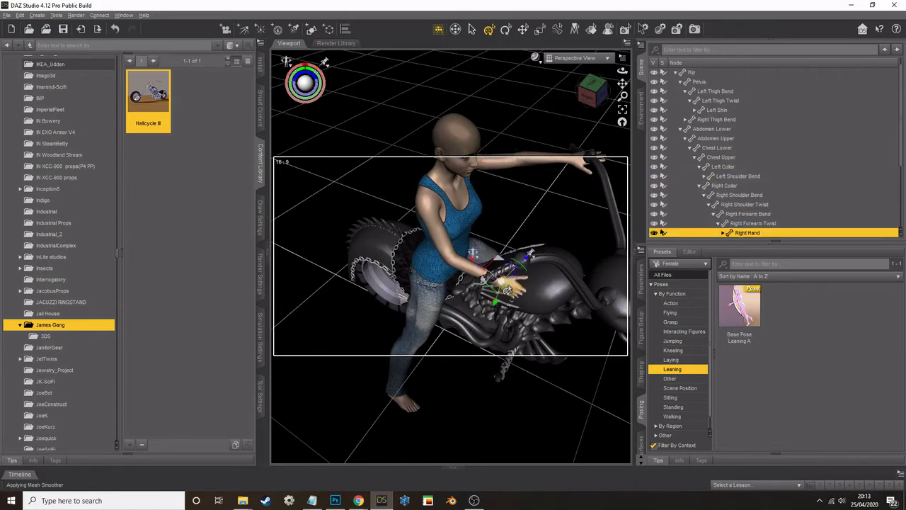
drag(490, 285, 487, 278)
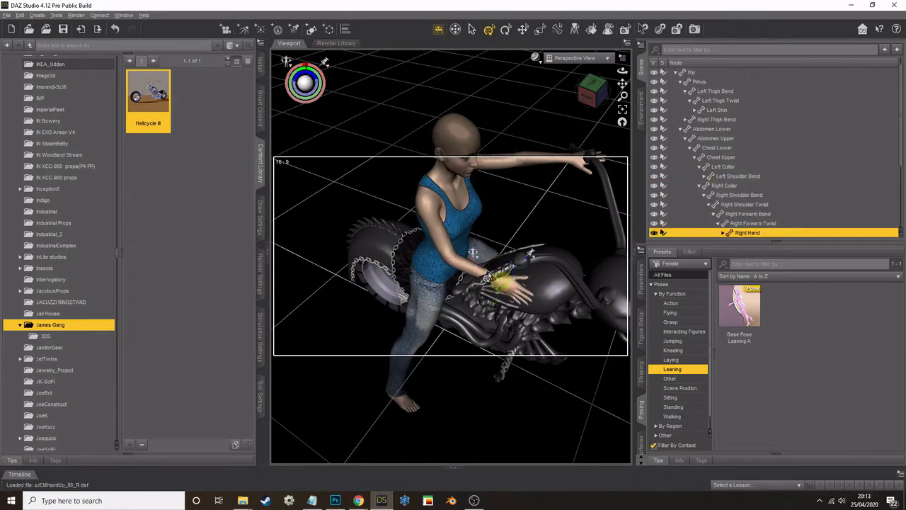
drag(621, 71, 614, 70)
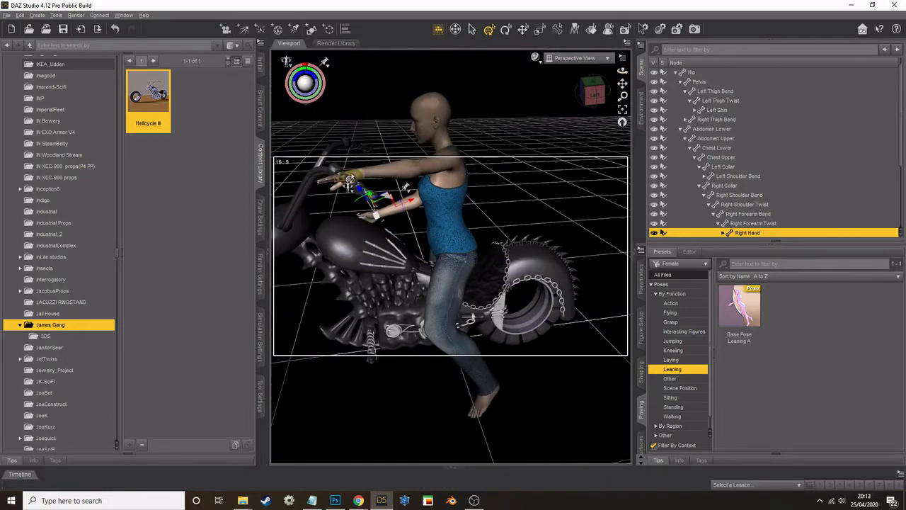
Rotate the figure's left hand to line up with the handlebar grip and set Left Fingers Grasp to 100%
click(360, 181)
mouse_move(361, 182)
mouse_down()
mouse_move(365, 188)
mouse_move(356, 177)
mouse_up()
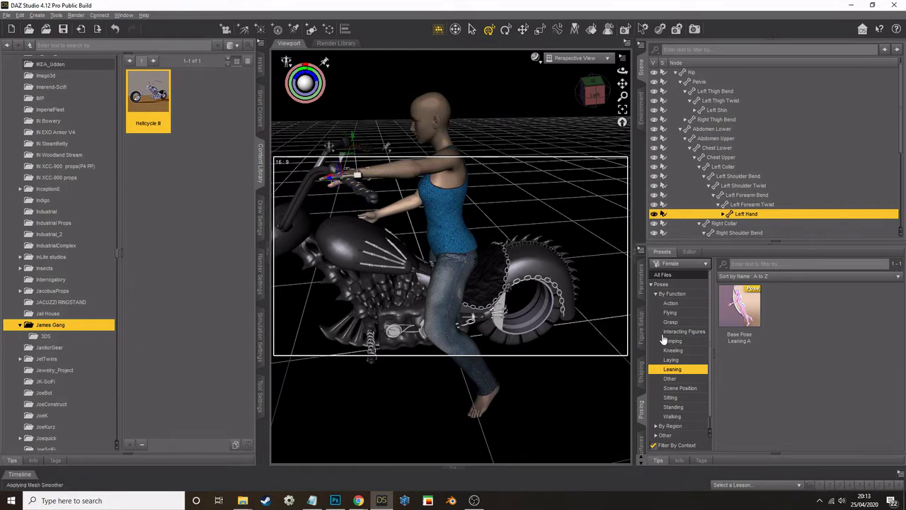
click(642, 297)
click(674, 350)
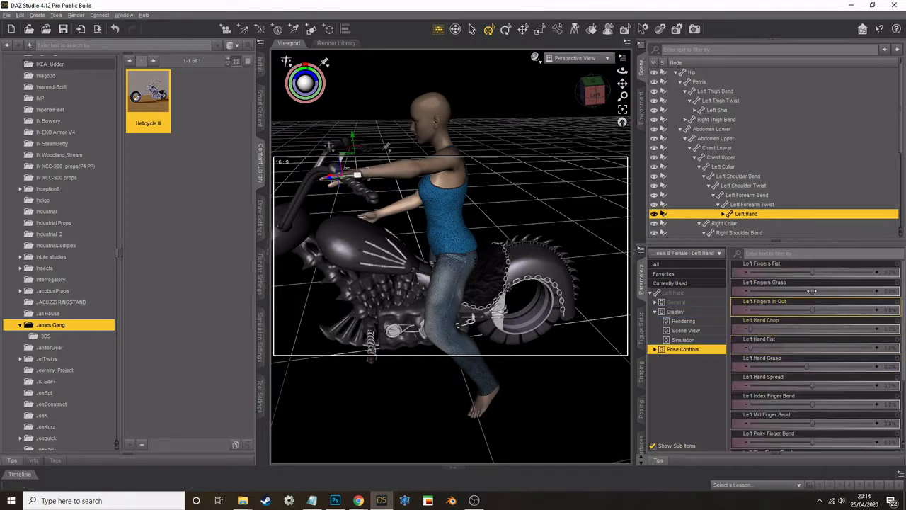
drag(866, 290, 893, 290)
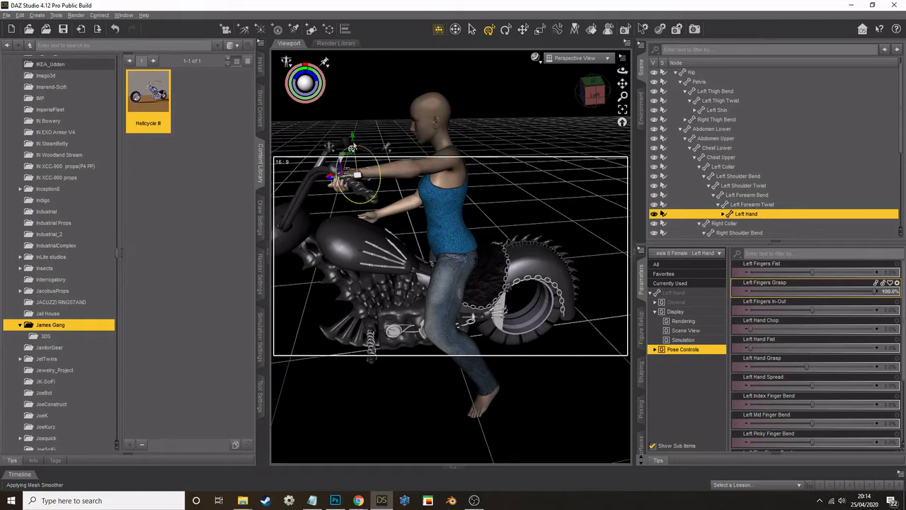
drag(352, 138, 352, 131)
Enlarge the viewport by collapsing the side panes and frame the whole motorcycle and rider in a three-quarter front view
drag(593, 93, 500, 223)
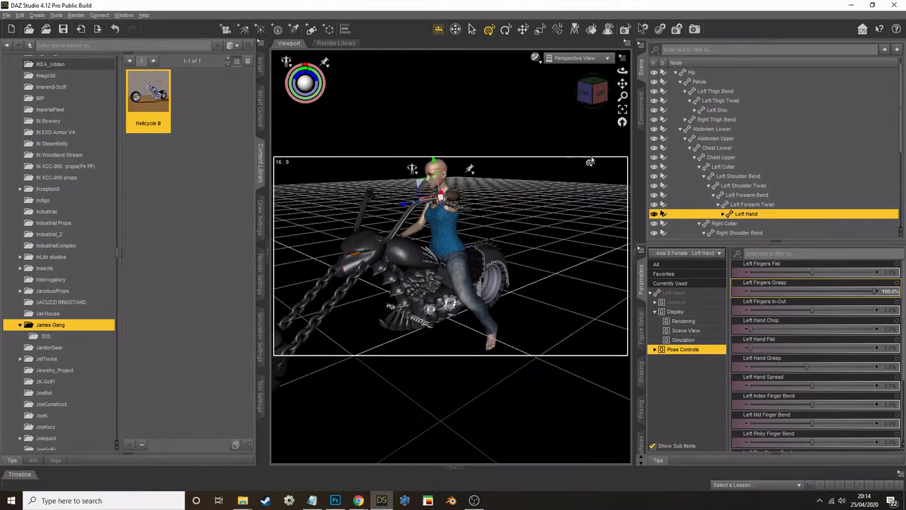
drag(590, 162, 540, 224)
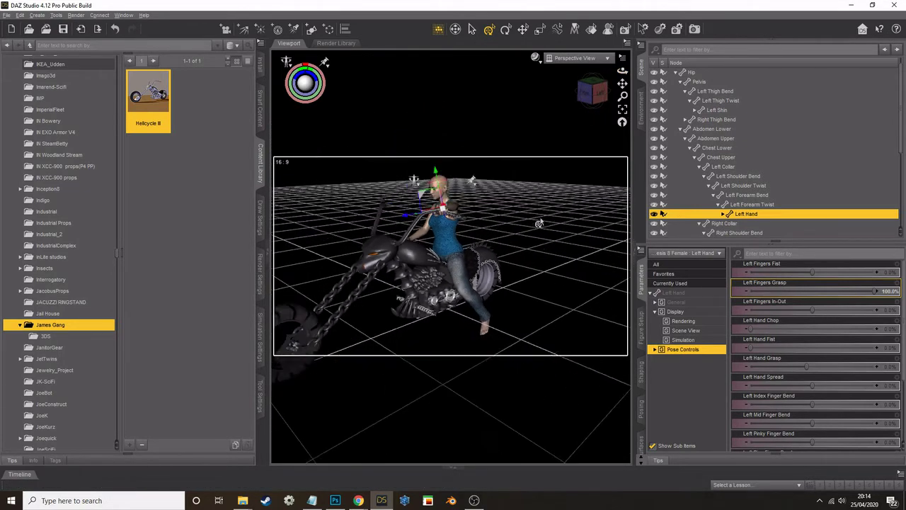
click(263, 257)
click(264, 258)
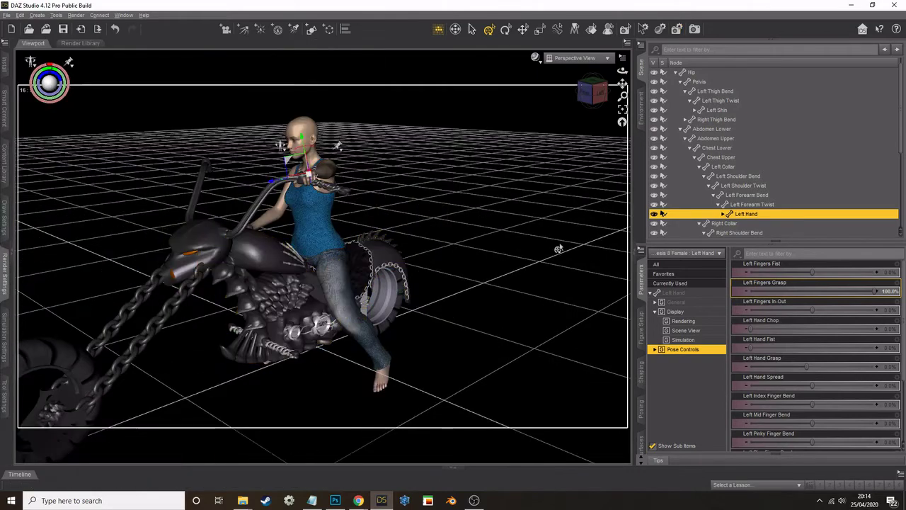
click(629, 258)
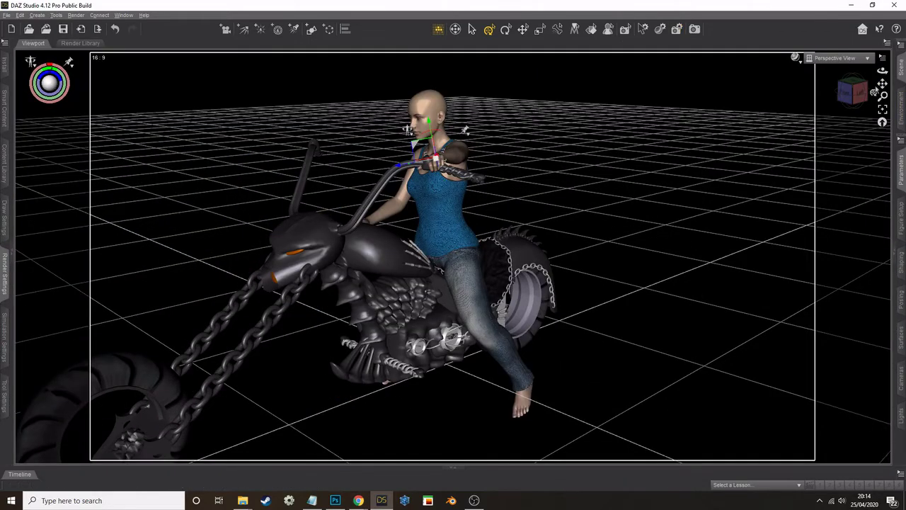
drag(881, 83, 832, 92)
scroll(600, 171, down, 3)
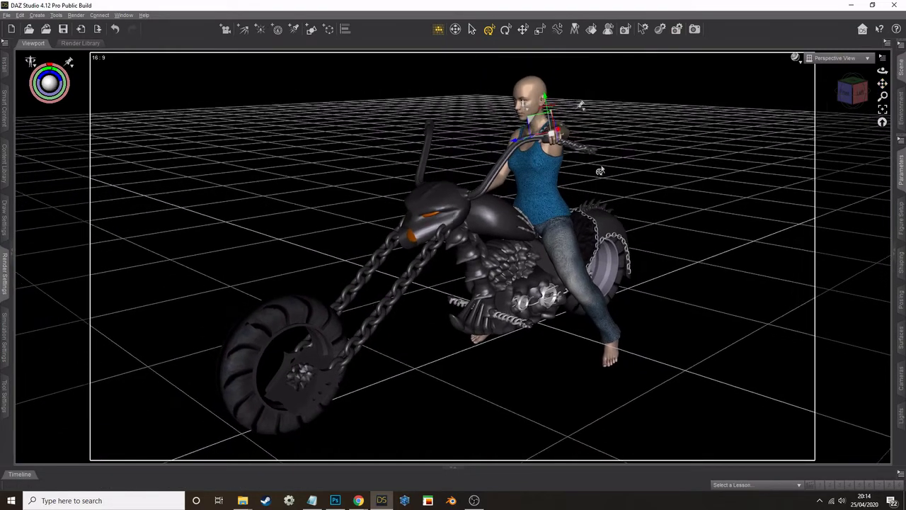
drag(882, 71, 871, 55)
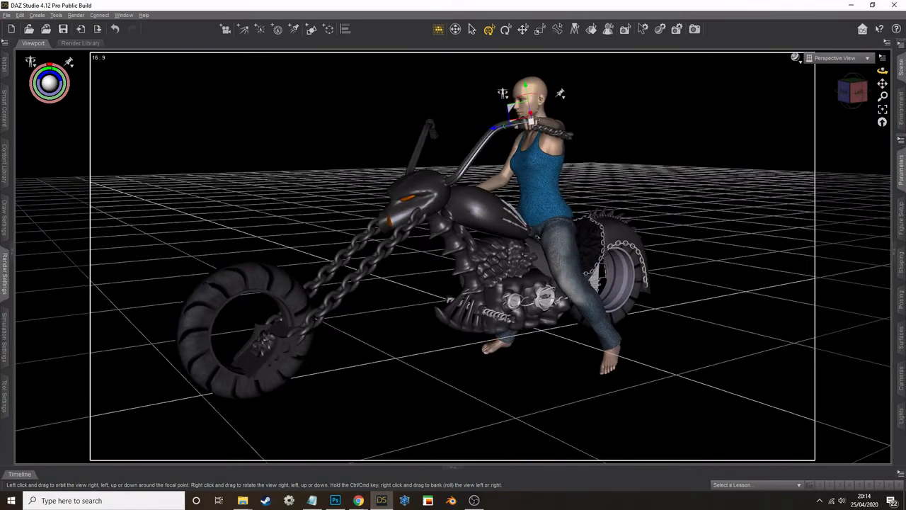
Make a test render of the rider on the motorcycle and discard it
click(76, 15)
click(103, 24)
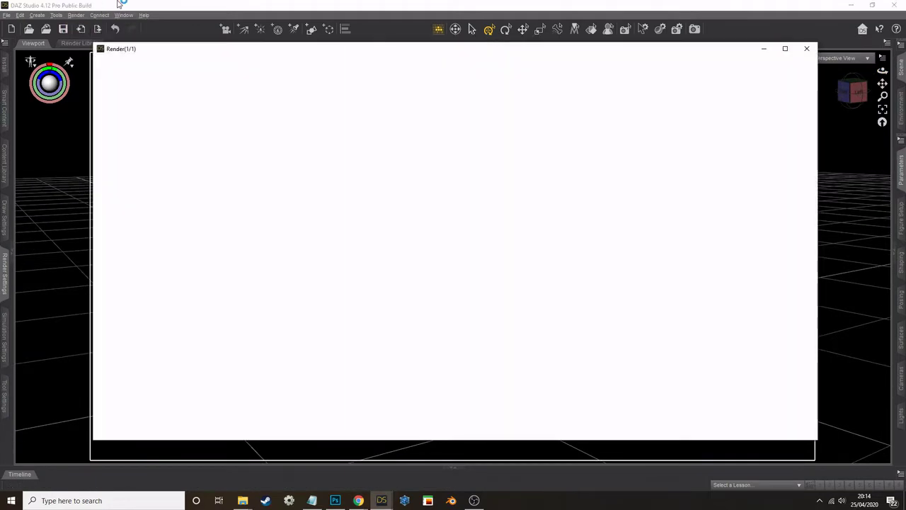
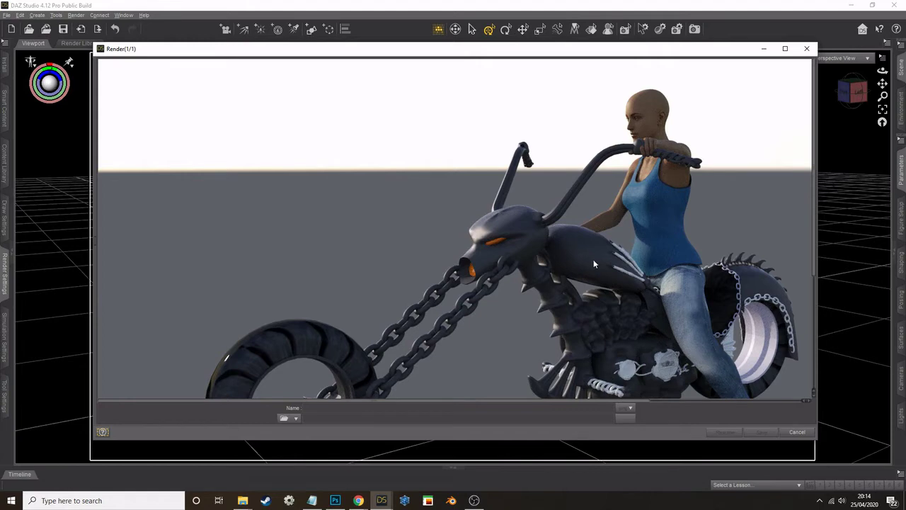
click(809, 49)
click(436, 258)
click(806, 49)
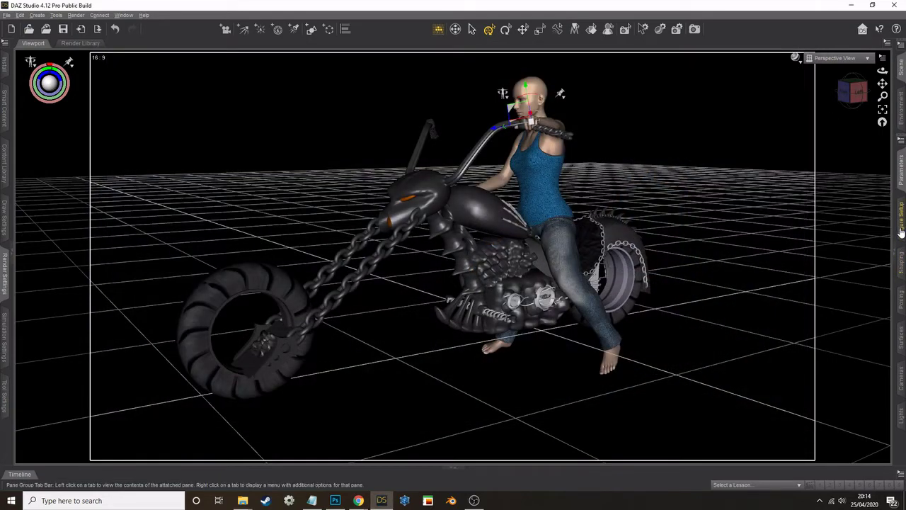
Set the Lighting Model of the motorcycle frame's emblem0 surface to Metallic
click(902, 341)
click(354, 283)
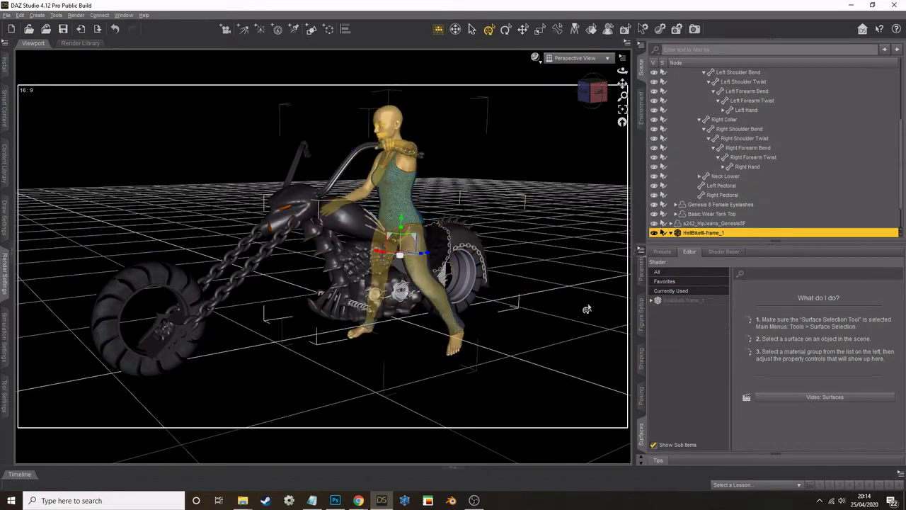
click(650, 300)
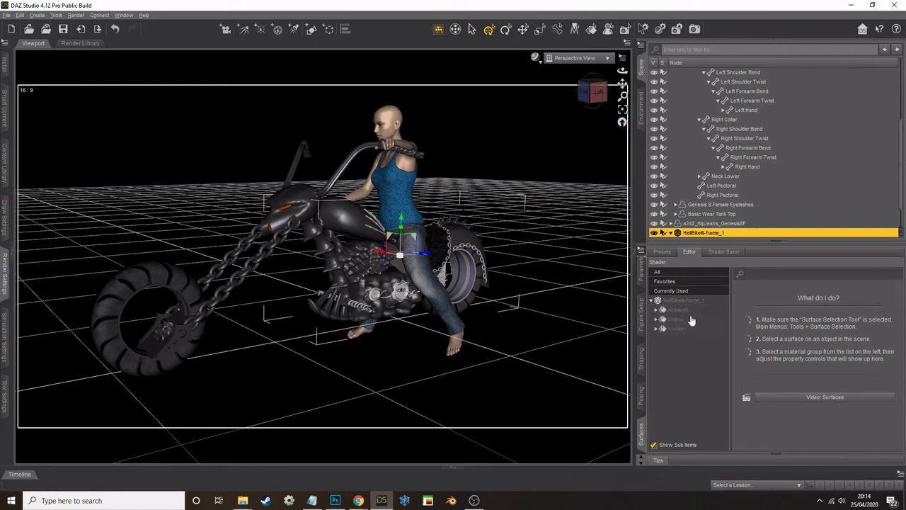
click(685, 310)
click(754, 311)
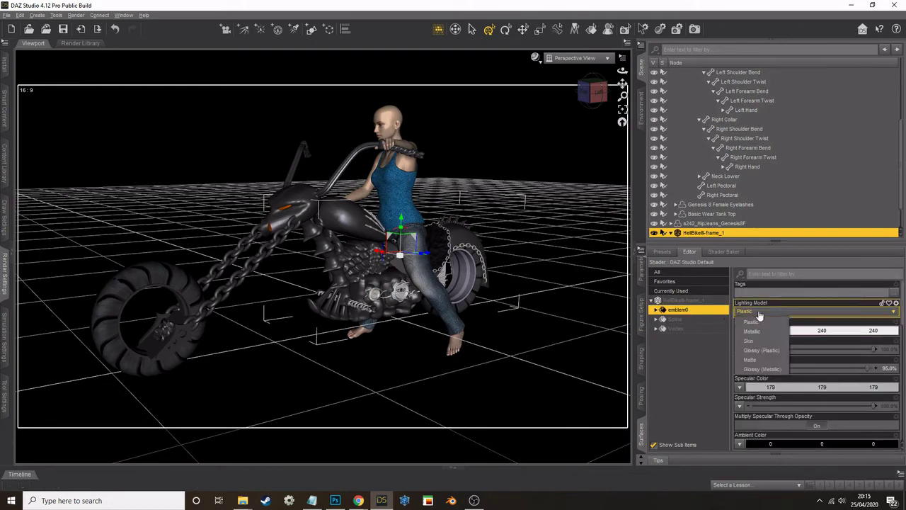
click(764, 332)
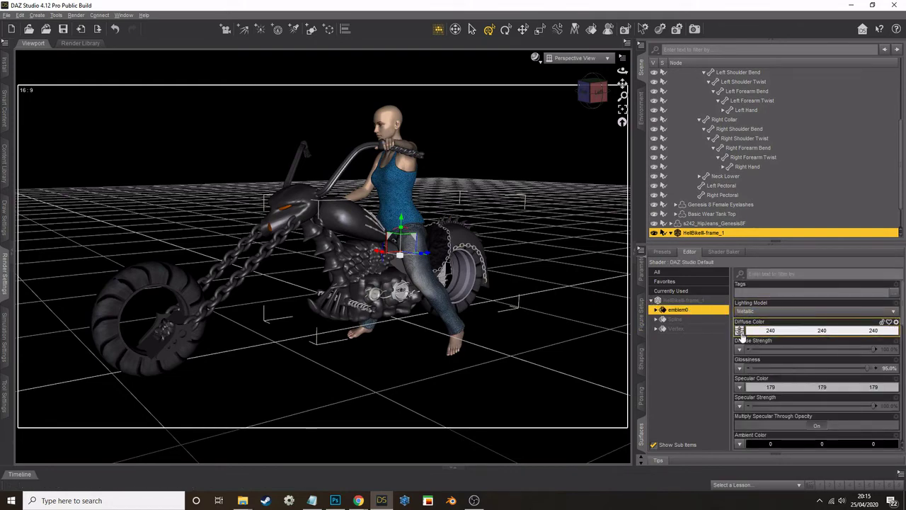
mouse_move(739, 332)
Set the Lighting Model of the motorcycle frame's Spline surface to Metallic
click(688, 320)
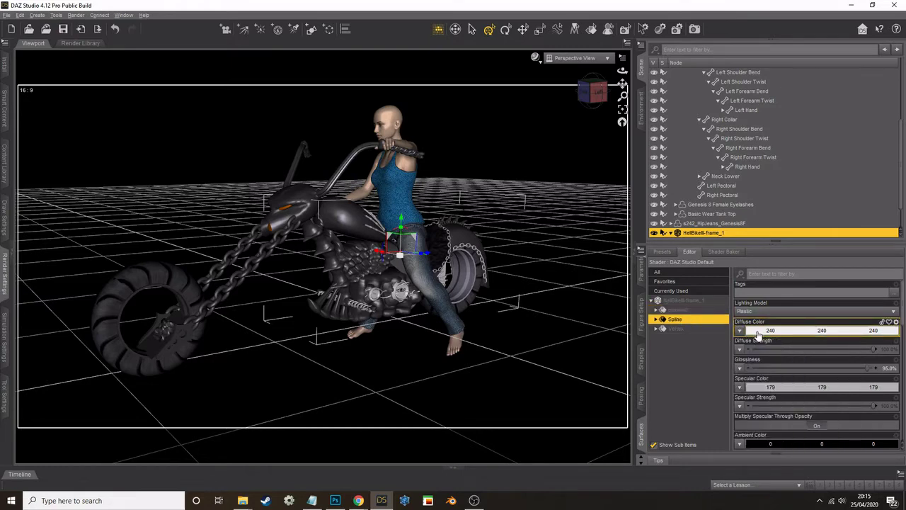
click(757, 311)
click(754, 329)
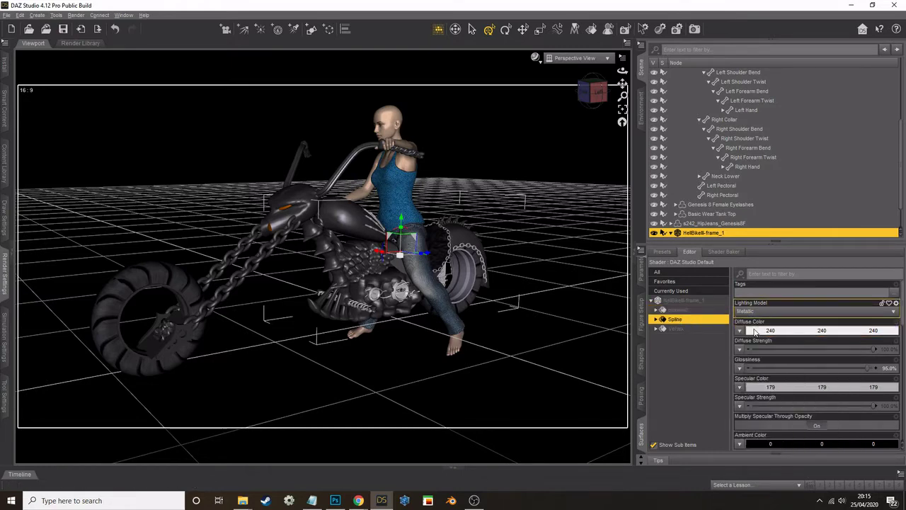
Select the frame's Vertex surface and examine the motorcycle's finish in the Hellcycle III images on Renderosity in Chrome, returning to DAZ Studio
click(679, 330)
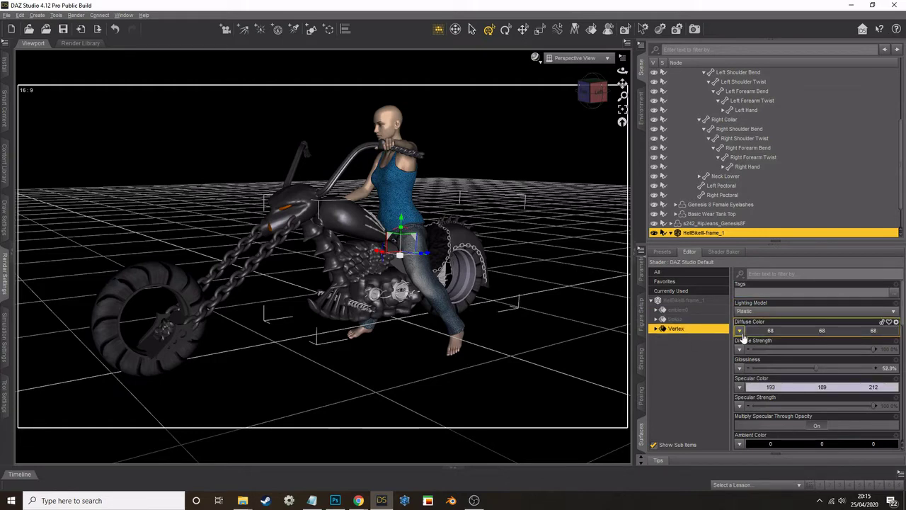
mouse_move(359, 501)
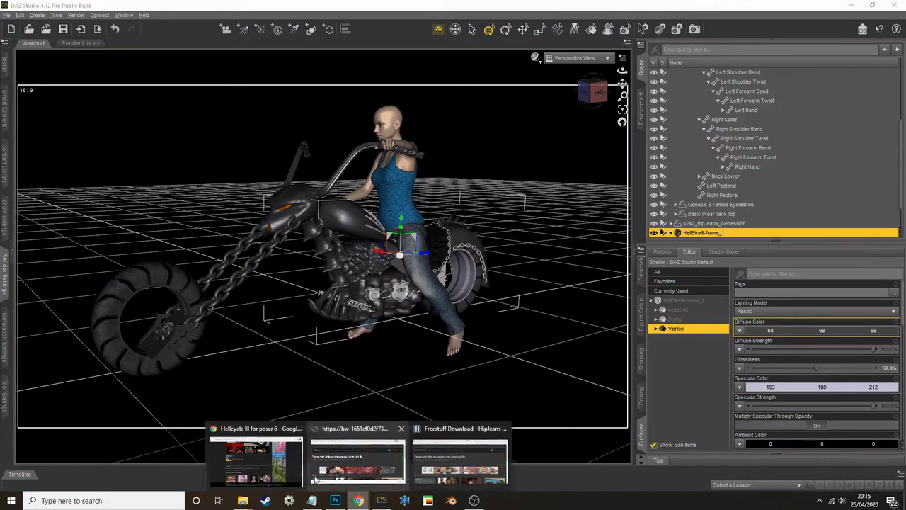
click(276, 466)
scroll(445, 373, up, 5)
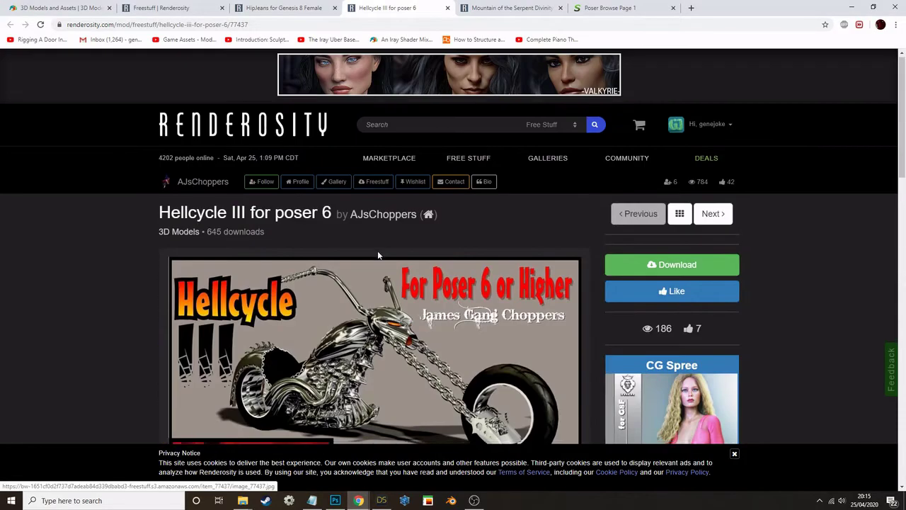
scroll(378, 250, down, 2)
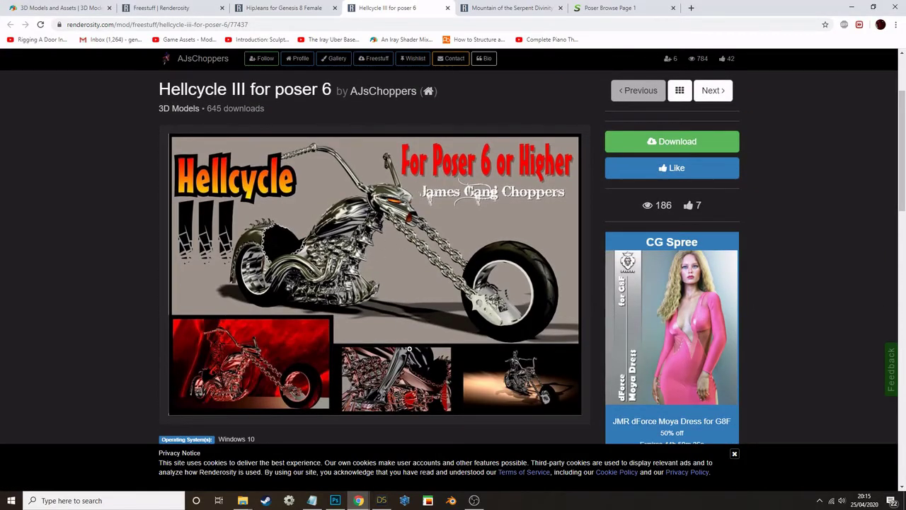
click(382, 500)
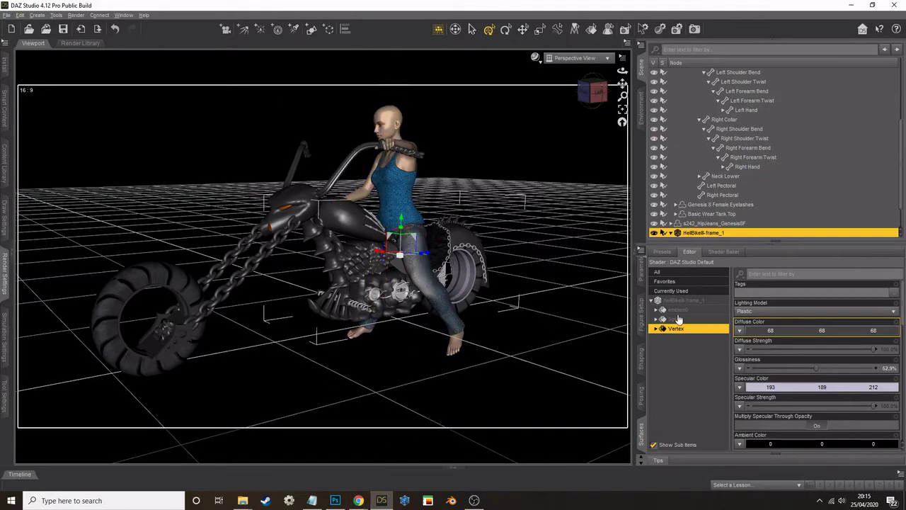
Open the DAZ Uber folder of the Iray shader presets in My DAZ 3D Library under DAZ Studio Formats
click(6, 162)
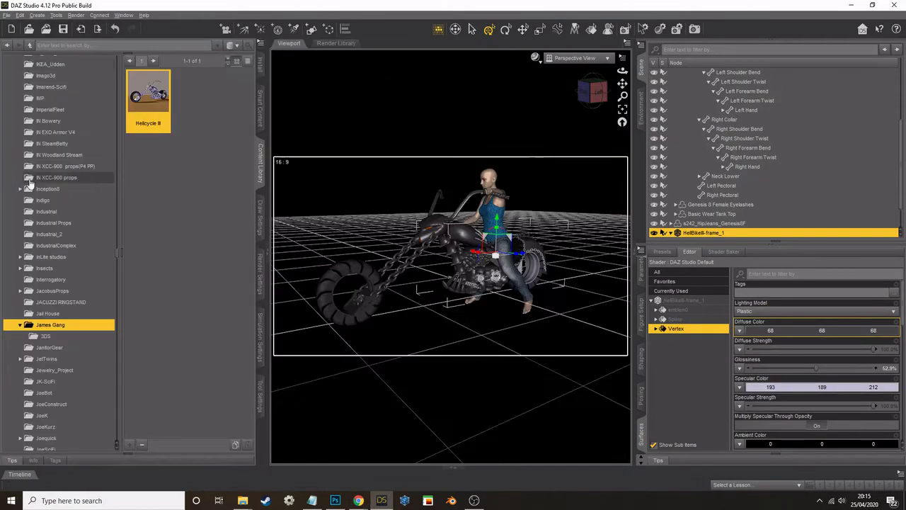
drag(117, 255, 118, 61)
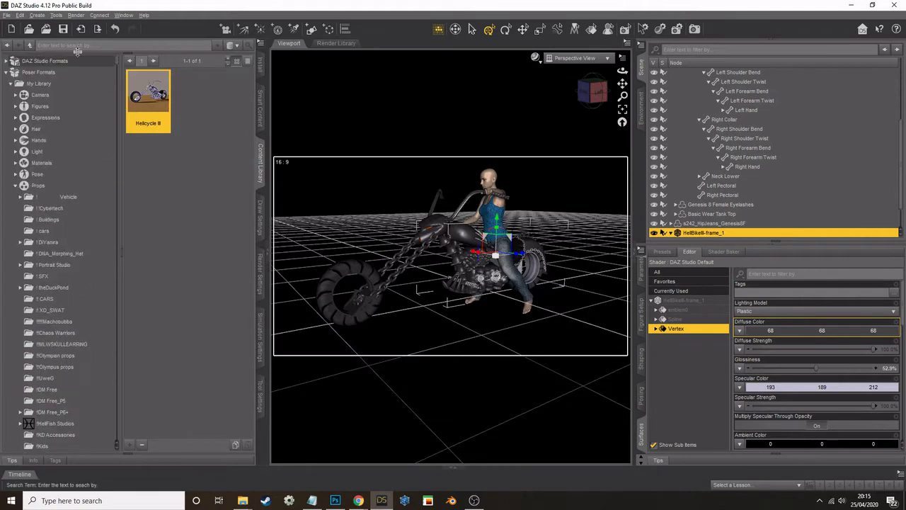
click(7, 72)
click(7, 61)
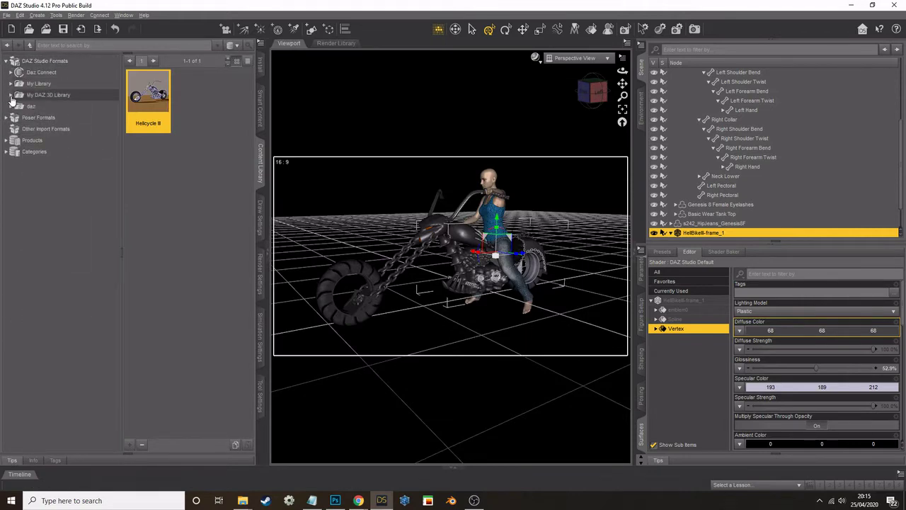
click(11, 95)
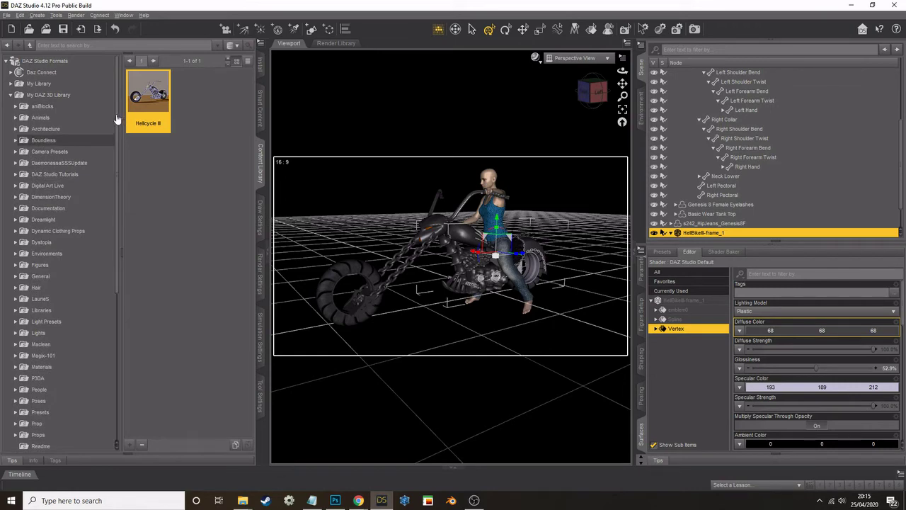
scroll(113, 240, down, 5)
scroll(113, 241, down, 2)
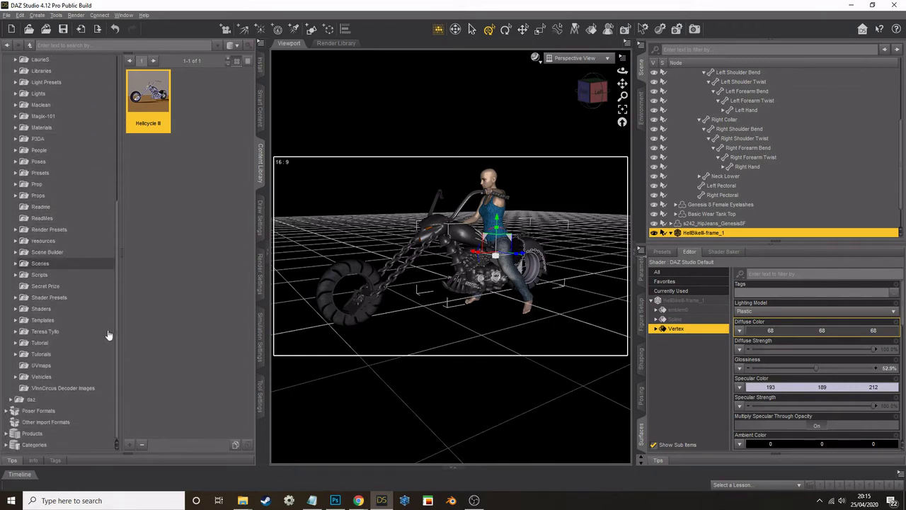
click(16, 297)
scroll(22, 283, down, 4)
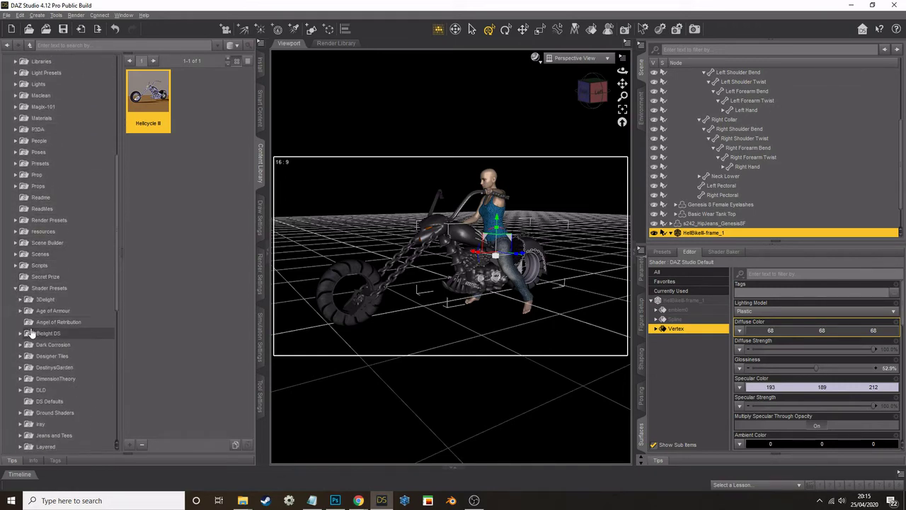
click(19, 259)
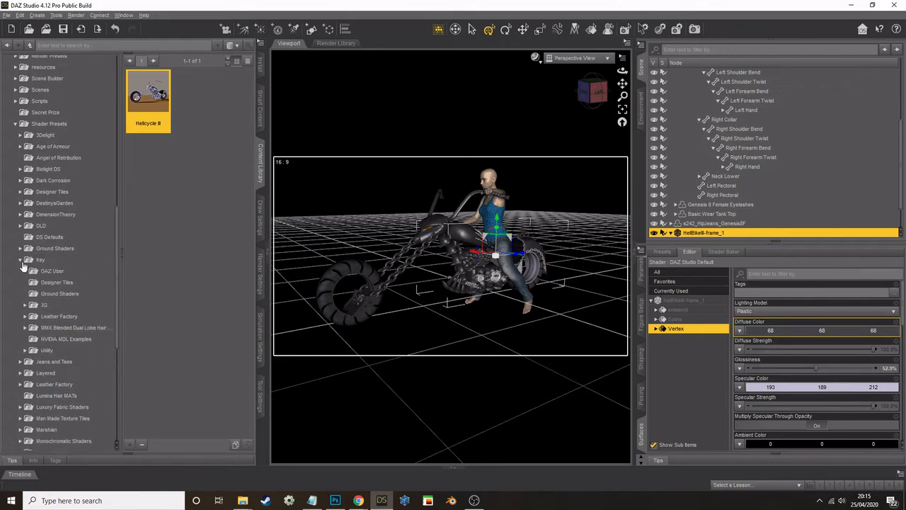
click(48, 271)
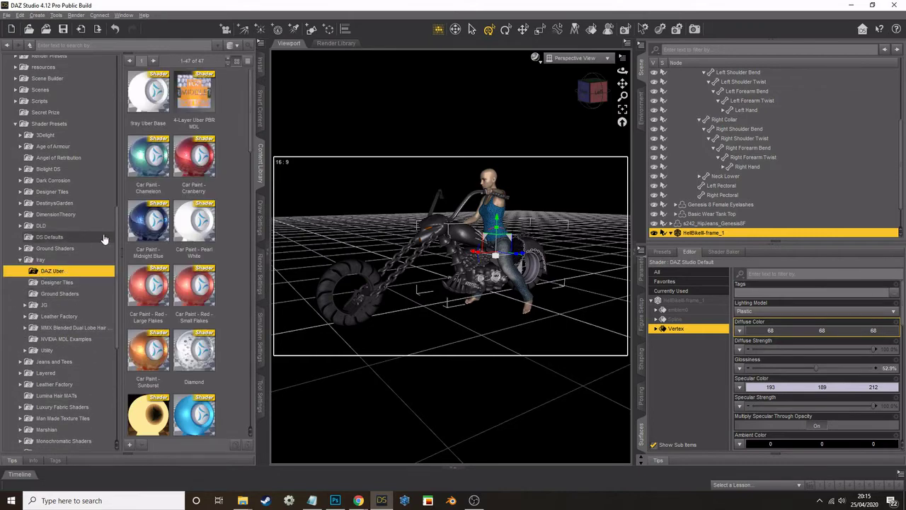
Apply the Metal - Aluminum - Satin shader to the motorcycle frame's Spline surface and Metal - Iron to its Vertex surface
scroll(173, 237, down, 5)
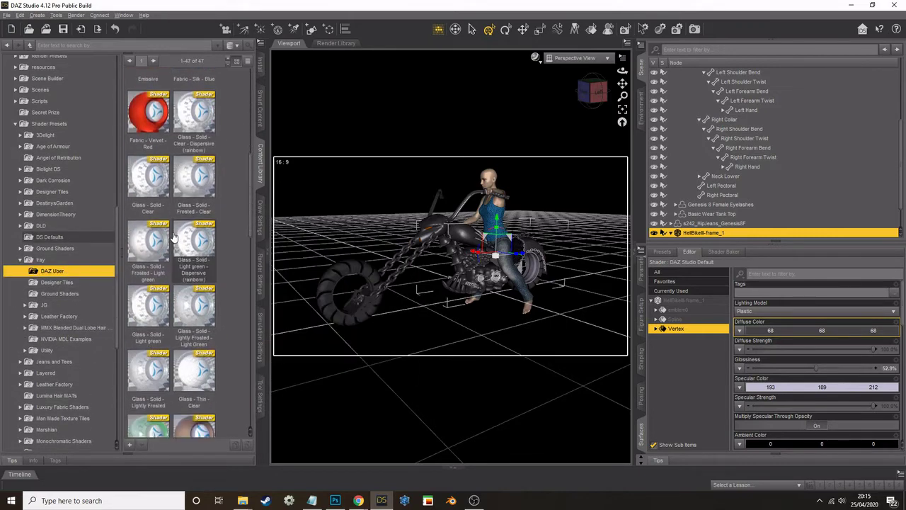
scroll(174, 237, down, 6)
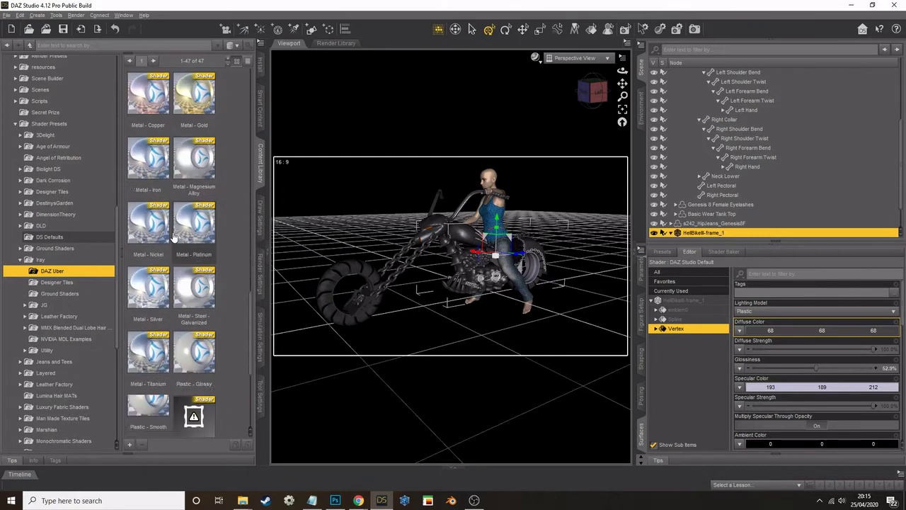
scroll(173, 237, up, 6)
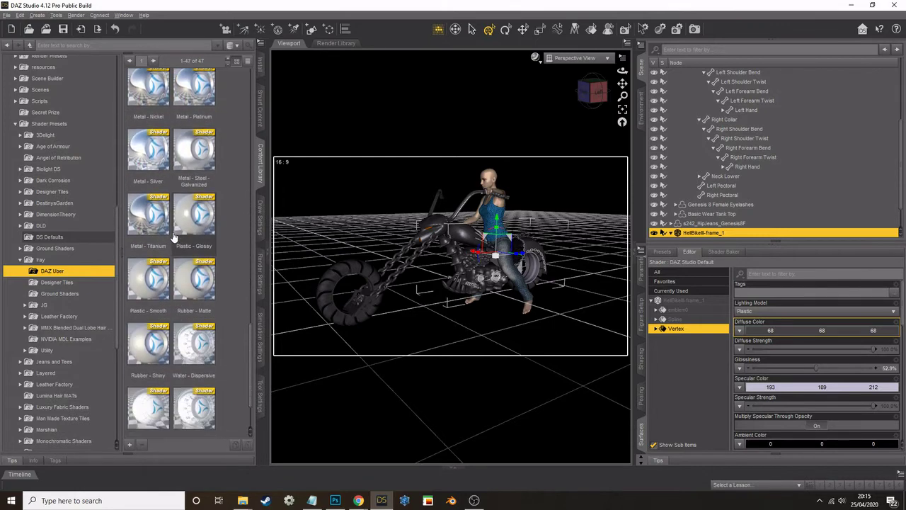
click(678, 310)
click(685, 319)
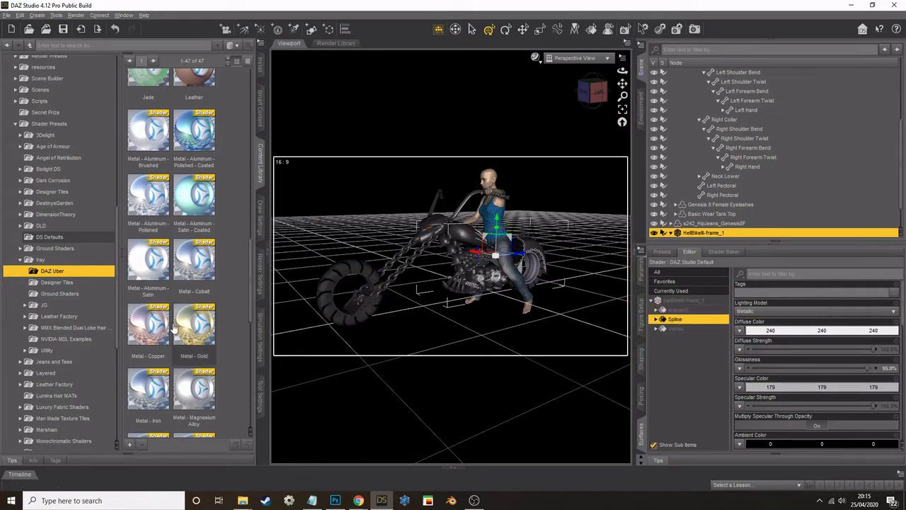
double_click(158, 268)
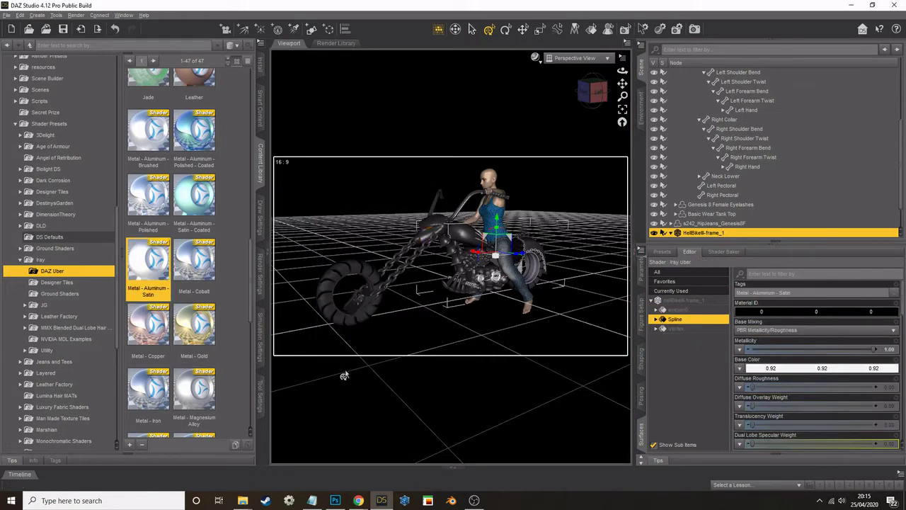
click(683, 330)
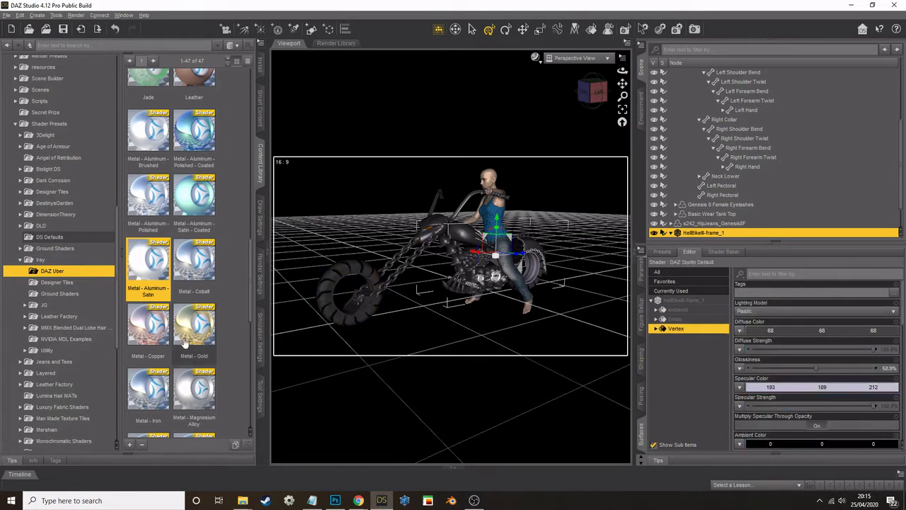
double_click(151, 391)
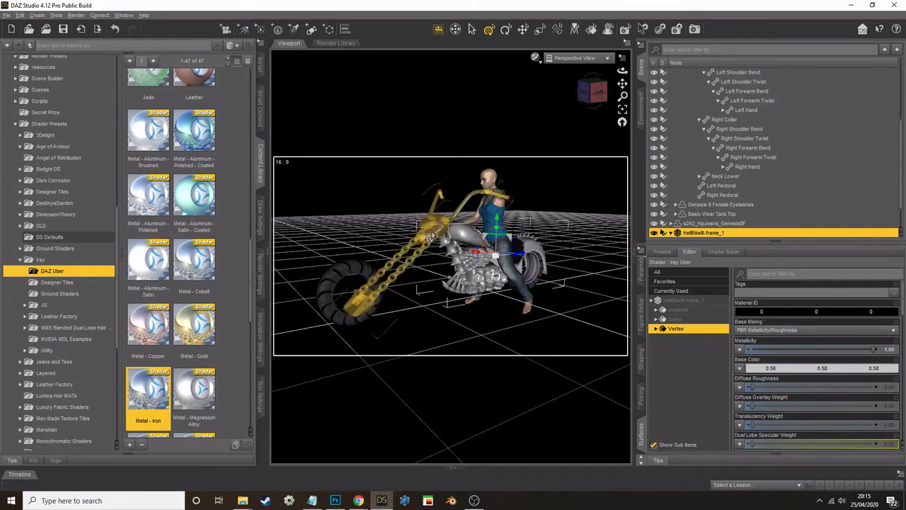
Apply the Metal - Copper shader to the Sphere0 surface of the motorcycle's forks
click(429, 238)
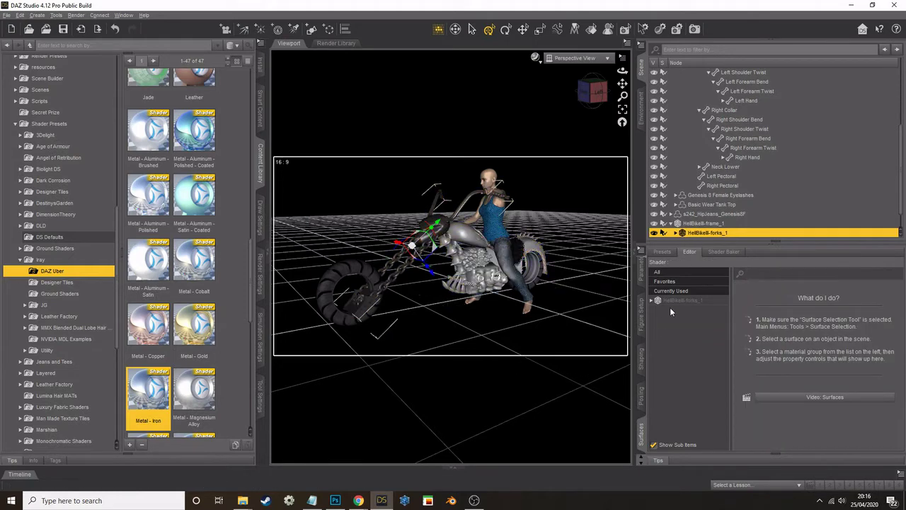
click(684, 310)
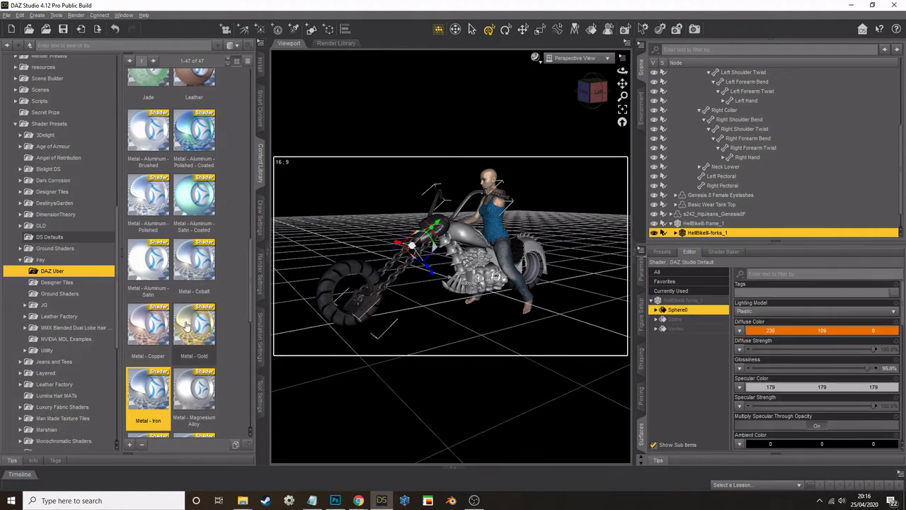
double_click(160, 330)
Apply the Metal - Aluminum - Satin shader to the forks' Spline surface and Metal - Iron to their Vertex surface
click(683, 319)
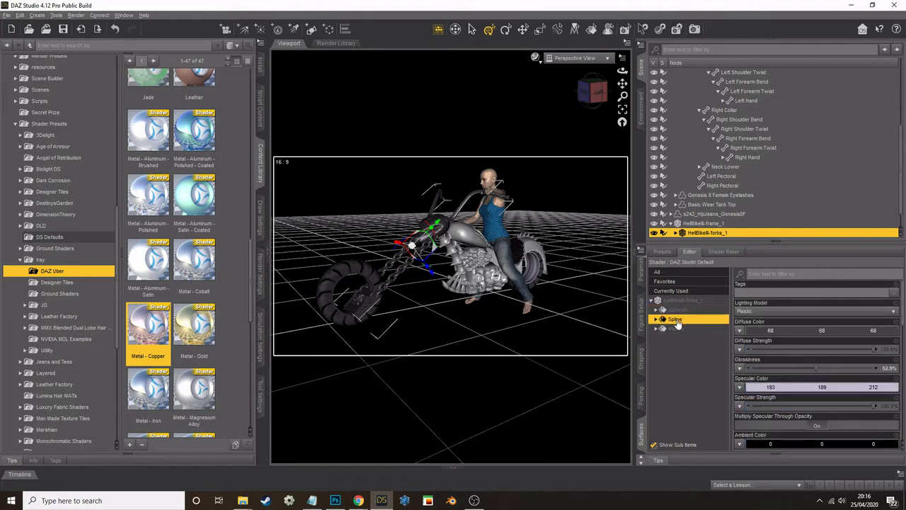
double_click(149, 266)
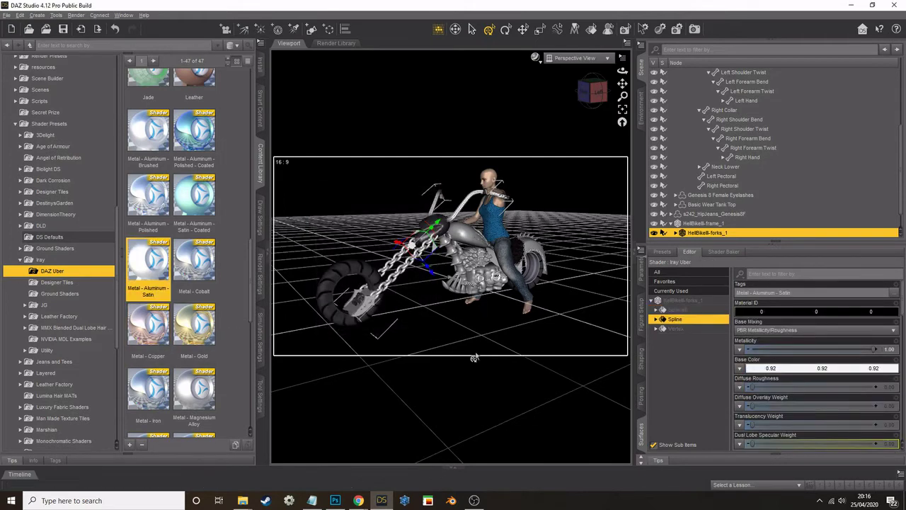
click(678, 329)
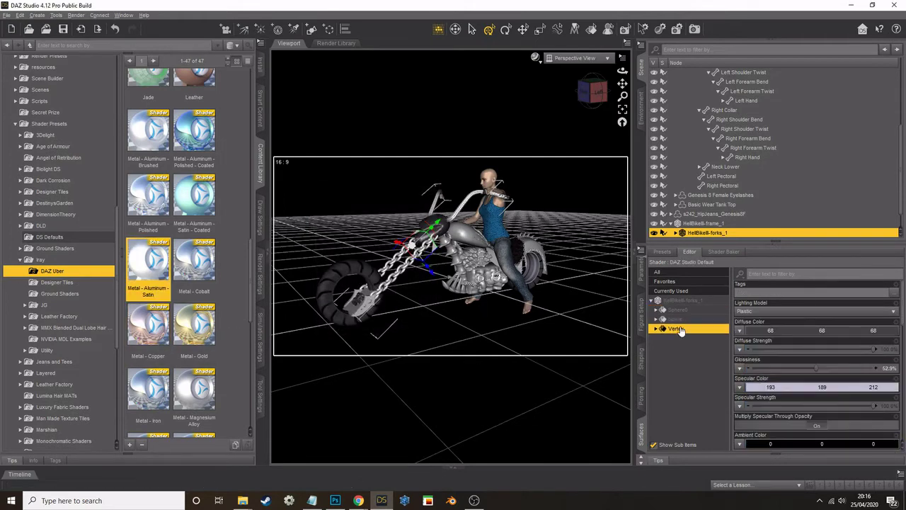
double_click(152, 392)
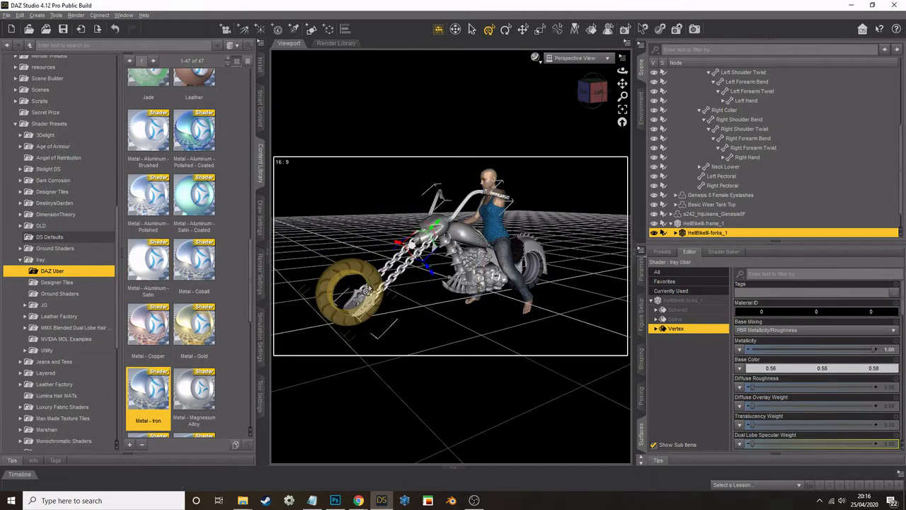
Apply the Metal - Aluminum - Satin shader to the front wheel's Spline surface
click(347, 293)
click(679, 301)
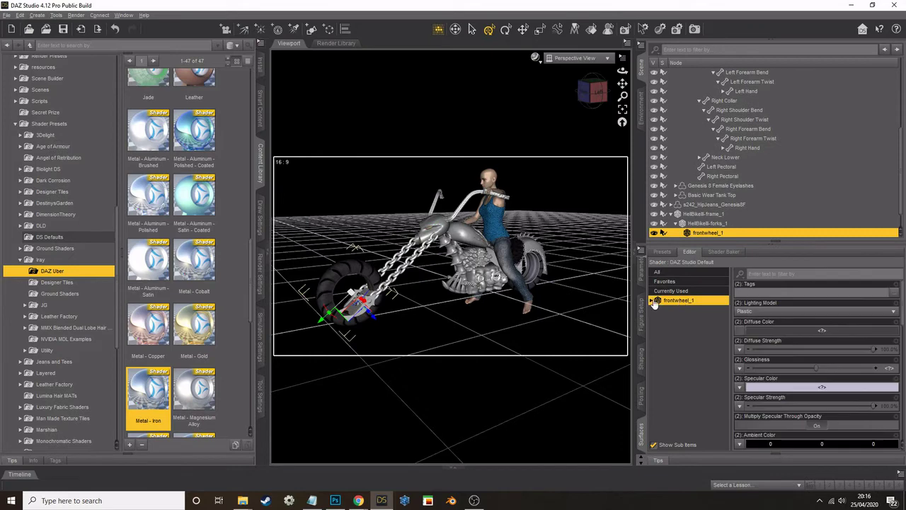
click(651, 300)
click(674, 310)
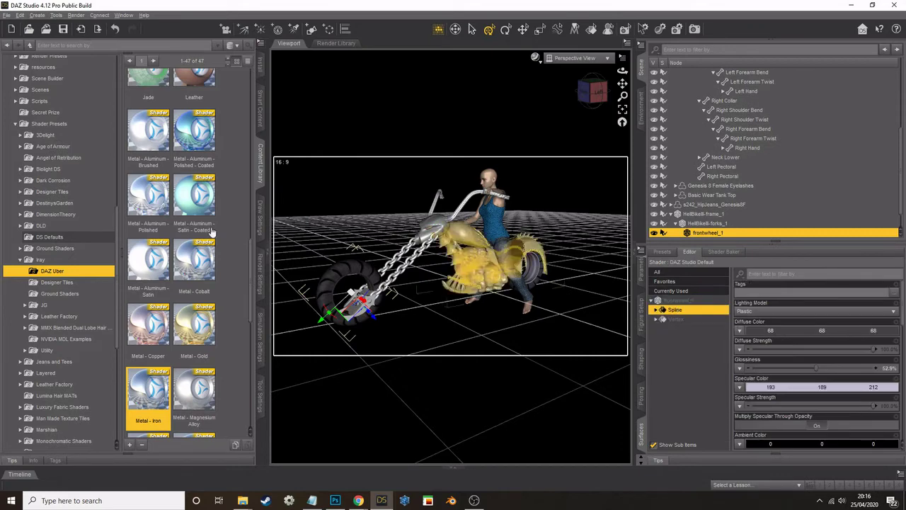
double_click(155, 266)
Set the Lighting Model of the front wheel's Vertex surface to Glossy (Plastic)
click(675, 319)
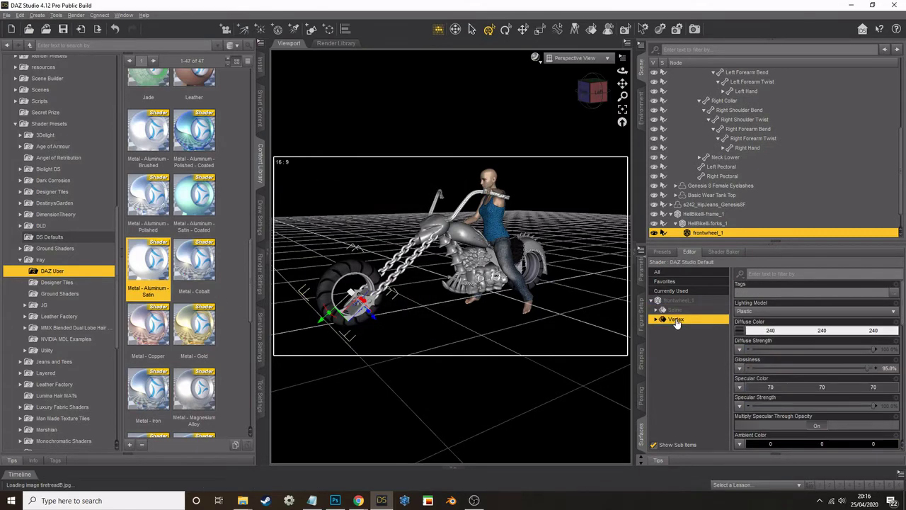
mouse_move(740, 334)
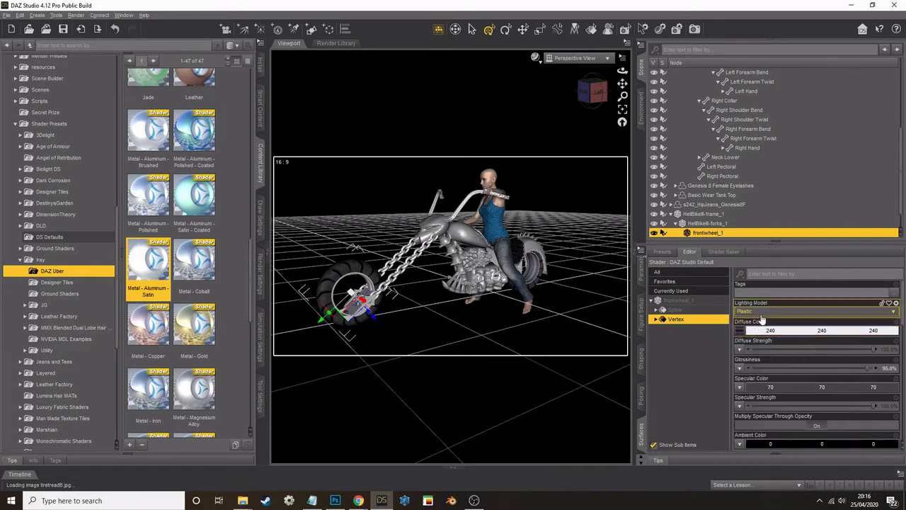
click(744, 311)
click(757, 351)
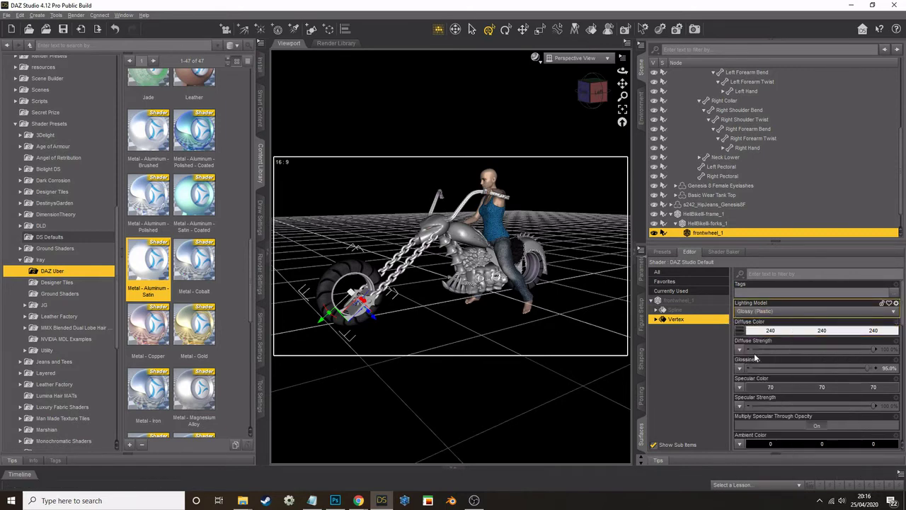
Apply the Metal - Aluminum - Satin shader to the rear wheel's Spline surface
click(535, 283)
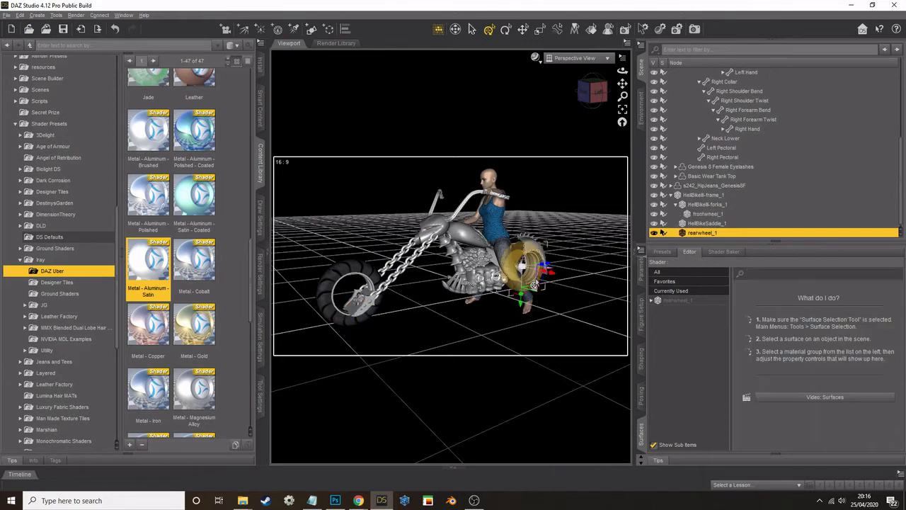
click(651, 301)
click(670, 311)
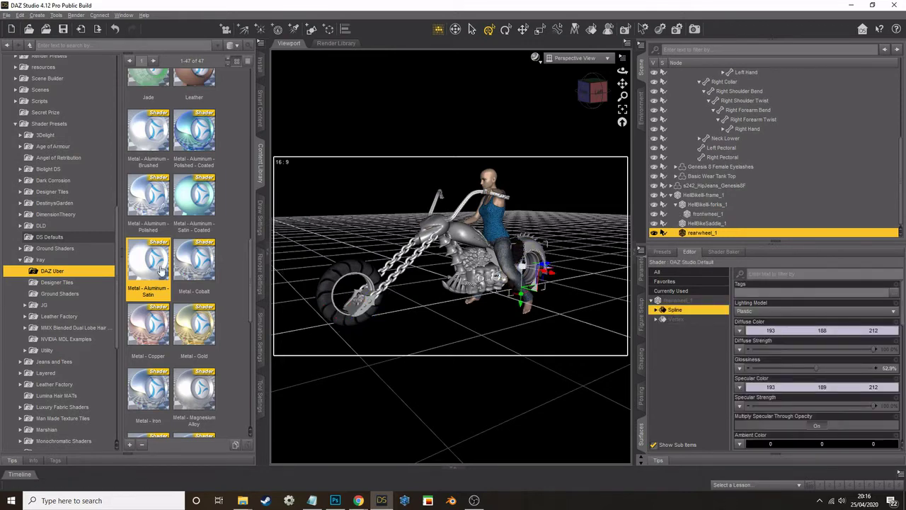
double_click(141, 263)
Set the Lighting Model of the rear wheel's Vertex surface to Matte
click(676, 318)
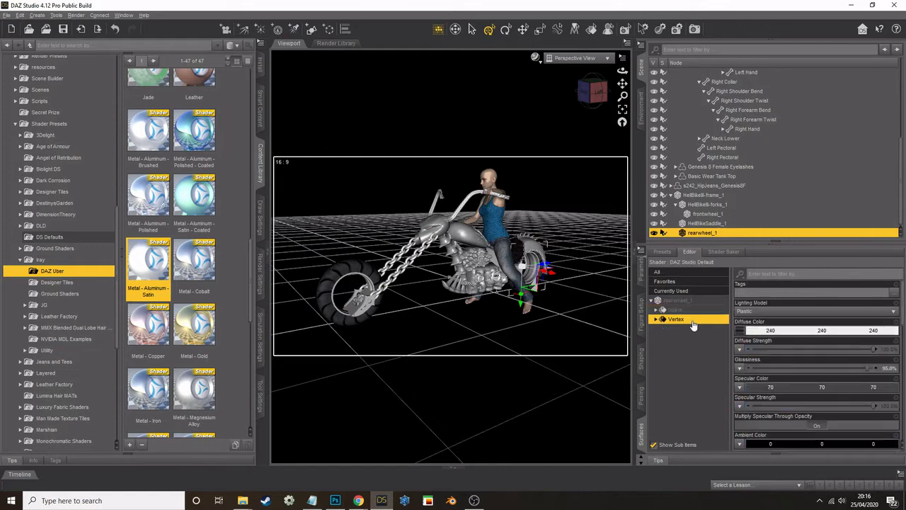
click(760, 311)
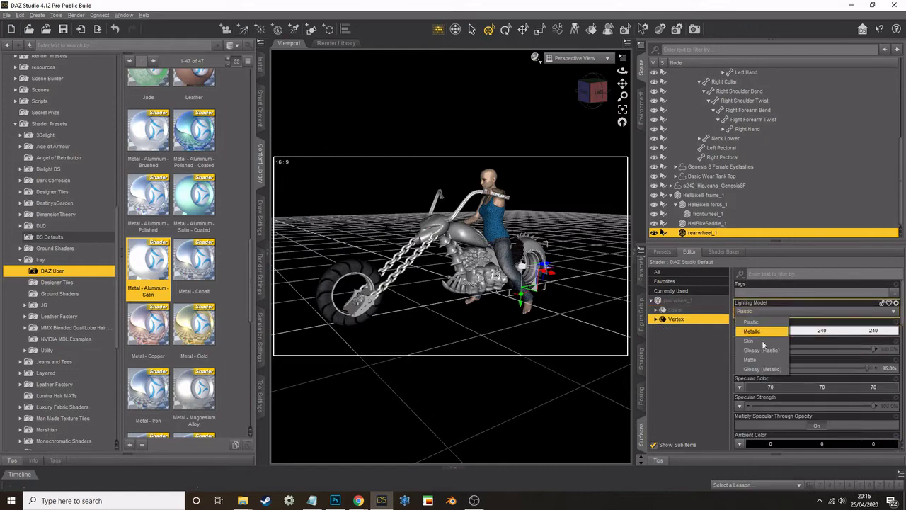
click(758, 360)
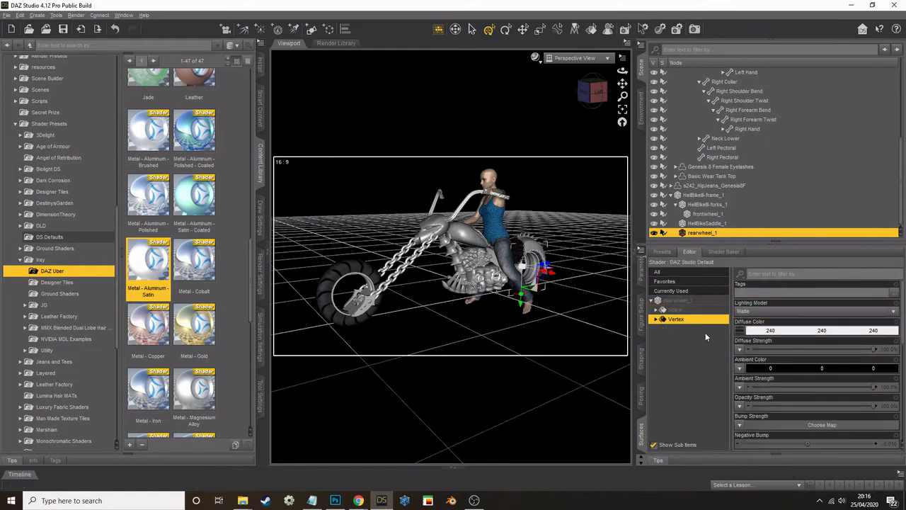
Enlarge the viewport, preview the bike and rider in the NVIDIA Iray draw style, and return to Texture Shaded
click(270, 255)
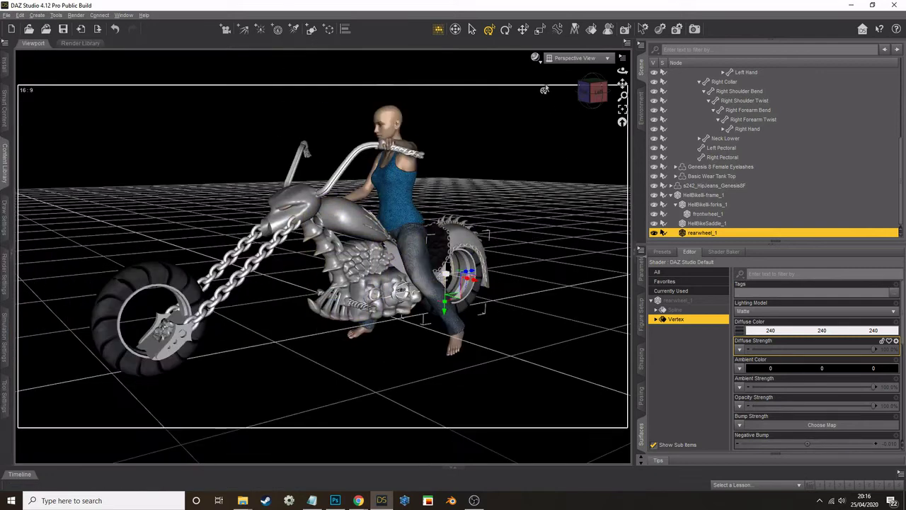
click(535, 58)
click(542, 167)
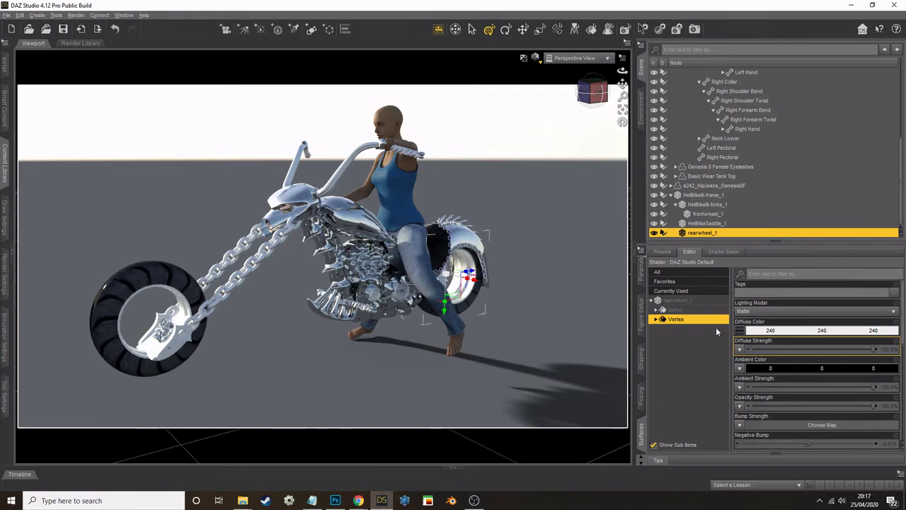
click(536, 58)
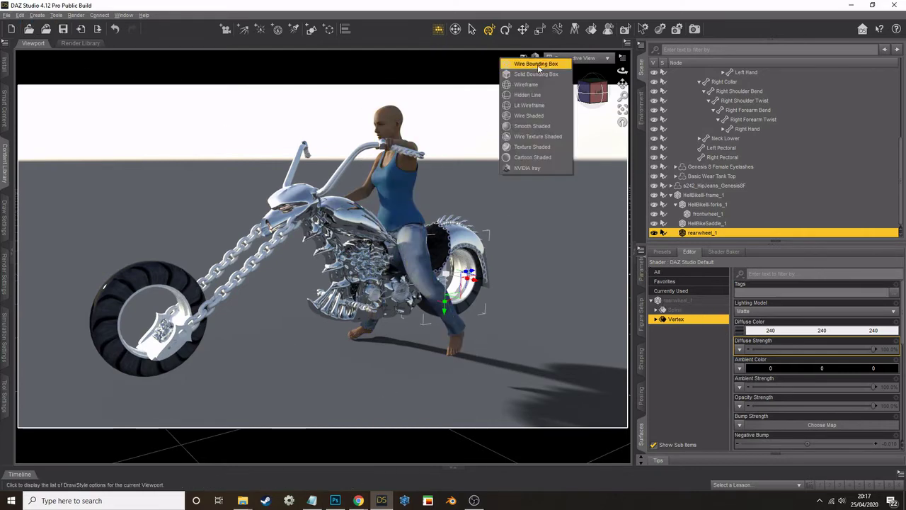
click(530, 147)
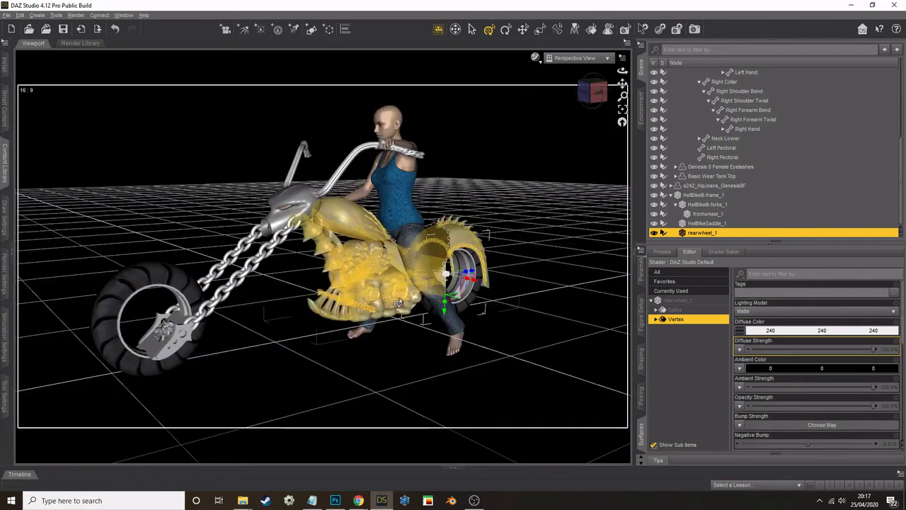
Switch to Chrome and close the pop-up window of the expired Mountain of the Serpent Divinity download
mouse_move(358, 500)
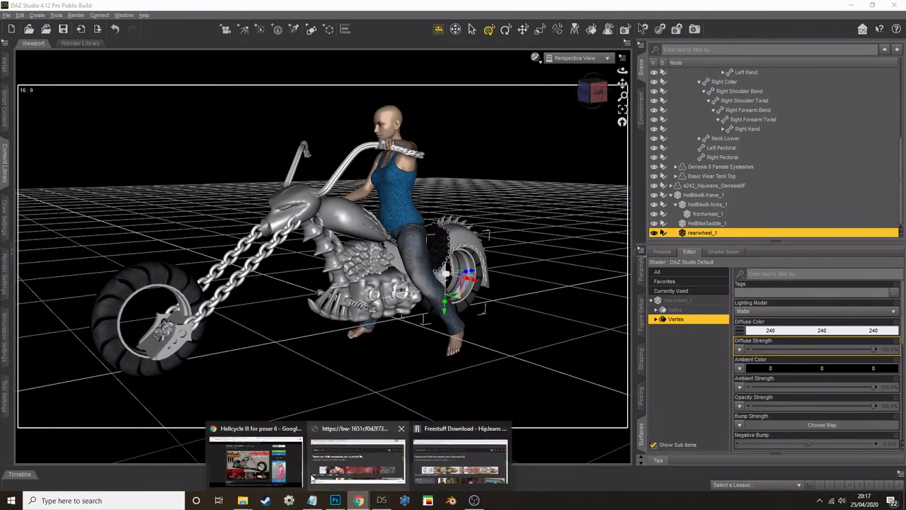
click(427, 468)
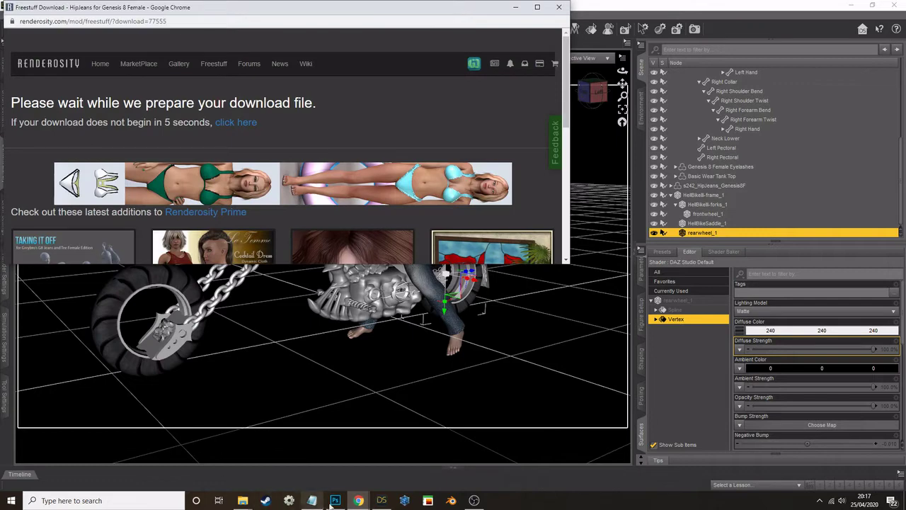
mouse_move(359, 500)
click(253, 462)
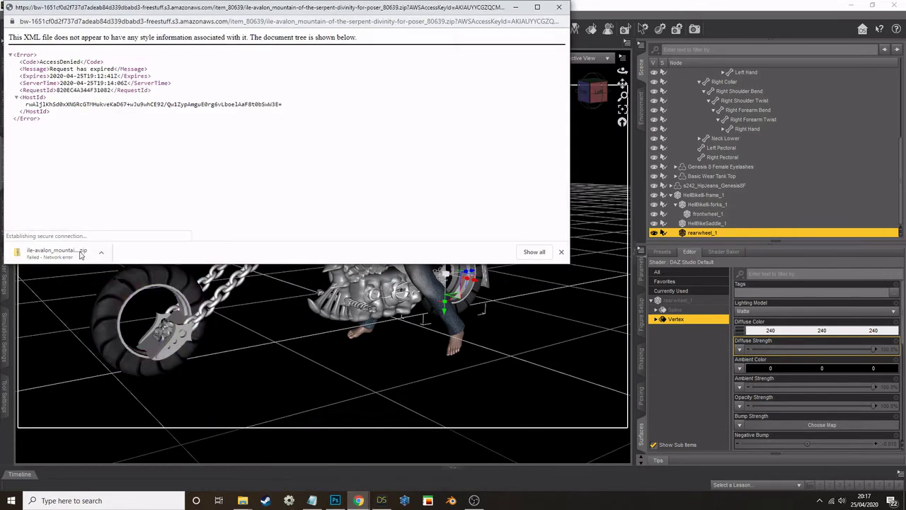
click(102, 252)
click(131, 259)
click(559, 7)
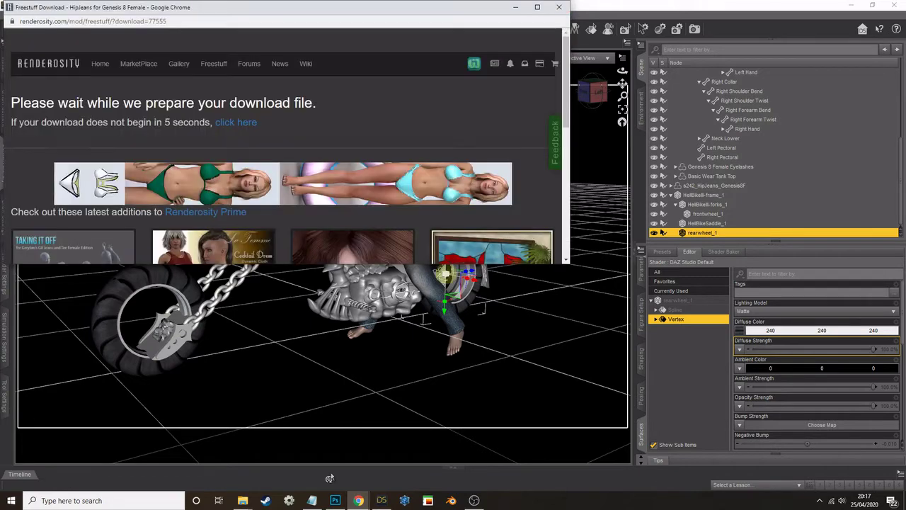
Download Mountain of the Serpent Divinity for Poser from its Renderosity free stuff page
click(375, 456)
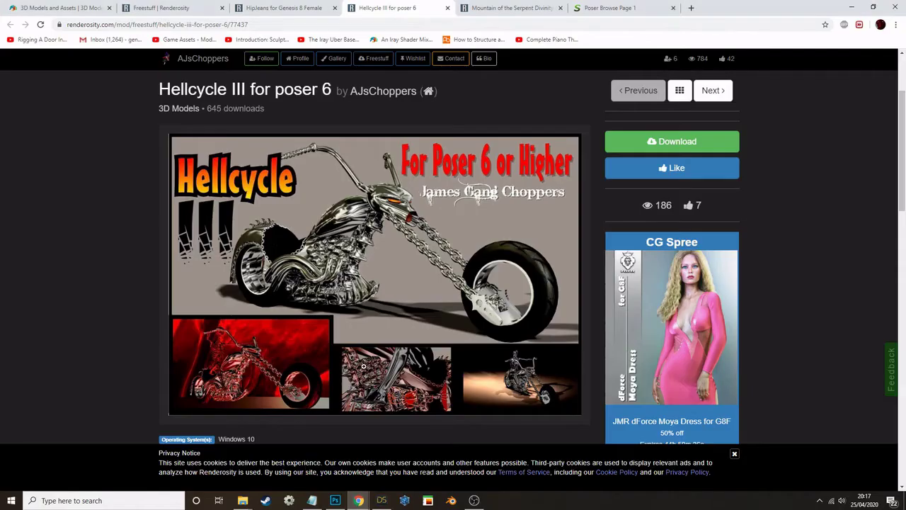
click(498, 8)
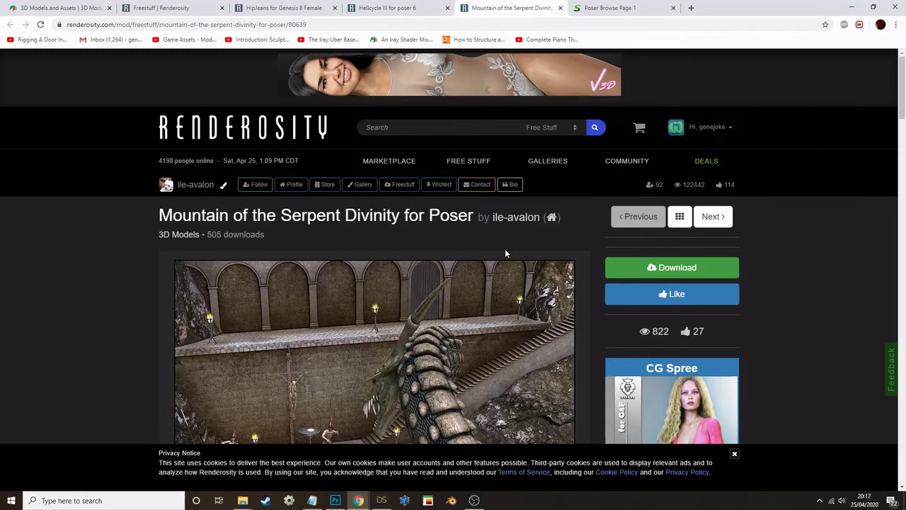
click(652, 268)
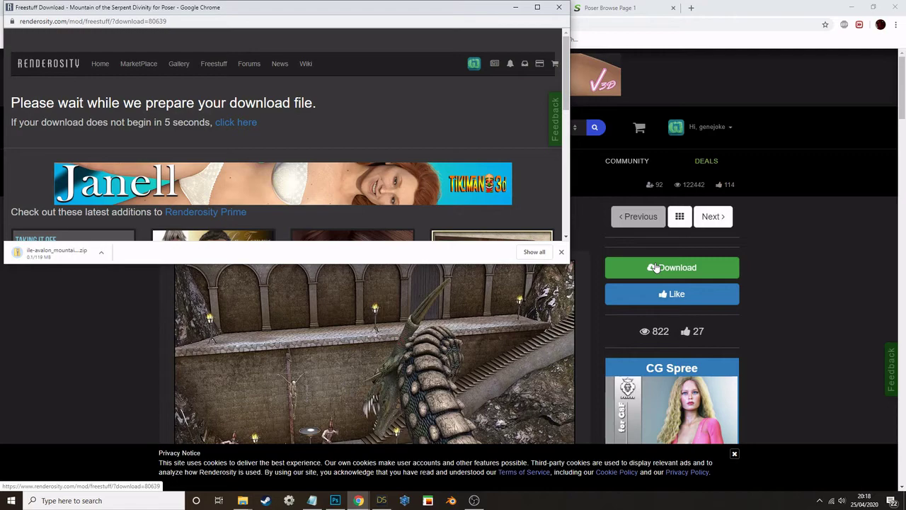
click(814, 275)
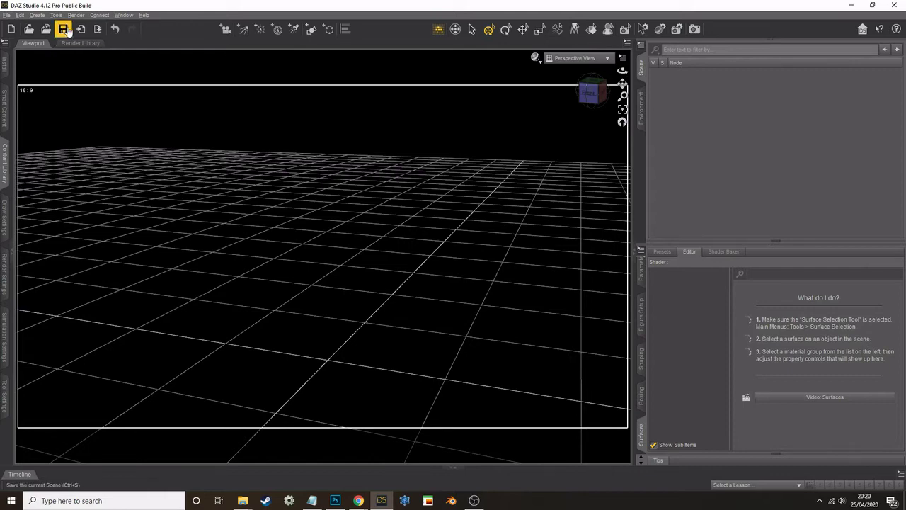
Import the Eezo OBJ from the Eezo Harvesting Facility folder at 100% scale and raise the model above the floor grid
click(6, 15)
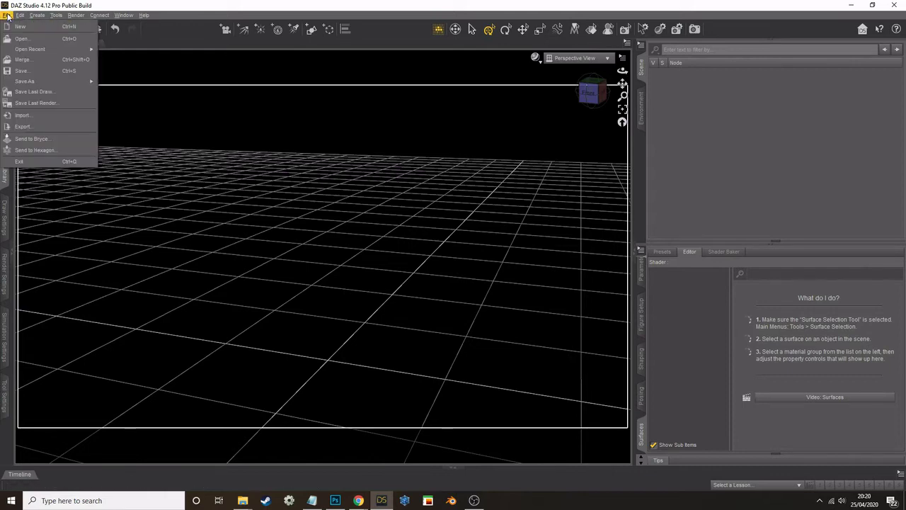
click(25, 114)
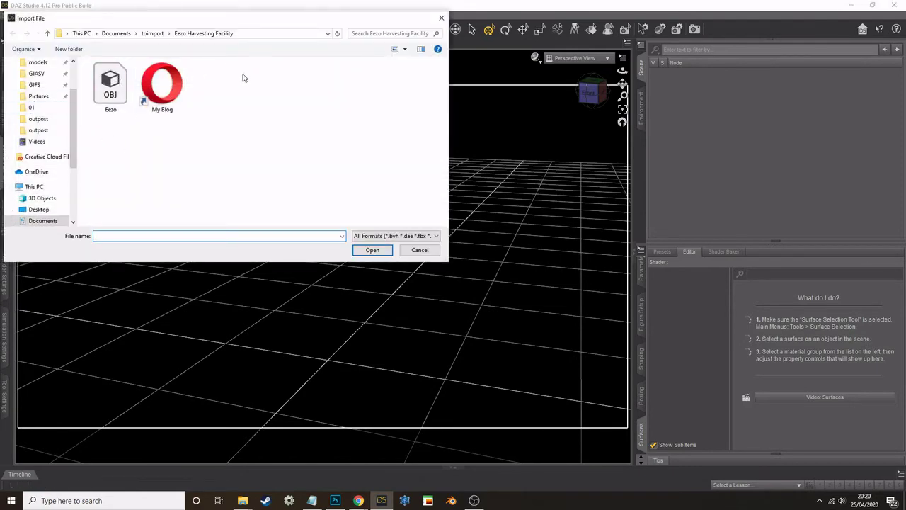
double_click(112, 86)
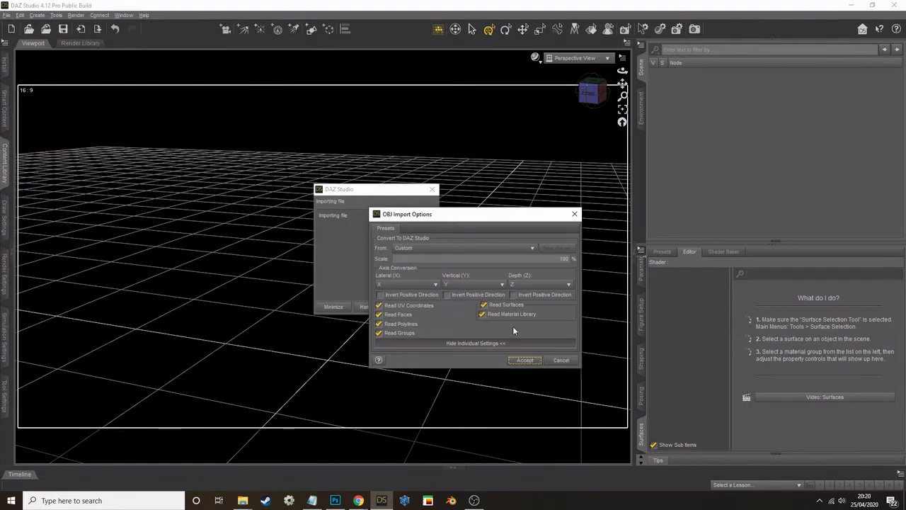
click(524, 361)
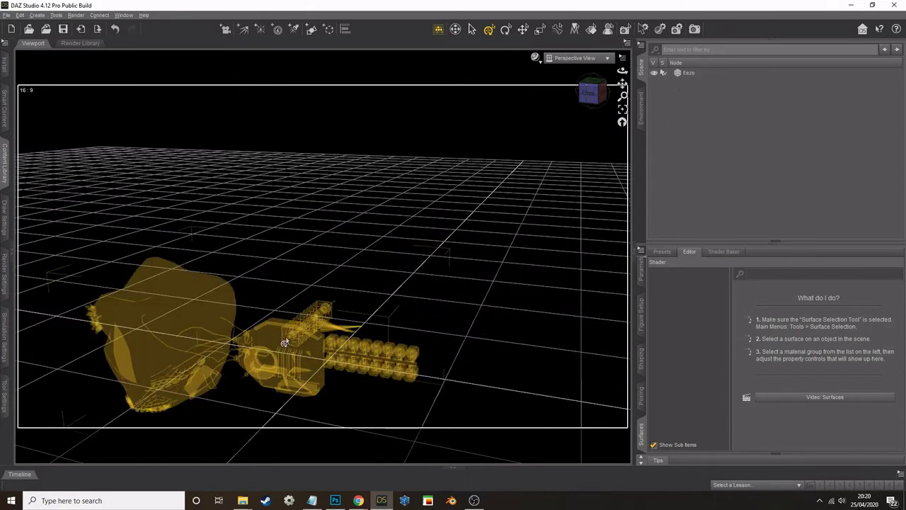
click(219, 331)
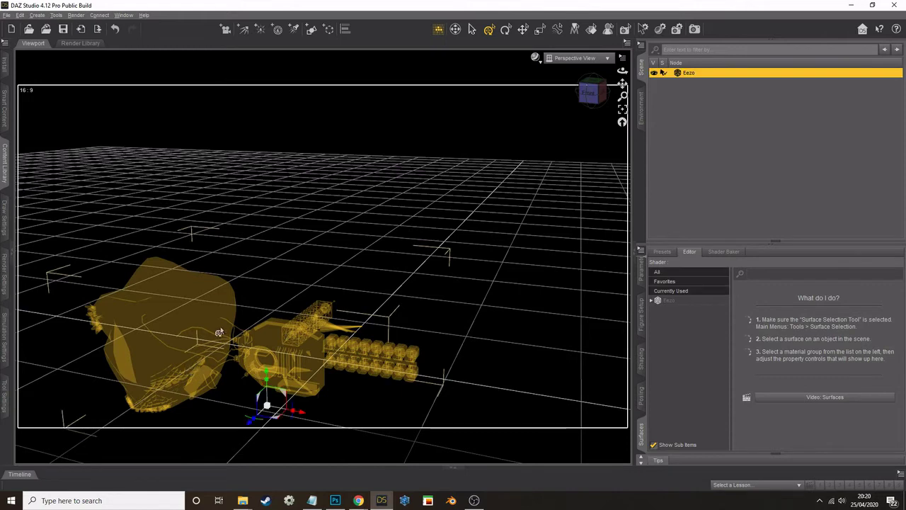
drag(263, 399, 266, 237)
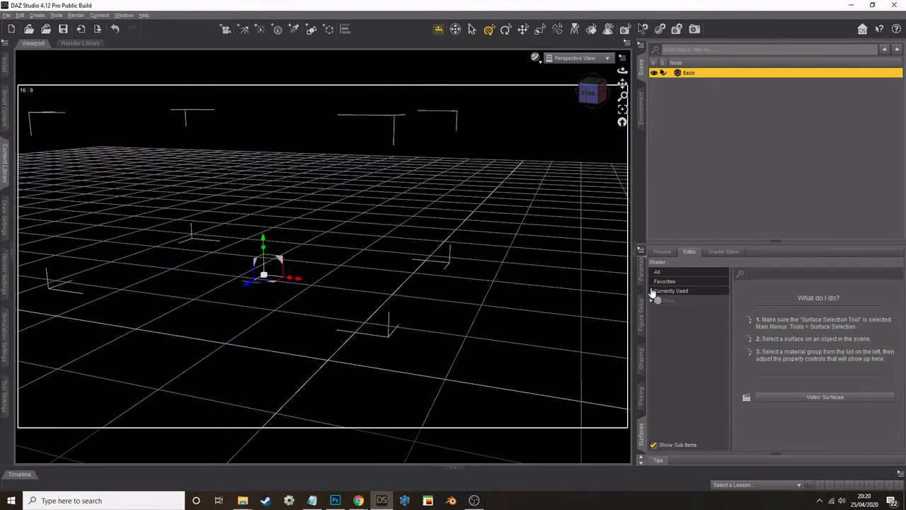
Set the Base Color of Eezo's wire_198224087 surface to a neutral light grey of 0.74, 0.74, 0.74
click(673, 303)
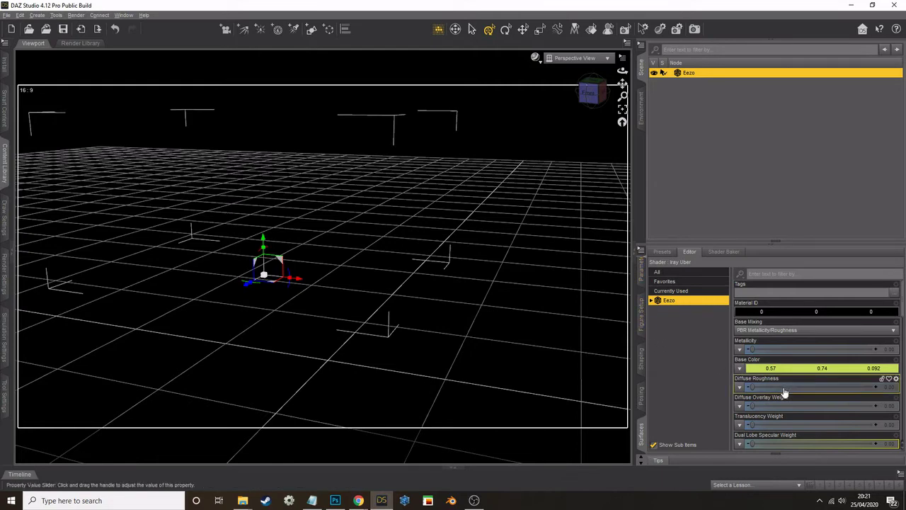
click(798, 369)
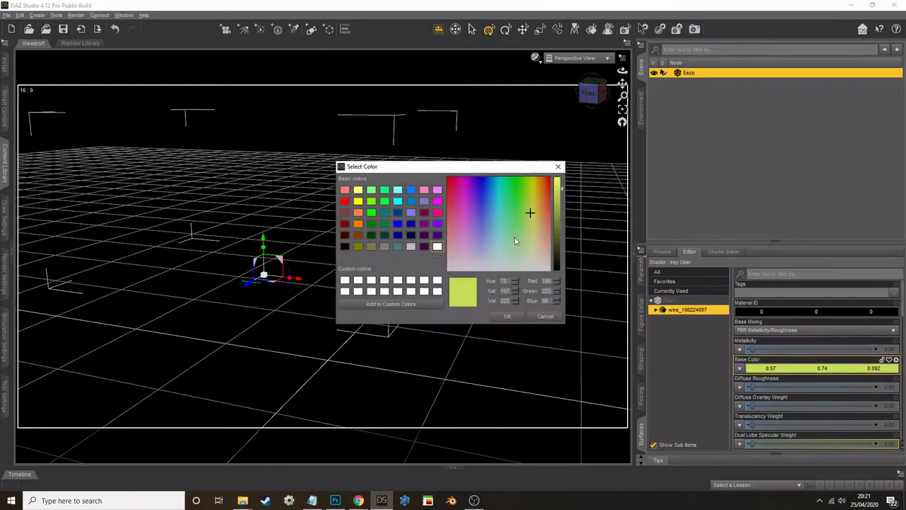
drag(515, 237, 568, 305)
click(520, 317)
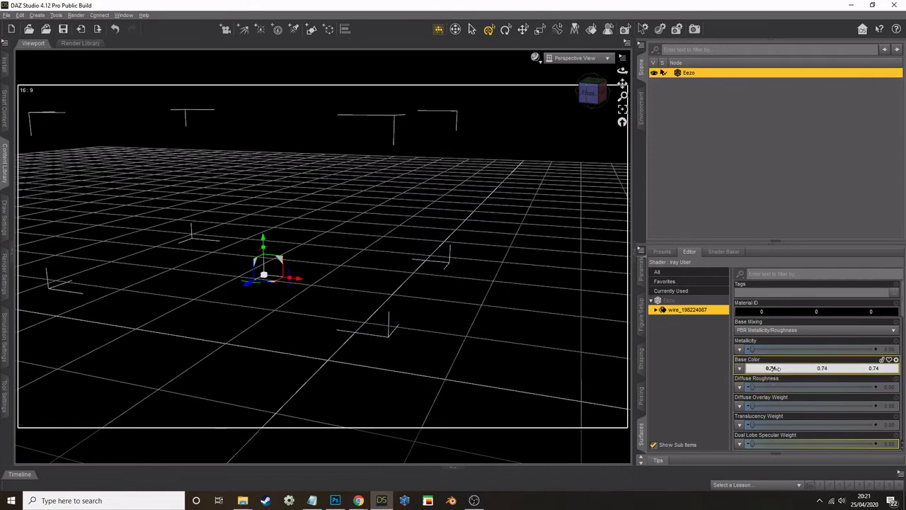
Raise the Cutout Opacity of the wire_198224087 surface to its maximum of 1.00
scroll(774, 369, down, 5)
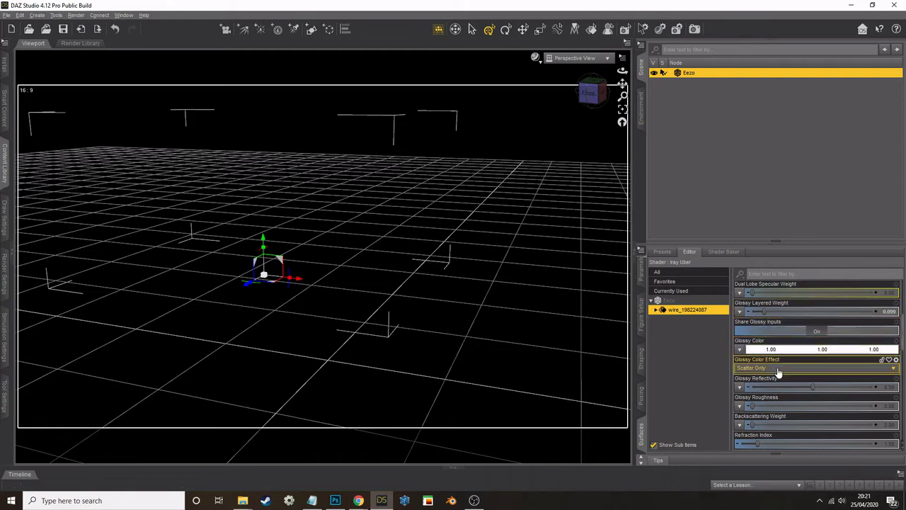
scroll(777, 381, down, 5)
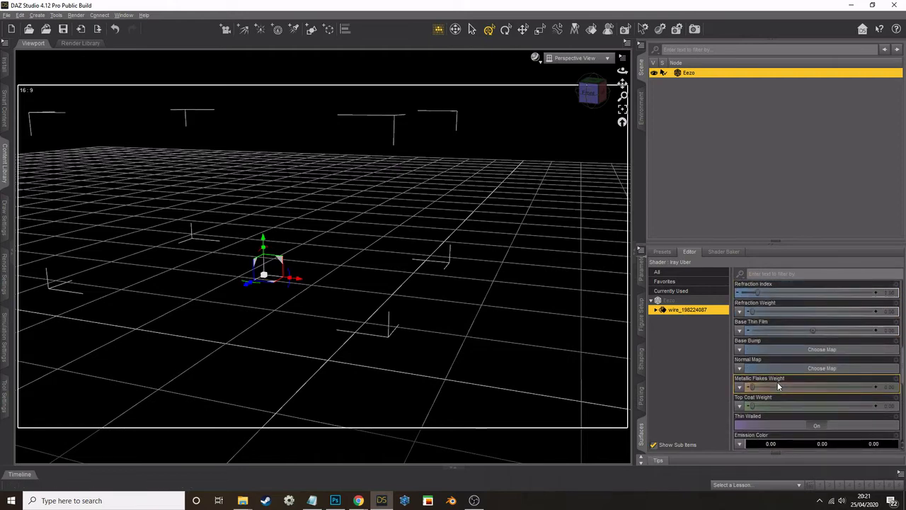
scroll(777, 381, down, 5)
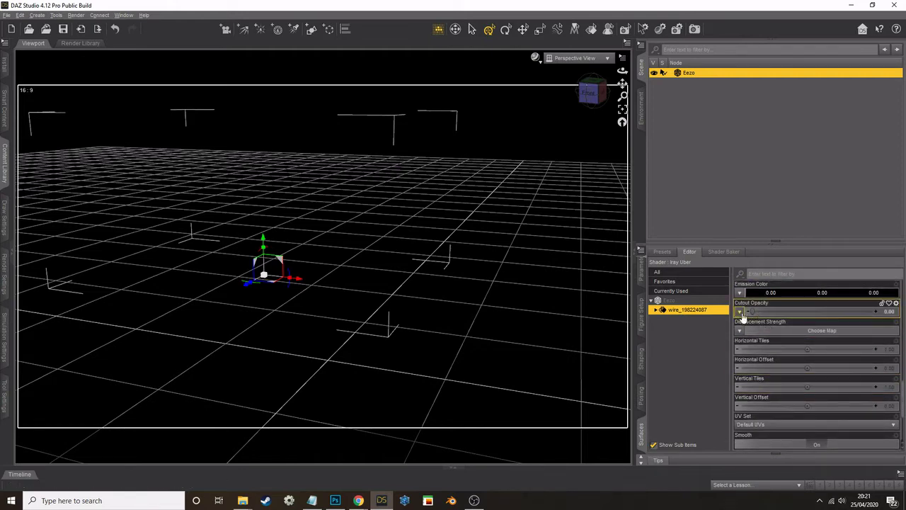
drag(751, 310, 900, 303)
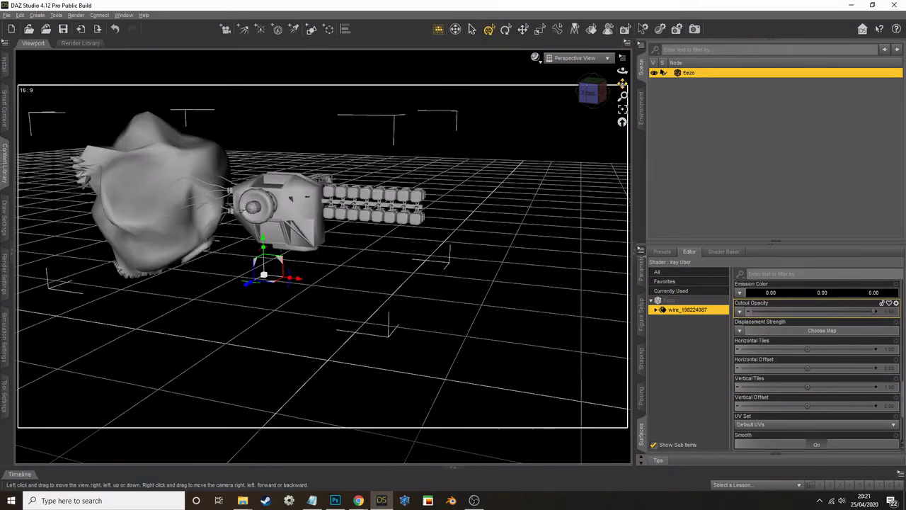
Load eezoCompleteMap from the Documents > toimport > Eezo Harvesting Facility folder as the Base Color map for all Eezo surfaces
drag(623, 83, 656, 156)
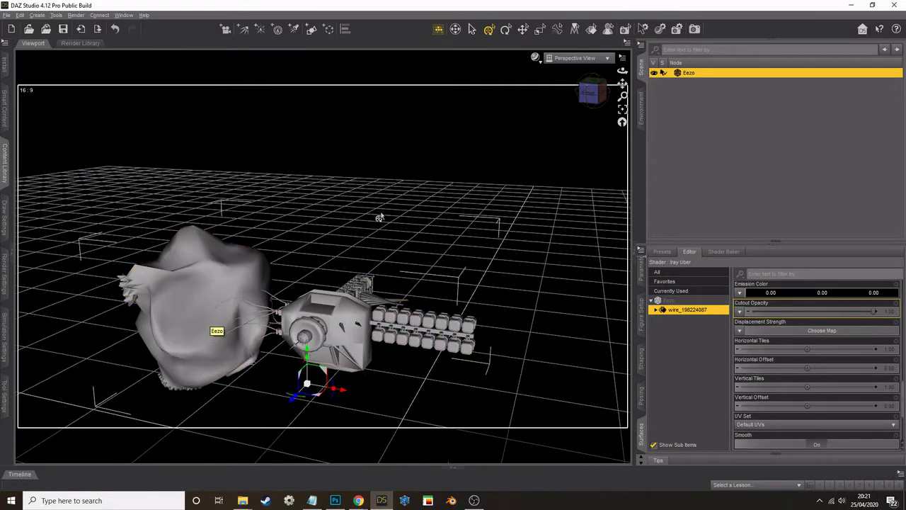
click(209, 263)
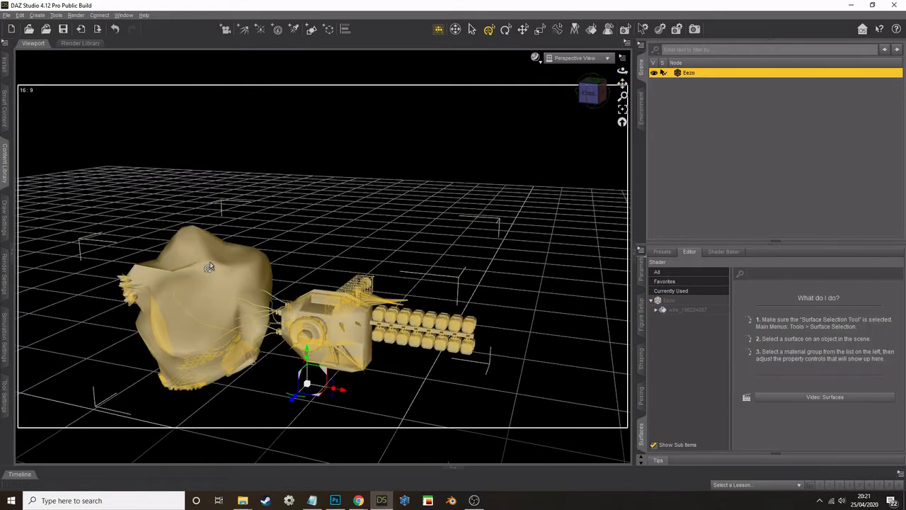
click(668, 300)
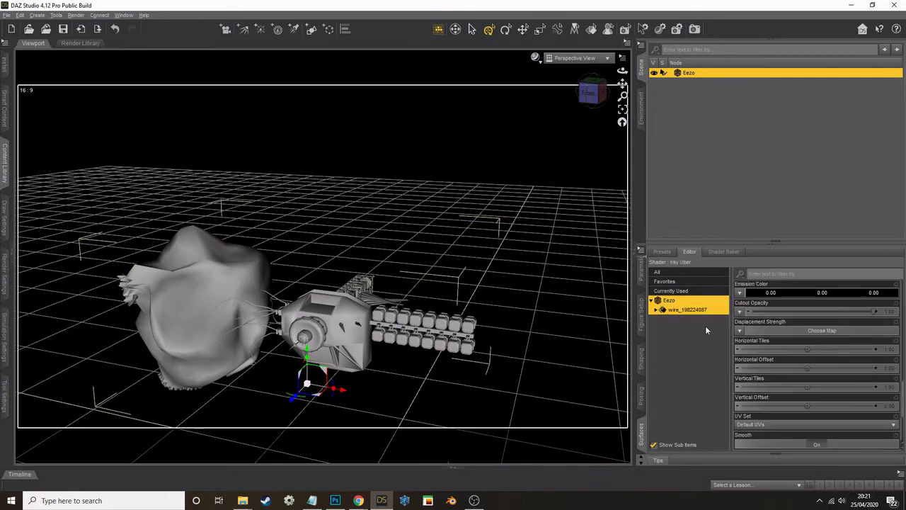
scroll(736, 357, up, 5)
click(740, 368)
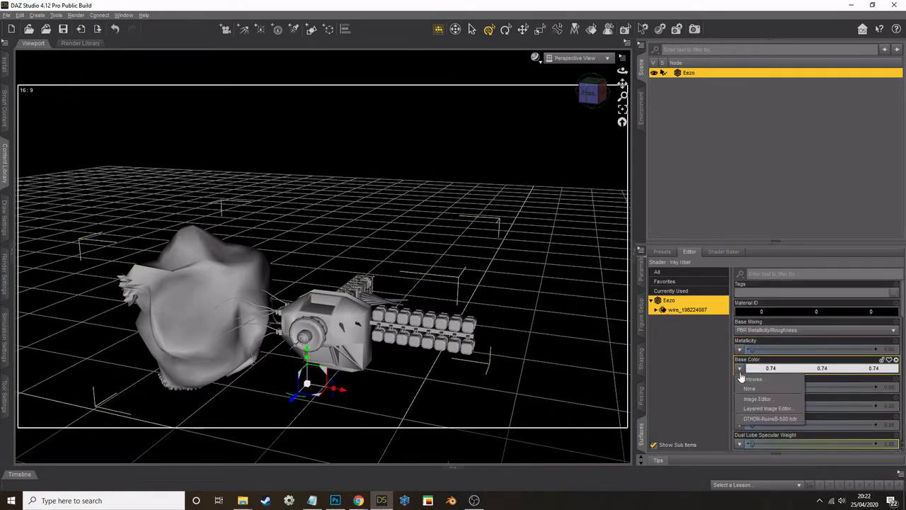
click(750, 379)
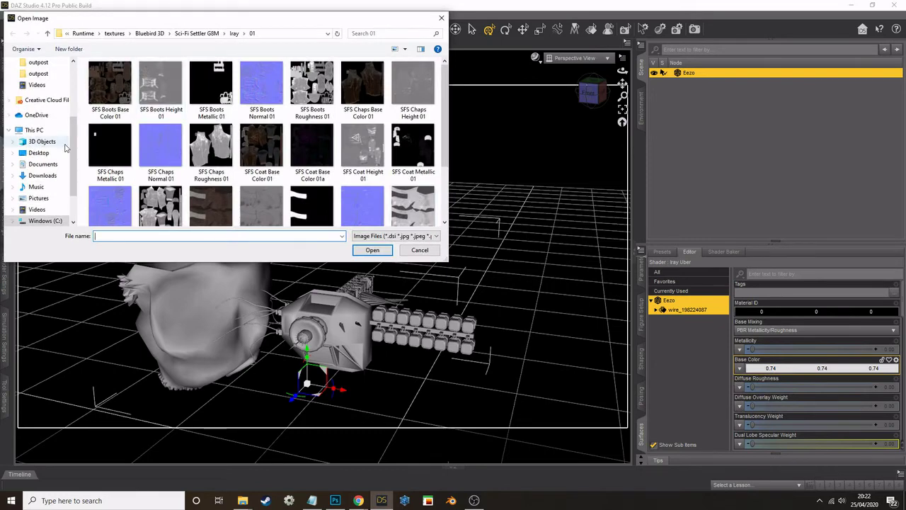
scroll(72, 125, up, 2)
scroll(73, 117, up, 2)
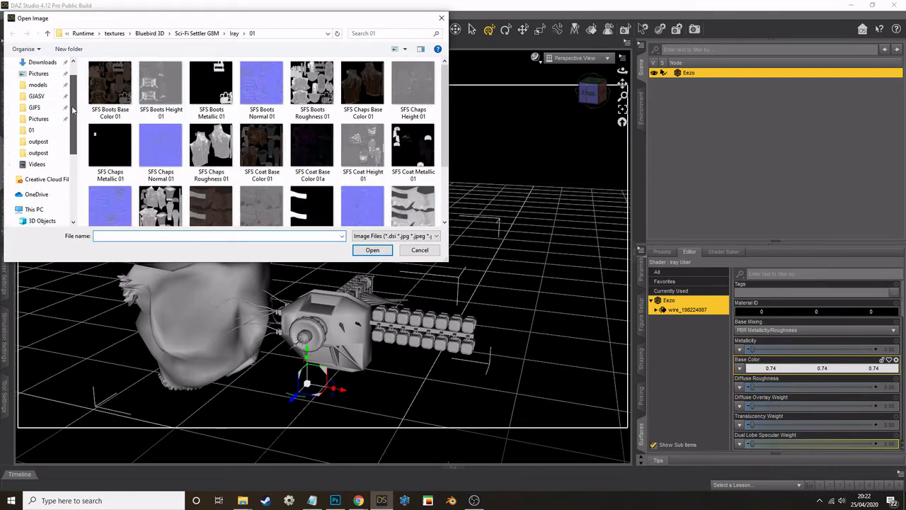
drag(70, 112, 72, 150)
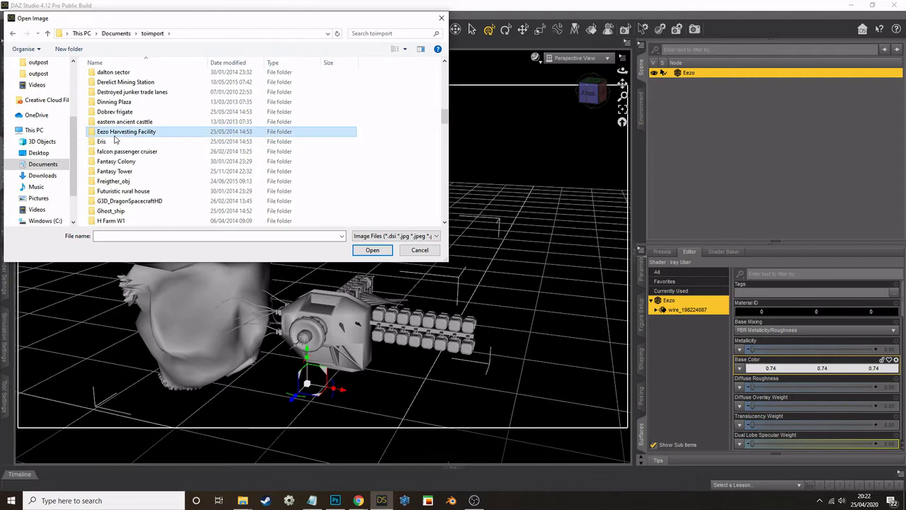
double_click(115, 138)
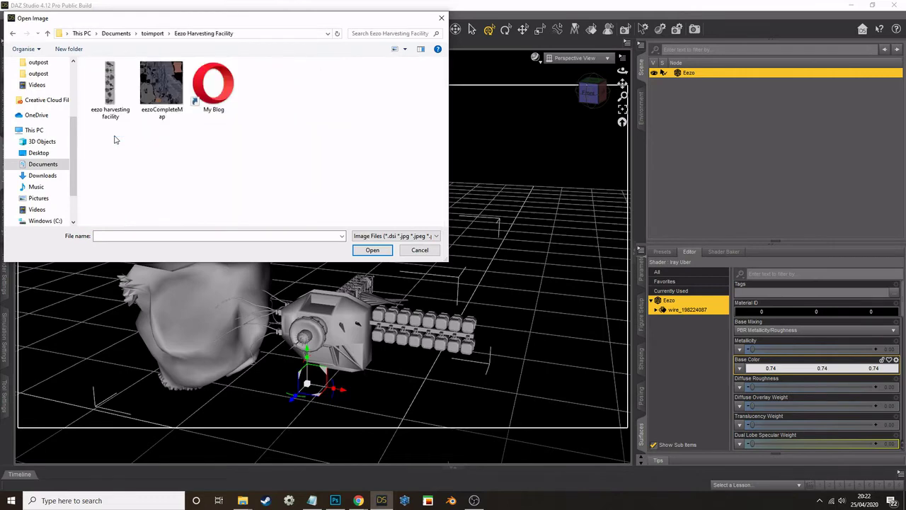
double_click(152, 93)
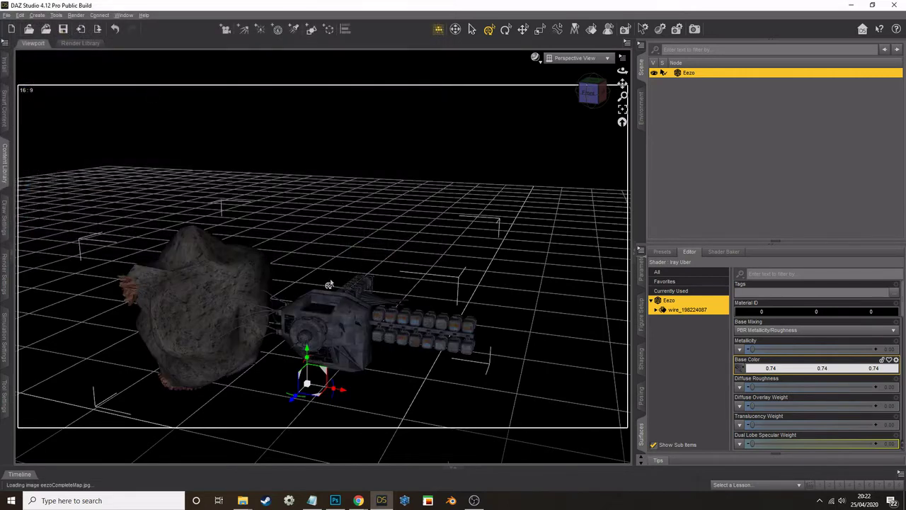
Lift the textured Eezo model vertically to a higher position over the floor grid
click(323, 357)
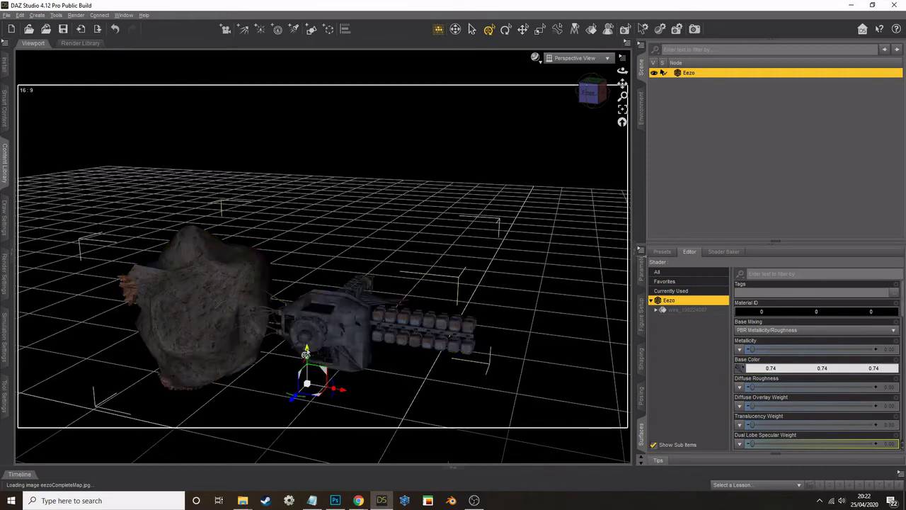
drag(308, 352, 321, 227)
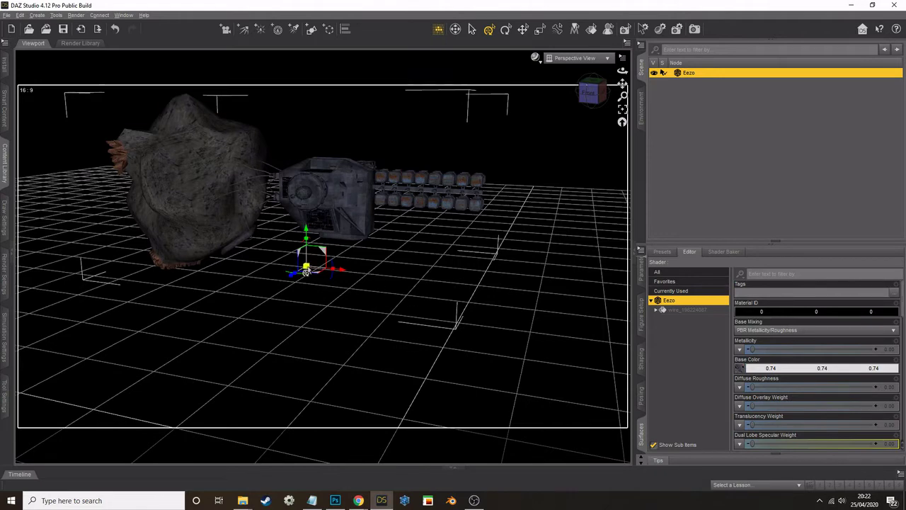
scroll(348, 271, up, 10)
scroll(347, 271, down, 10)
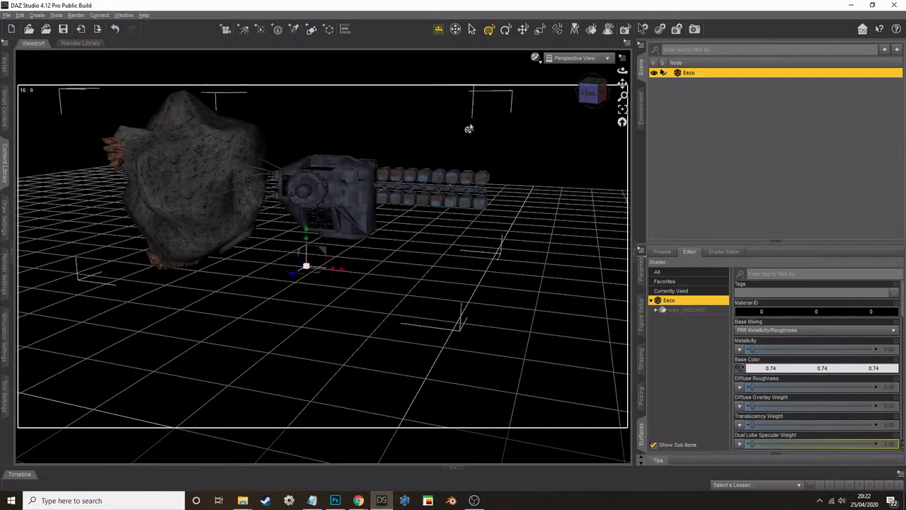
Switch the viewport's draw style to NVIDIA Iray and preview the Eezo model obliquely from its left side
drag(622, 72, 855, 82)
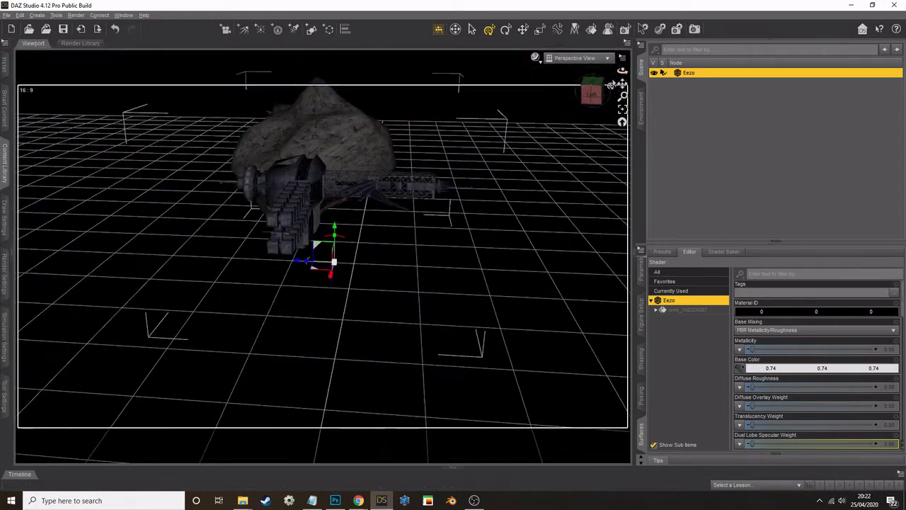
drag(622, 84, 605, 66)
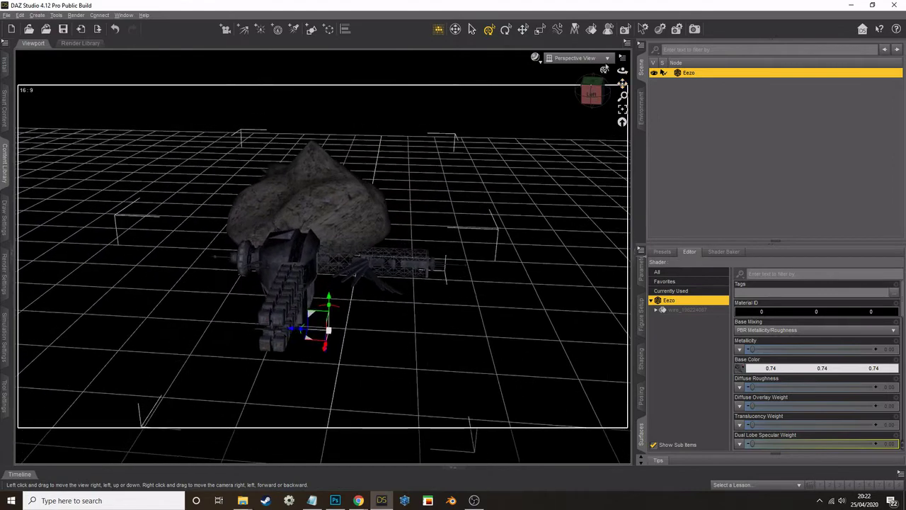
click(536, 58)
click(530, 168)
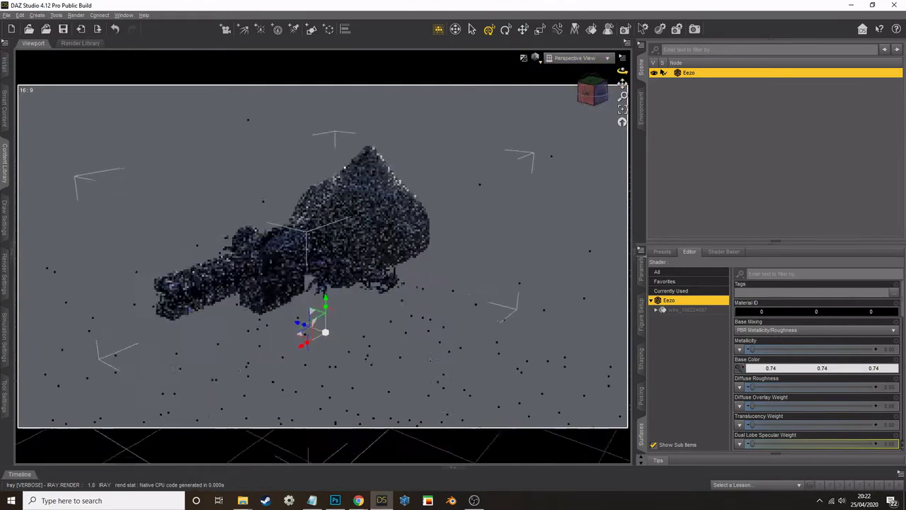
drag(622, 70, 602, 73)
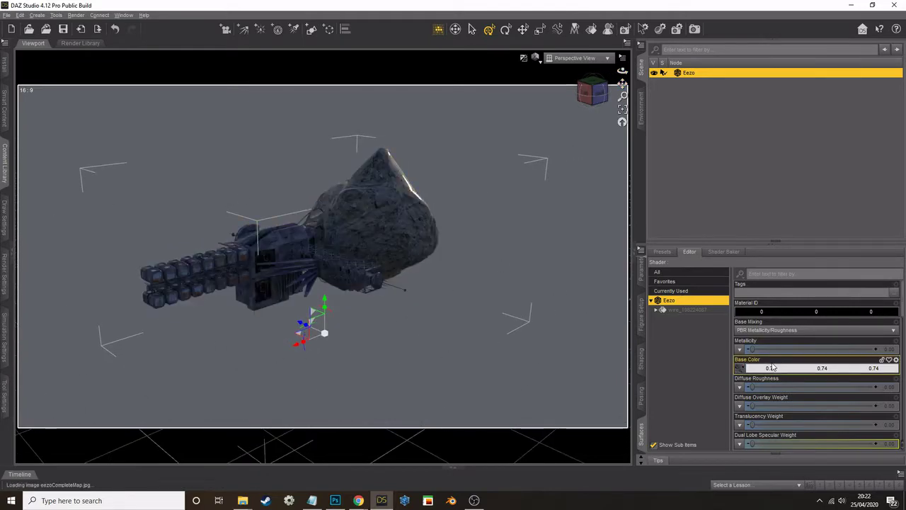
Set the Glossy Color of the Eezo surfaces to black
scroll(773, 367, down, 8)
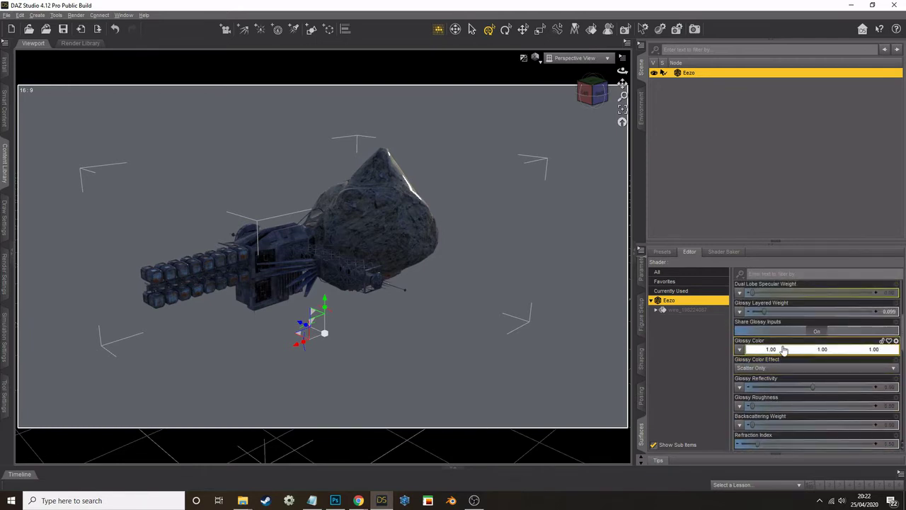
click(794, 351)
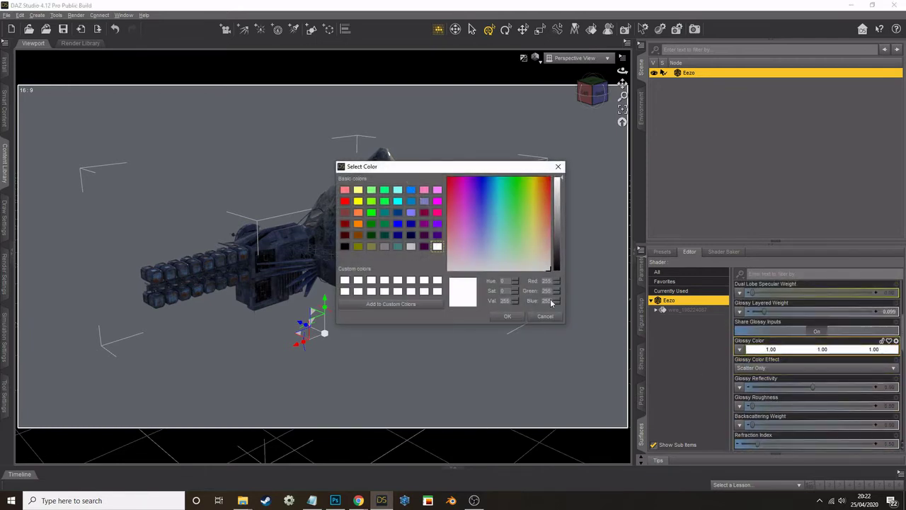
click(345, 246)
click(507, 315)
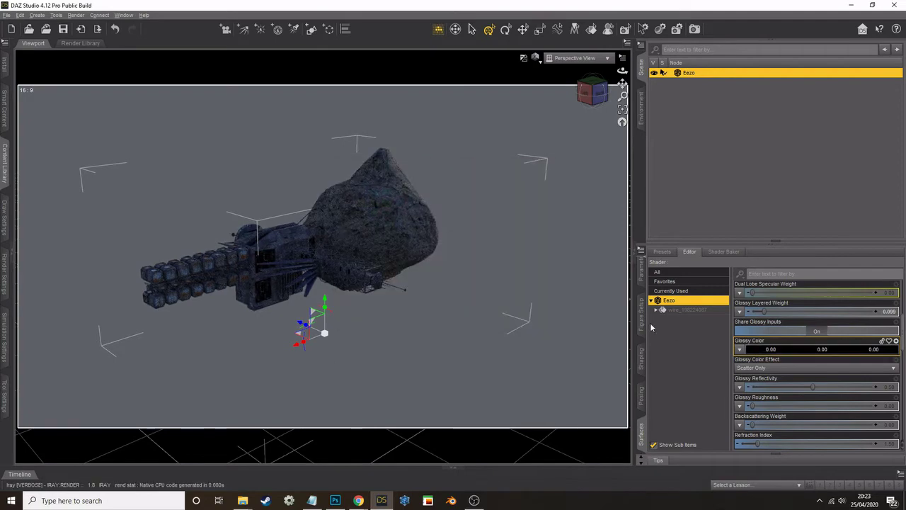
Inspect the Iray preview of the Eezo model up close in an enlarged viewport
scroll(485, 177, up, 5)
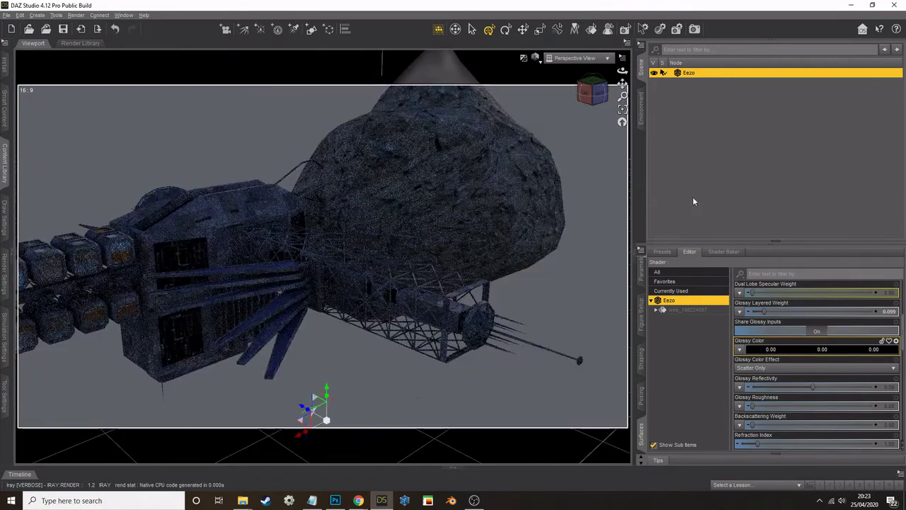
scroll(578, 230, down, 4)
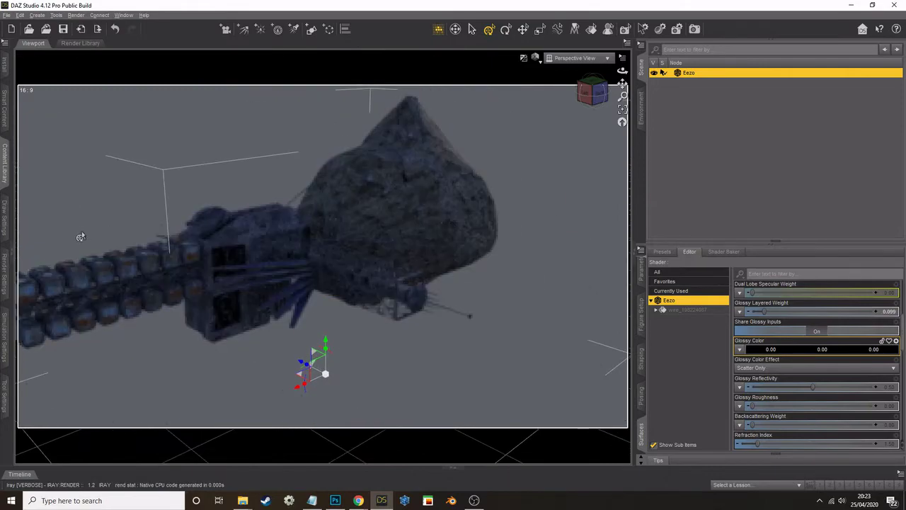
click(641, 254)
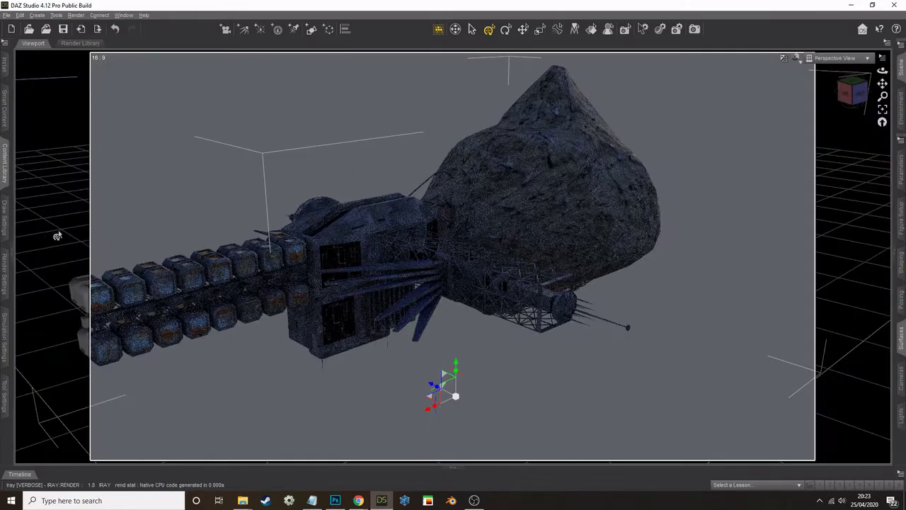
Set the Iray environment's Dome Rotation to about 114.65 and turn off Draw Dome, keeping the whole Eezo model in view
click(5, 273)
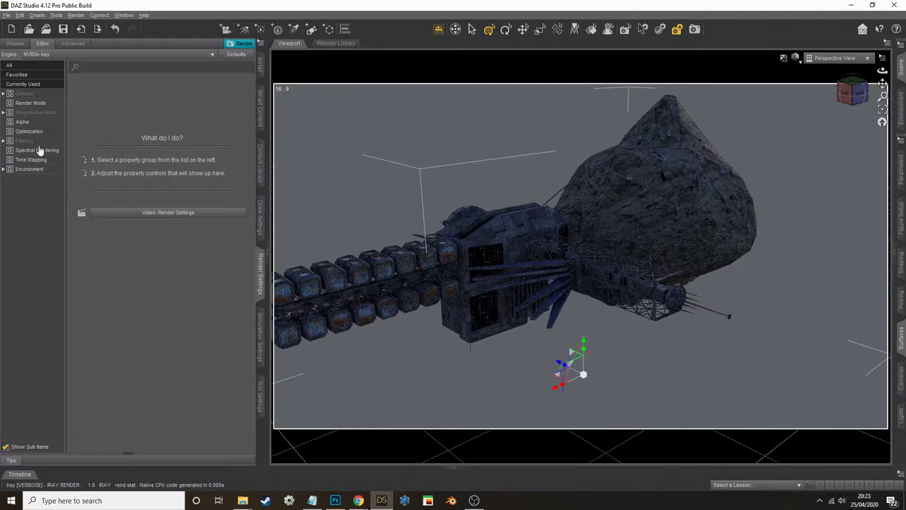
click(30, 170)
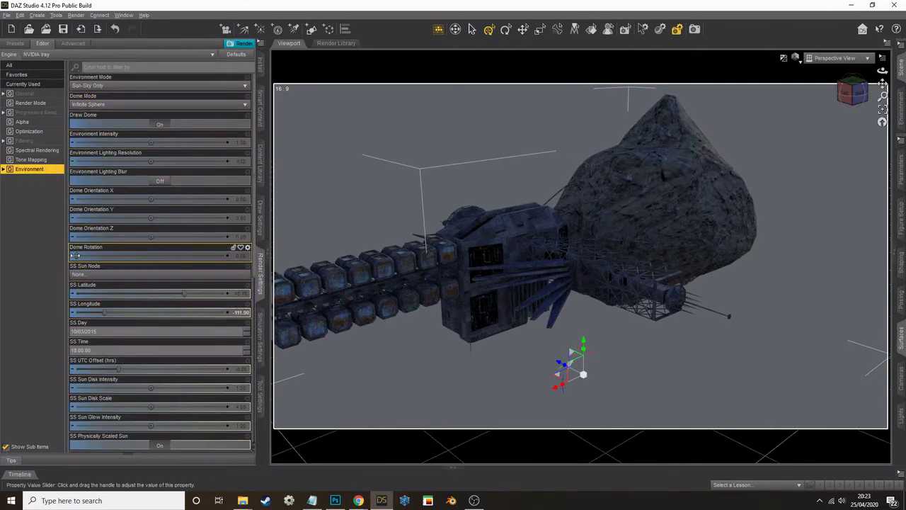
drag(74, 256, 124, 254)
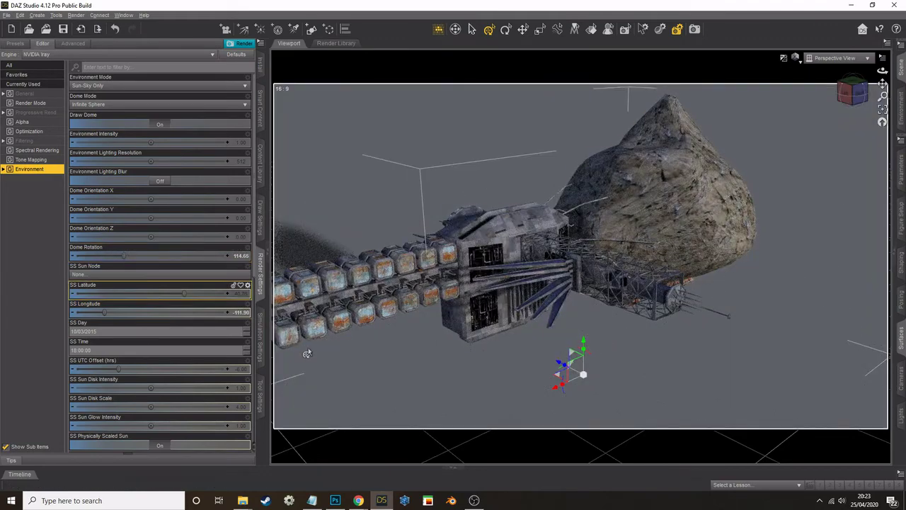
click(160, 128)
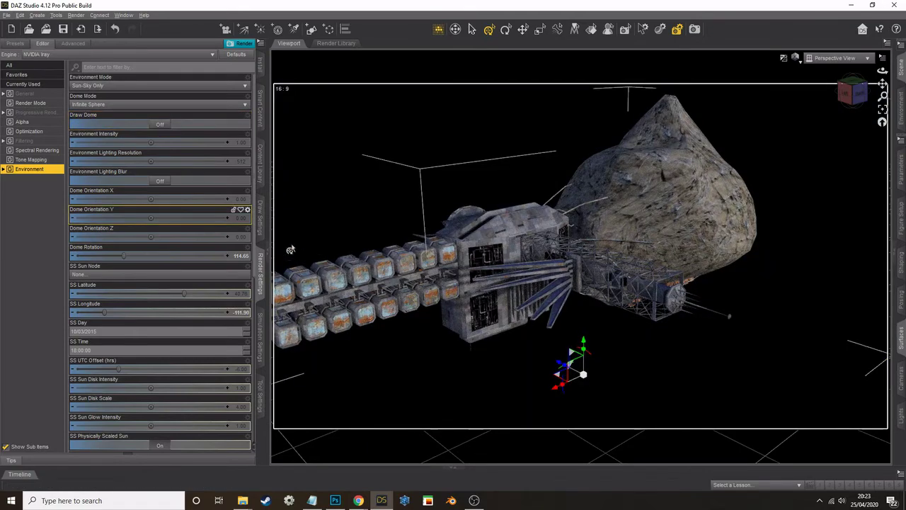
click(267, 256)
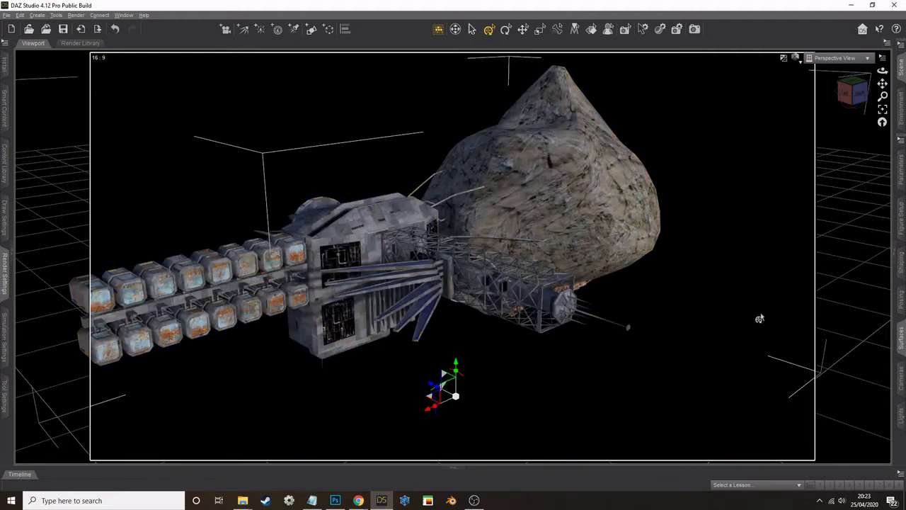
scroll(695, 288, down, 2)
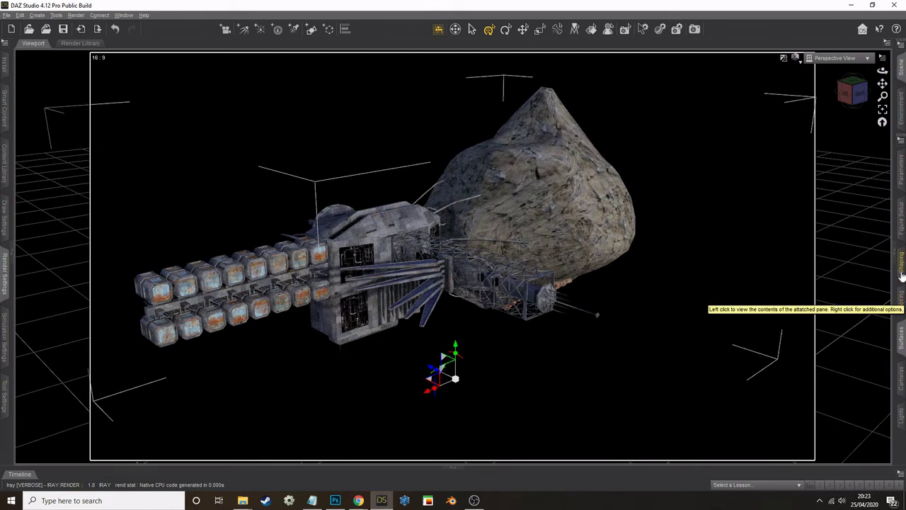
Open the wire_198224087 surface's Base Color image, eezoCompleteMap, in Adobe Photoshop CC 2018 from the image browser
click(901, 332)
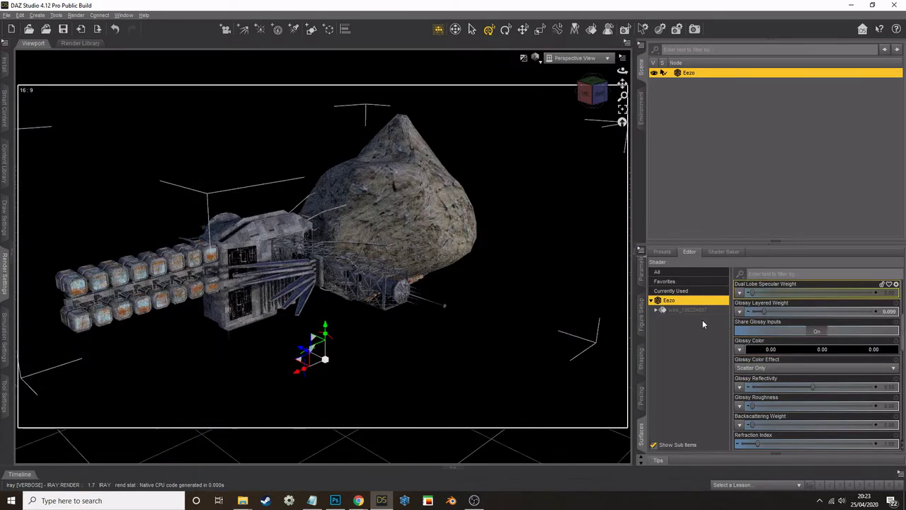
click(683, 310)
scroll(757, 340, up, 3)
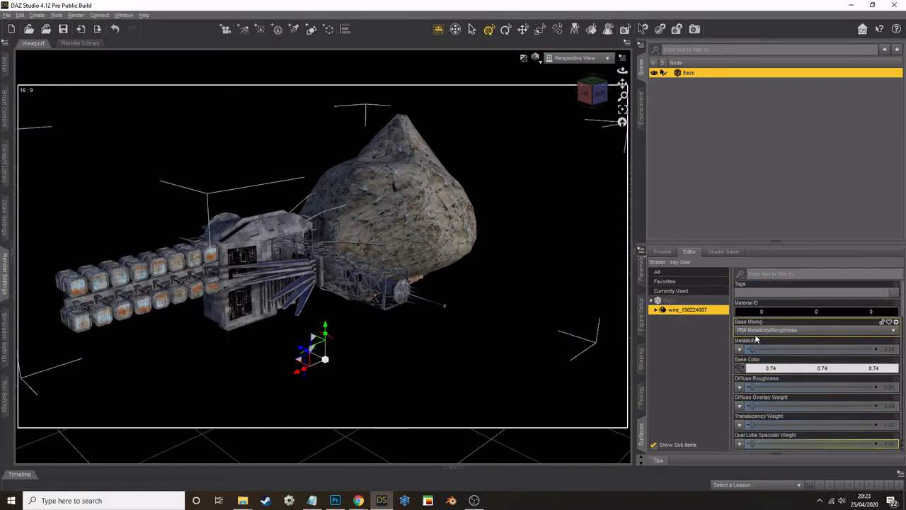
click(739, 370)
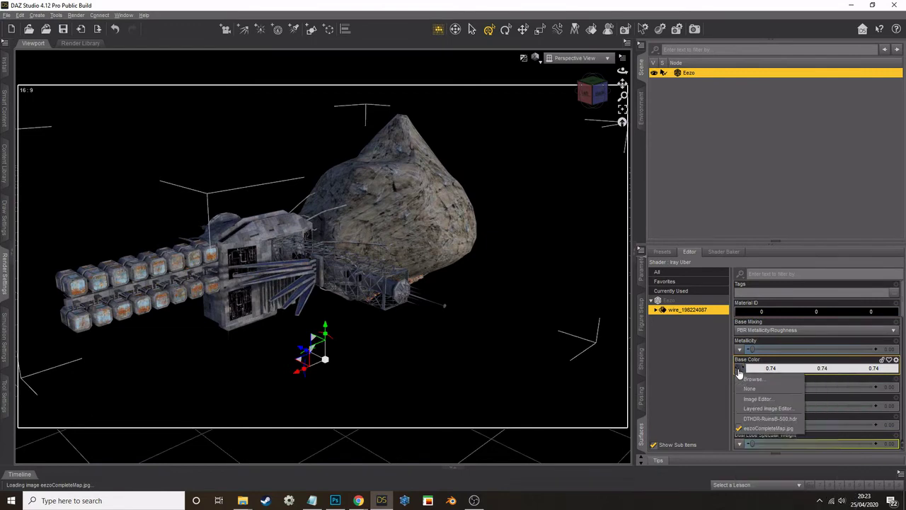
click(752, 379)
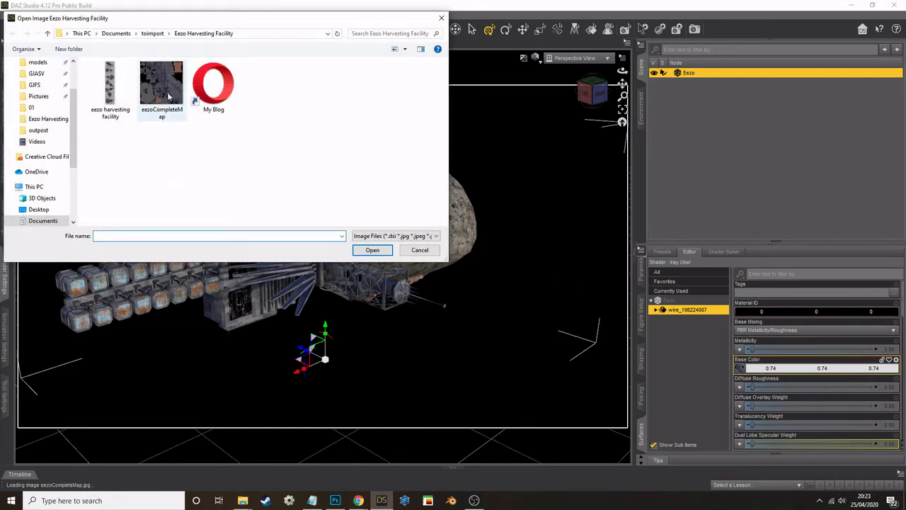
right_click(168, 97)
mouse_move(246, 236)
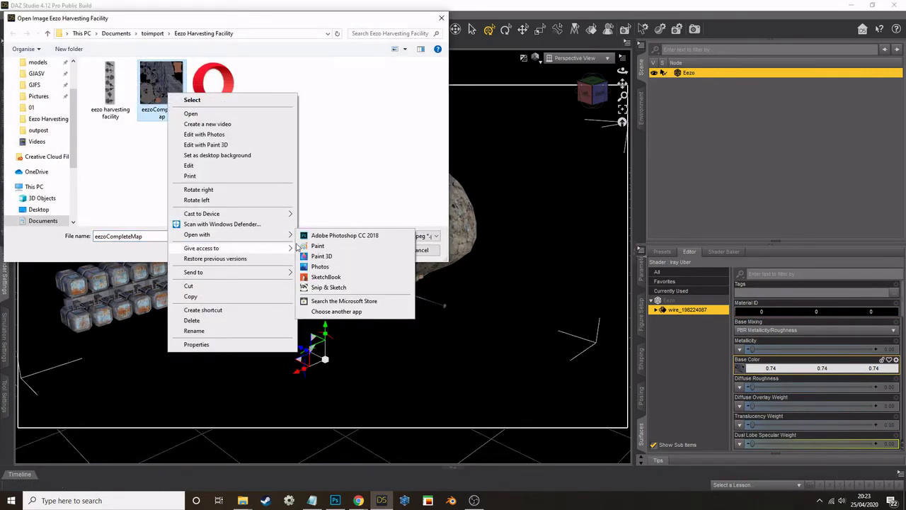
click(325, 236)
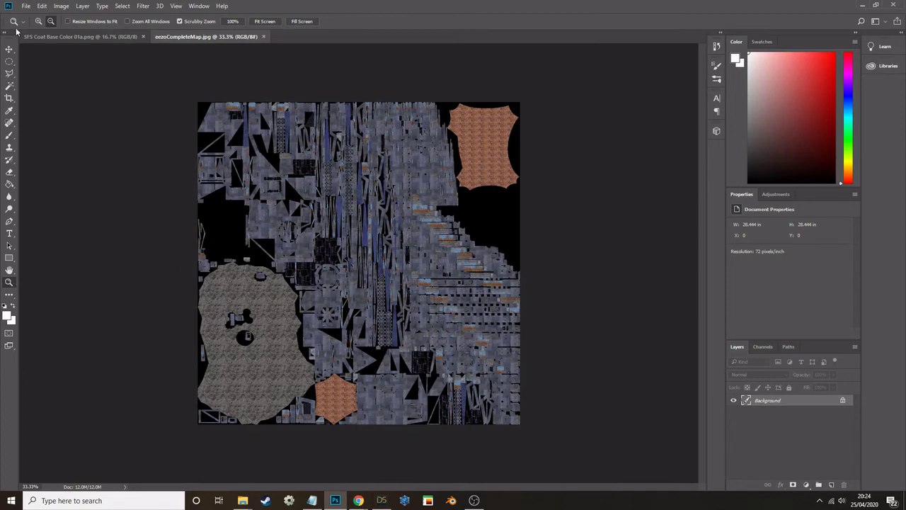
Examine the eezoCompleteMap texture up close in Photoshop, return to DAZ Studio and dismiss the image browser without choosing a file
drag(380, 238, 380, 238)
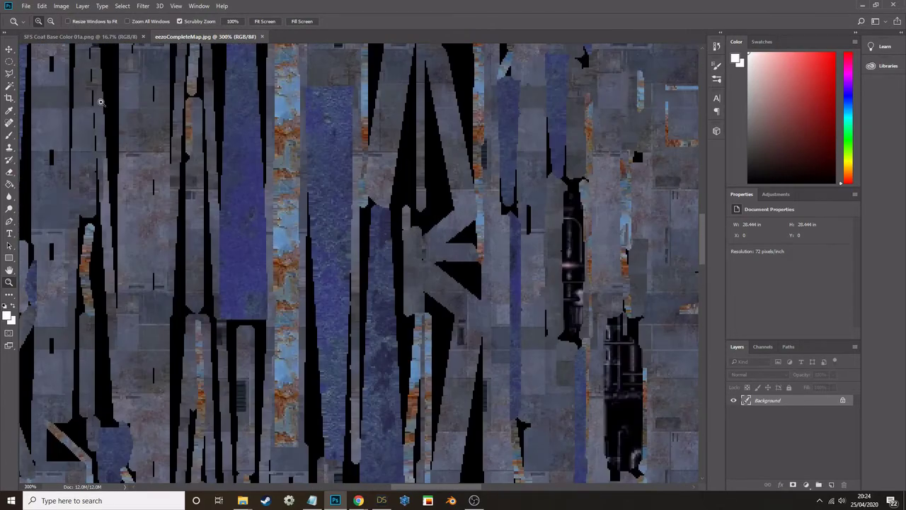
drag(234, 205, 235, 205)
click(231, 210)
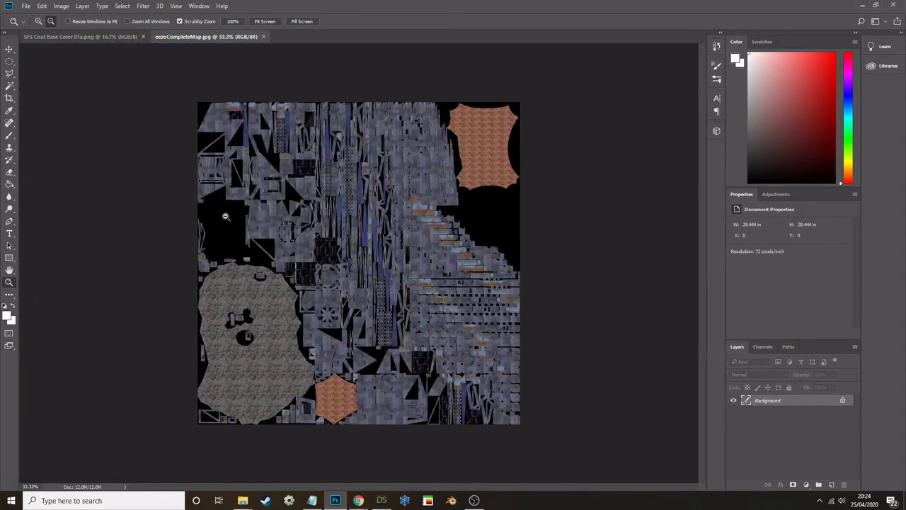
click(382, 500)
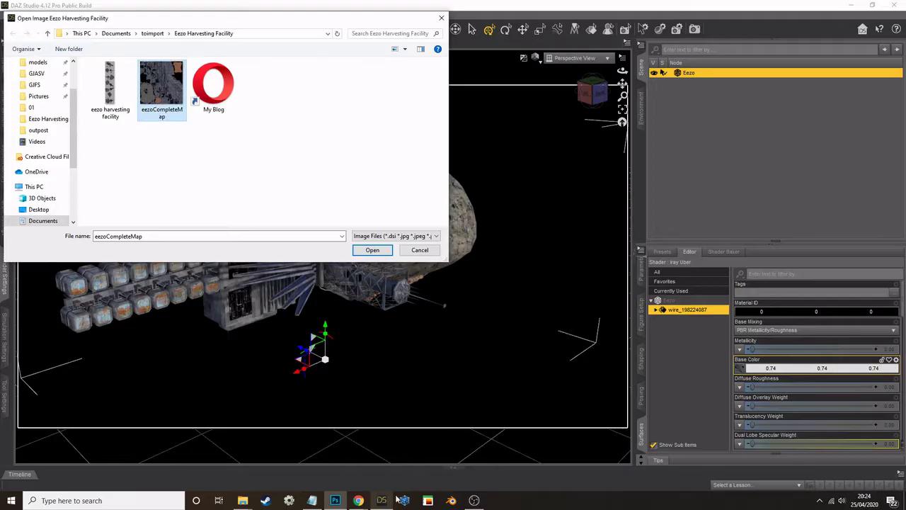
click(419, 250)
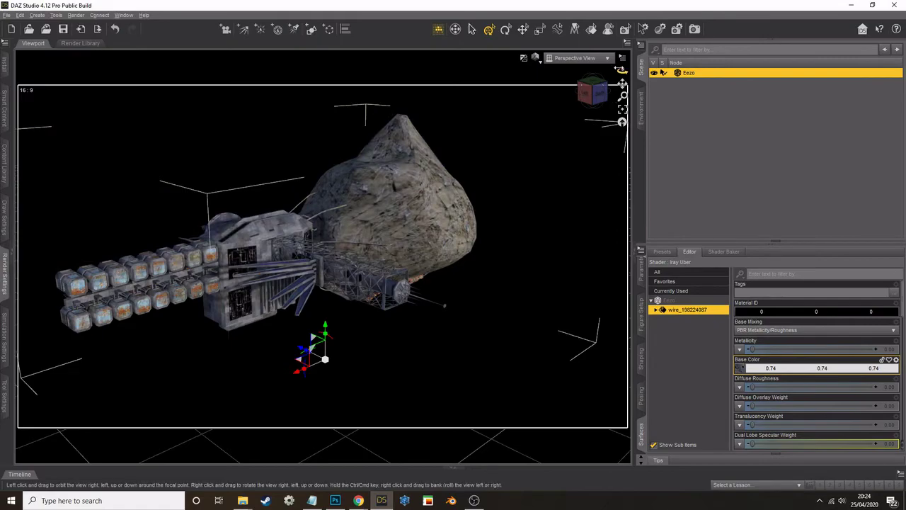
Inspect the orange growths on the underside of the asteroid and compare them with the Base Color map
drag(622, 71, 559, 36)
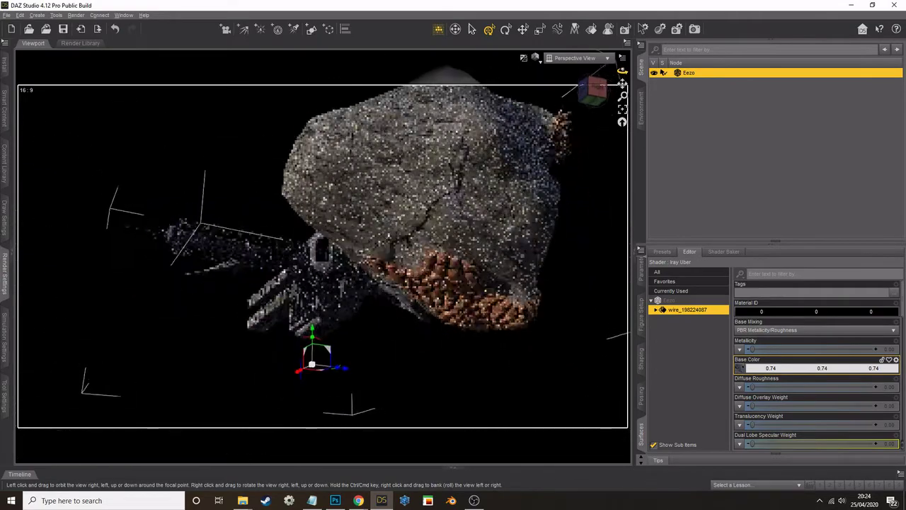
scroll(522, 252, up, 5)
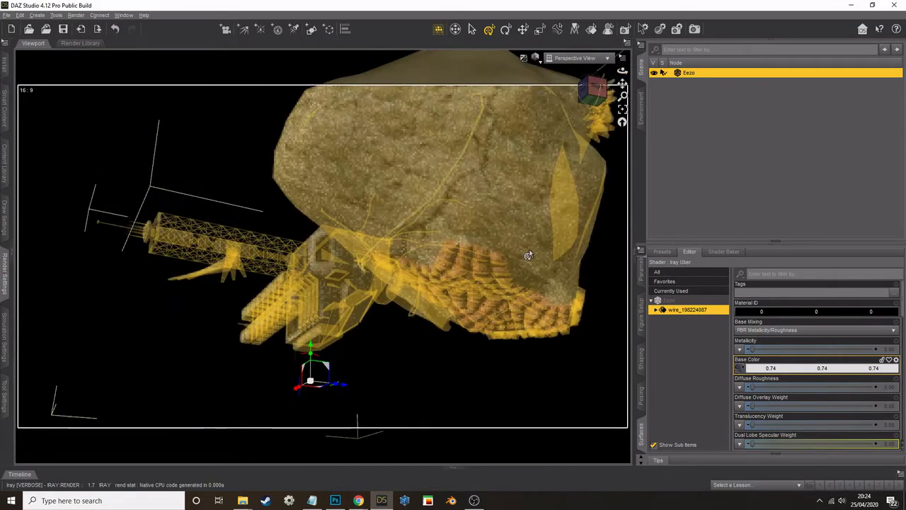
drag(622, 84, 481, 65)
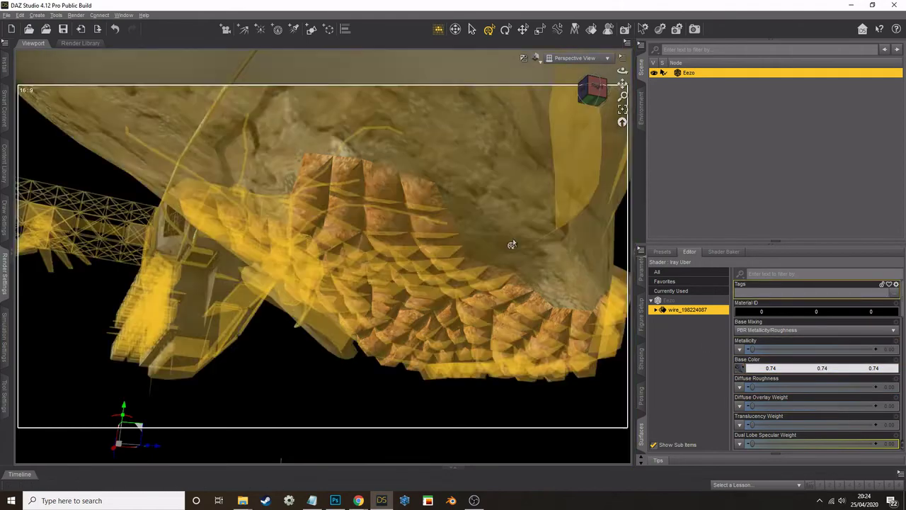
scroll(510, 243, down, 5)
scroll(510, 240, down, 2)
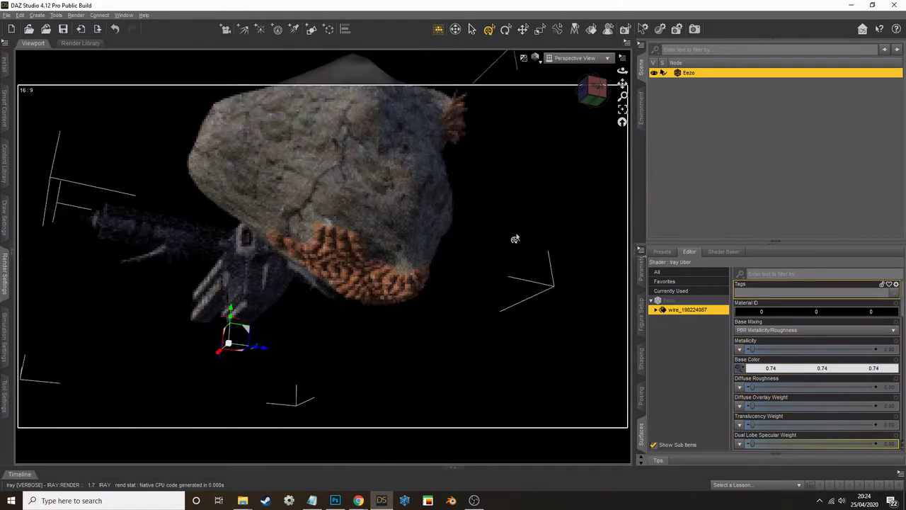
mouse_move(741, 376)
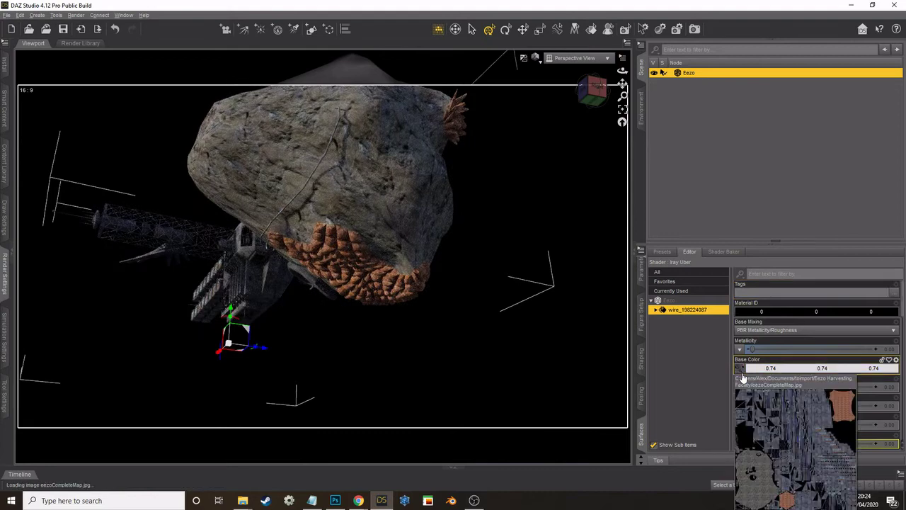
Assign the eezoCompleteMap image as the Base Bump map of the wire_198224087 surface
scroll(762, 368, down, 6)
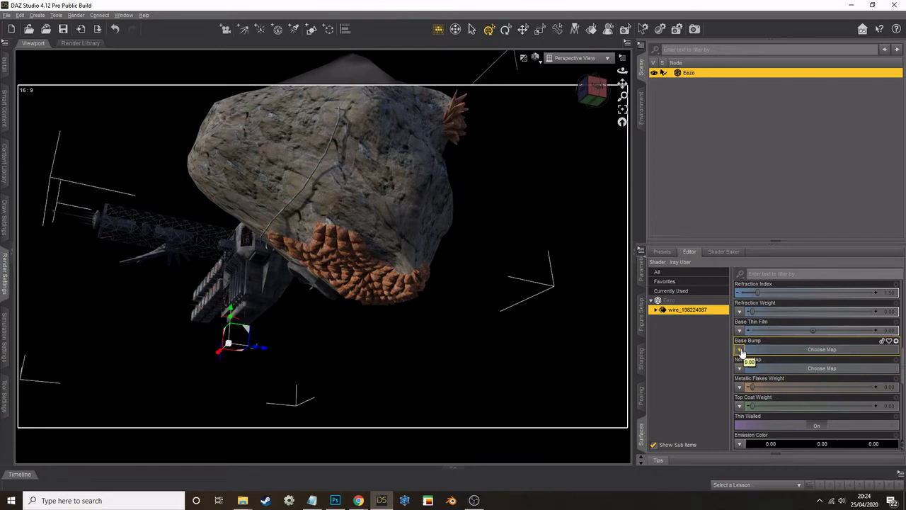
click(741, 352)
click(750, 358)
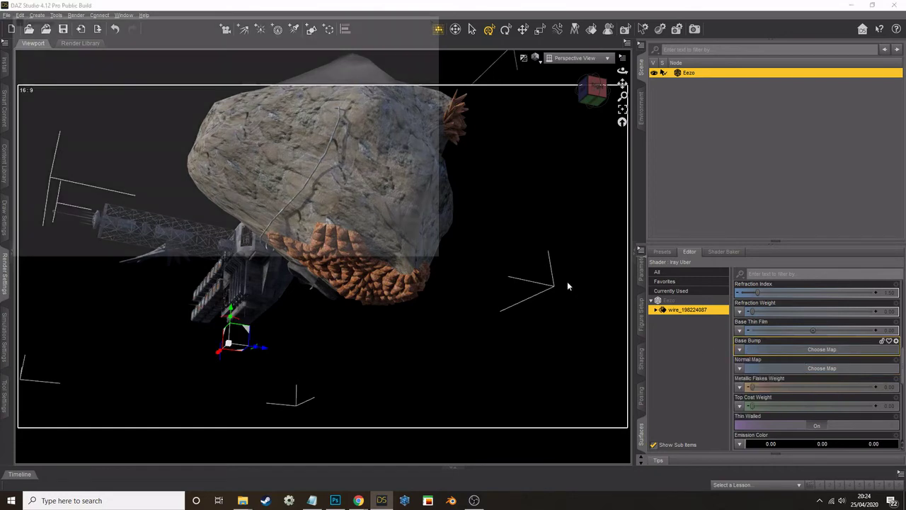
double_click(162, 84)
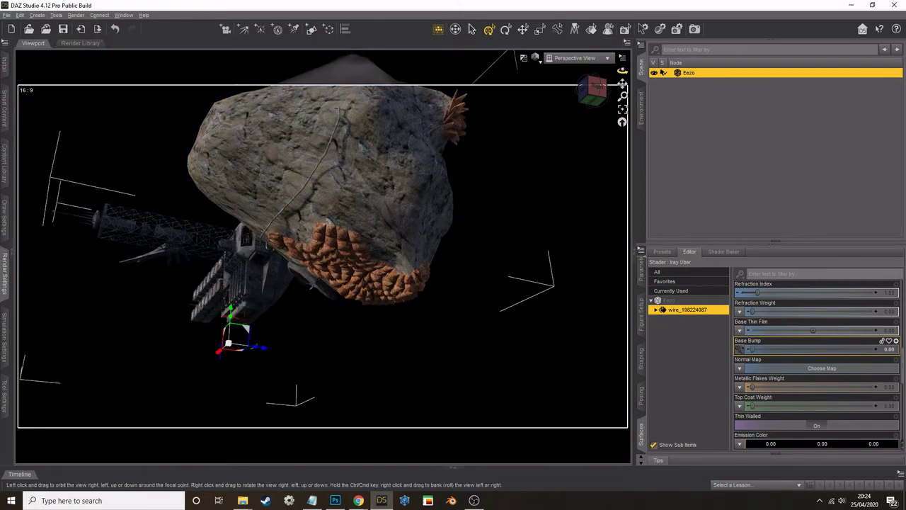
Set the Base Bump strength to about 38.67 and check the relief on the rock and hull up close
drag(622, 71, 729, 109)
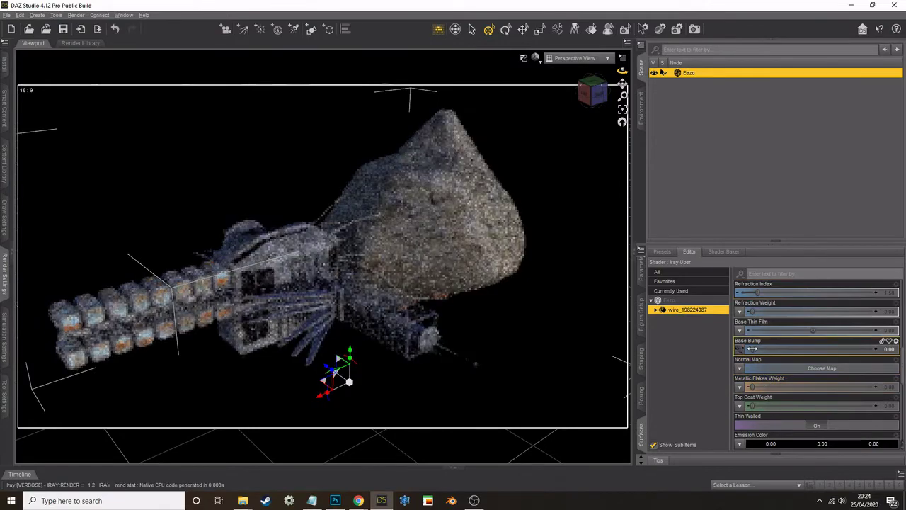
drag(752, 348, 847, 347)
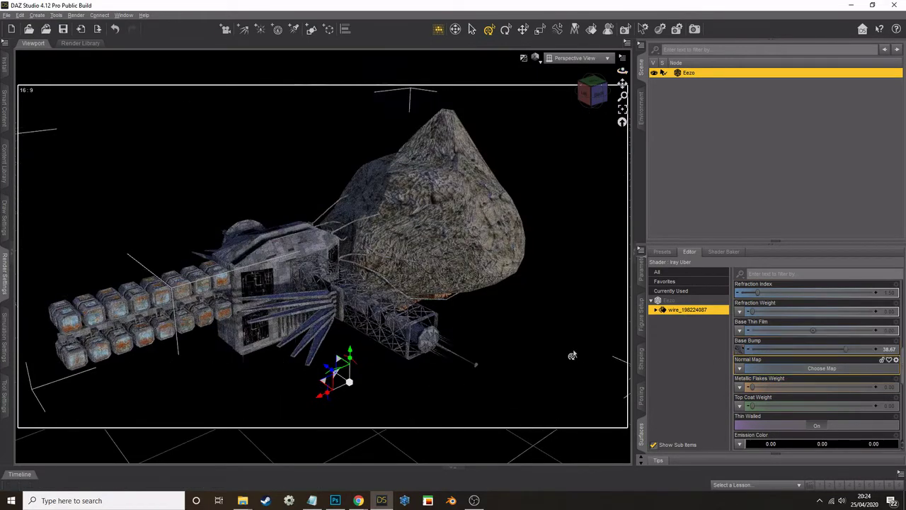
scroll(471, 271, up, 5)
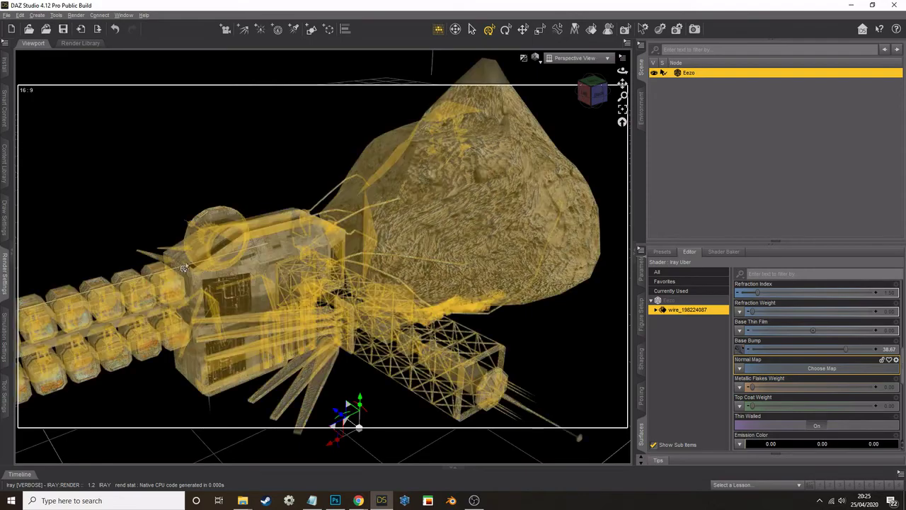
scroll(216, 239, up, 6)
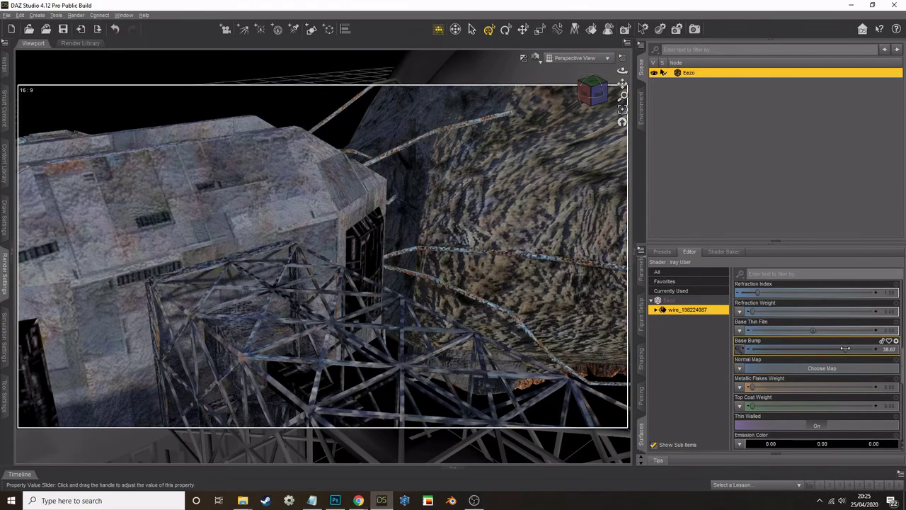
Test the Base Bump strength at 50, and reduce it in stages to about 17.97
drag(845, 348, 889, 344)
scroll(509, 277, down, 6)
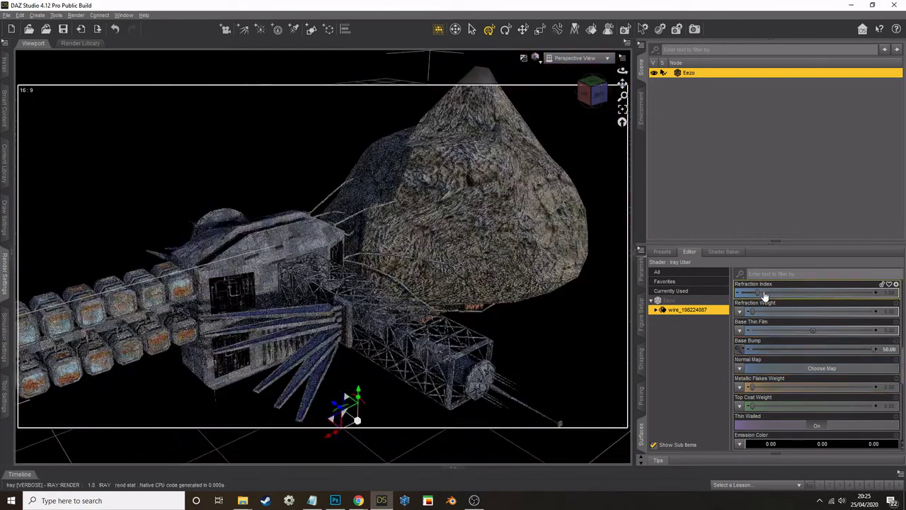
drag(862, 353, 828, 350)
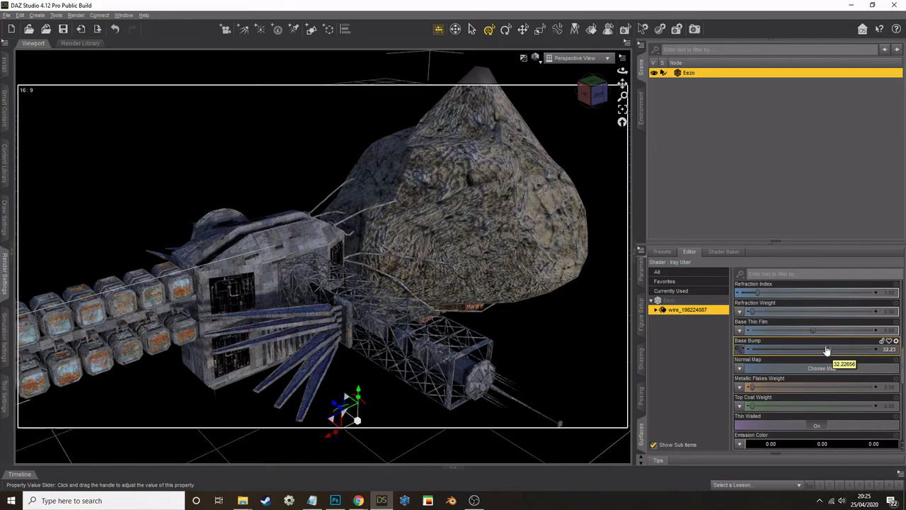
drag(829, 349, 795, 349)
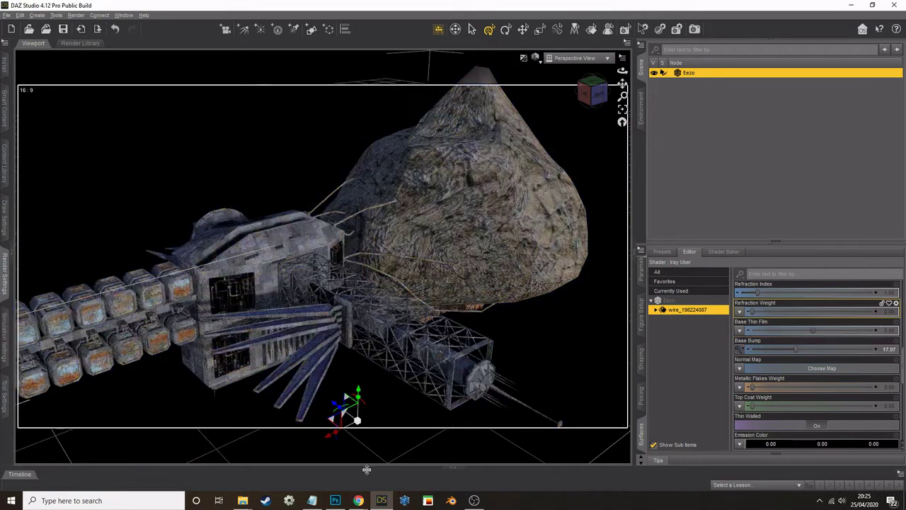
Switch to Photoshop and examine the tiled rock area of the eezoCompleteMap texture up close
click(336, 500)
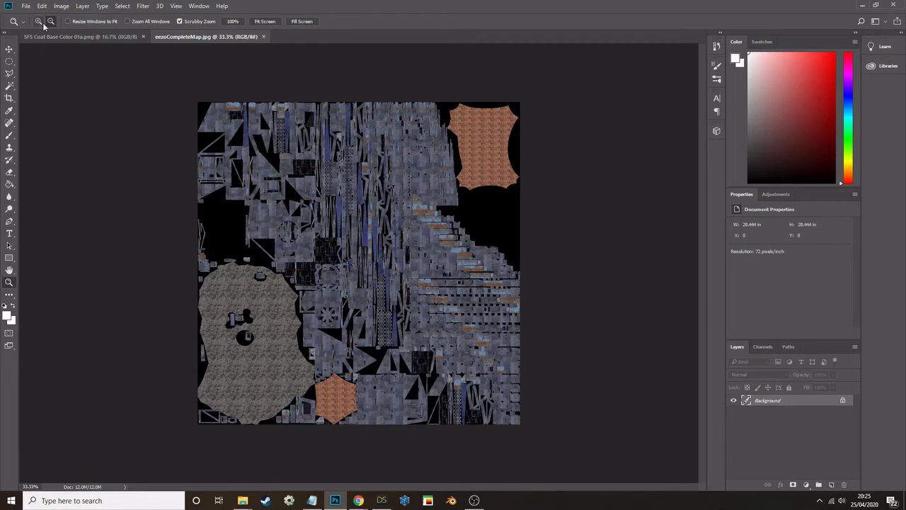
drag(236, 358, 236, 359)
click(236, 359)
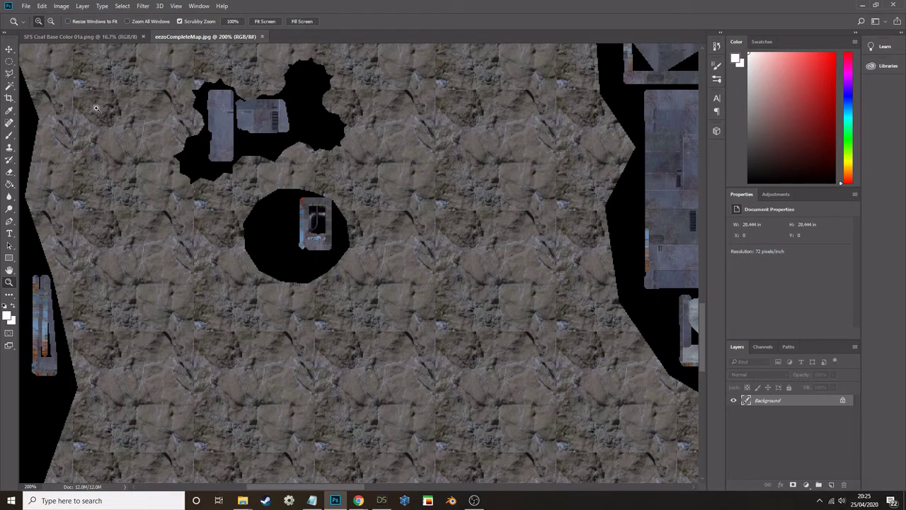
click(195, 252)
click(195, 252)
click(194, 252)
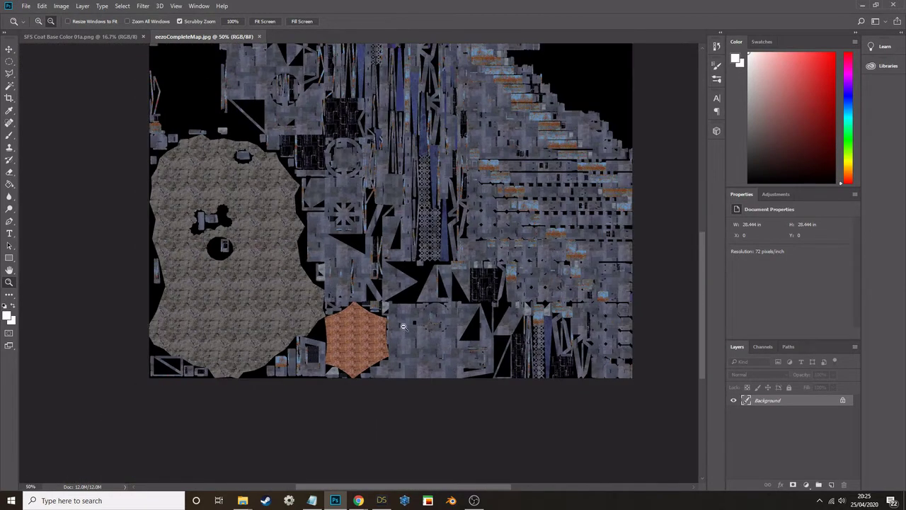
Try a rectangular selection around the grey rock area on a new layer, with a dark grey foreground colour
click(831, 484)
click(12, 63)
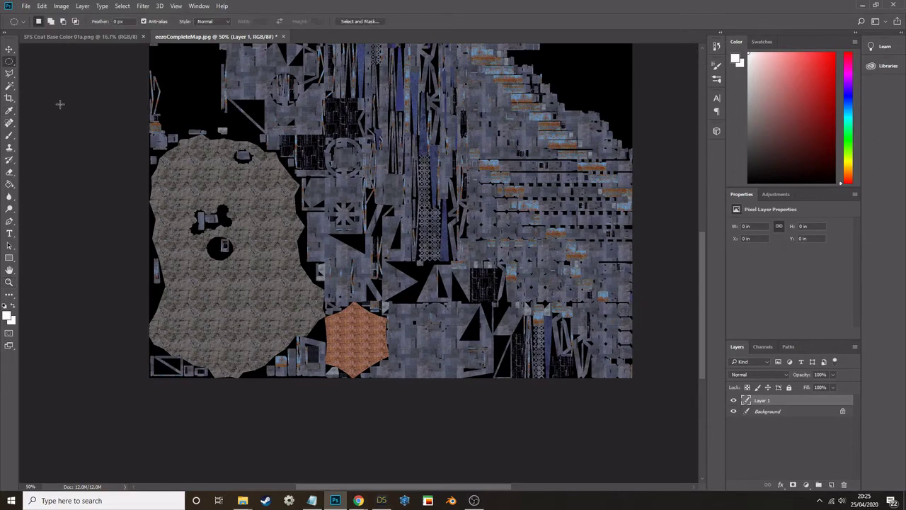
drag(139, 129, 327, 322)
right_click(10, 63)
click(40, 71)
right_click(9, 63)
click(43, 61)
drag(139, 101, 338, 378)
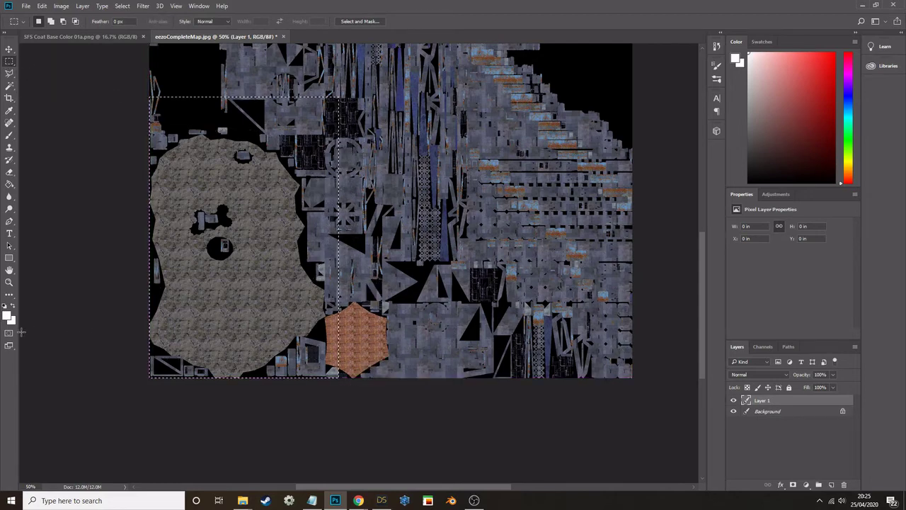
click(7, 315)
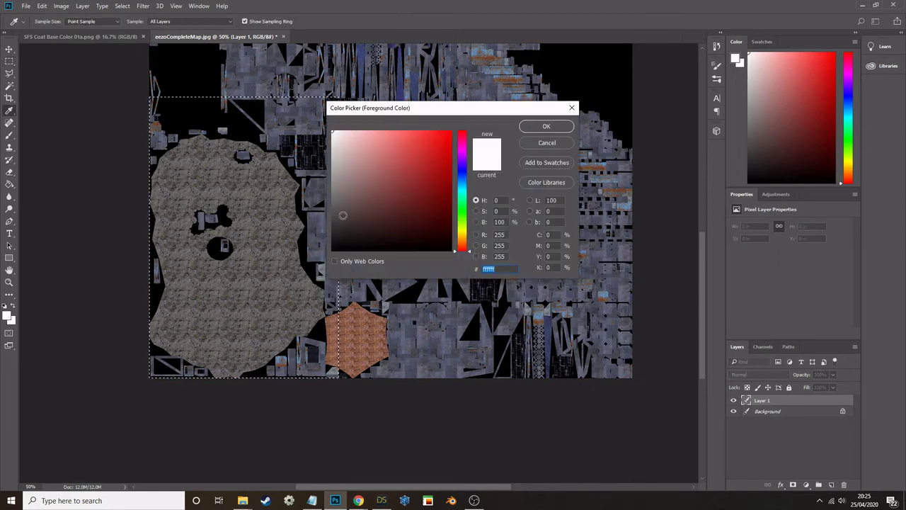
click(333, 214)
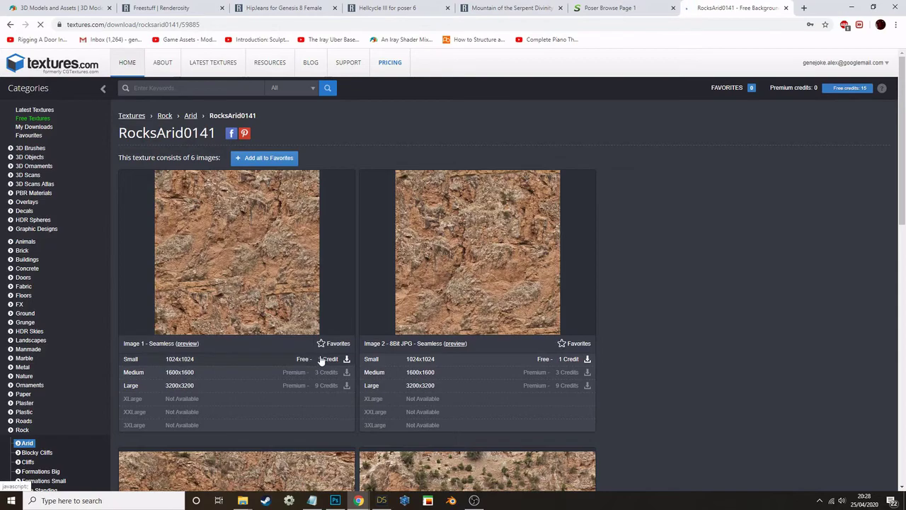
Download the small 1024x1024 version of RocksArid0141 Image 1 from textures.com and copy the opened picture
click(346, 359)
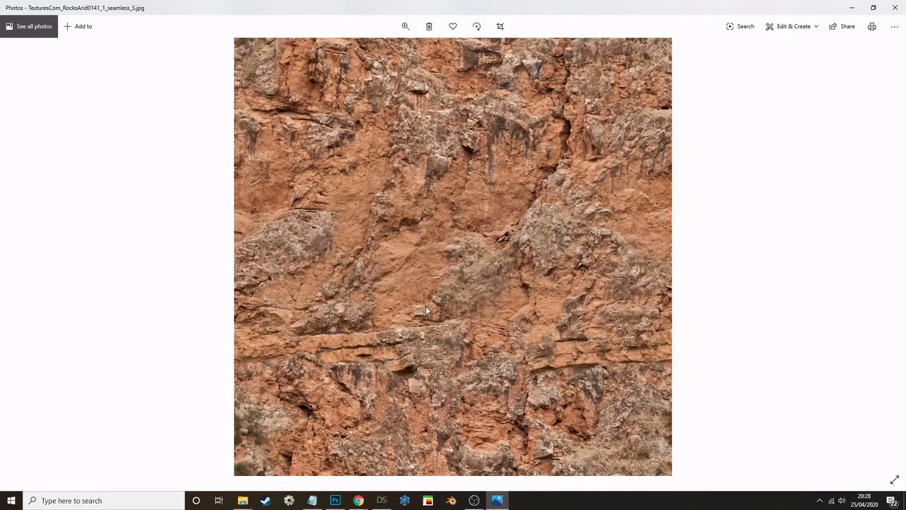
right_click(426, 305)
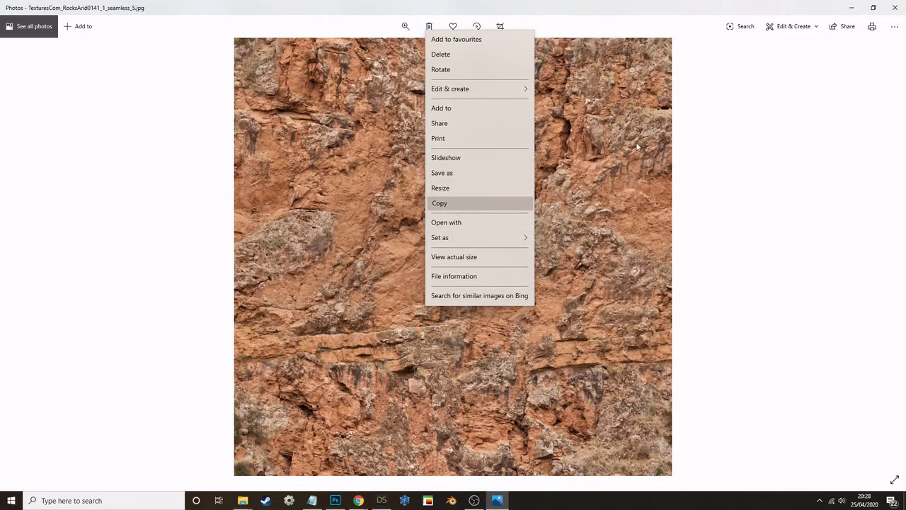
click(849, 8)
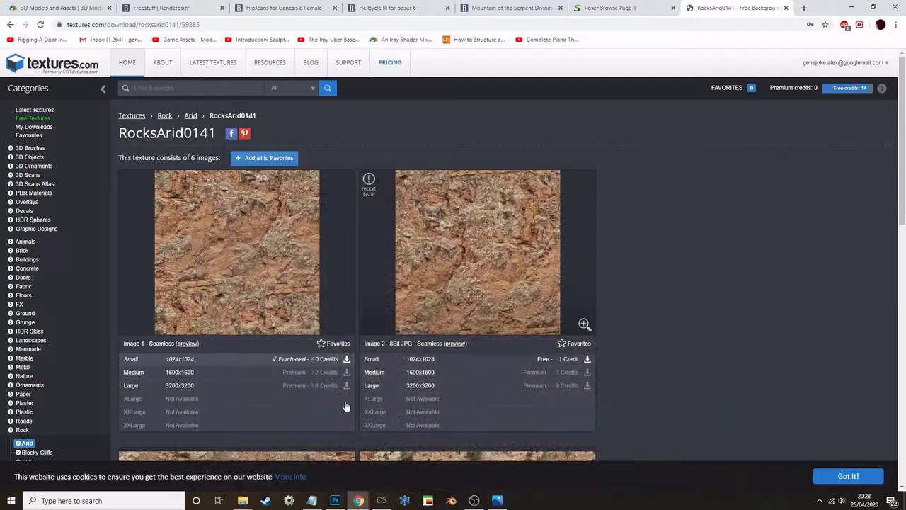
Switch to Photoshop, paste the rock picture into eezoCompleteMap and scale it to about 5.33 in square in the map's lower-left corner
click(334, 500)
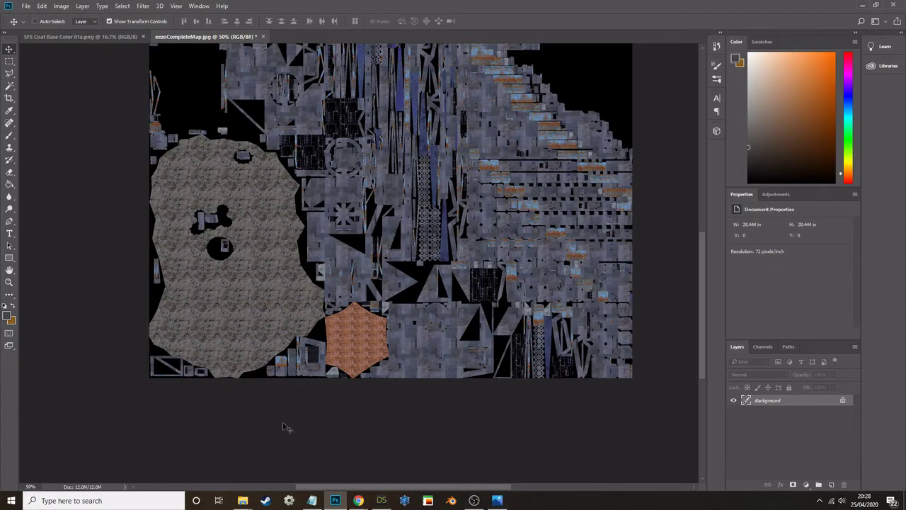
key(ctrl+v)
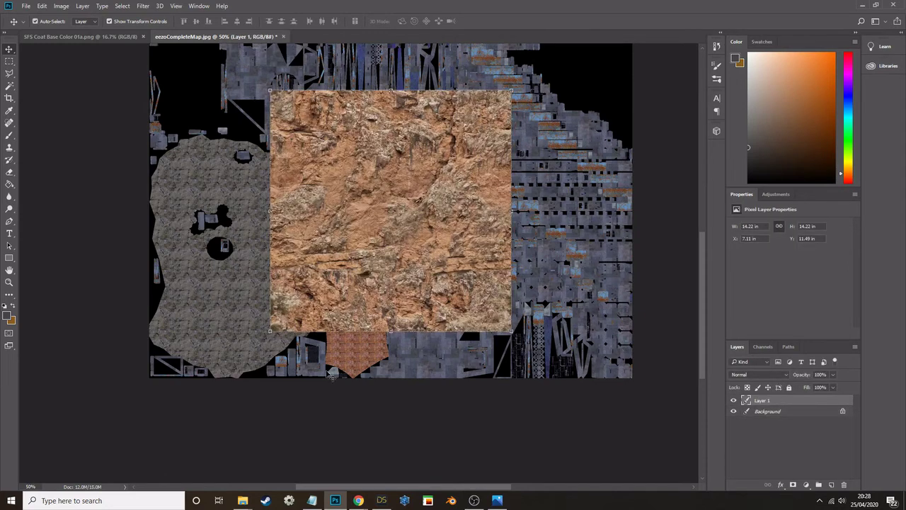
drag(363, 319, 243, 343)
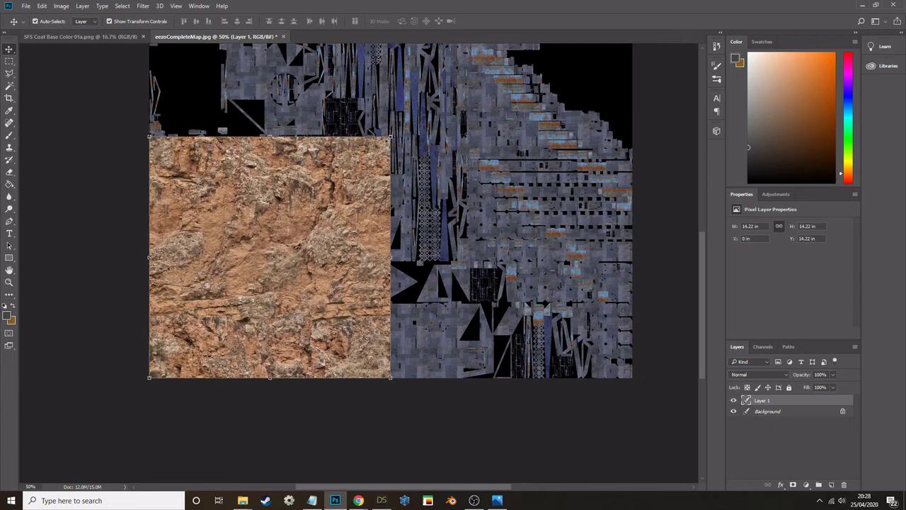
key(ctrl+t)
drag(390, 136, 211, 250)
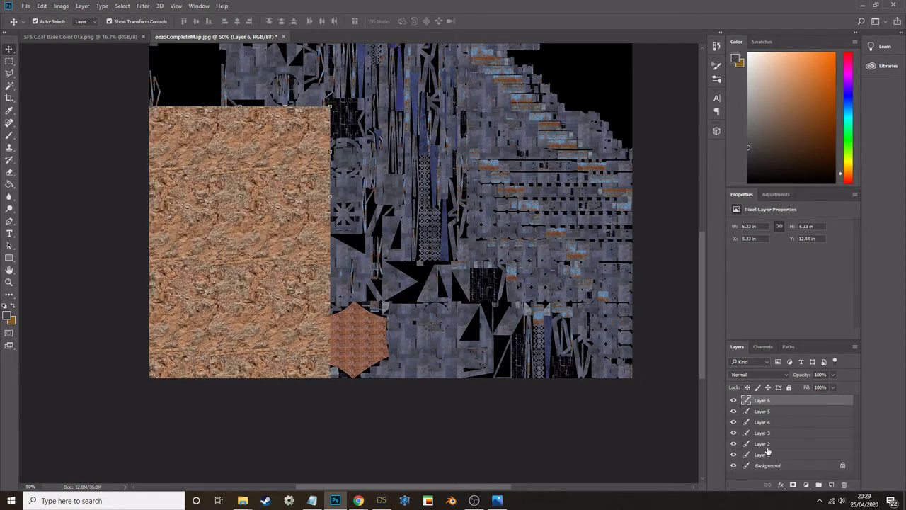
Merge the duplicated rock tile layers, Layer 2 to Layer 6, and merge the result down into Layer 1
shift+click(764, 445)
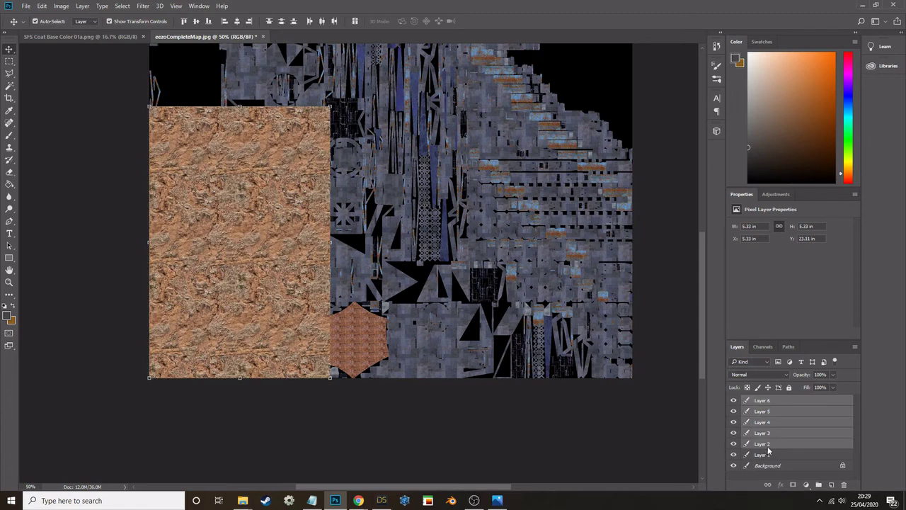
right_click(768, 450)
click(796, 298)
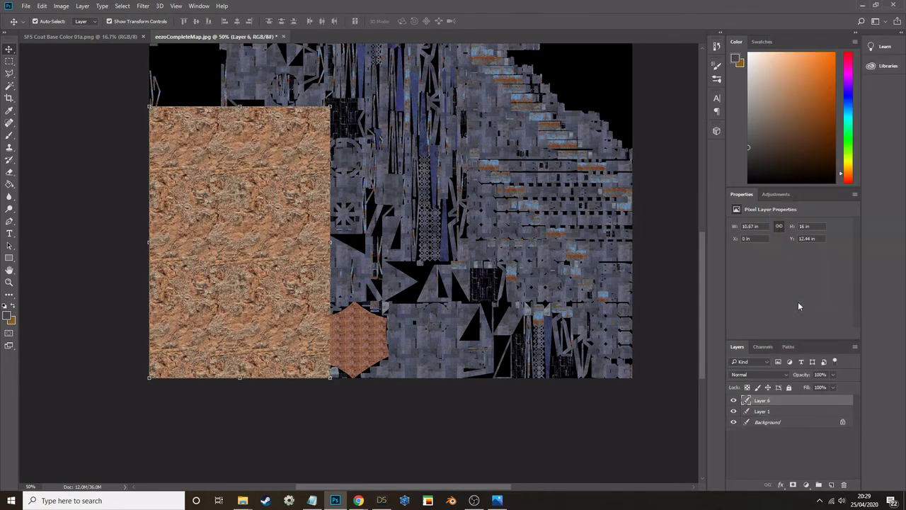
click(733, 400)
click(733, 400)
right_click(768, 404)
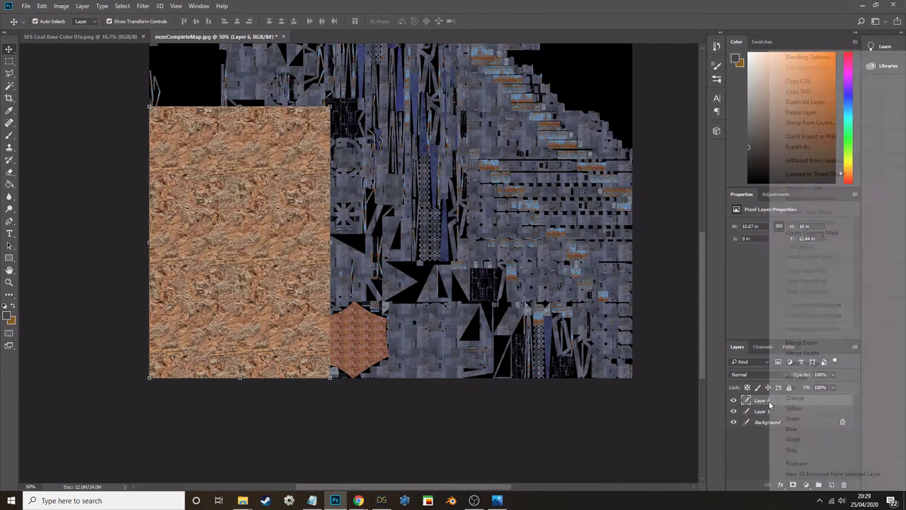
click(801, 343)
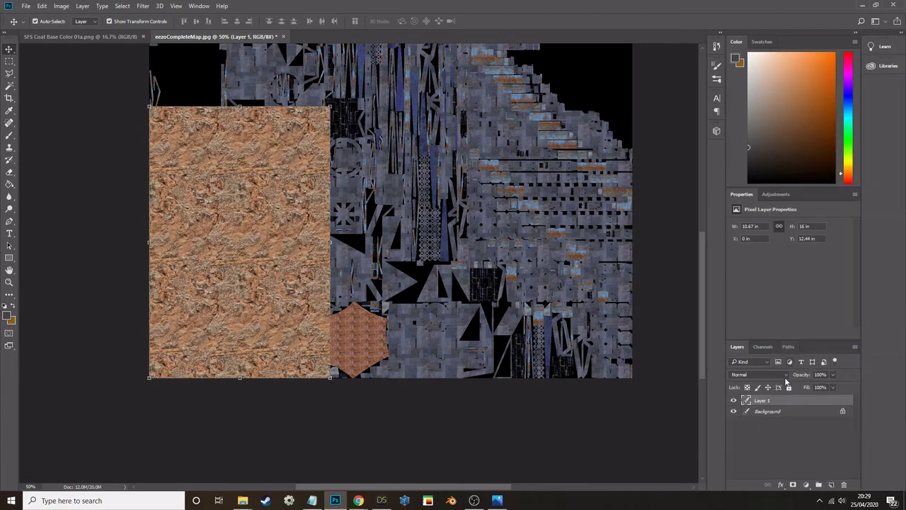
Hide Layer 1 and trace the outline of the grey rock area with the Magnetic Lasso
click(733, 401)
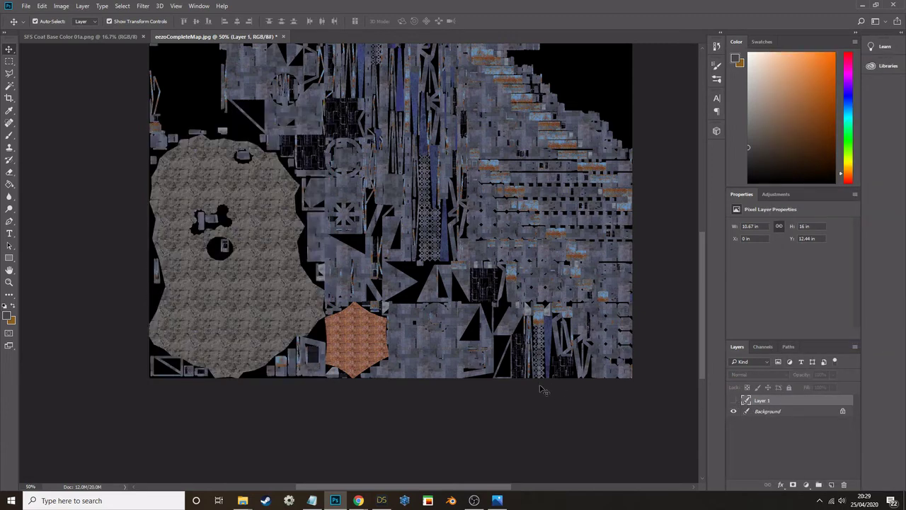
click(9, 282)
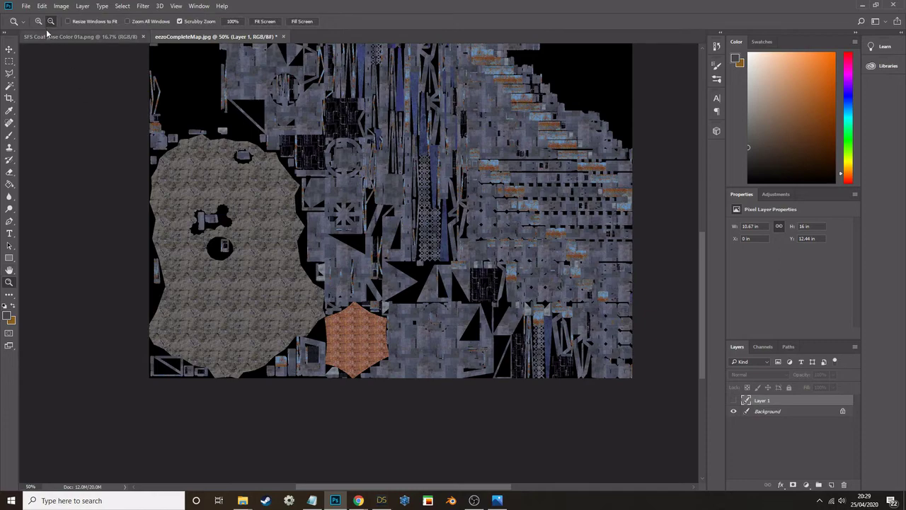
click(241, 359)
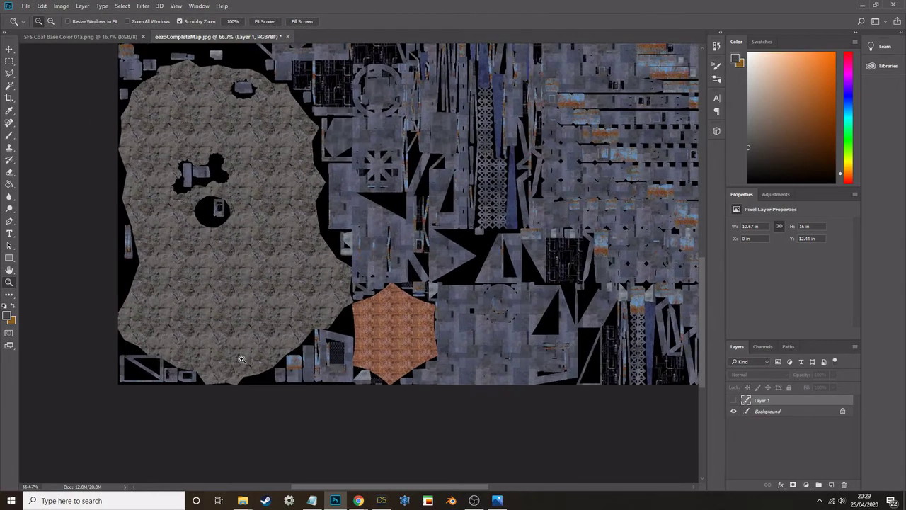
click(241, 359)
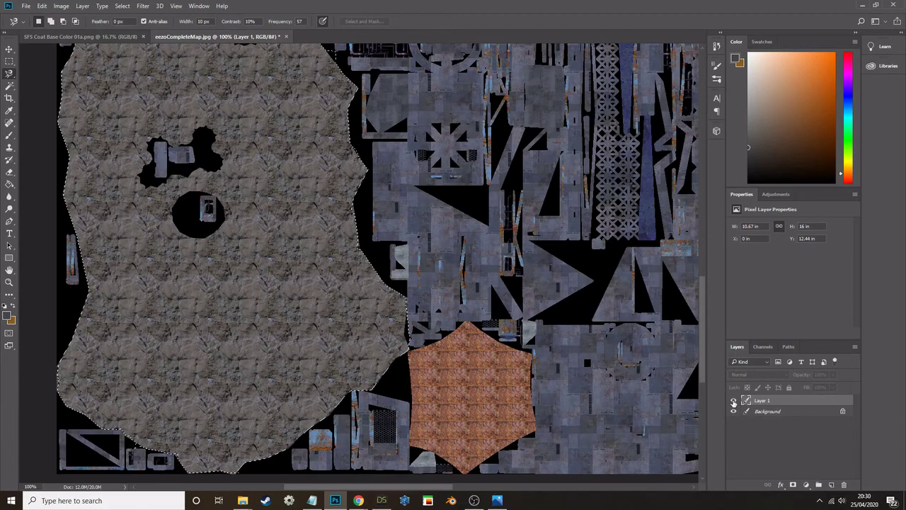
Show Layer 1, delete its rock texture outside the traced outline using the inverted selection, and deselect
click(733, 400)
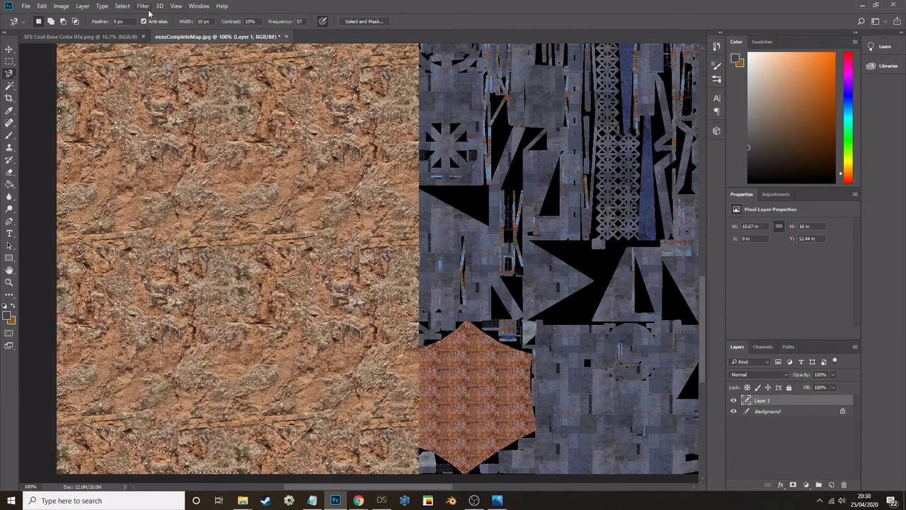
click(124, 6)
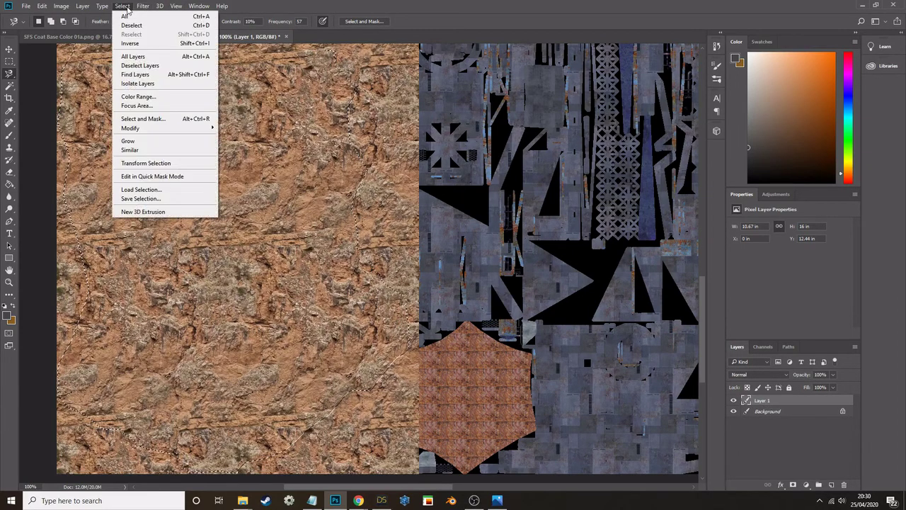
click(132, 45)
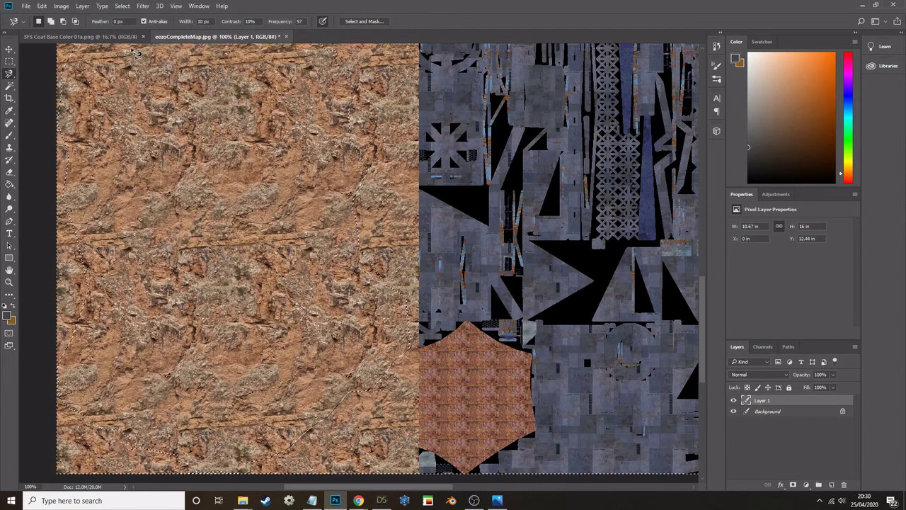
key(Delete)
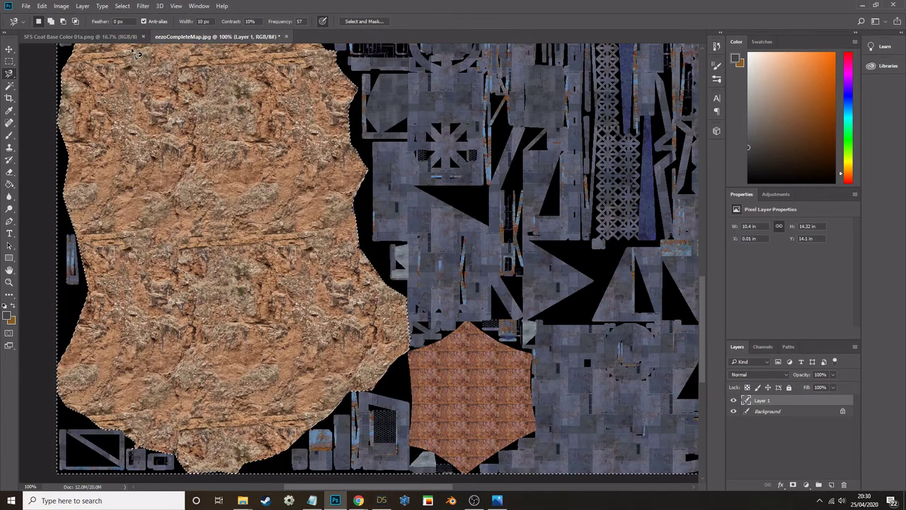
click(9, 63)
click(68, 70)
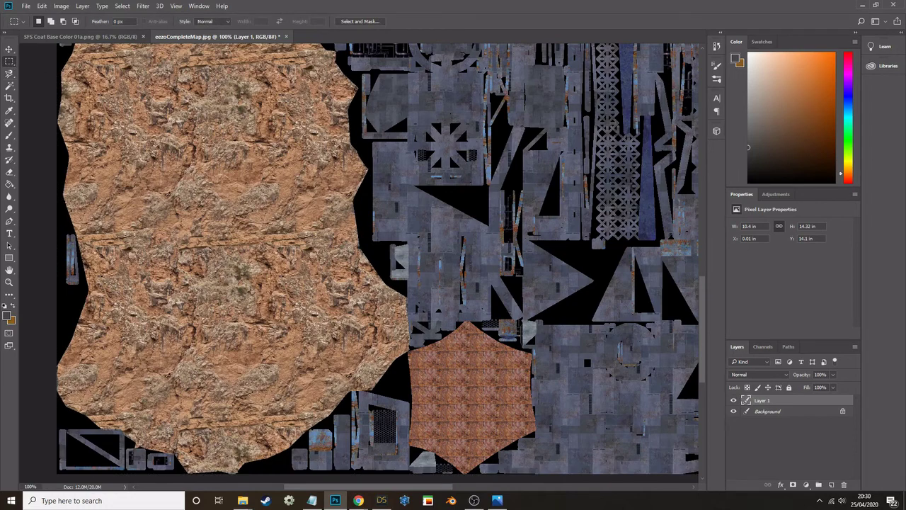
Apply Brightness/Contrast to the new rock texture on Layer 1 with Brightness -32 and Contrast 58
scroll(69, 70, up, 1)
scroll(277, 253, up, 1)
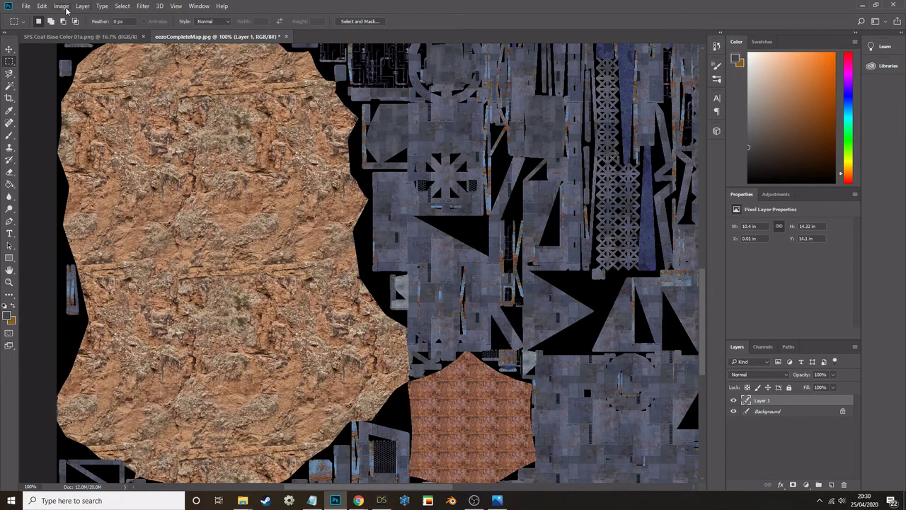
click(64, 7)
mouse_move(80, 30)
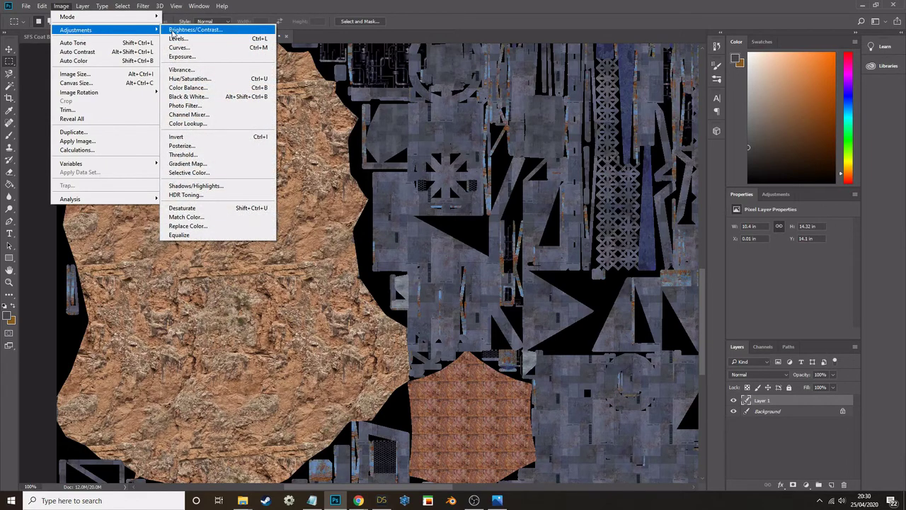
click(172, 30)
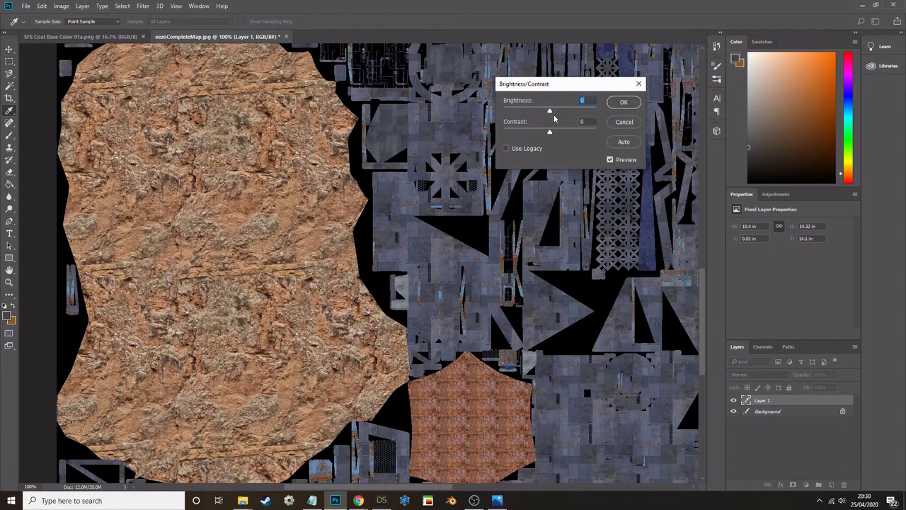
drag(549, 113, 557, 134)
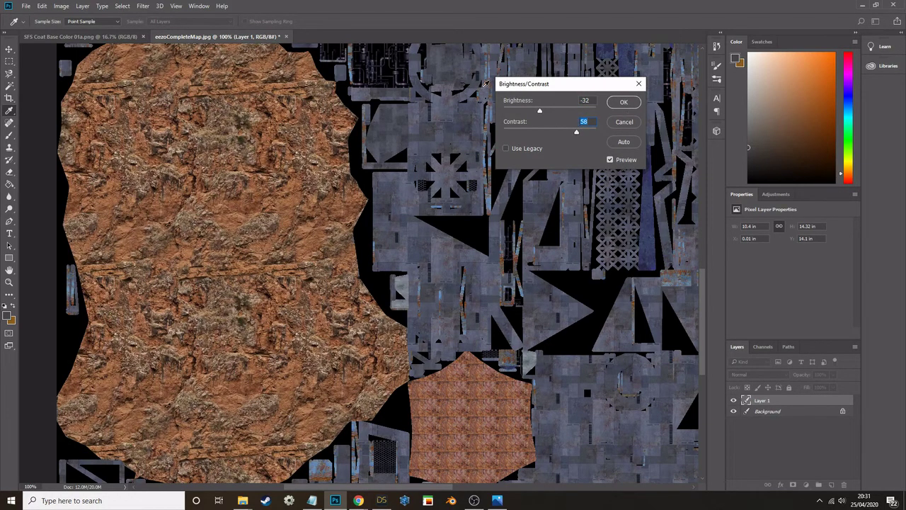
click(622, 102)
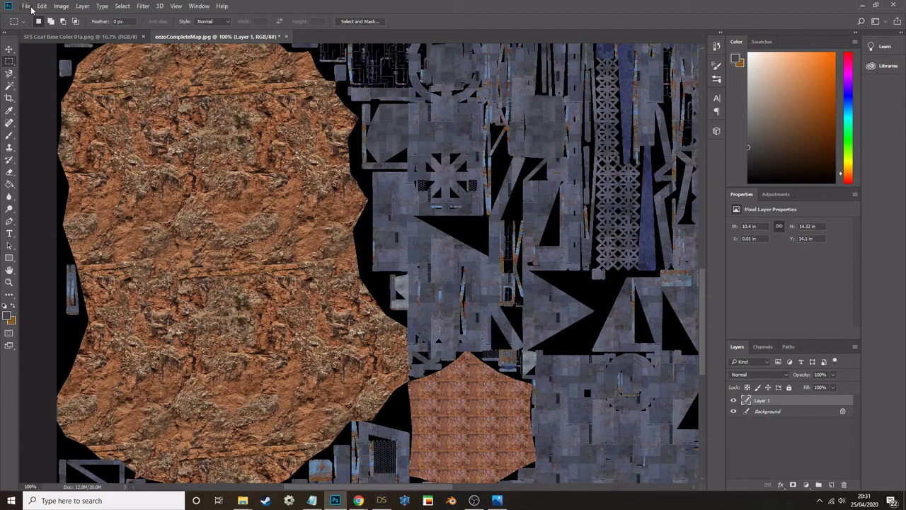
Flatten the image and save it as a JPEG named eezoCompleteMapalt in the Eezo Harvesting Facility folder
right_click(770, 412)
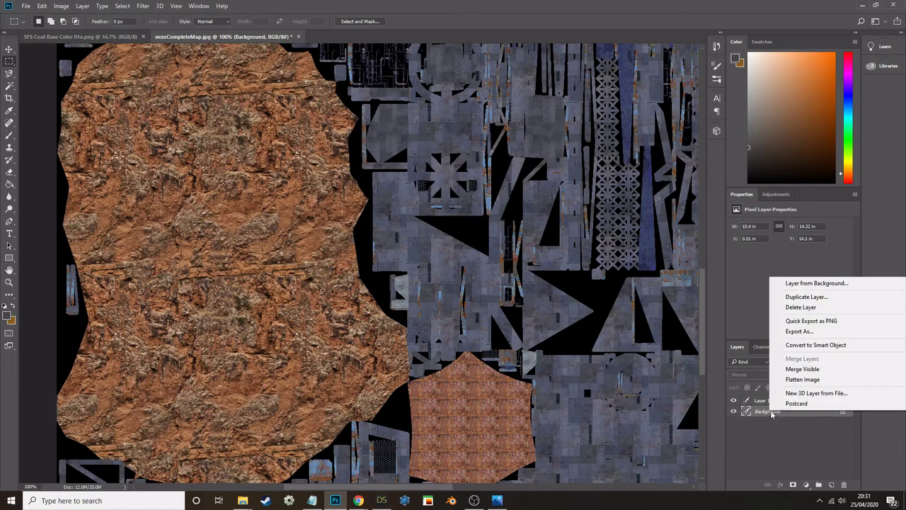
click(787, 387)
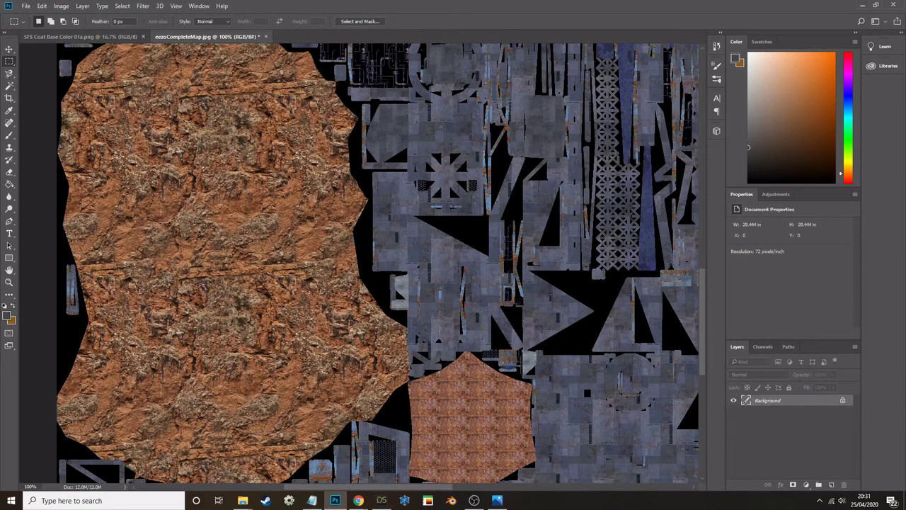
click(26, 6)
click(42, 111)
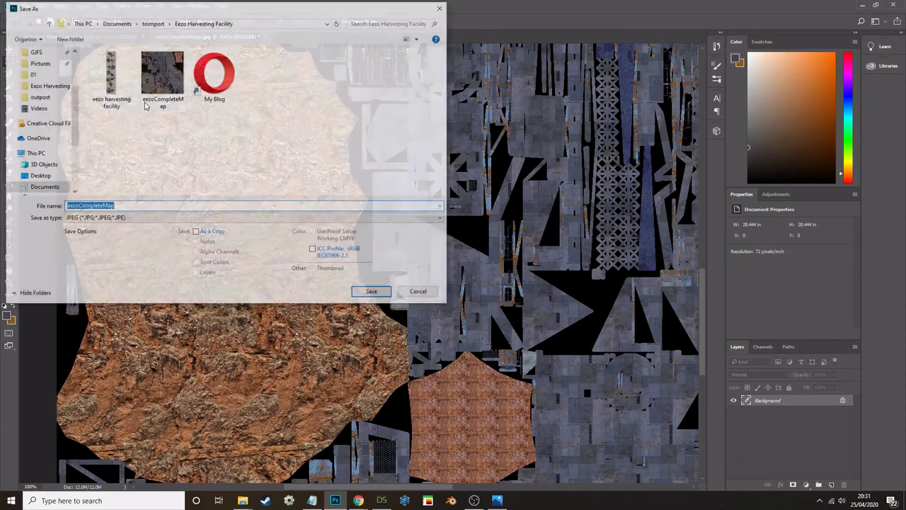
click(136, 206)
text(a)
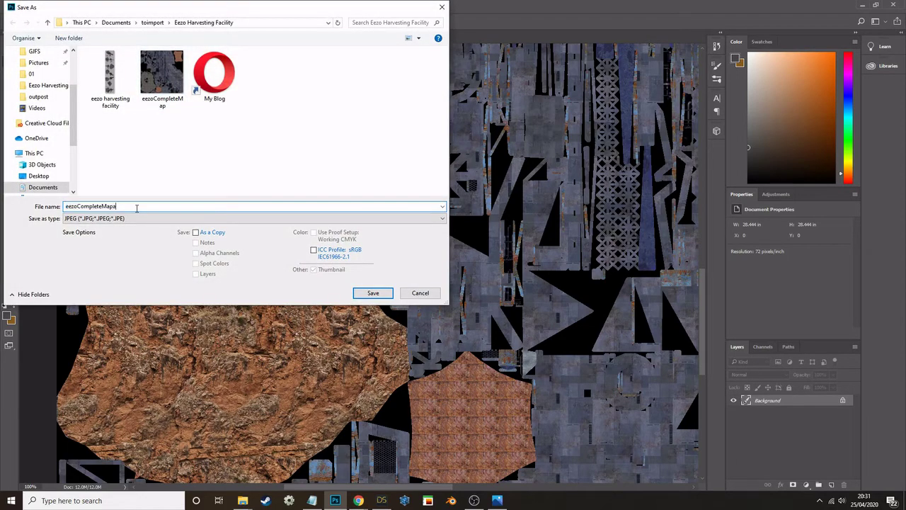
text(lt)
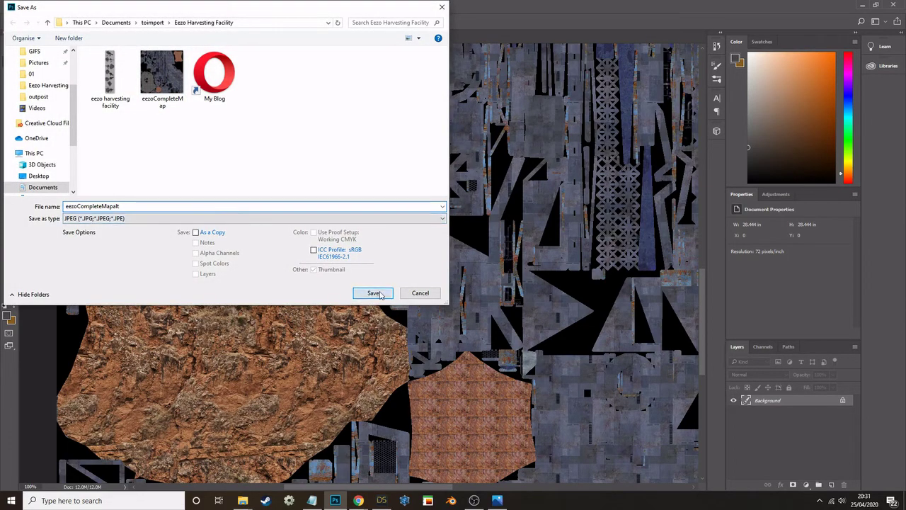
click(373, 292)
click(508, 137)
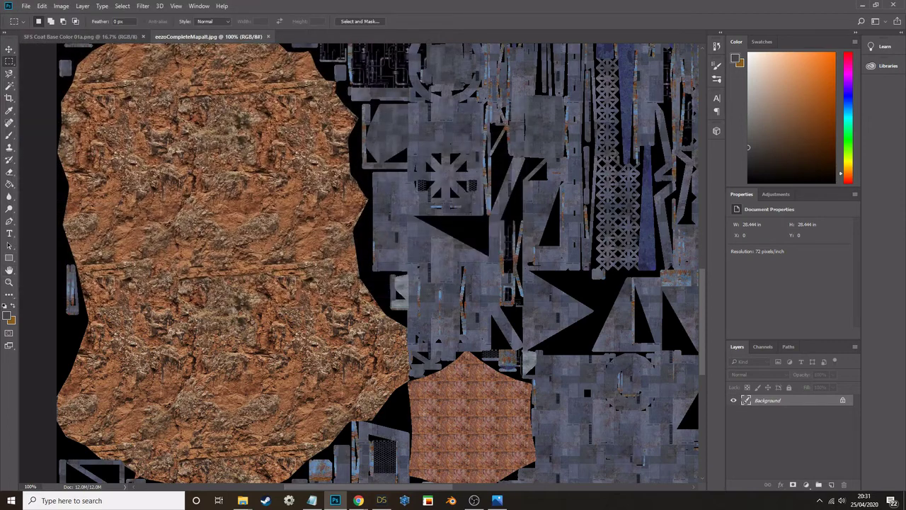
Switch to DAZ Studio and load eezoCompleteMapalt from the Eezo Harvesting Facility folder as the Eezo surface's Base Color map
click(381, 501)
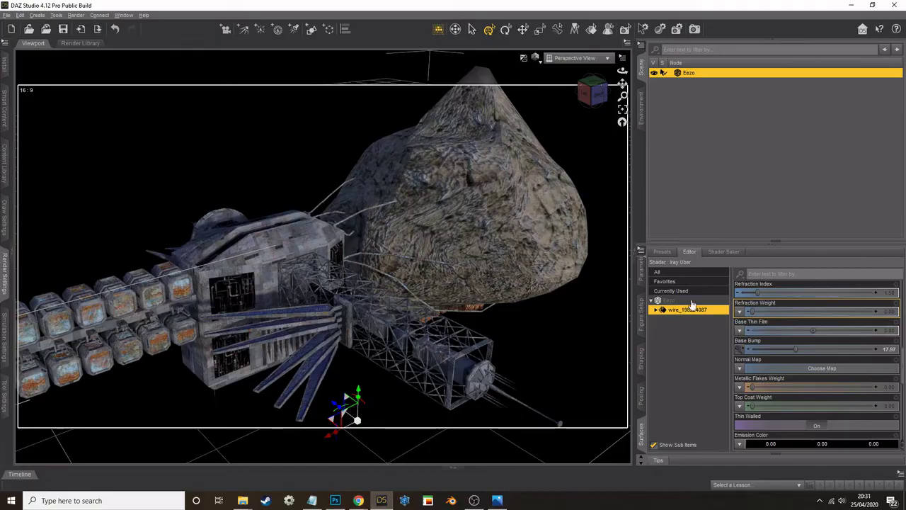
scroll(736, 361, up, 8)
click(740, 369)
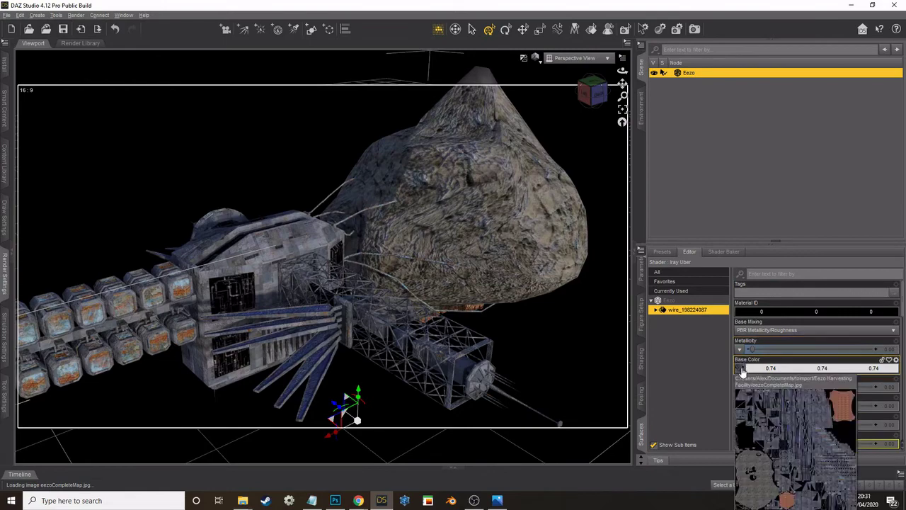
click(751, 379)
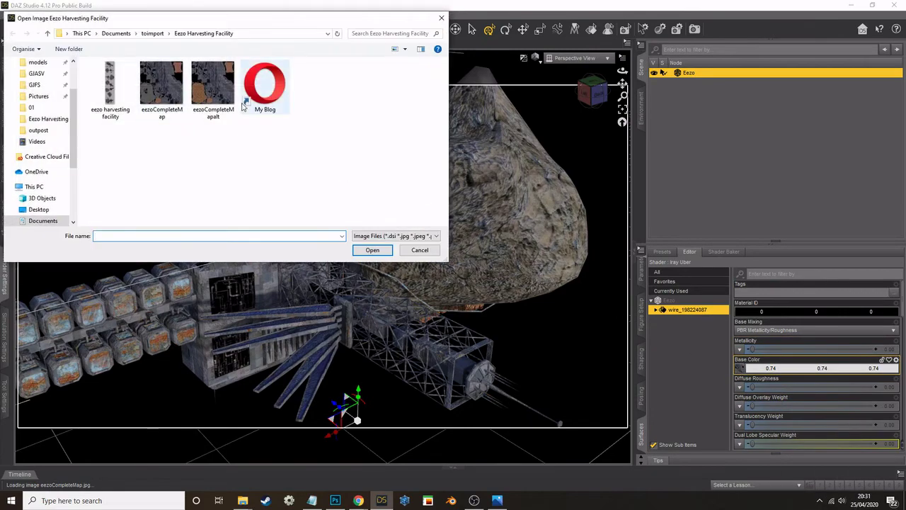
double_click(214, 103)
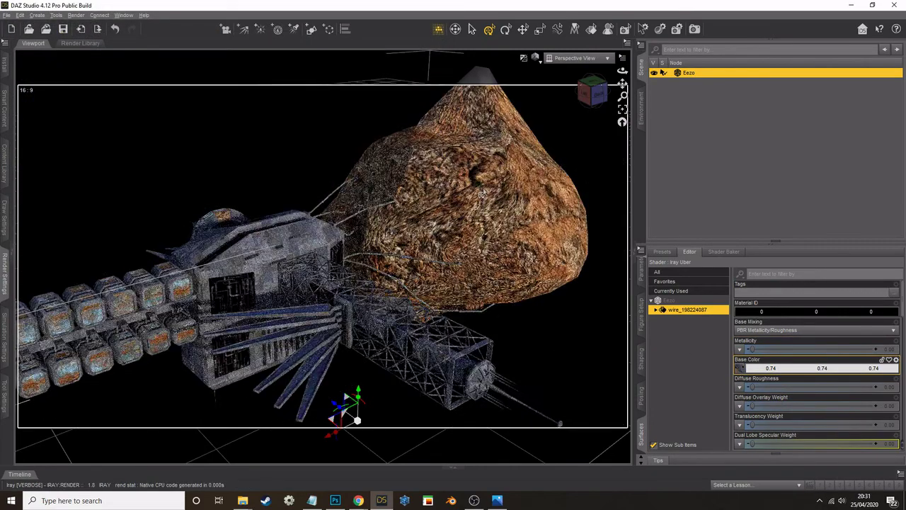
Assign eezoCompleteMapalt.jpg as the Base Bump map of the Eezo surface
scroll(767, 400, down, 6)
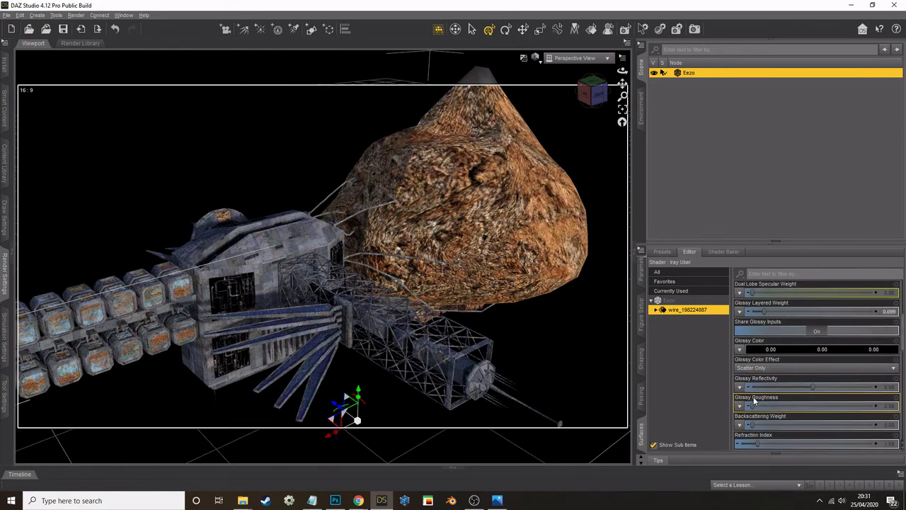
scroll(745, 340, down, 5)
click(740, 349)
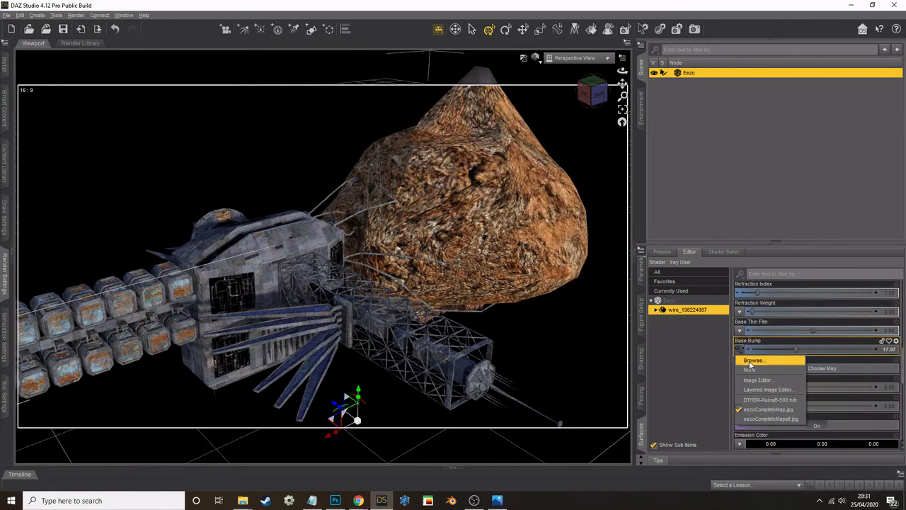
click(766, 417)
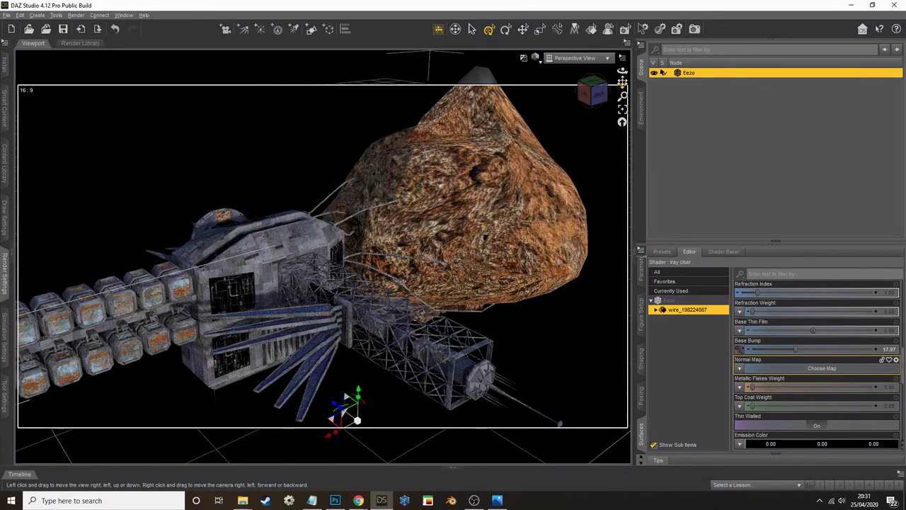
Try lower Base Bump strengths of 1.17, 5.27 and 9.57 on the Eezo surface while viewing the rock up close
drag(622, 83, 600, 134)
drag(622, 71, 520, 56)
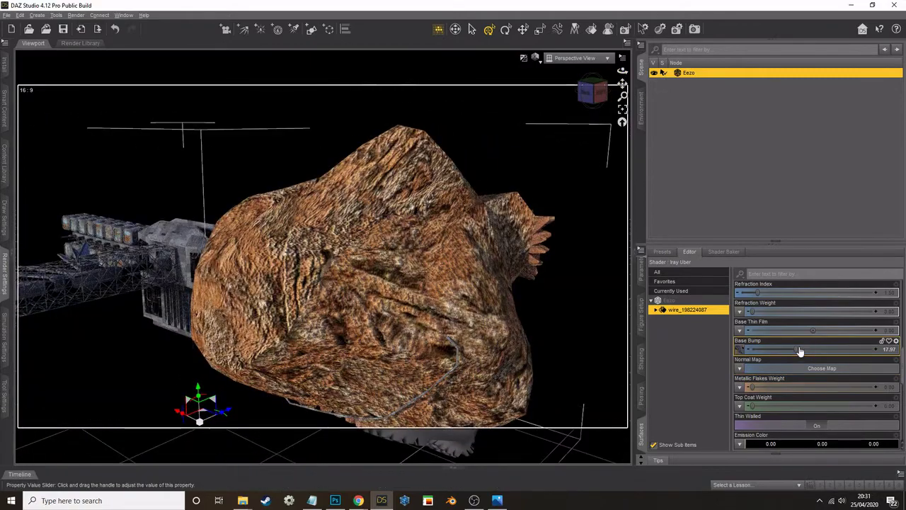
drag(799, 352, 764, 354)
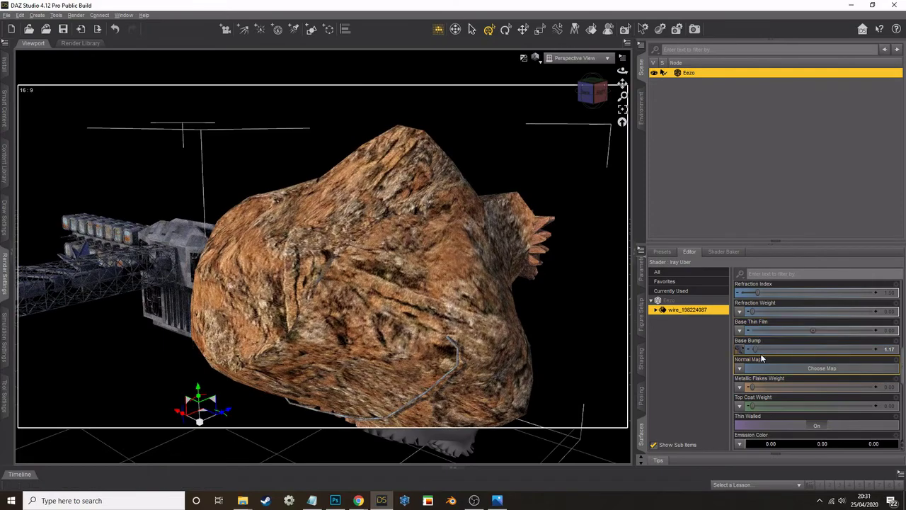
click(764, 350)
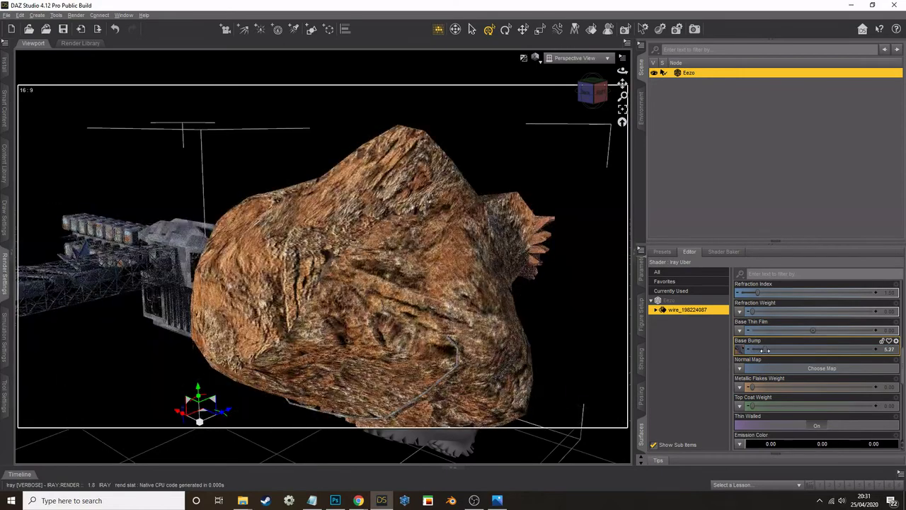
drag(765, 349, 775, 349)
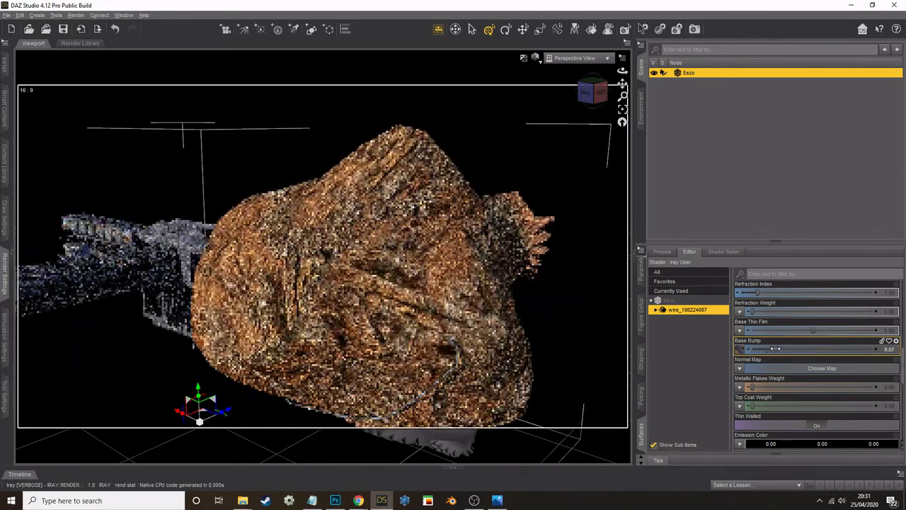
Set the Eezo surface's Base Bump strength to 50.00 with the whole model in view
drag(622, 71, 697, 68)
scroll(451, 164, down, 5)
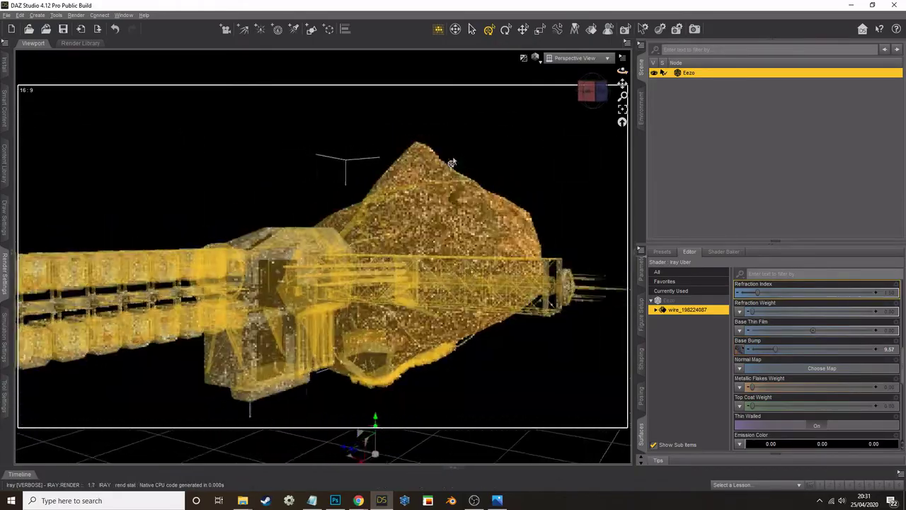
key(ctrl+r)
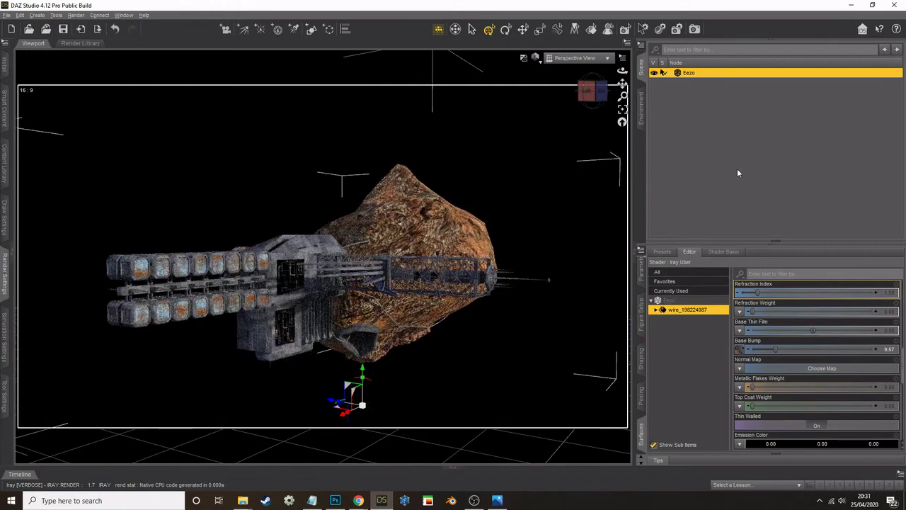
drag(777, 347, 882, 345)
scroll(543, 301, down, 2)
scroll(544, 301, down, 3)
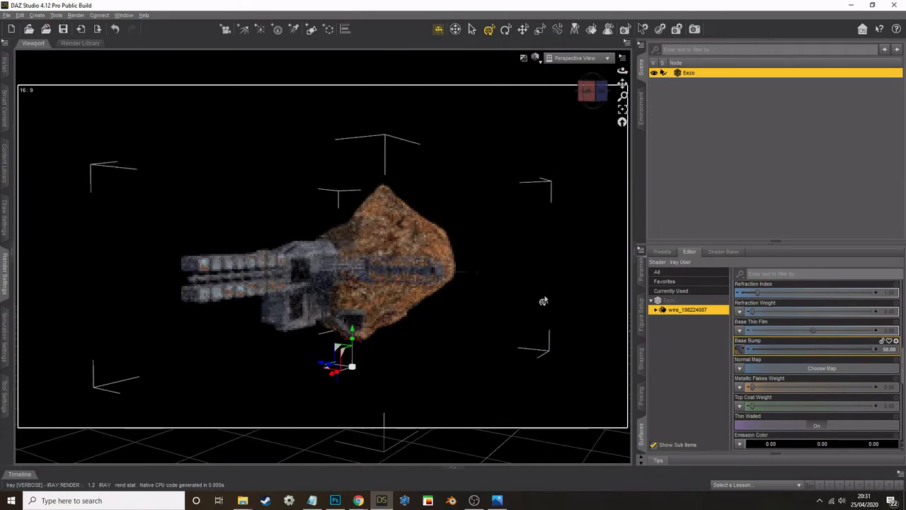
drag(622, 71, 599, 81)
mouse_move(774, 294)
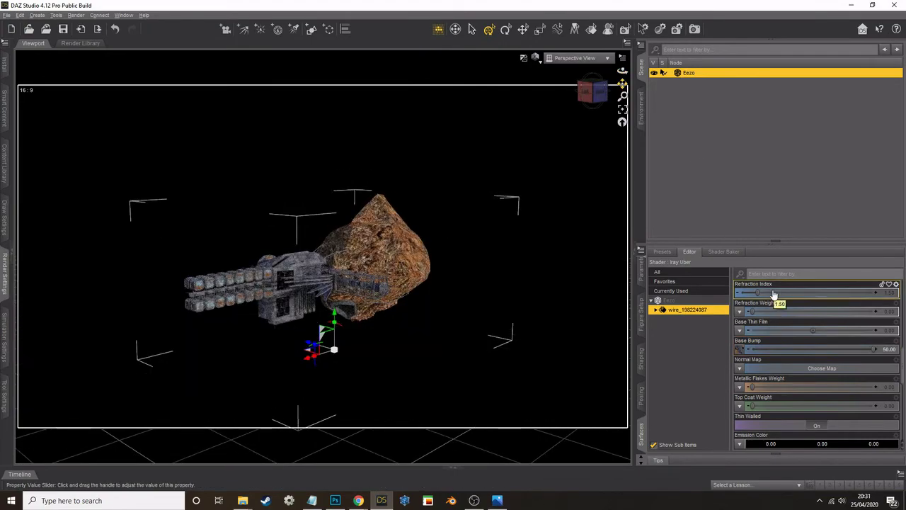
drag(622, 72, 639, 76)
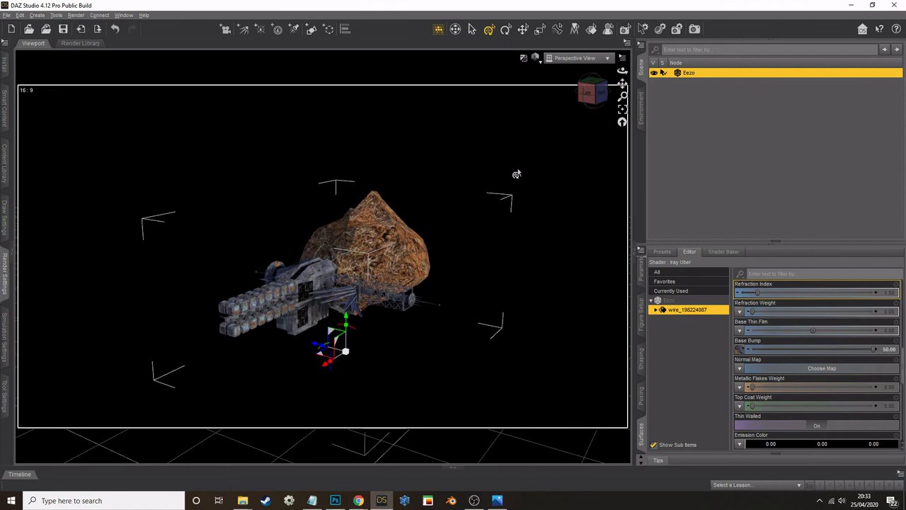
click(473, 500)
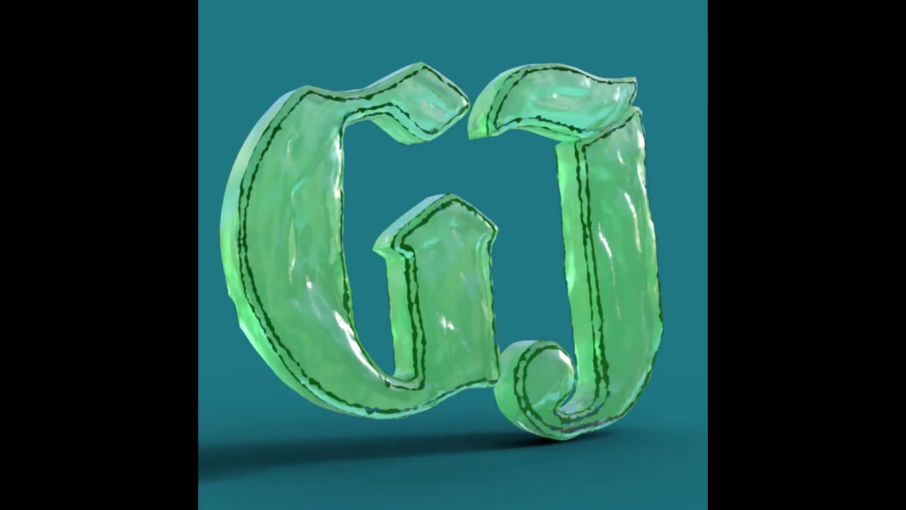